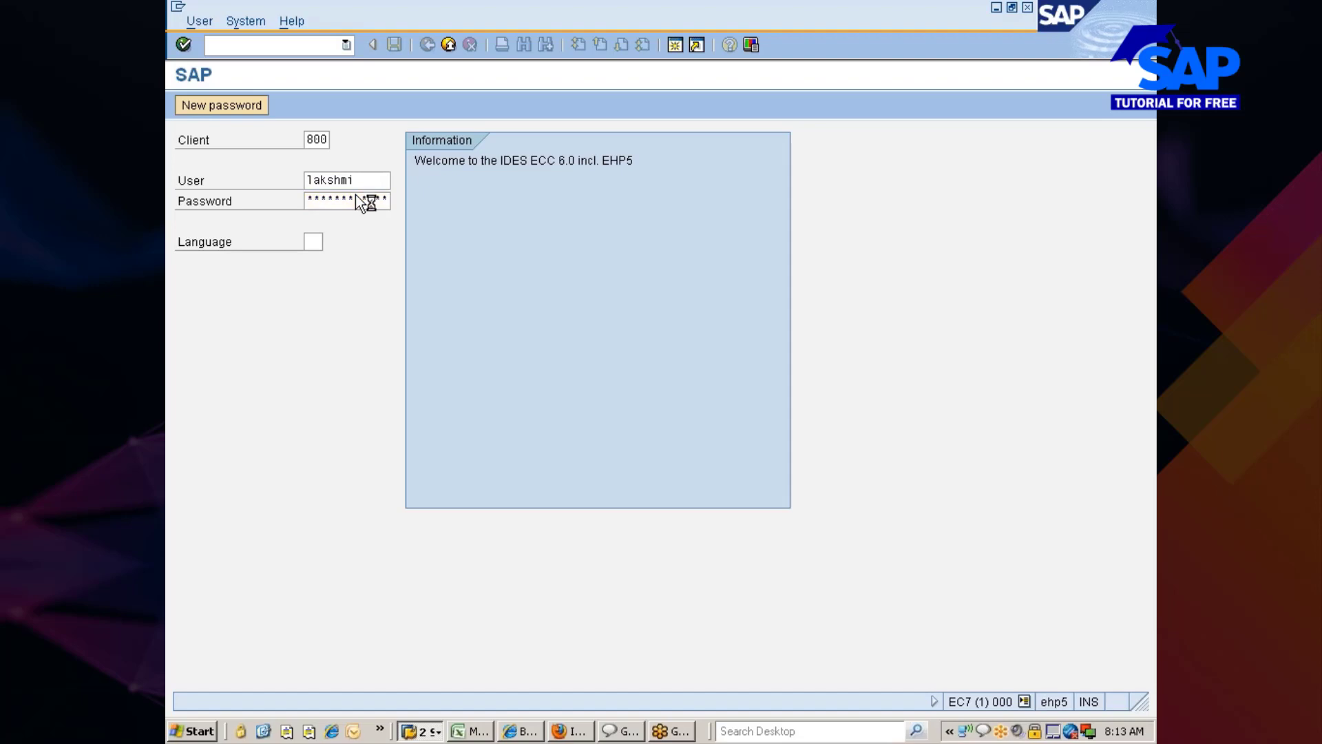
- Log on to client 800, run transaction spro and open the SAP Reference IMG
key(Return)
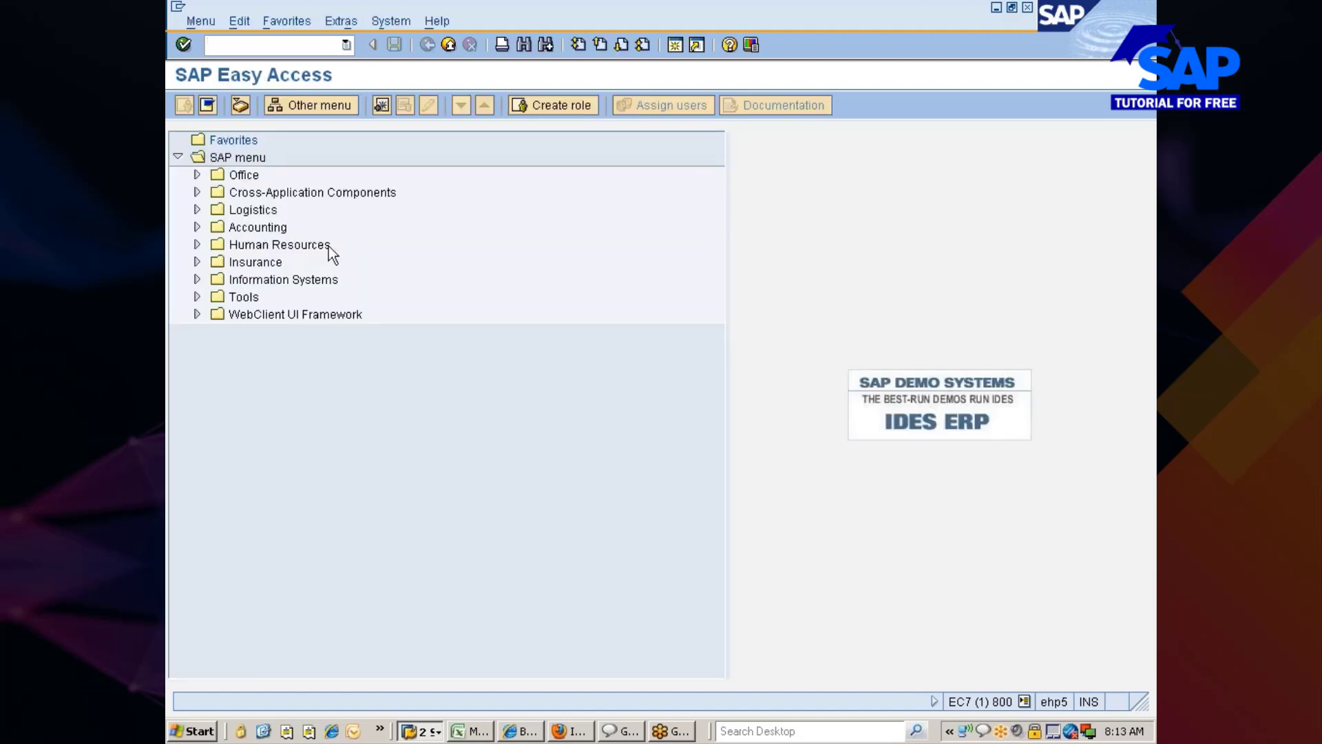
text(spro)
key(Return)
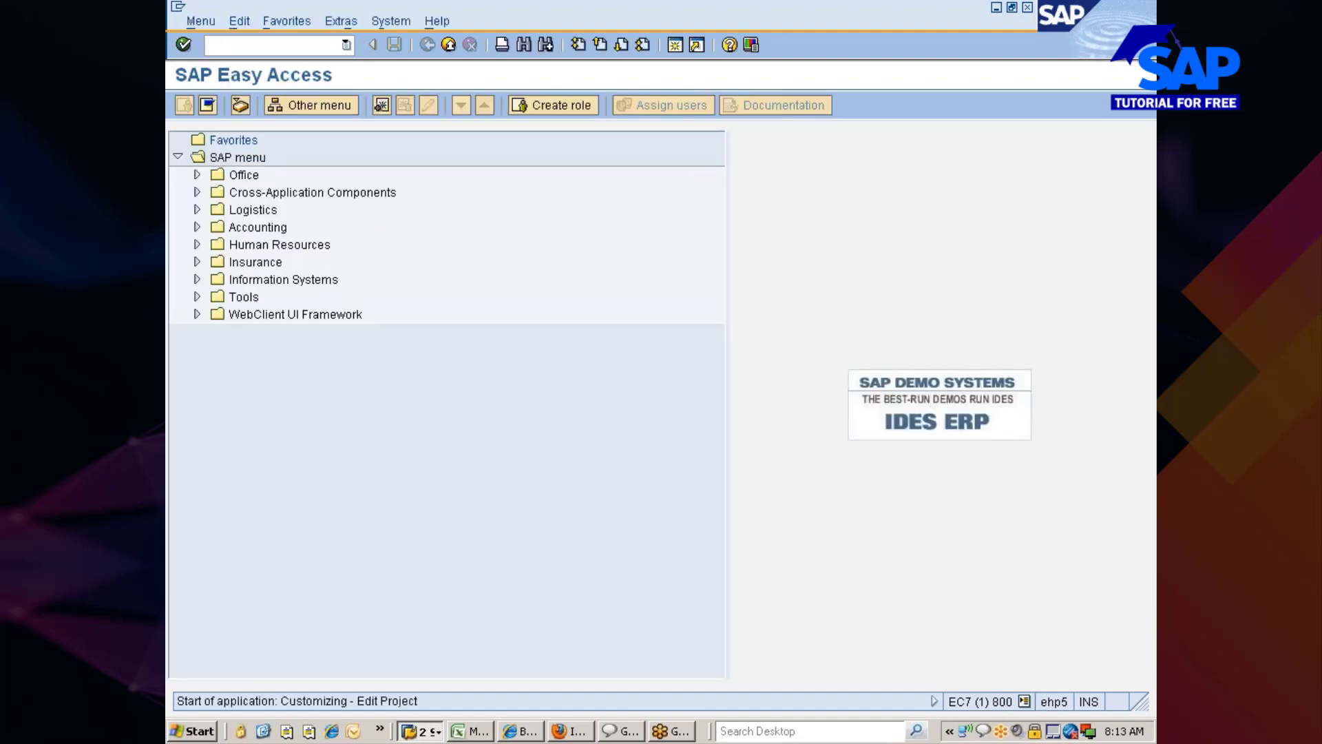
click(295, 109)
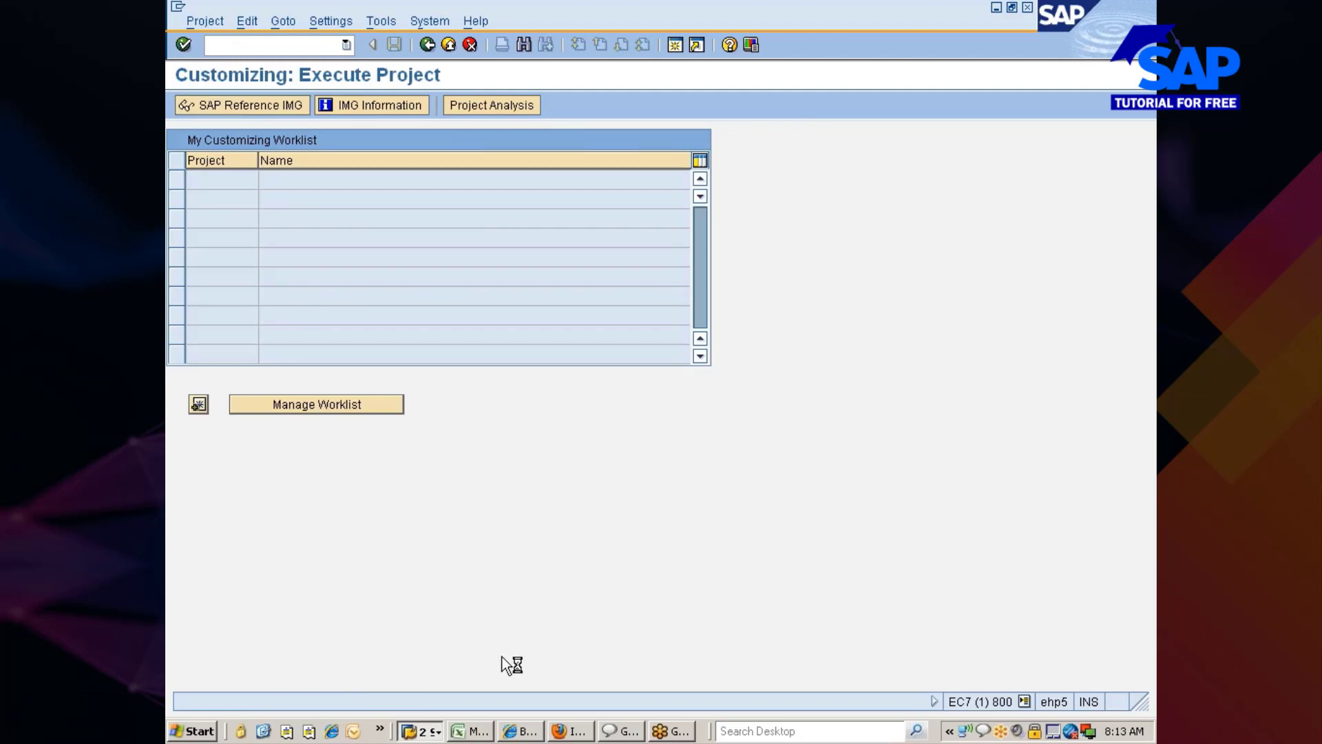
click(471, 732)
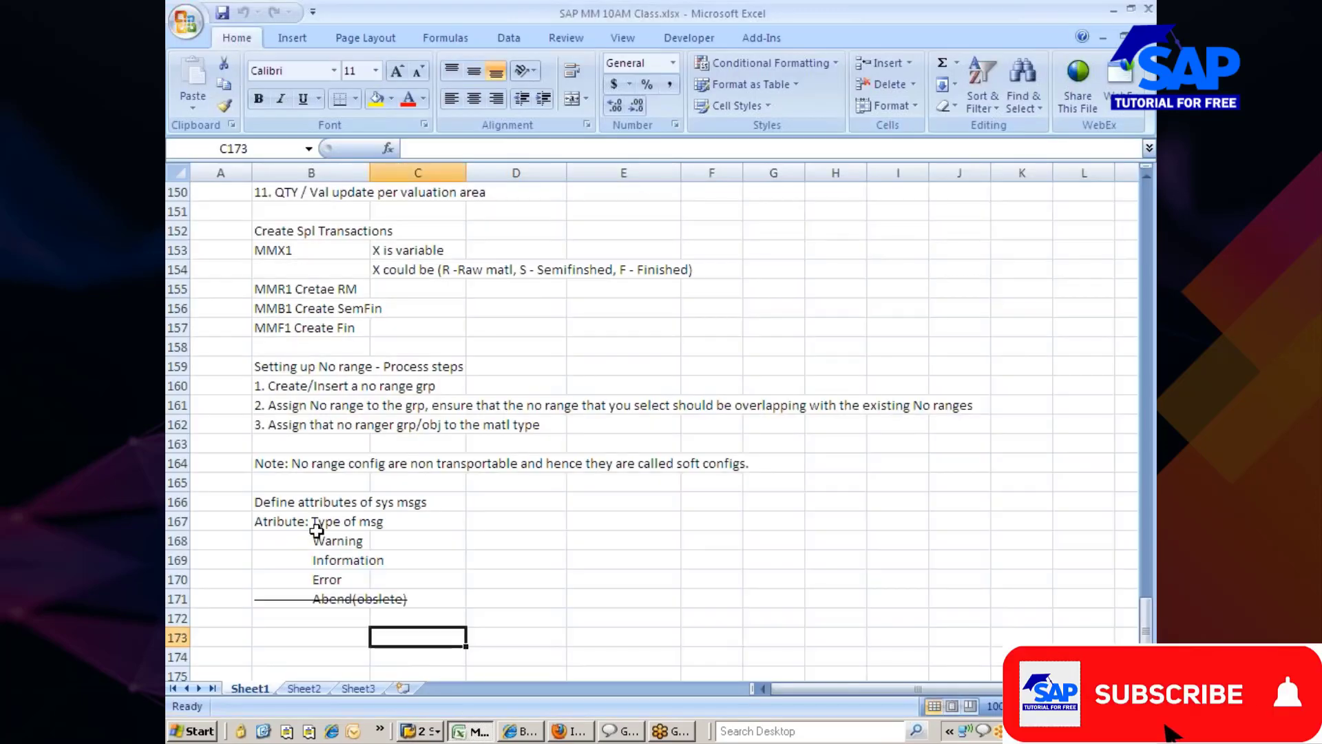
key(alt+Tab)
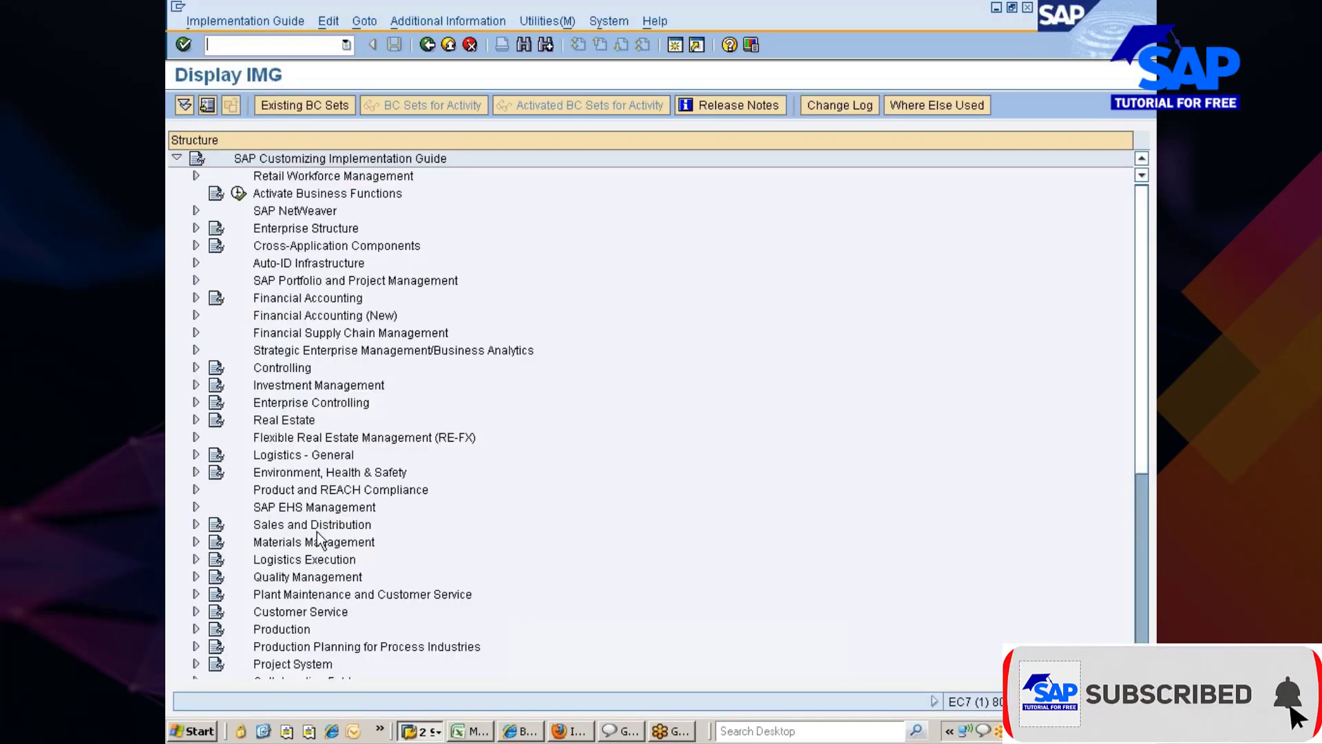
- Expand Logistics - General in the implementation guide and open its Material Master node
click(345, 457)
key(Right)
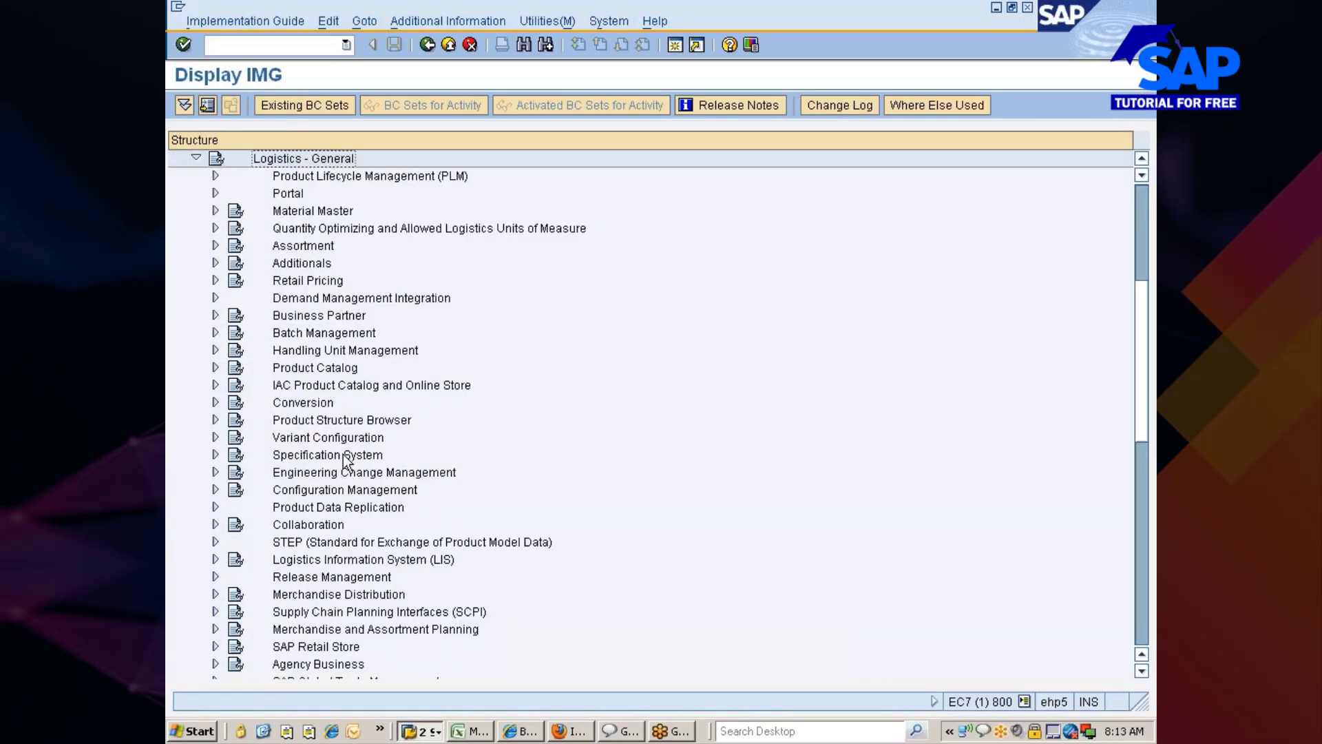
key(Down)
key(Down)
key(Down)
key(Down)
key(Up)
key(Right)
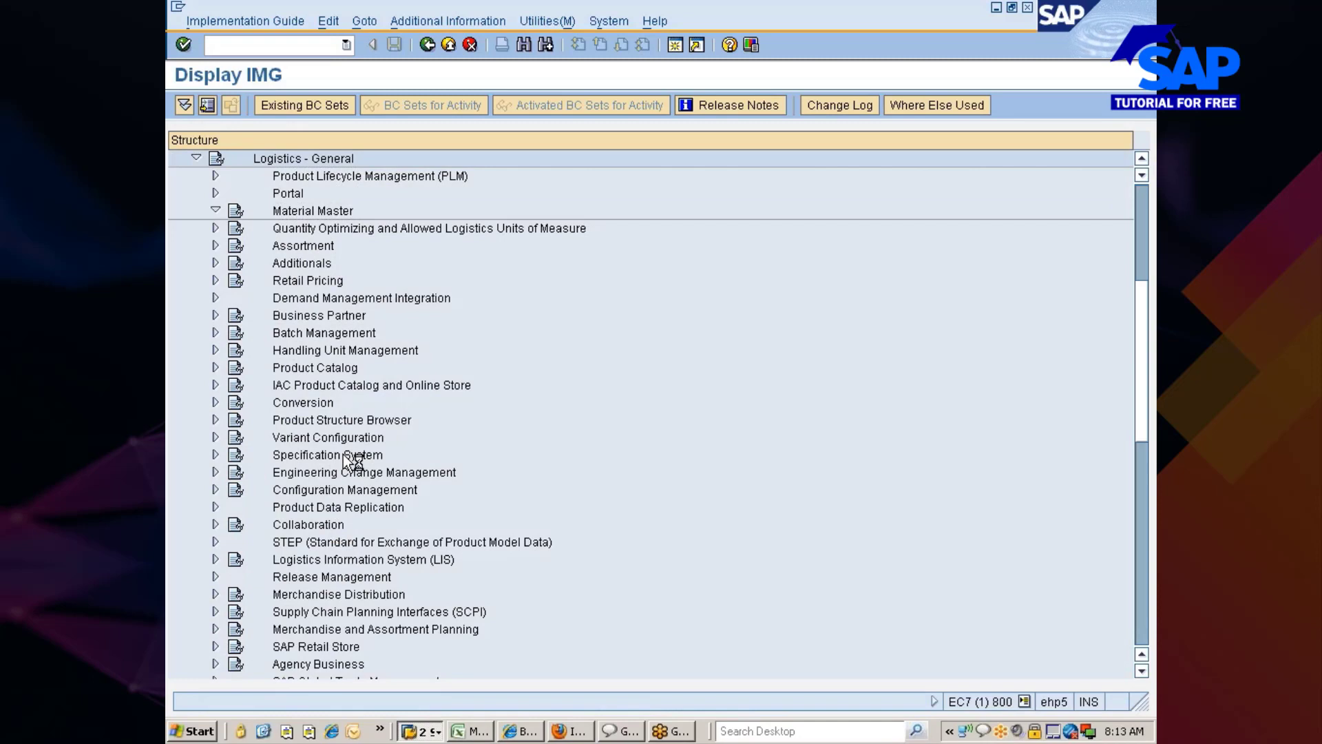
- Expand Basic Settings under Material Master and go through its activities to Define Attributes of System Messages
key(Down)
key(Down)
key(Down)
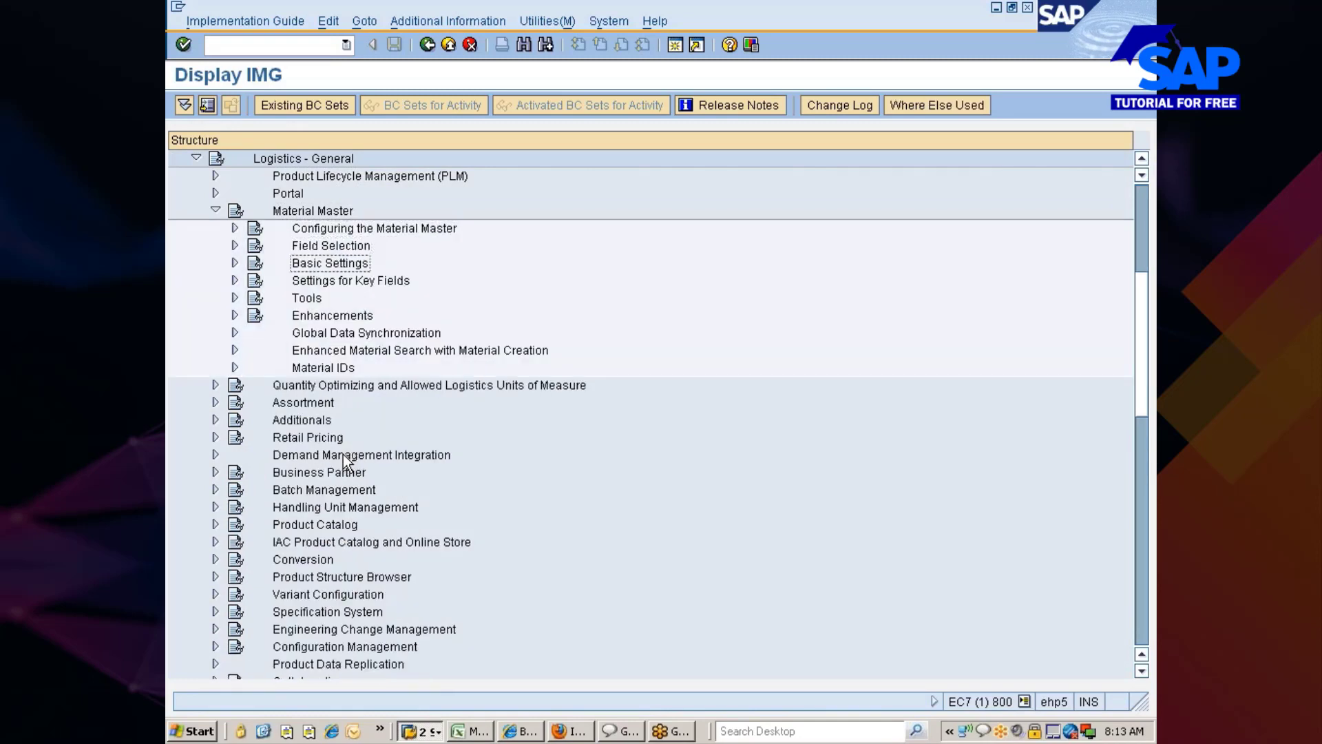
key(Right)
key(Down)
key(Down)
key(Down)
key(Down)
key(Down)
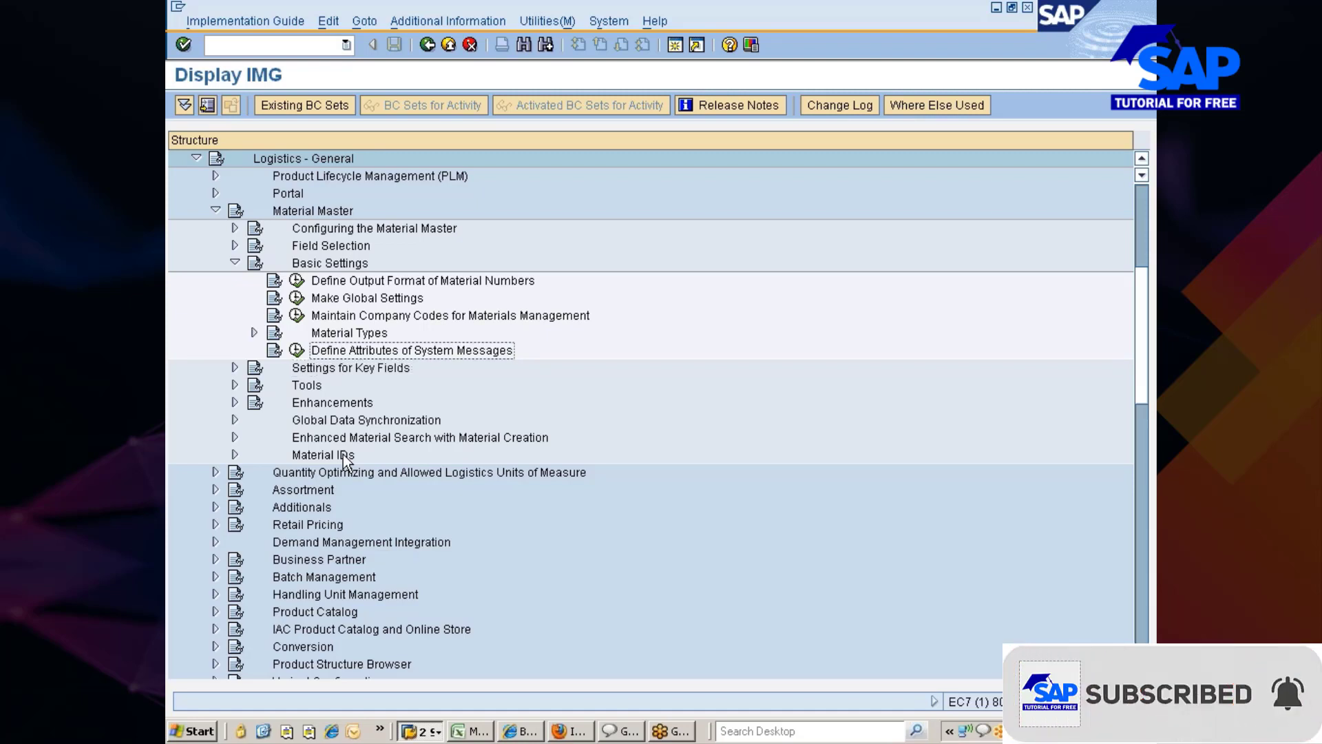
- Collapse Basic Settings, expand Settings for Key Fields and select Define Material Groups
key(Up)
key(Up)
key(Up)
key(Up)
key(Up)
key(Left)
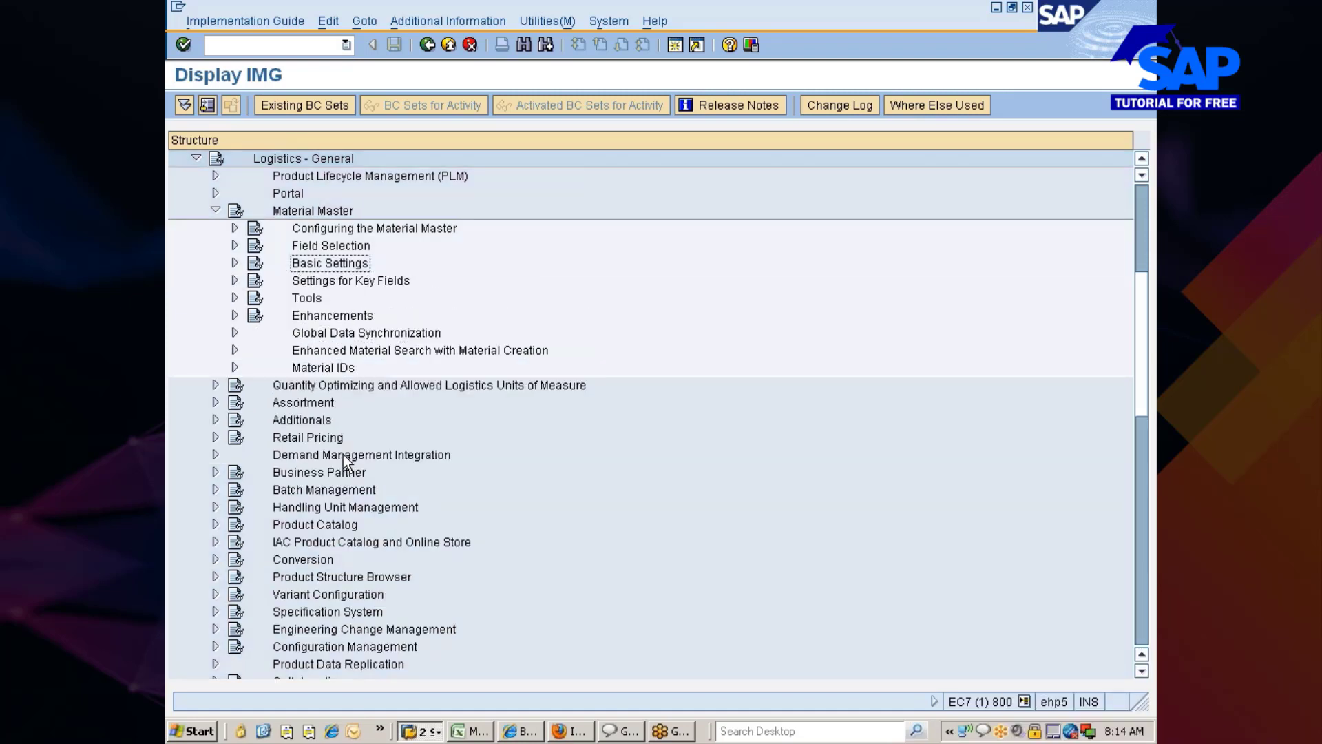
key(Down)
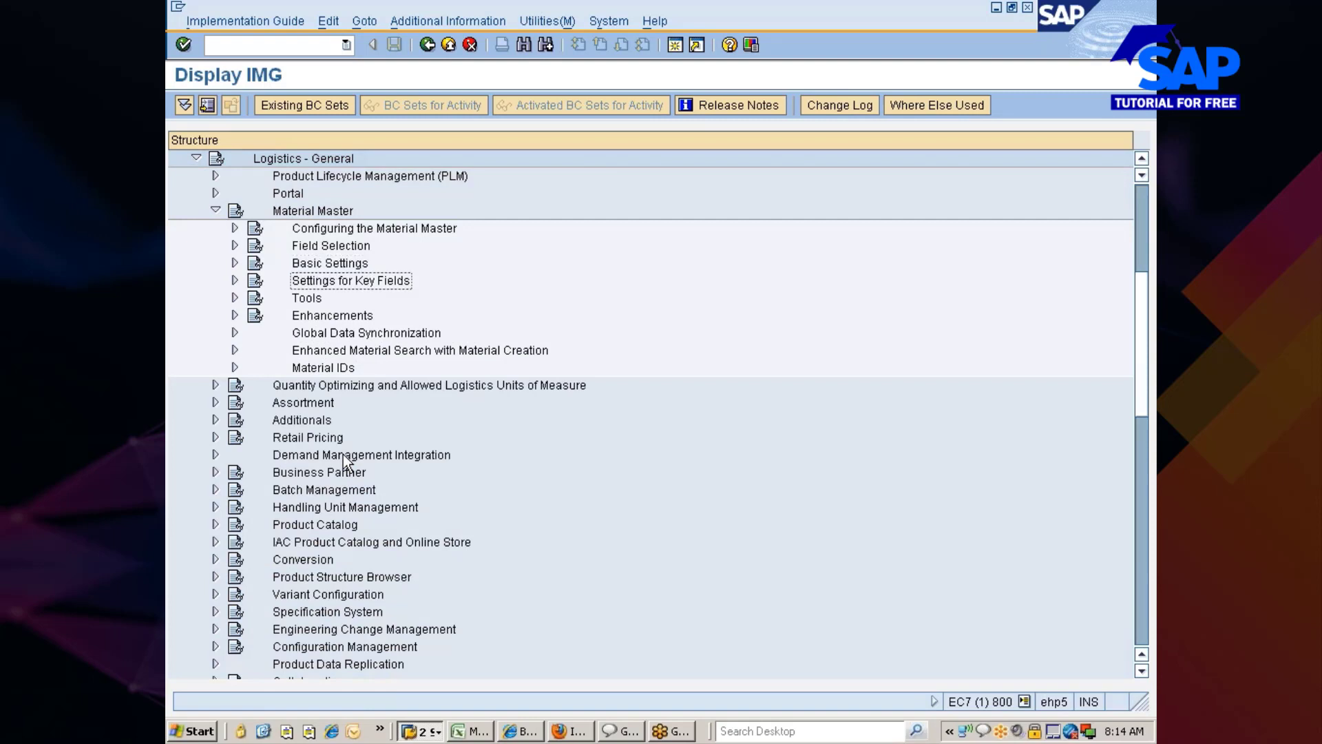
key(Right)
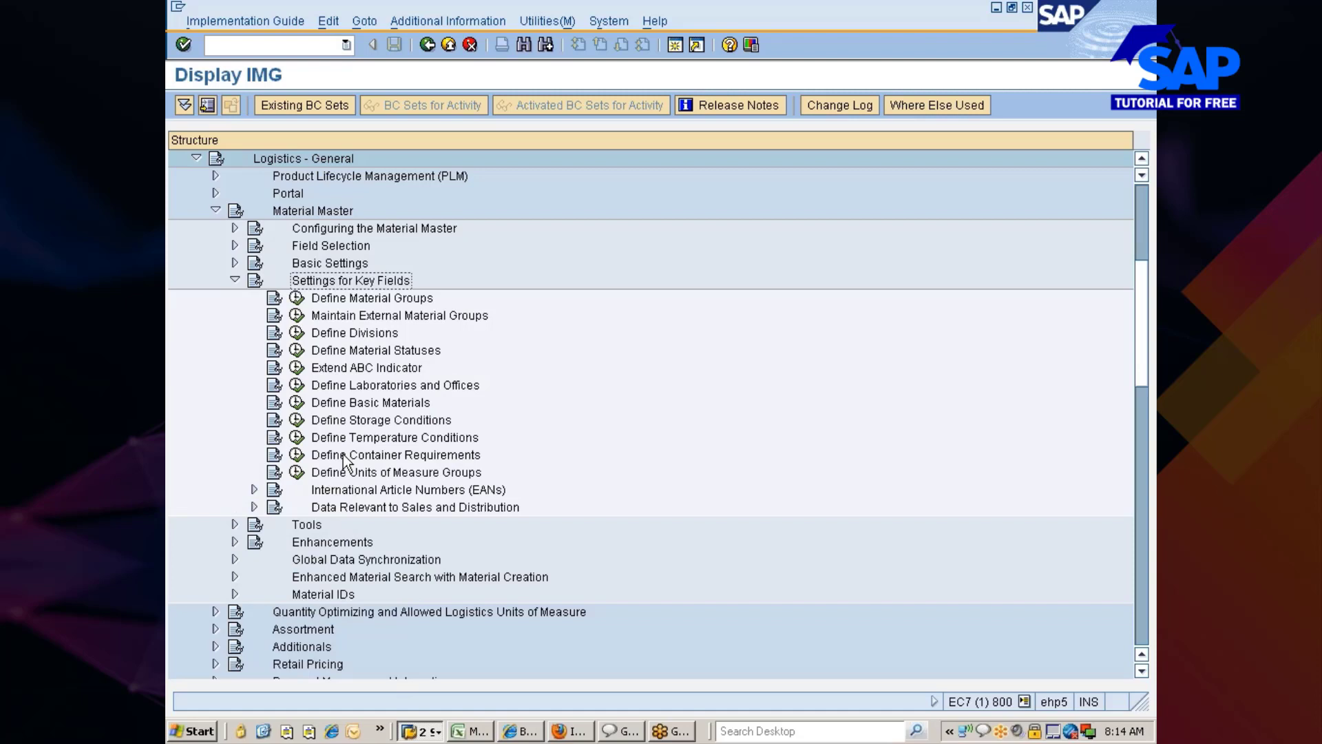
key(Down)
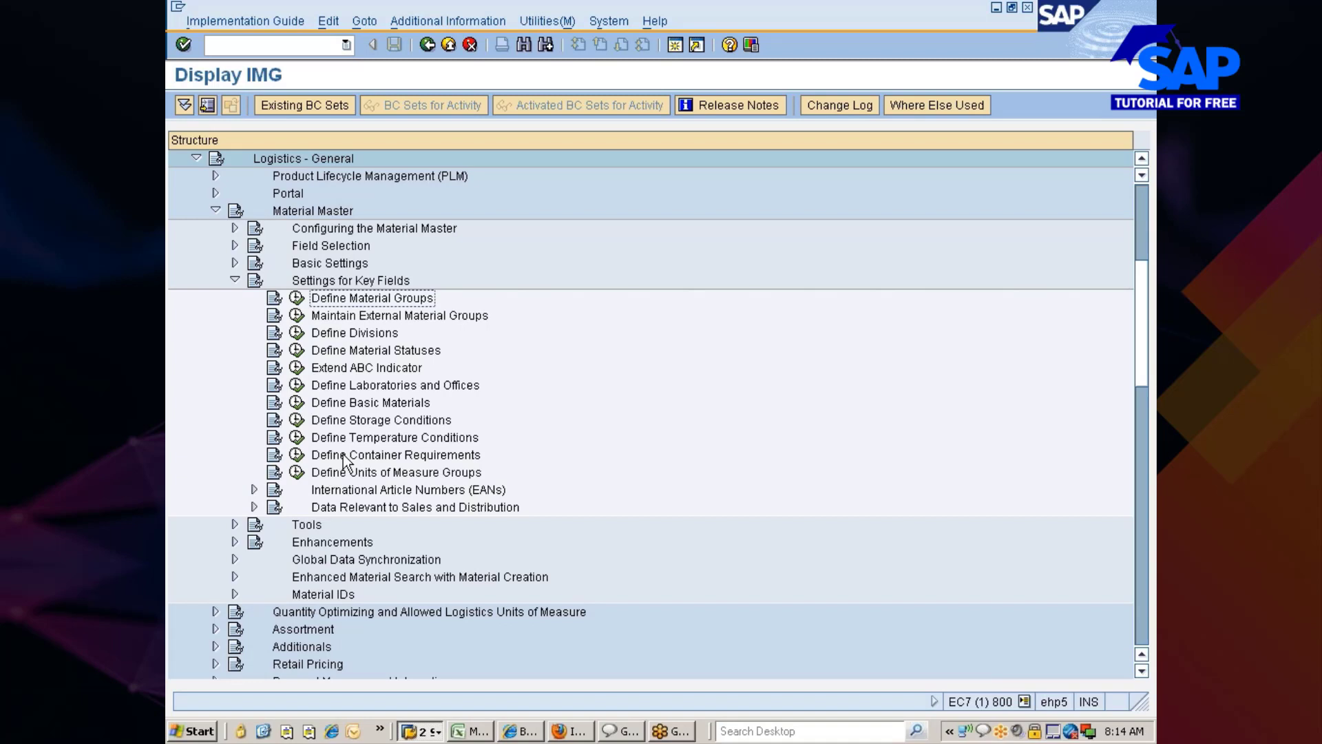
- Return to the Display IMG window and open transaction se91 in a new session
click(428, 732)
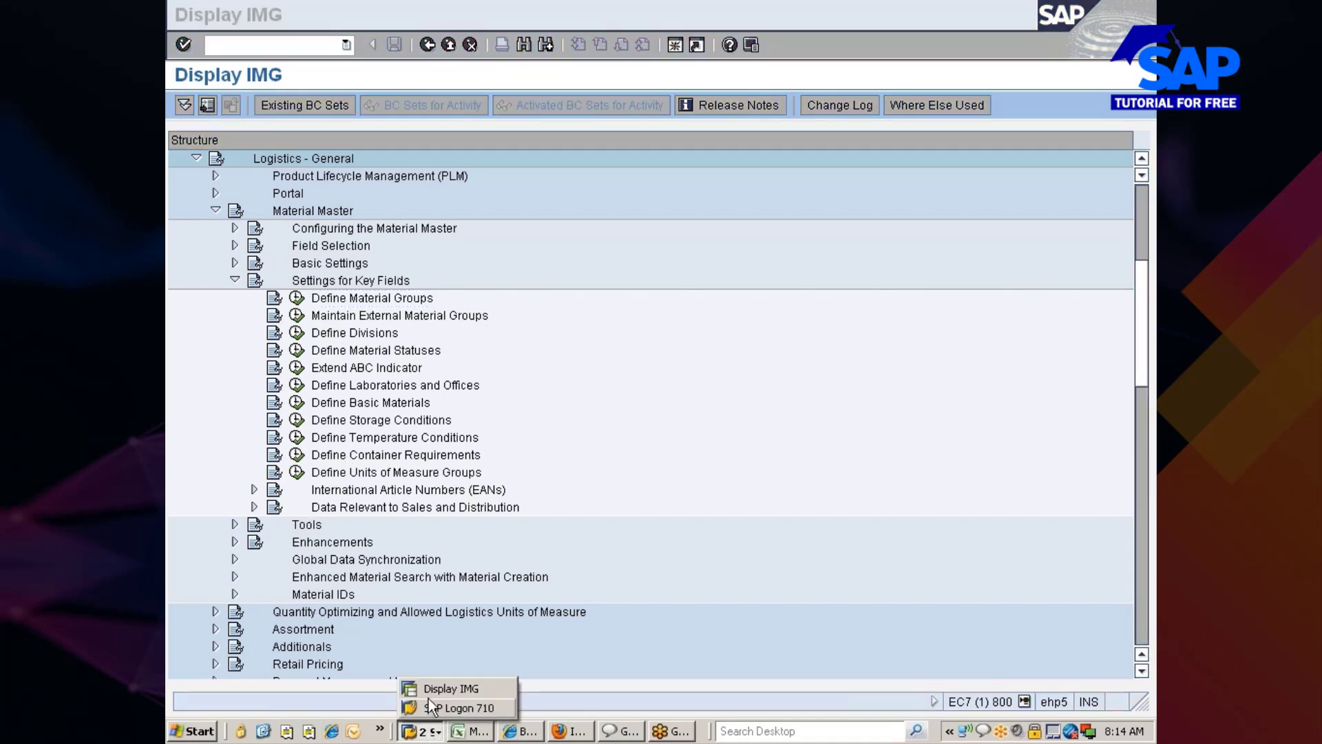
click(429, 690)
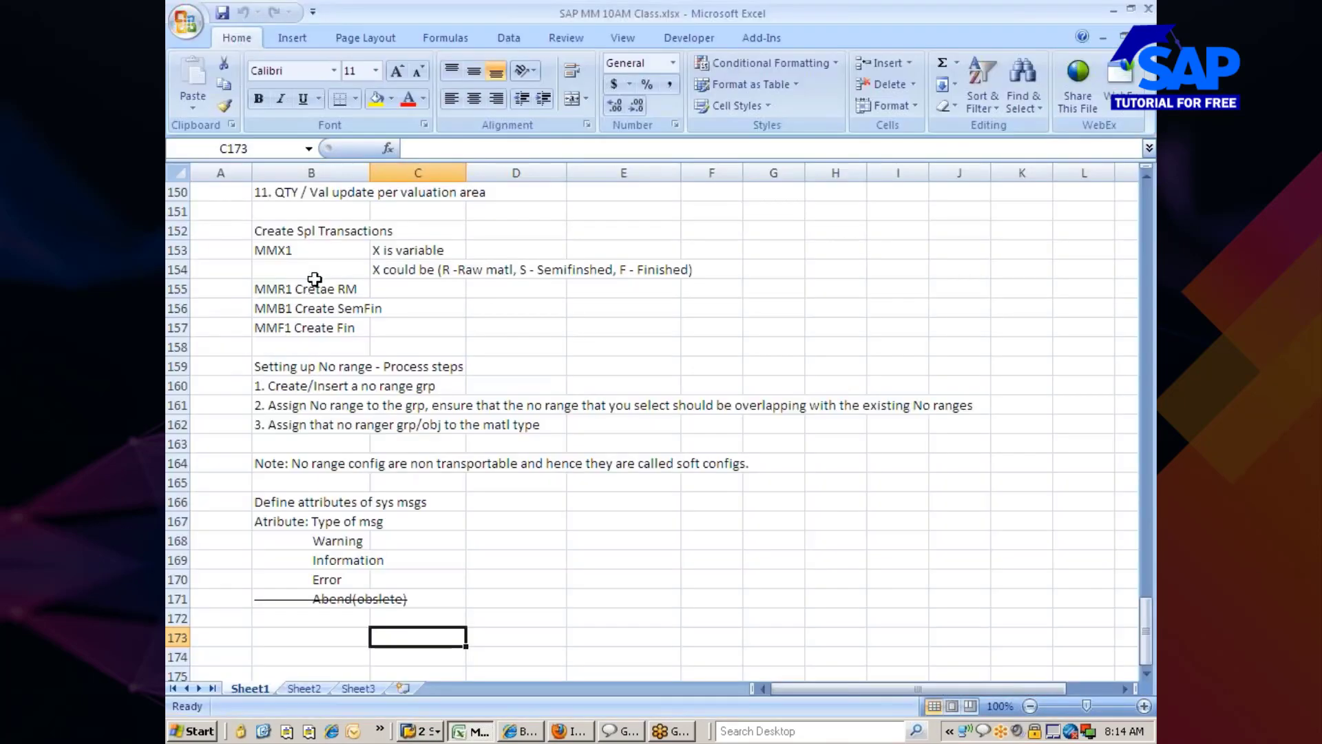
click(425, 732)
click(441, 687)
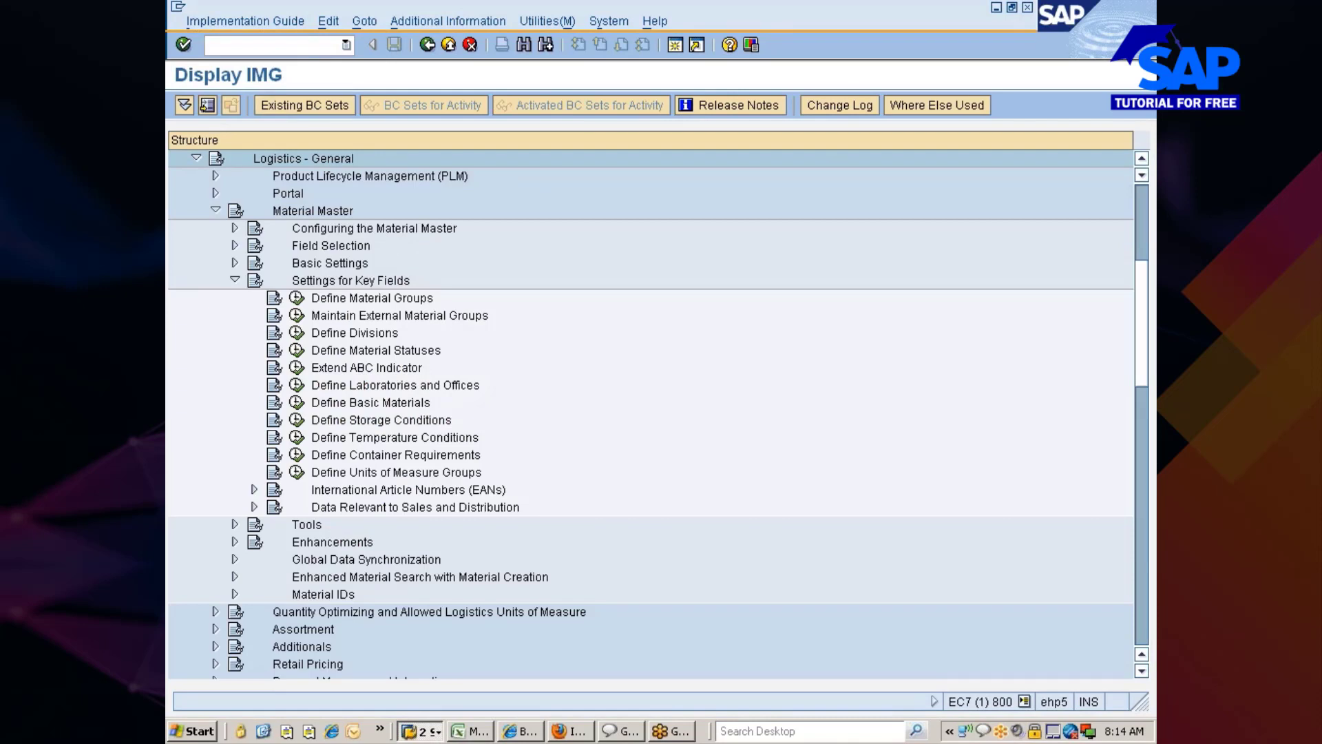
text(/ose91)
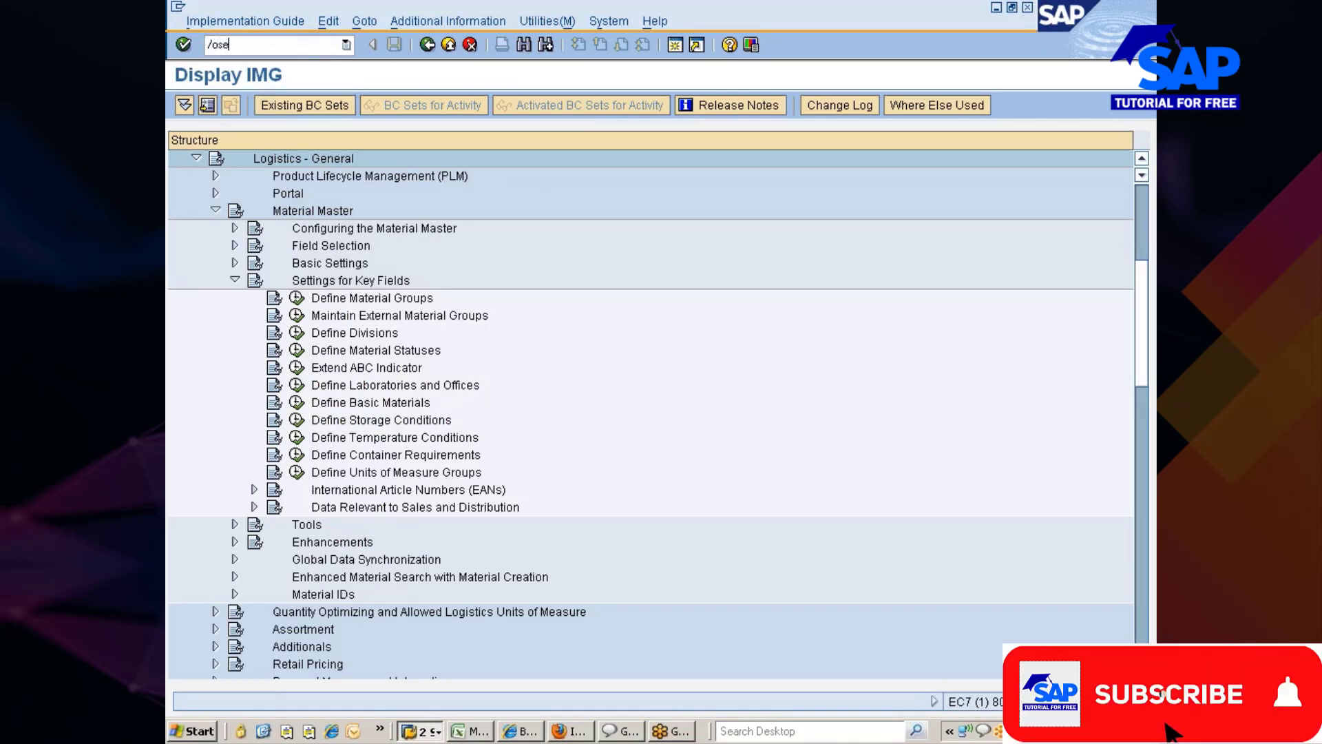
key(Return)
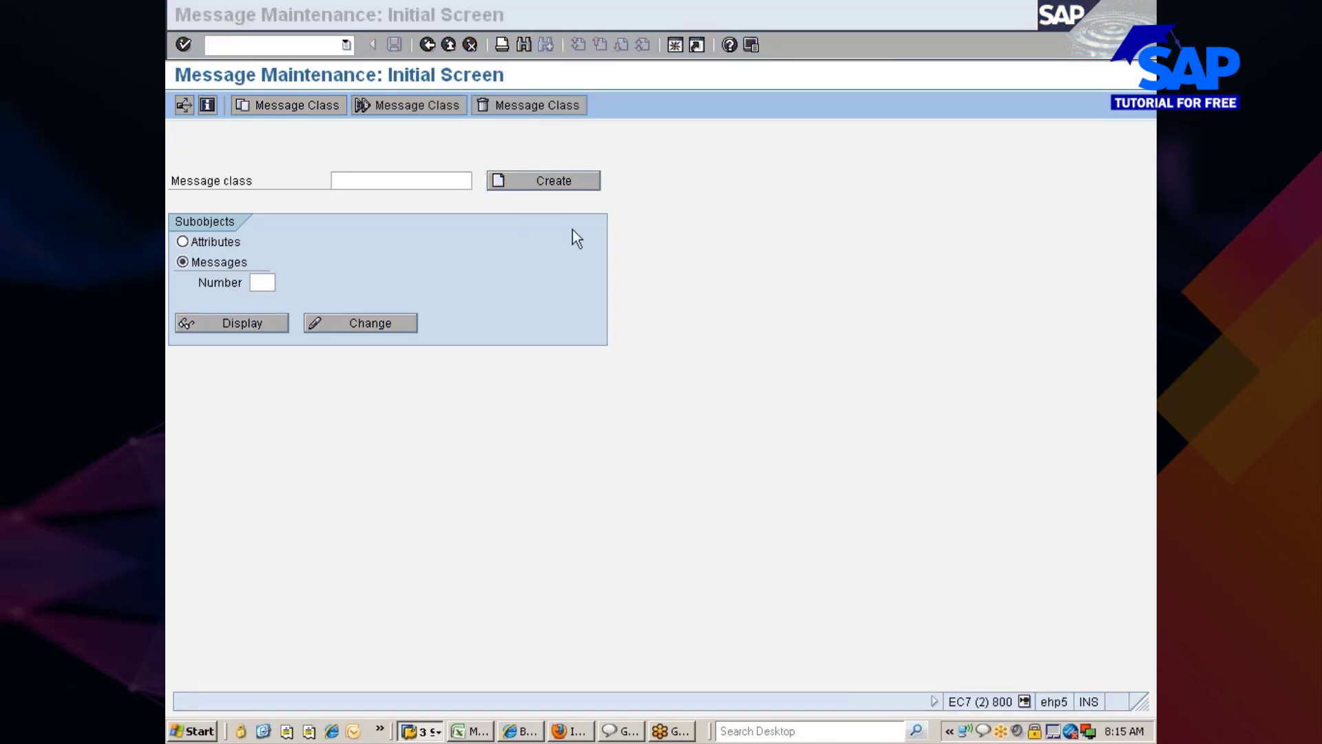
- Start another session and expand Tools, ABAP Workbench and Development in the SAP menu
click(677, 43)
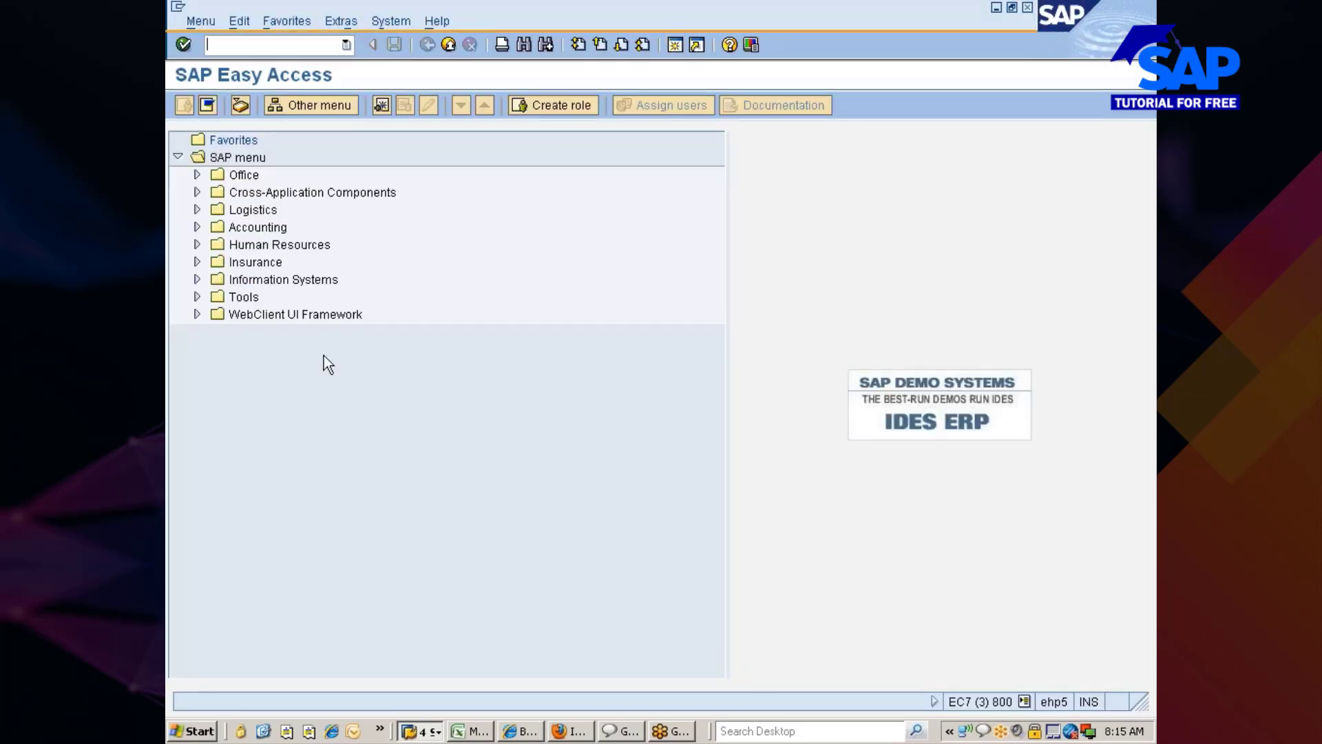
double_click(251, 299)
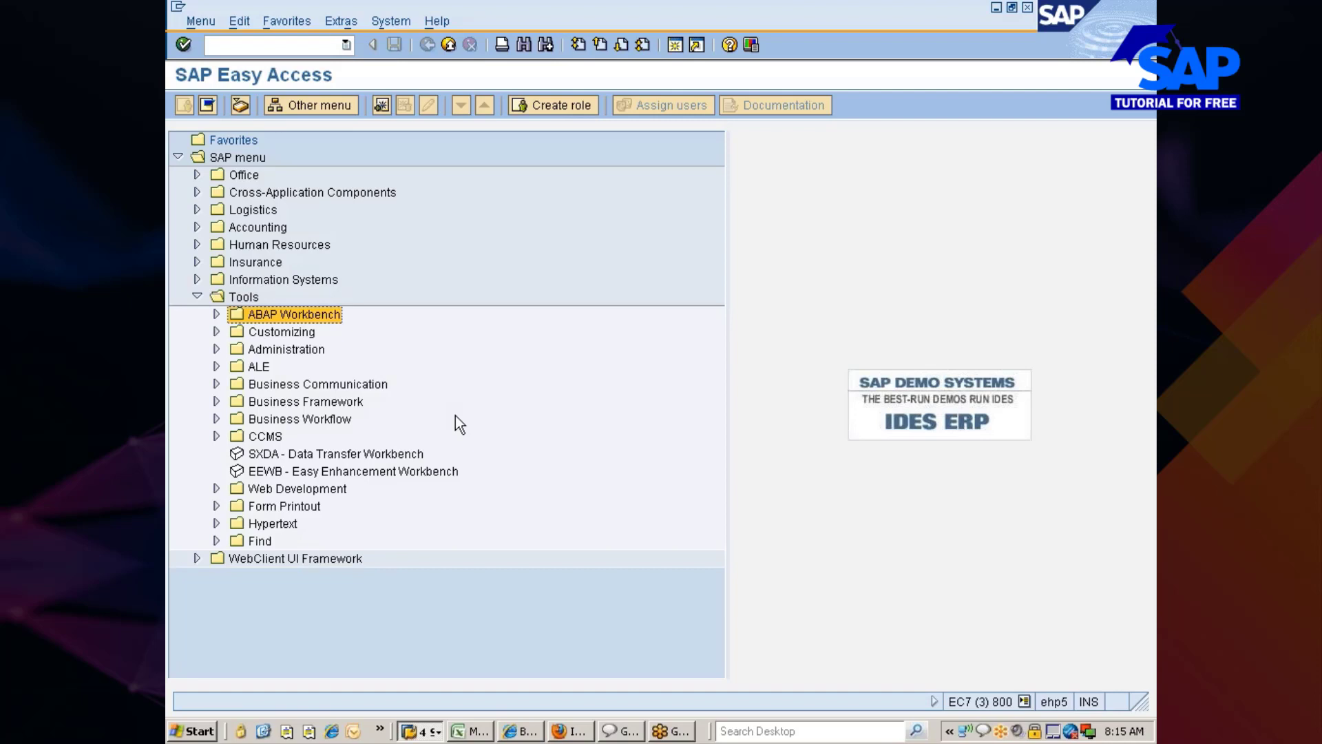
key(Right)
key(Down)
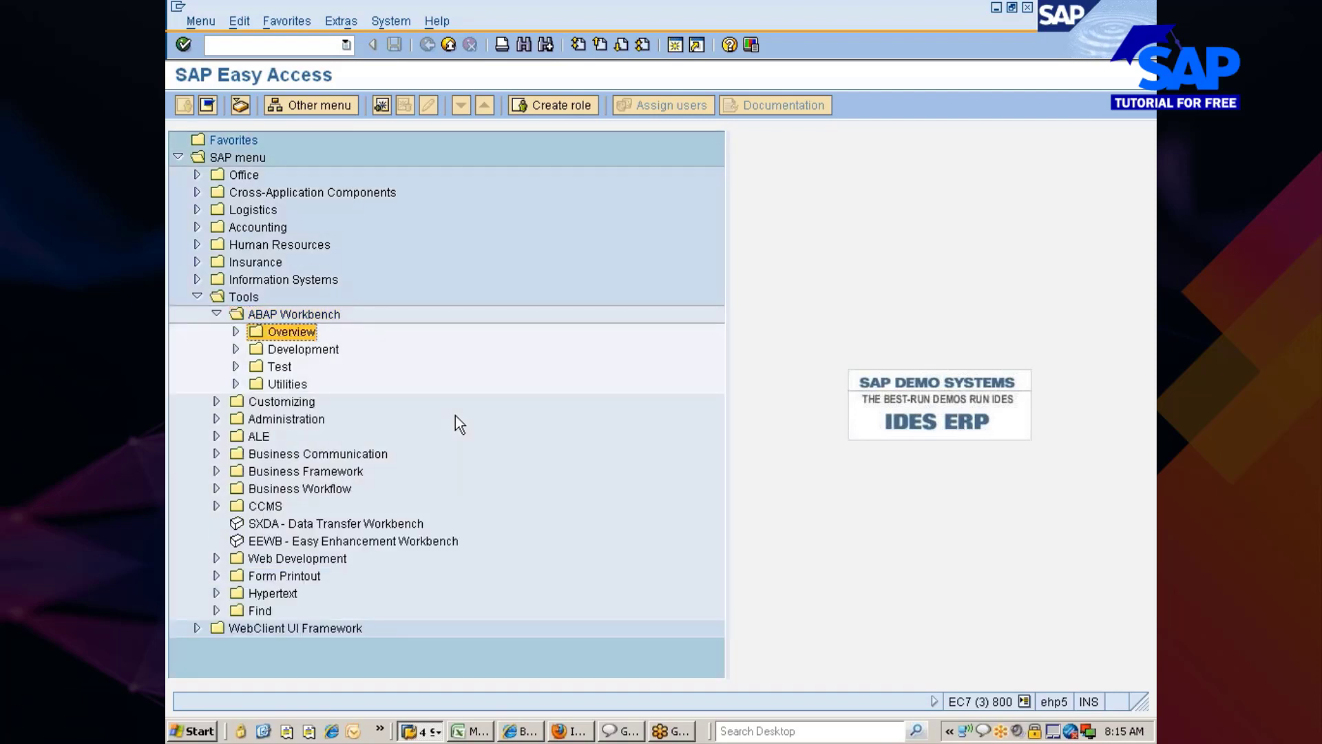
key(Right)
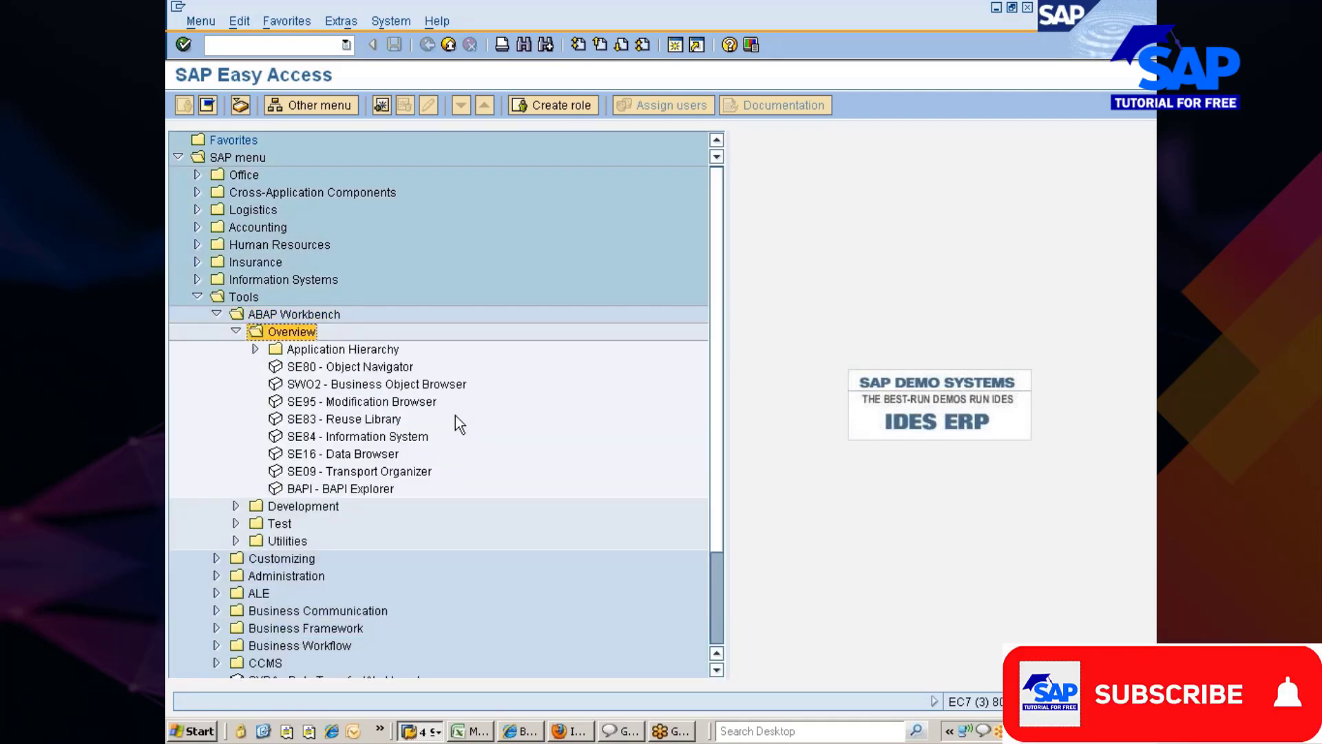
key(Left)
key(Down)
key(Right)
- Look through the entries in the Development folder for the message maintenance transaction
key(Down)
key(Down)
key(Down)
key(Down)
key(Down)
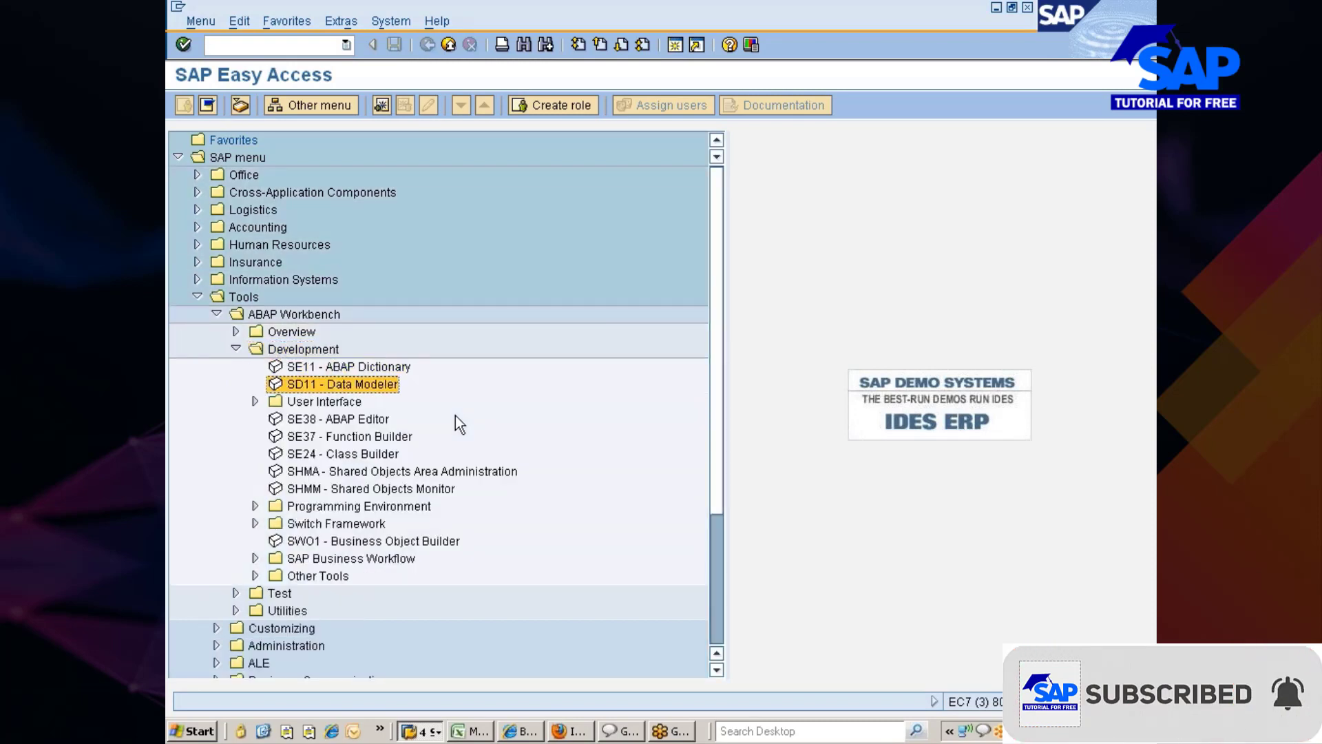
key(Down)
key(Down)
key(Down)
key(Down)
key(Down)
key(Down)
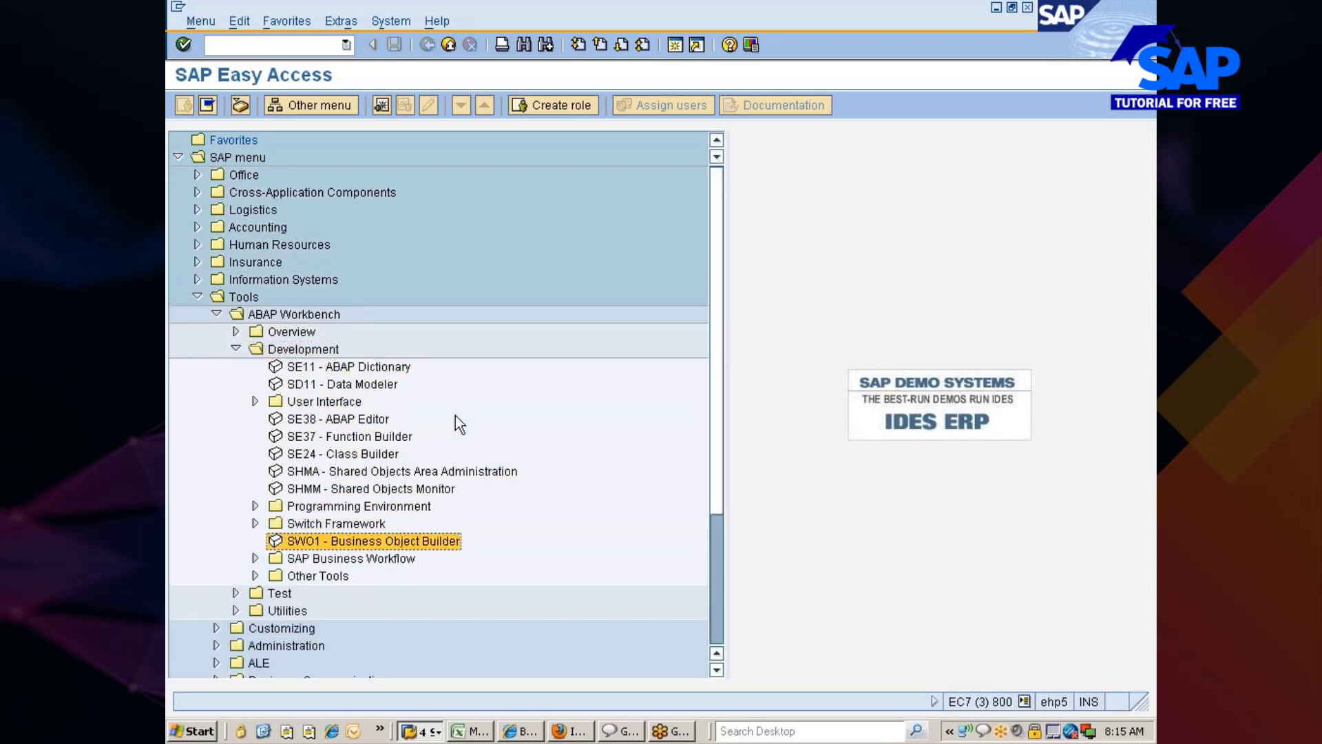
key(Up)
key(Up)
key(Up)
key(Up)
key(Up)
key(Up)
key(Up)
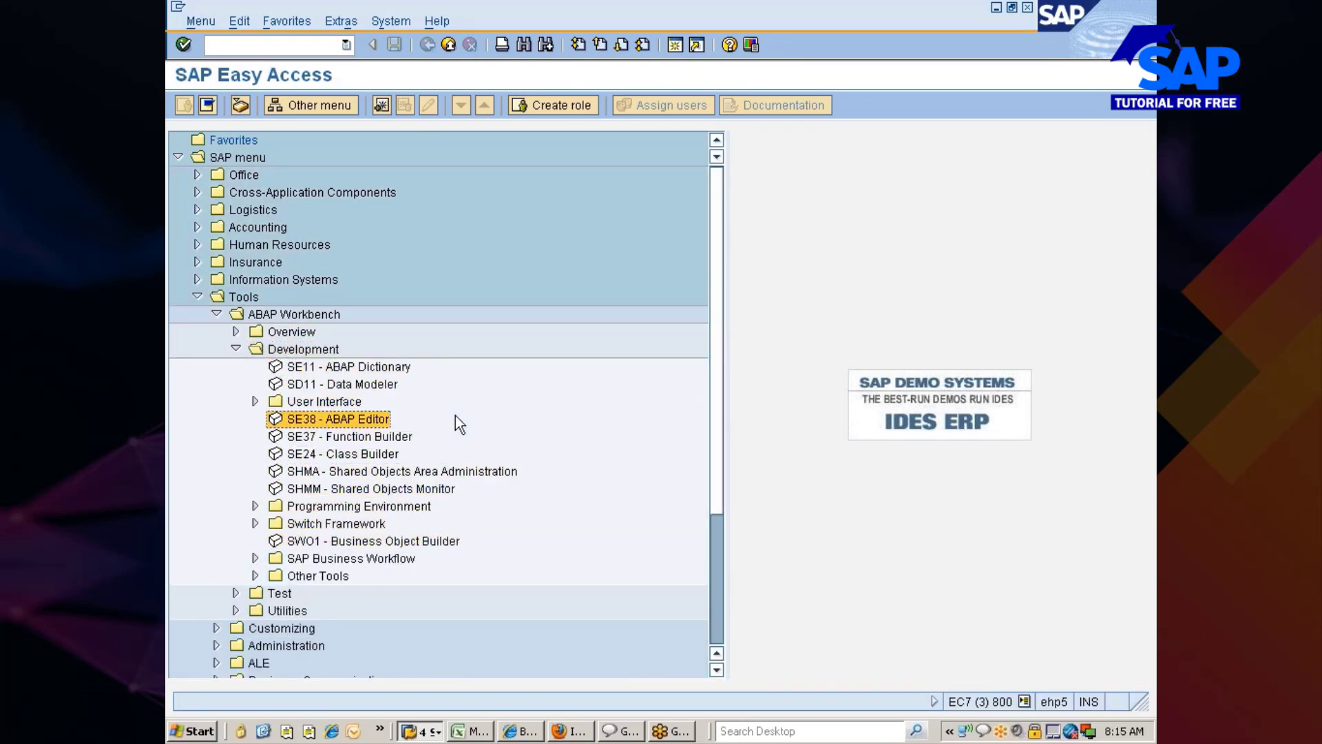
- Check the User Interface folder and expand Programming Environment under Development
key(Up)
key(Right)
key(Left)
key(Down)
key(Down)
key(Down)
key(Down)
key(Down)
key(Down)
key(Down)
key(Up)
key(Right)
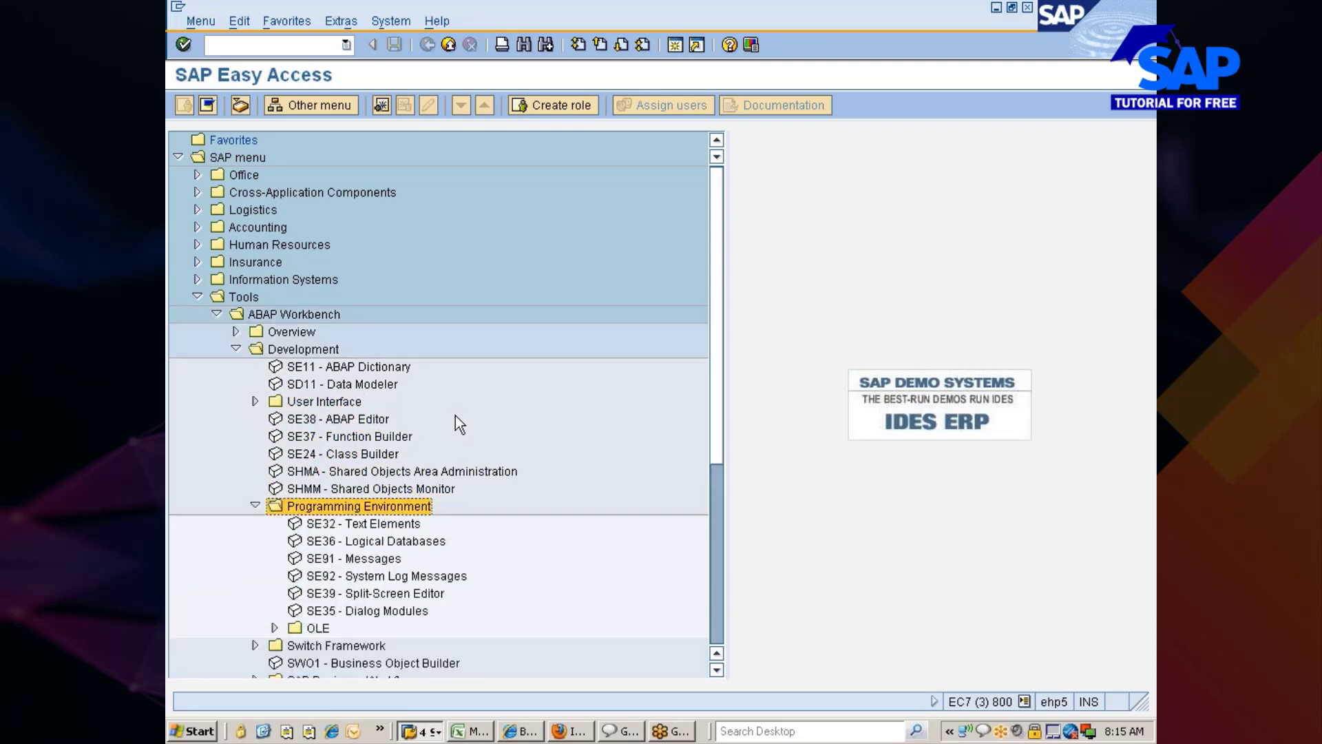
- Select SE91 - Messages under Programming Environment and bring up the Message Maintenance initial screen
key(Down)
key(Down)
key(Down)
key(Up)
key(Up)
key(Up)
key(Down)
key(Down)
key(Down)
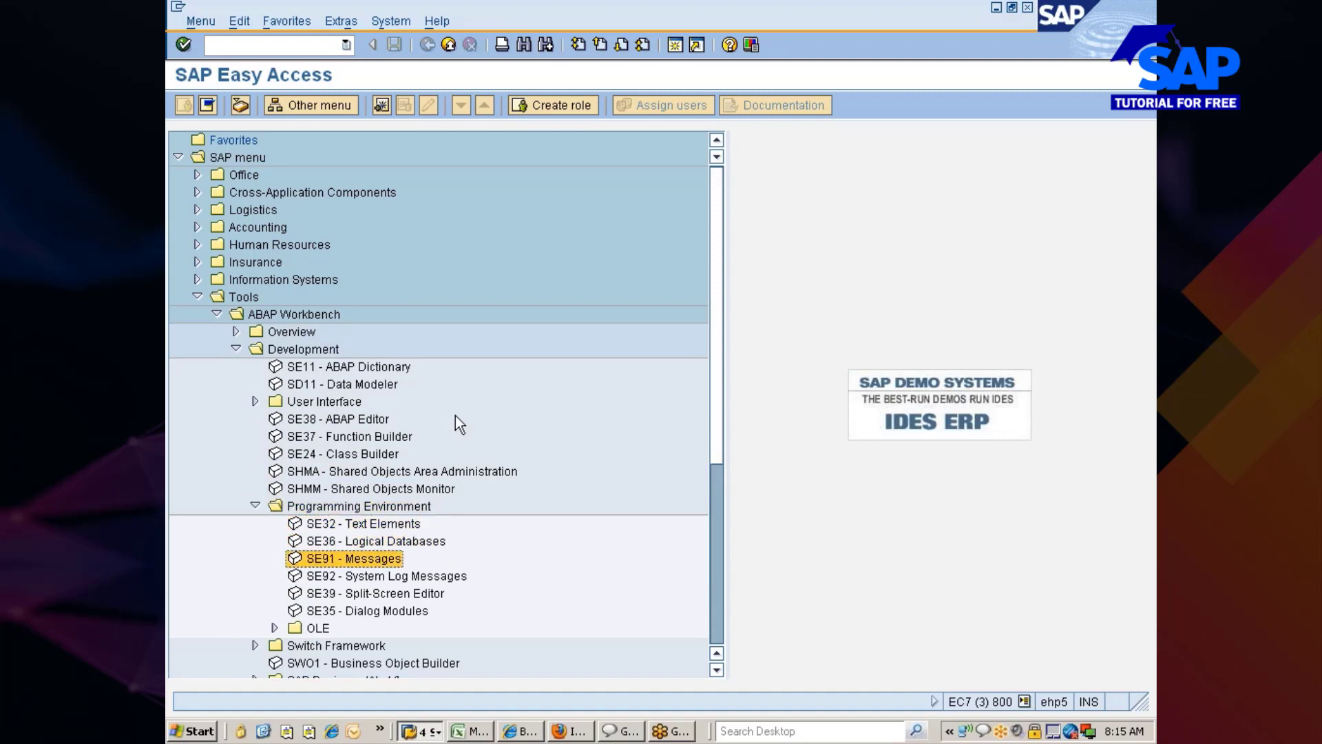
key(Return)
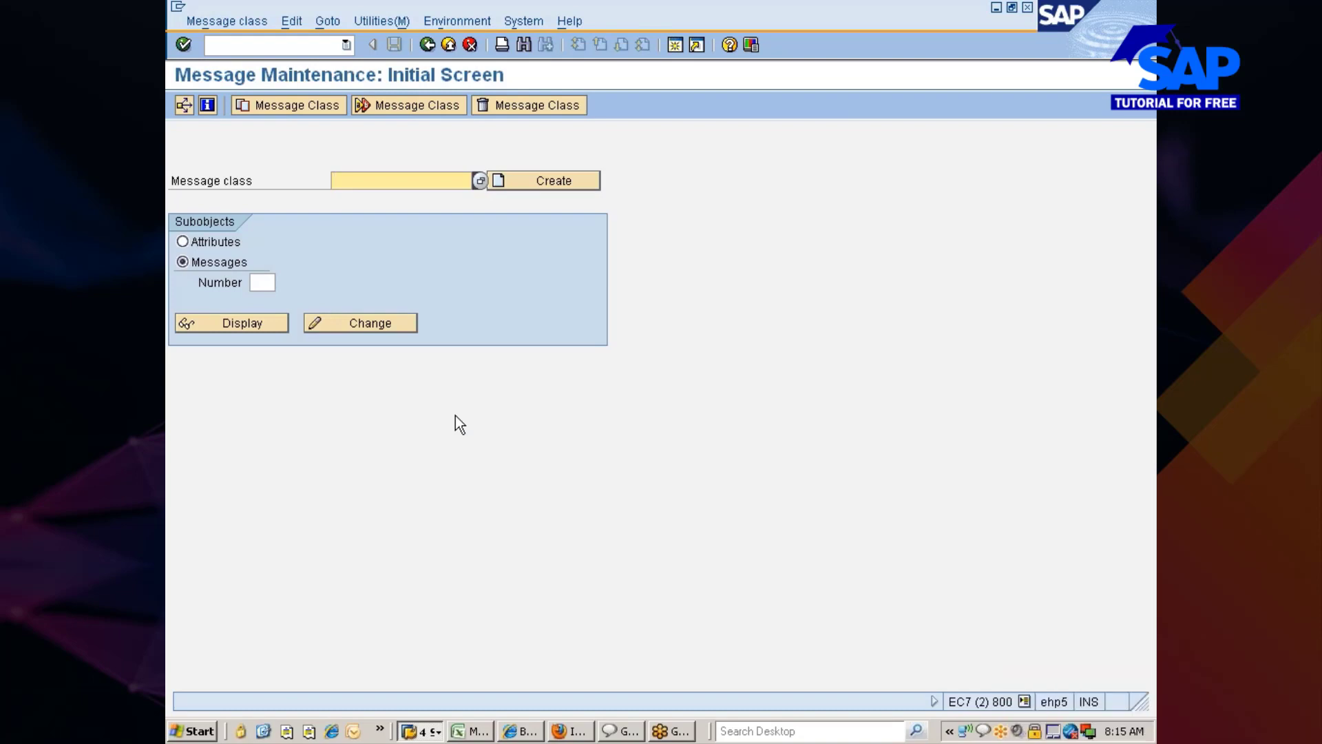
- Try to create a new message class using a person's first name, acknowledging the package notice
key(BackSpace)
key(Down)
key(Down)
key(Tab)
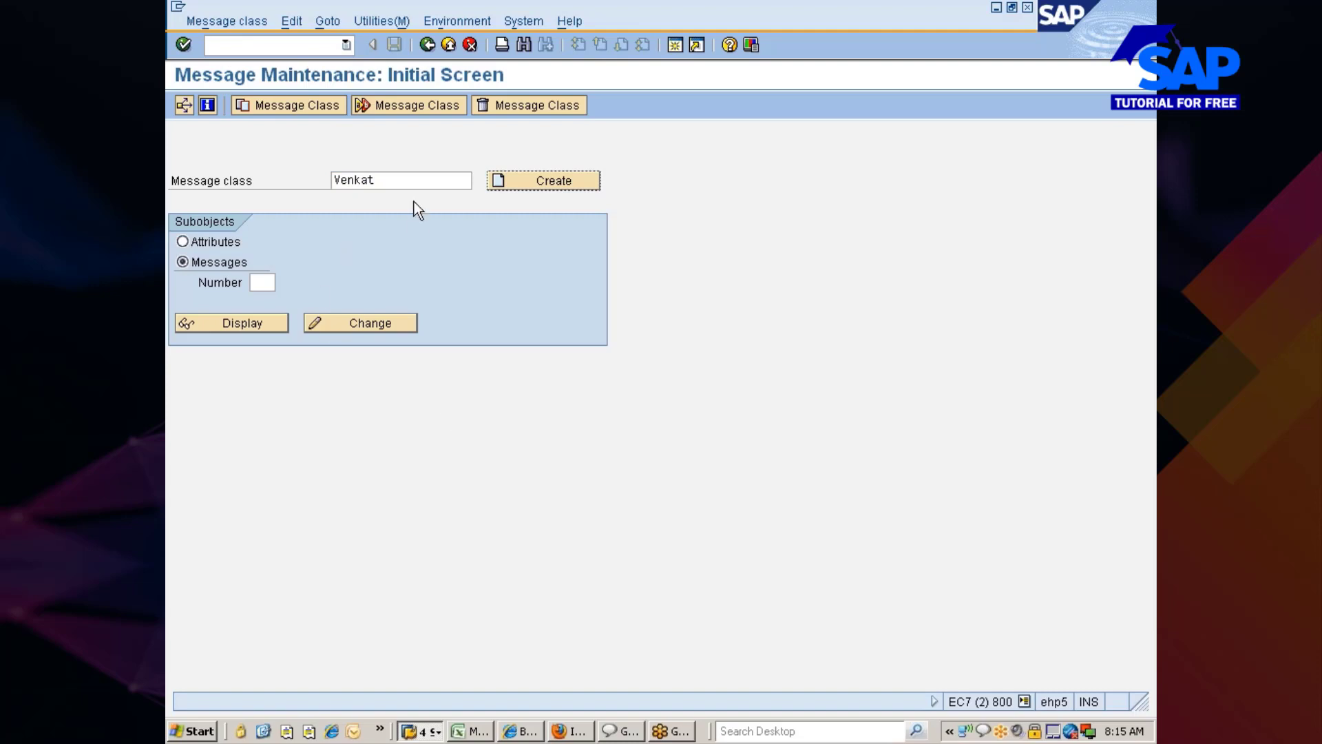
click(413, 180)
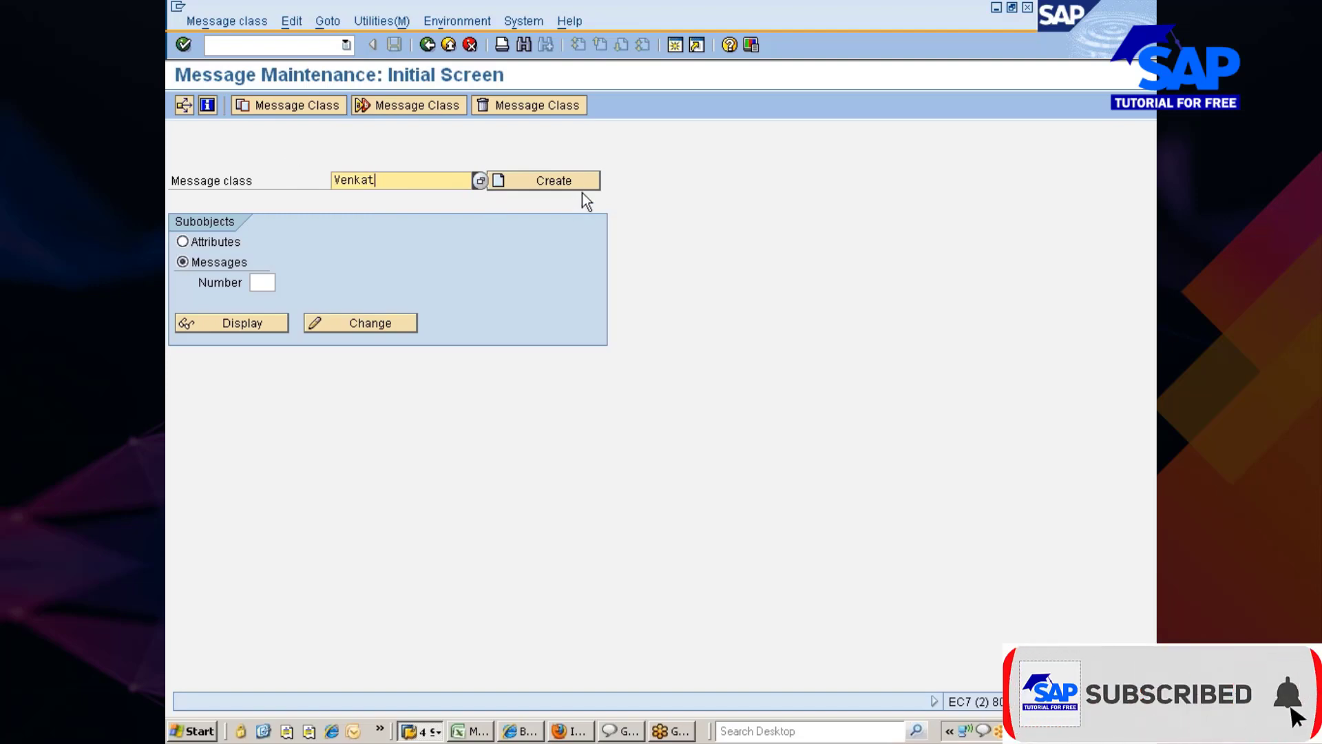
click(567, 180)
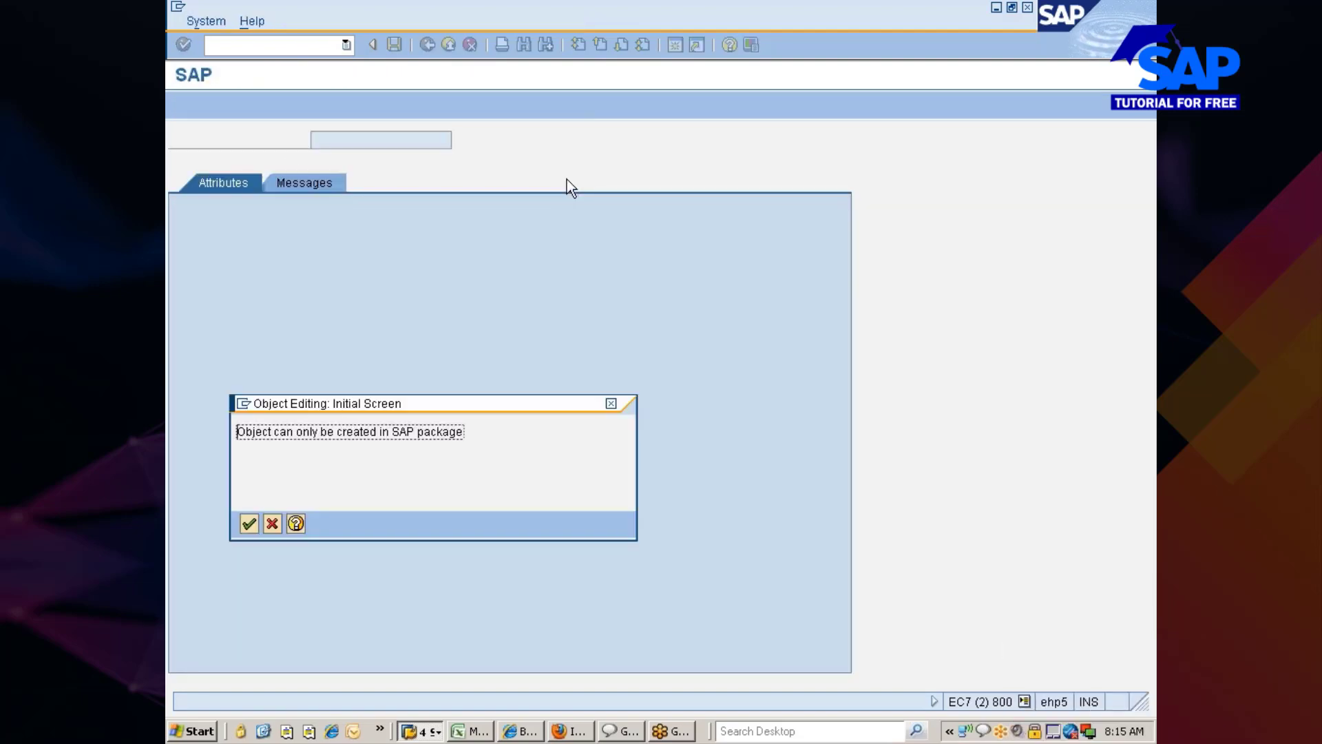
key(Return)
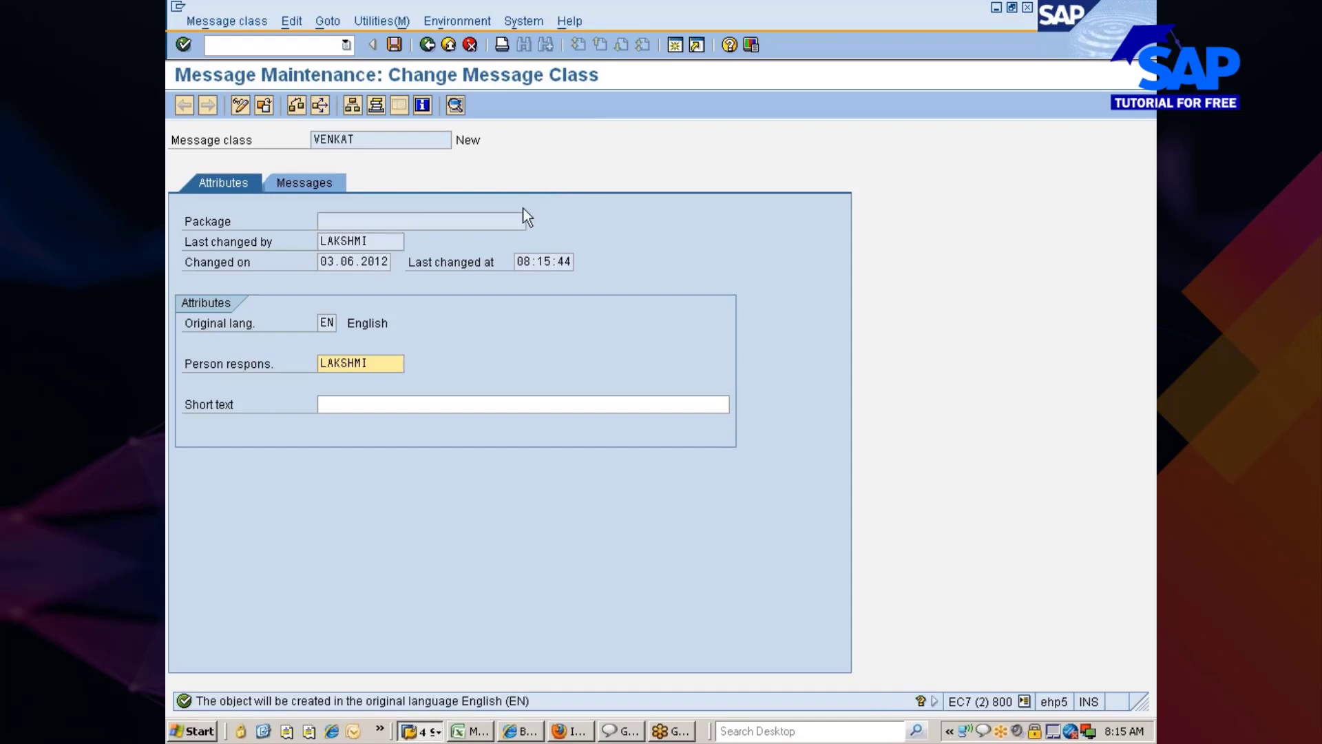
- Leave the new message class without saving and return to the initial message maintenance screen
click(421, 221)
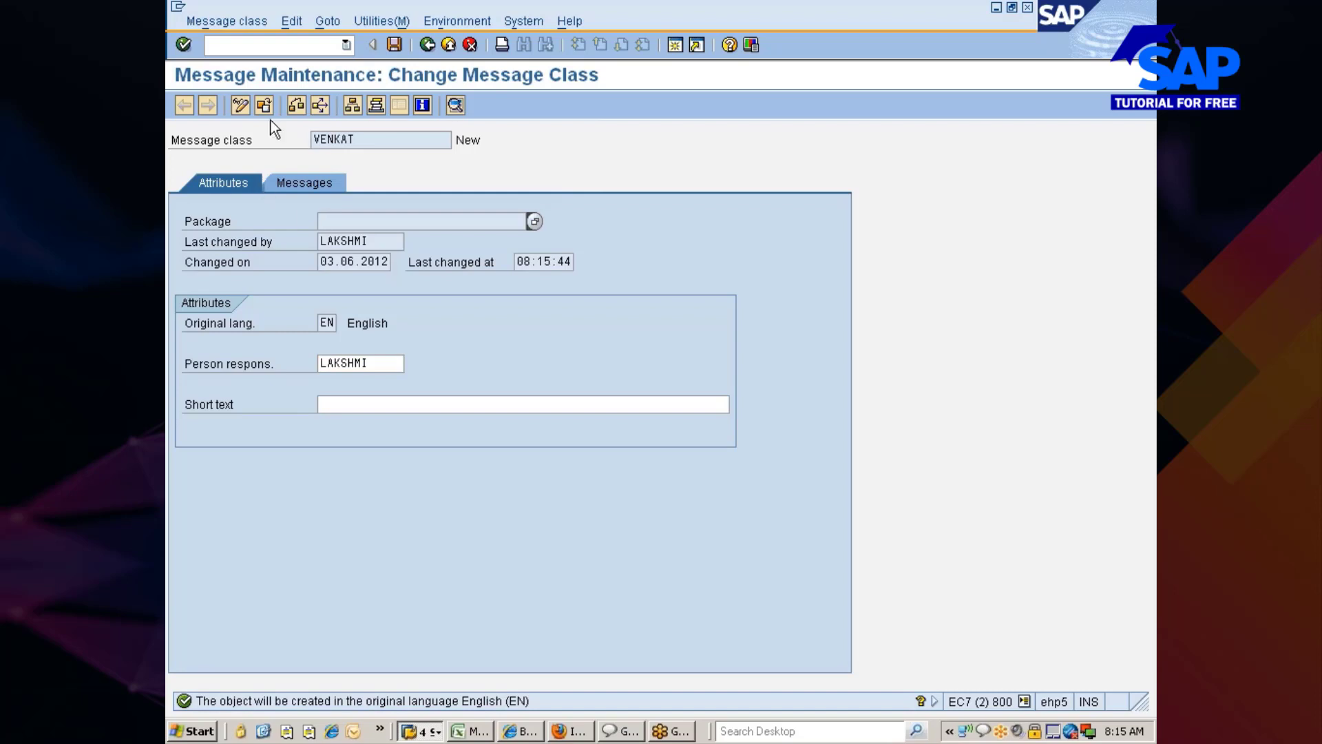
click(432, 47)
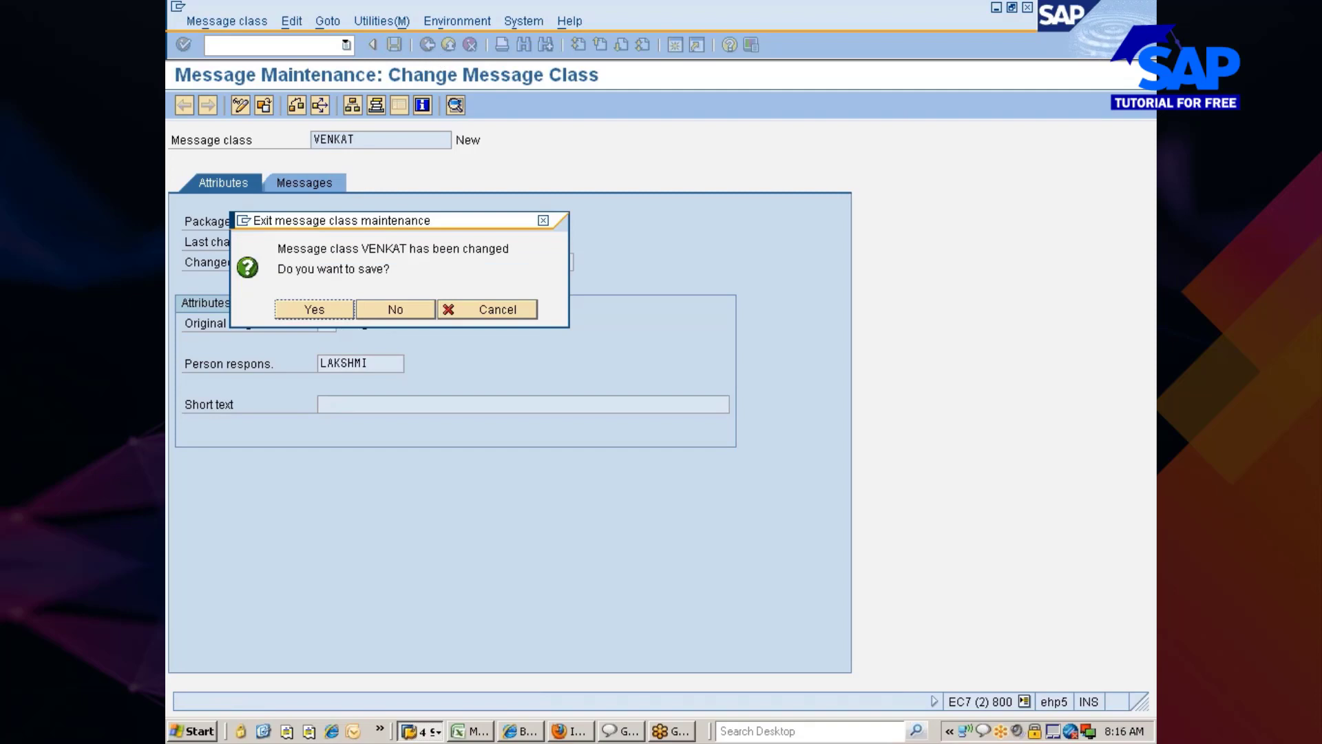
click(403, 309)
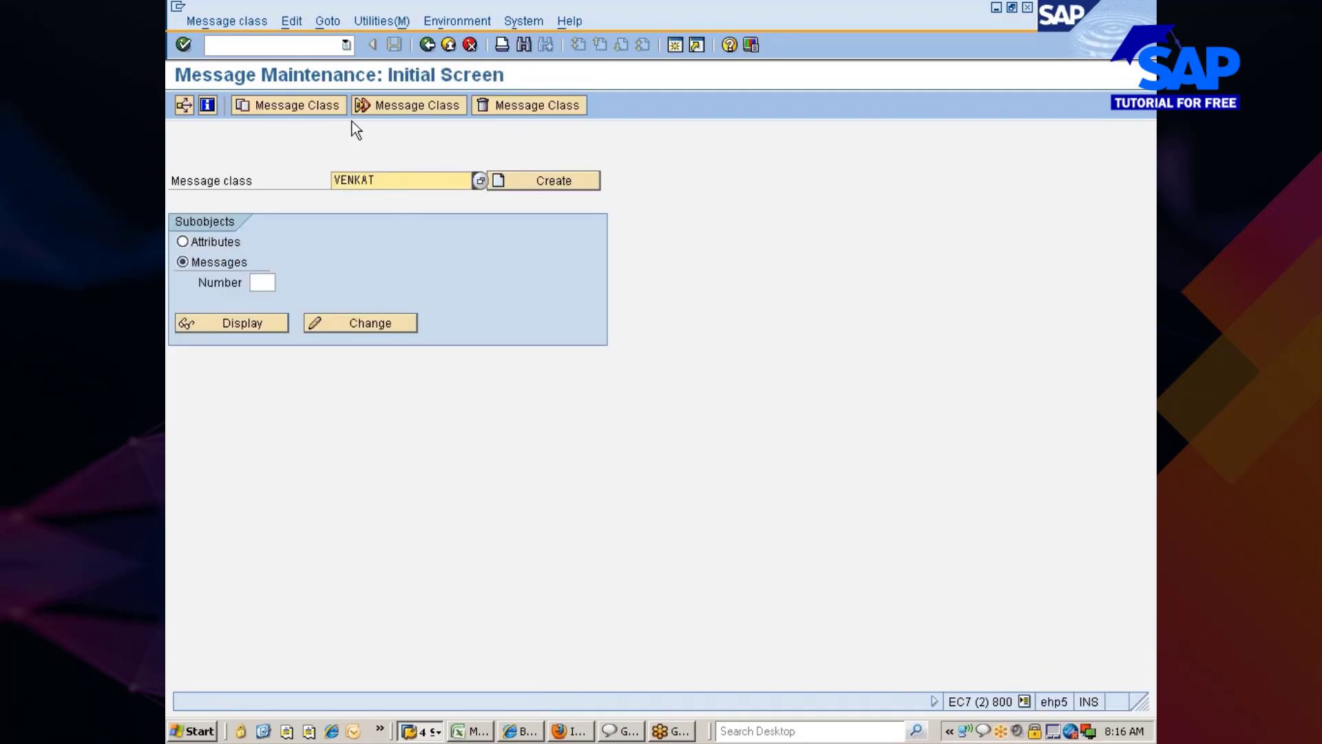
- Leave the copy dialog for the current message class and set the message class to M3
click(327, 108)
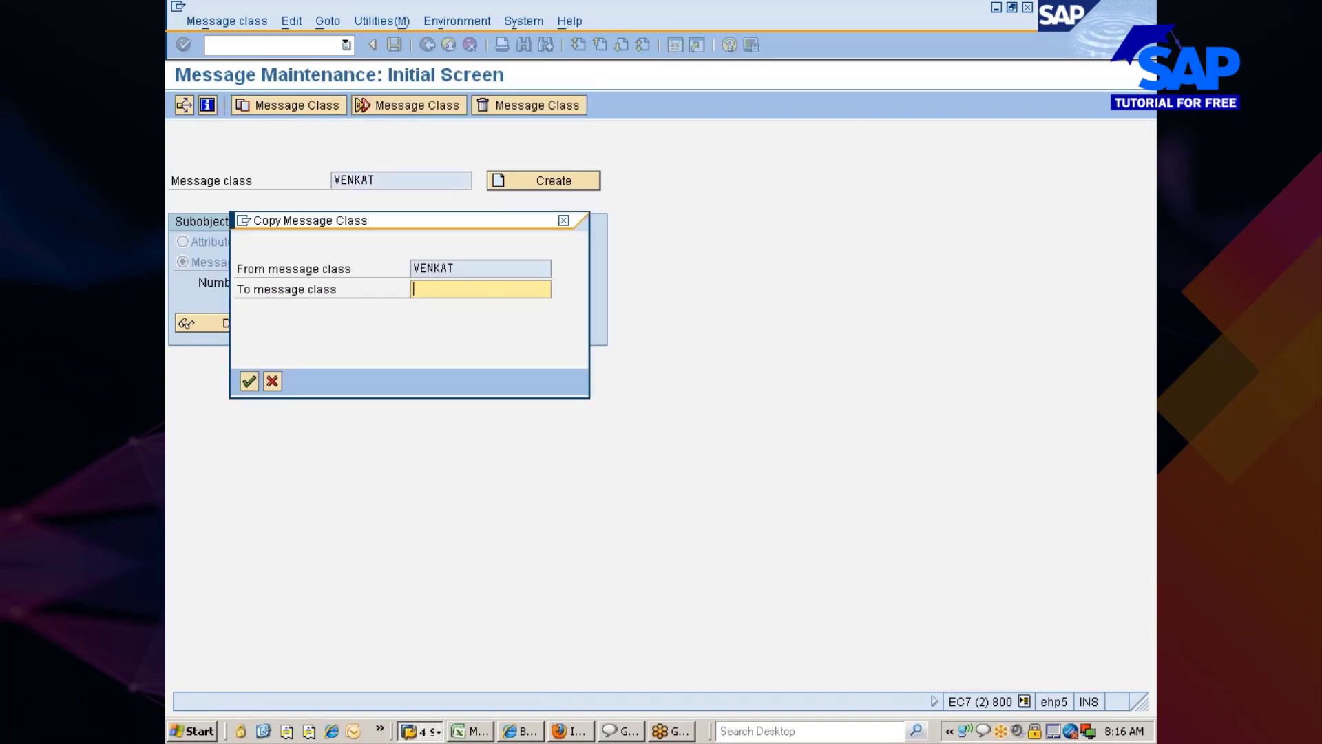
click(272, 383)
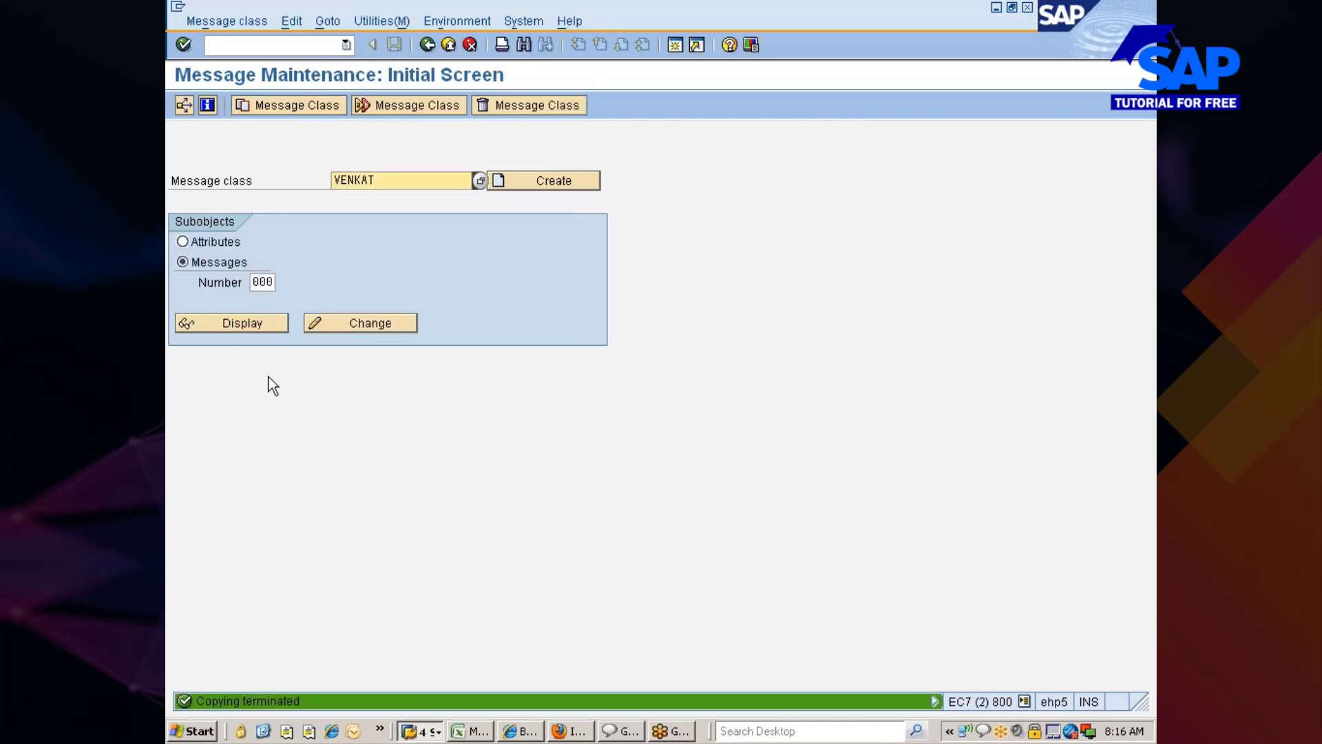
key(BackSpace)
key(BackSpace)
key(BackSpace)
key(BackSpace)
key(BackSpace)
key(BackSpace)
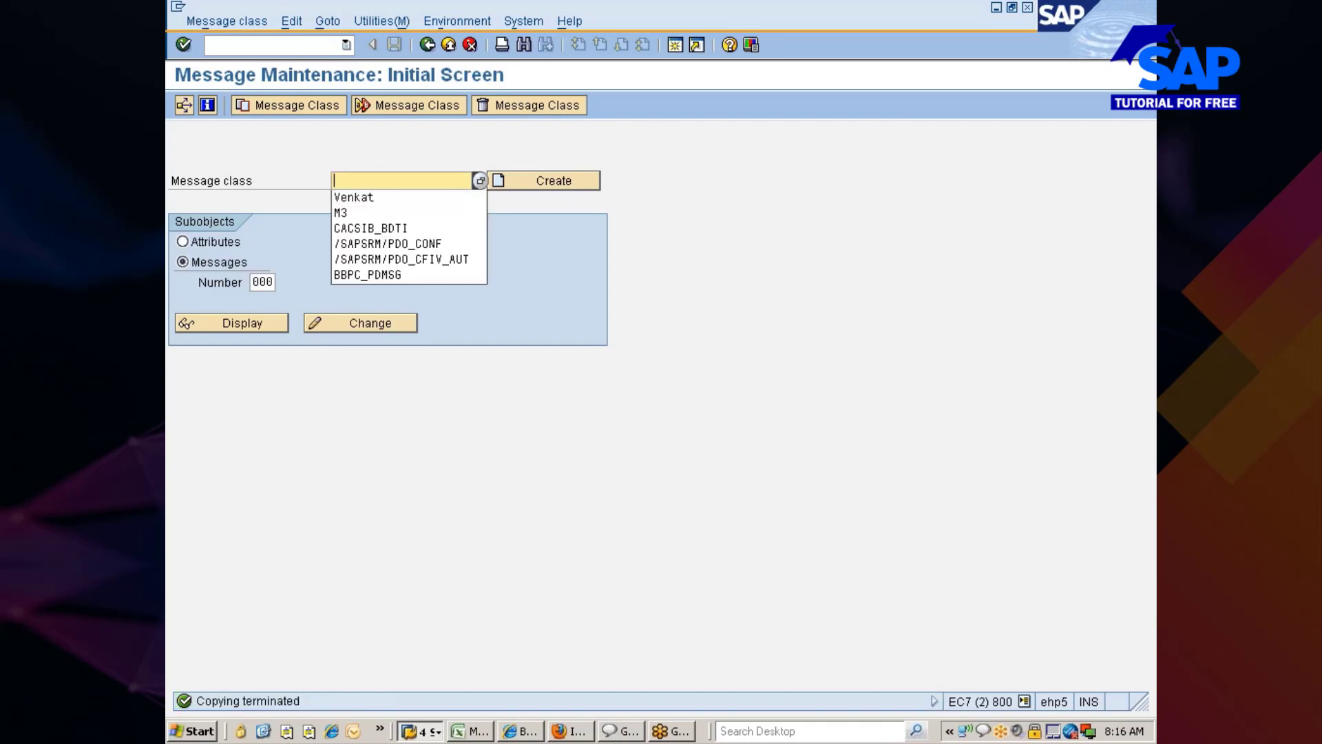
text(M3)
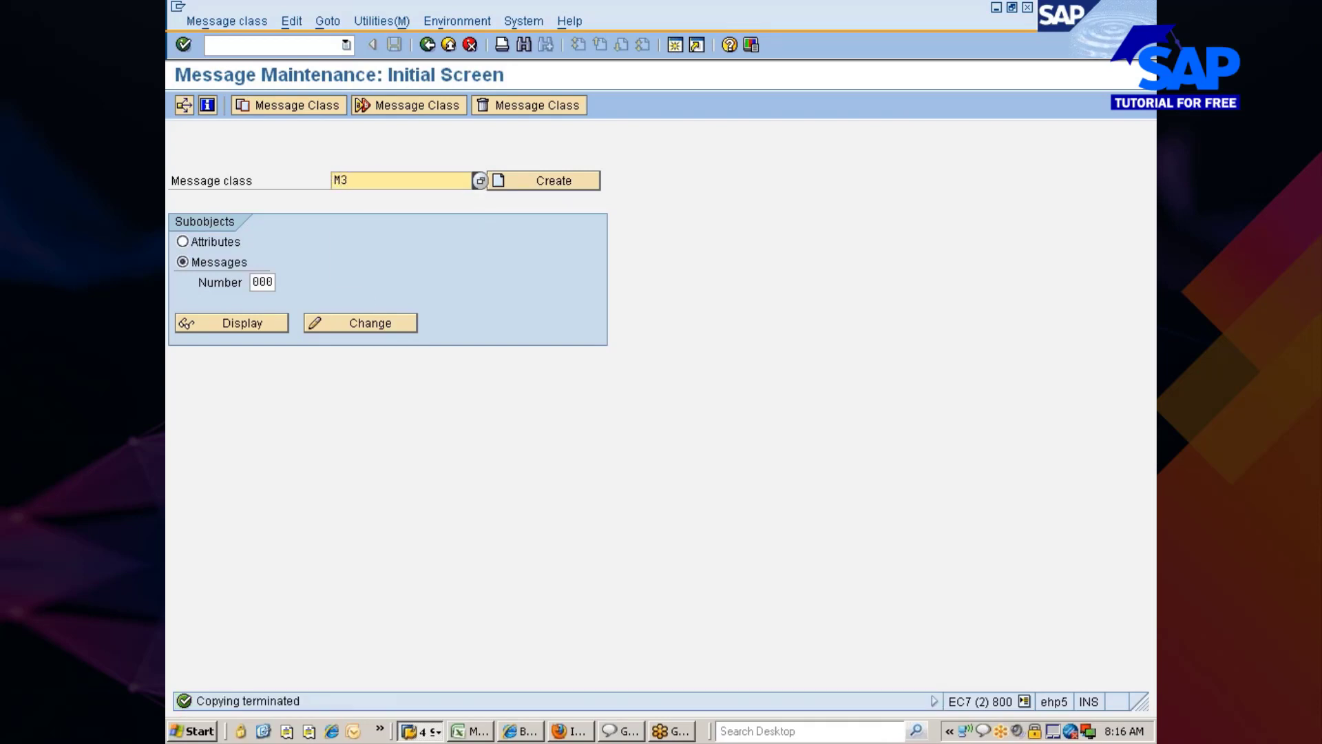
- Try to copy message class M3 to a class named with a person's first name, entering the same name as the package
click(281, 110)
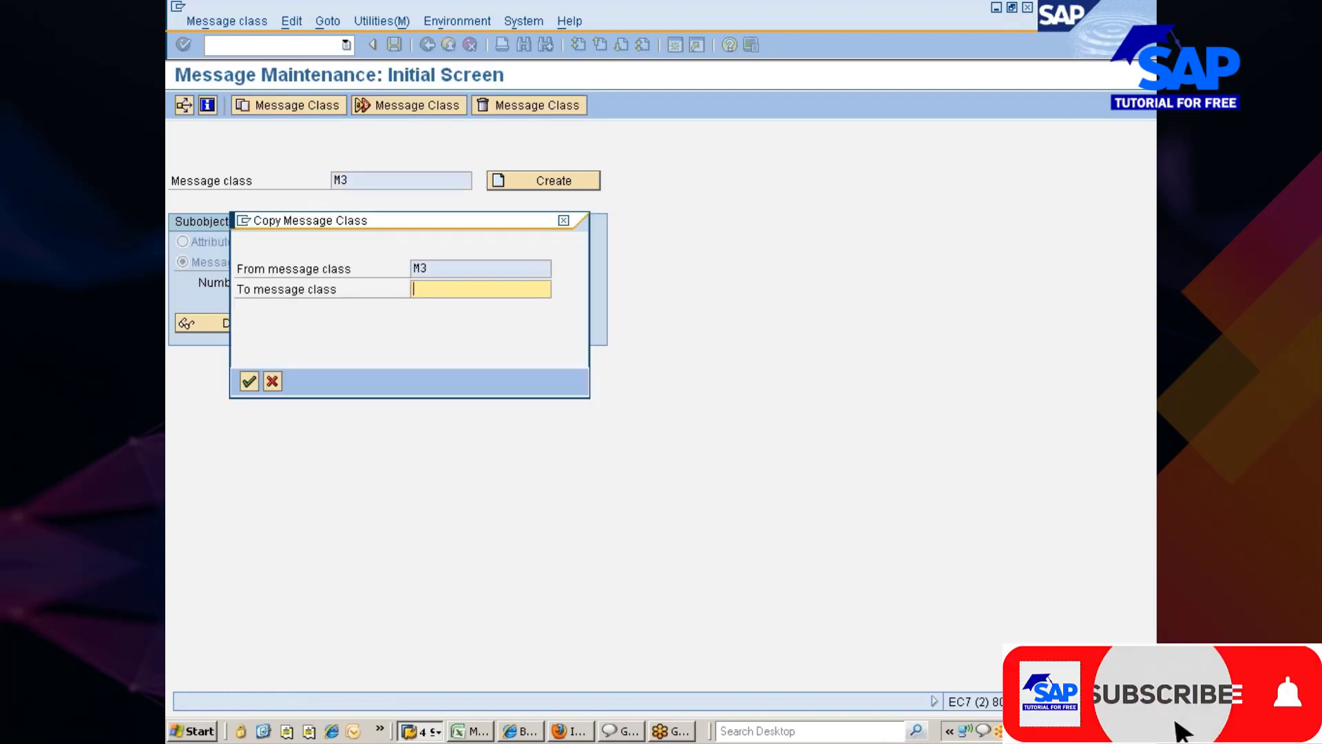
text(venkat)
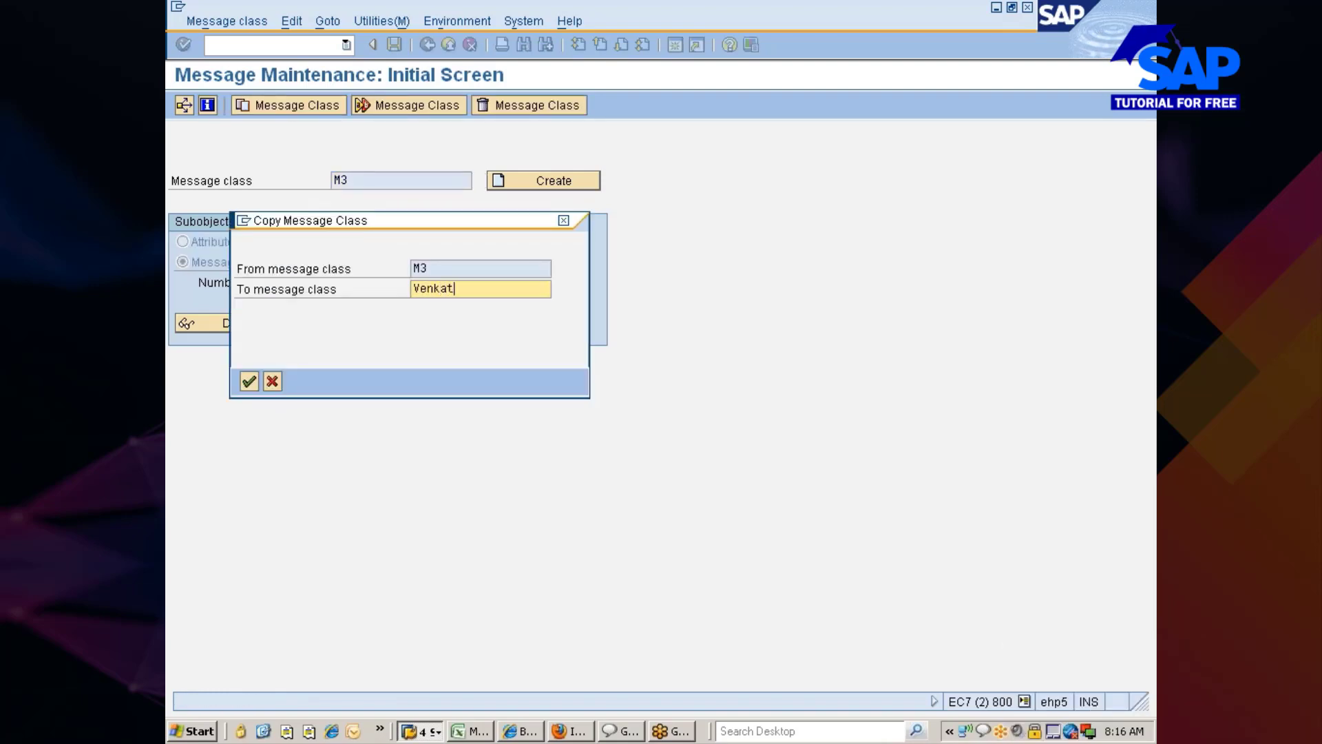
key(Return)
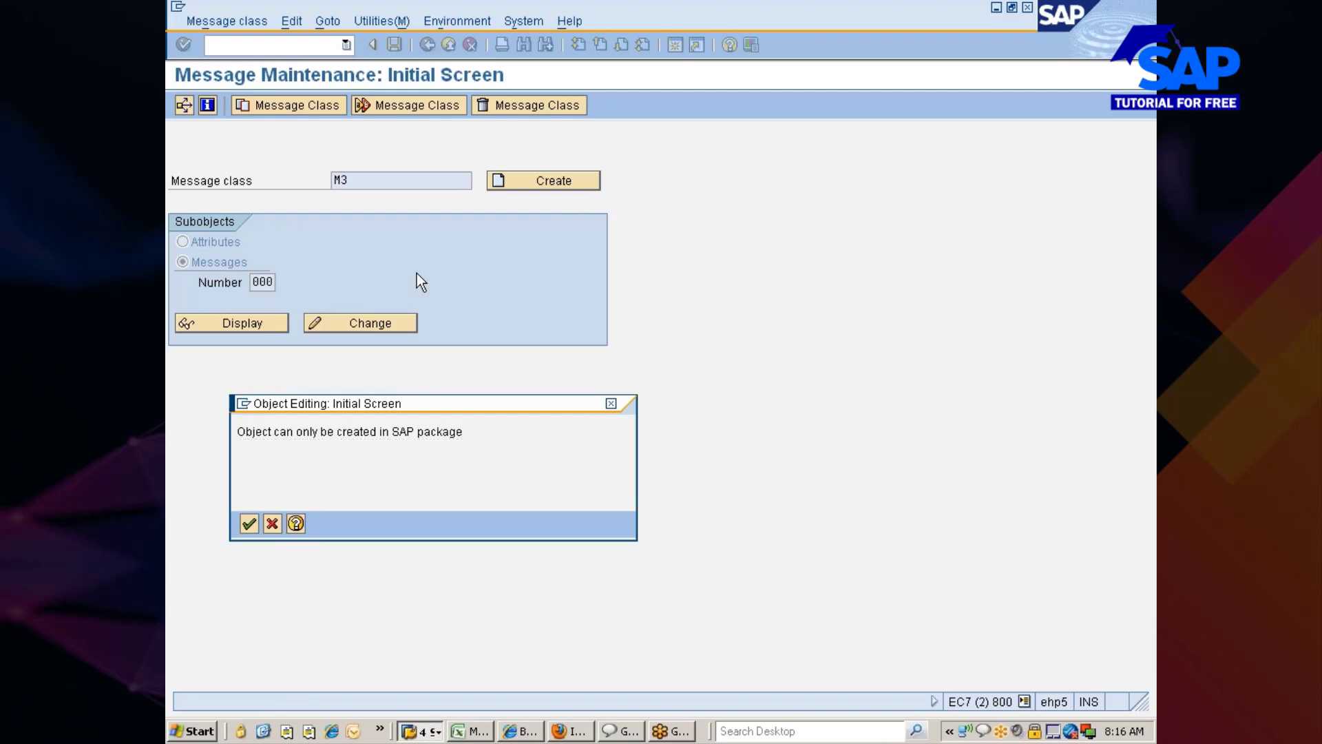
key(Return)
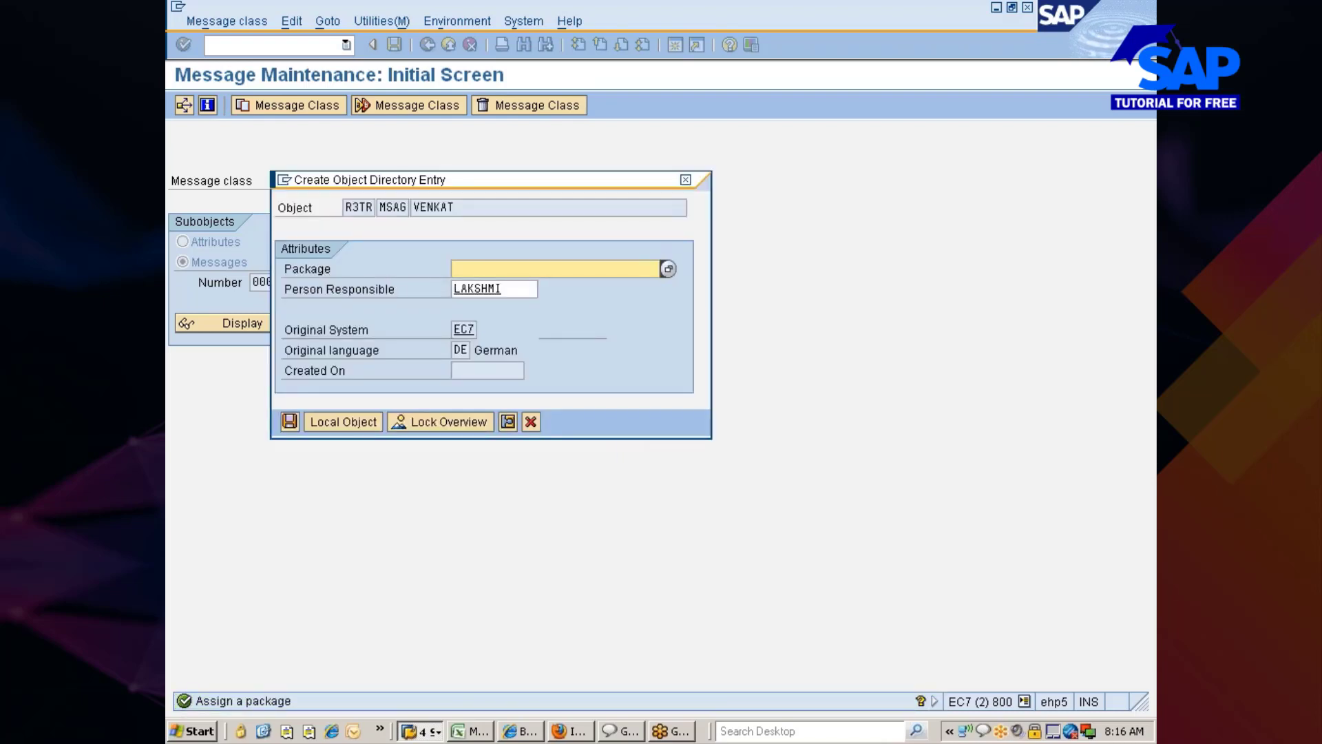
text(Venkat)
key(Return)
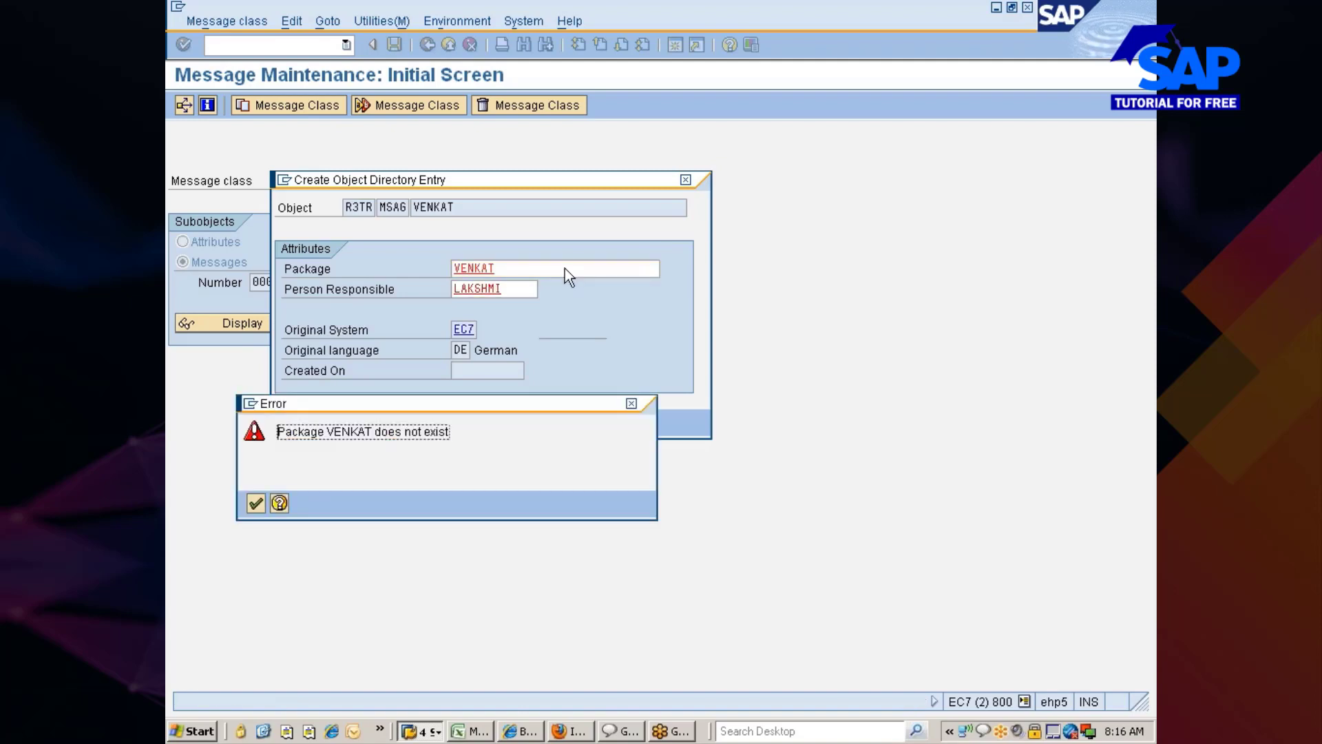
- Try to assign the copied message class as a local object, and cancel the object directory entry
click(259, 499)
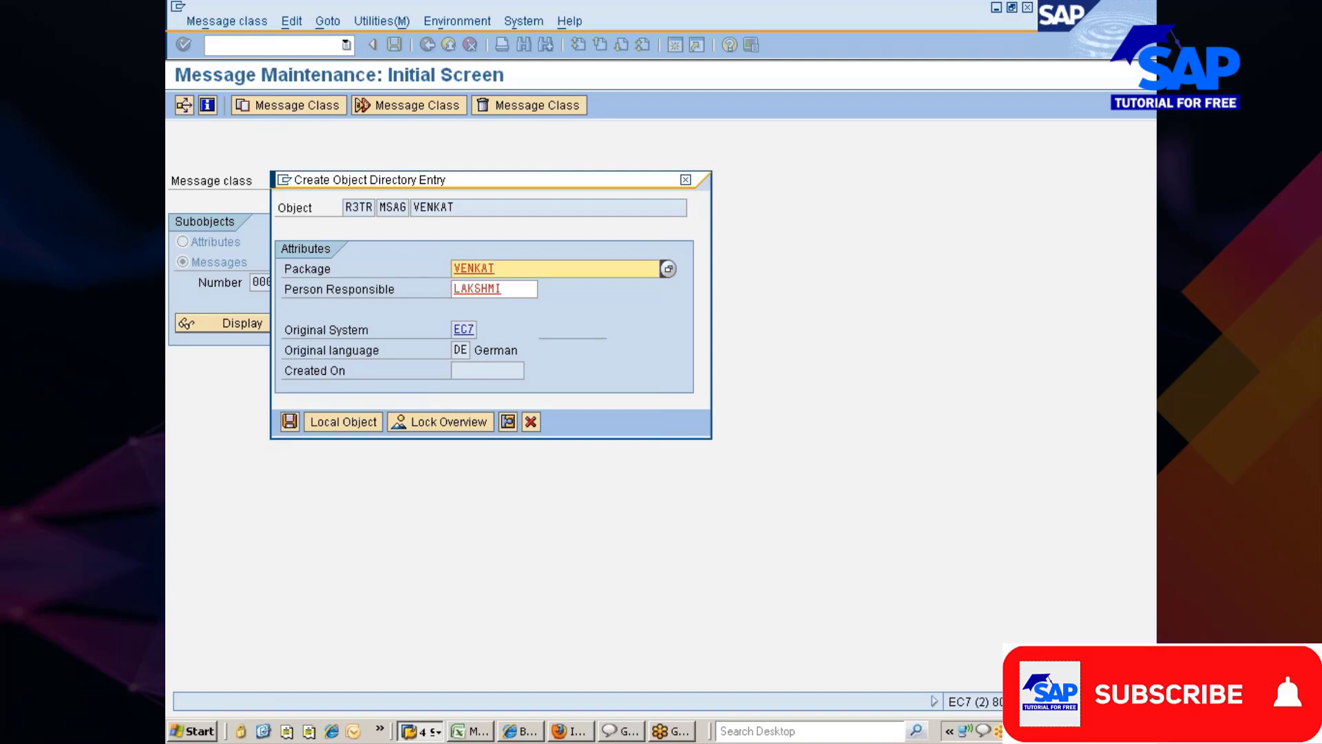
click(327, 422)
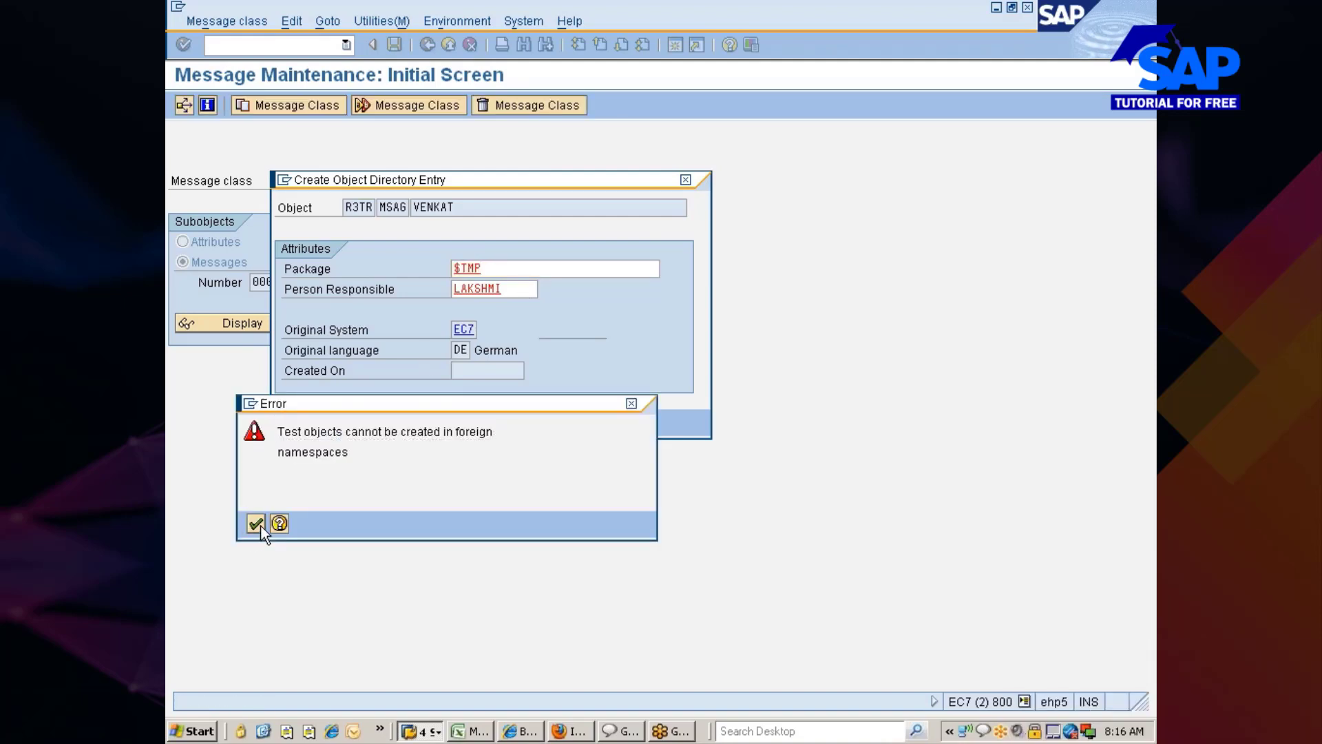
click(256, 524)
click(532, 420)
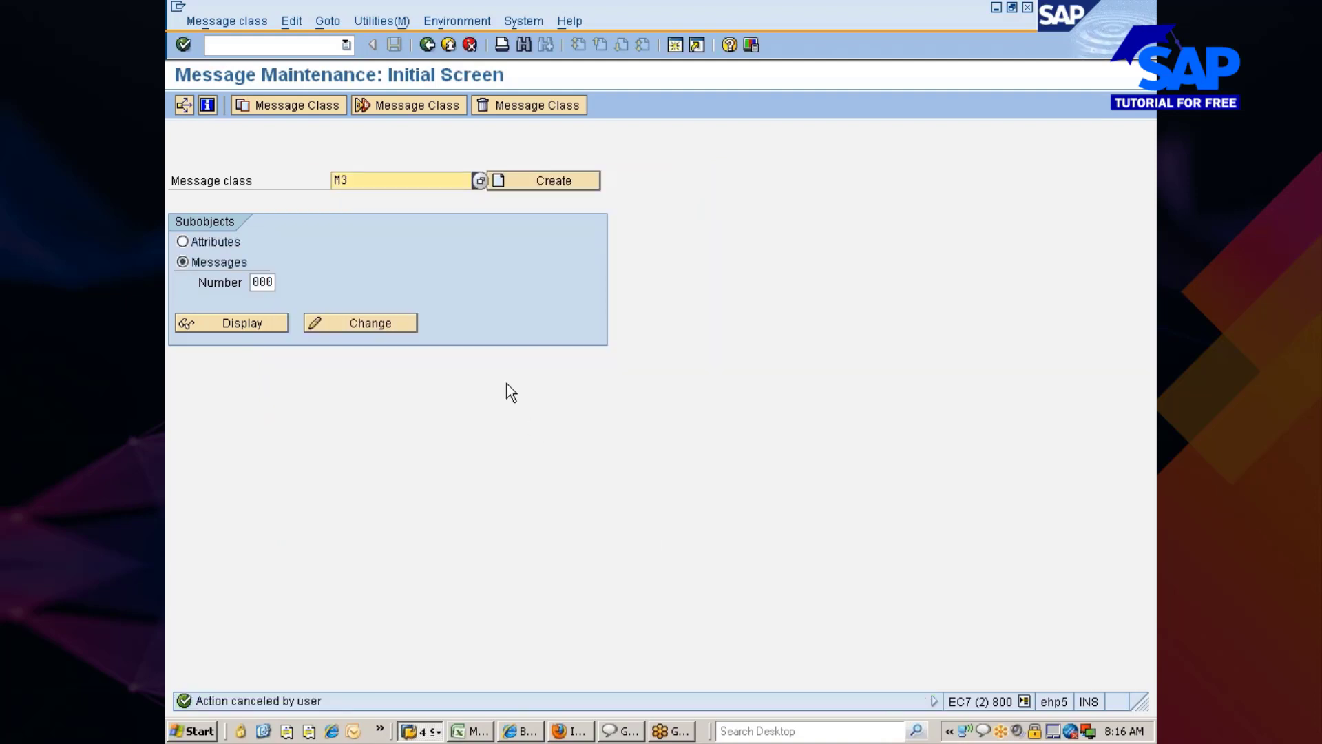
- Display message number 128 of message class M3
click(272, 282)
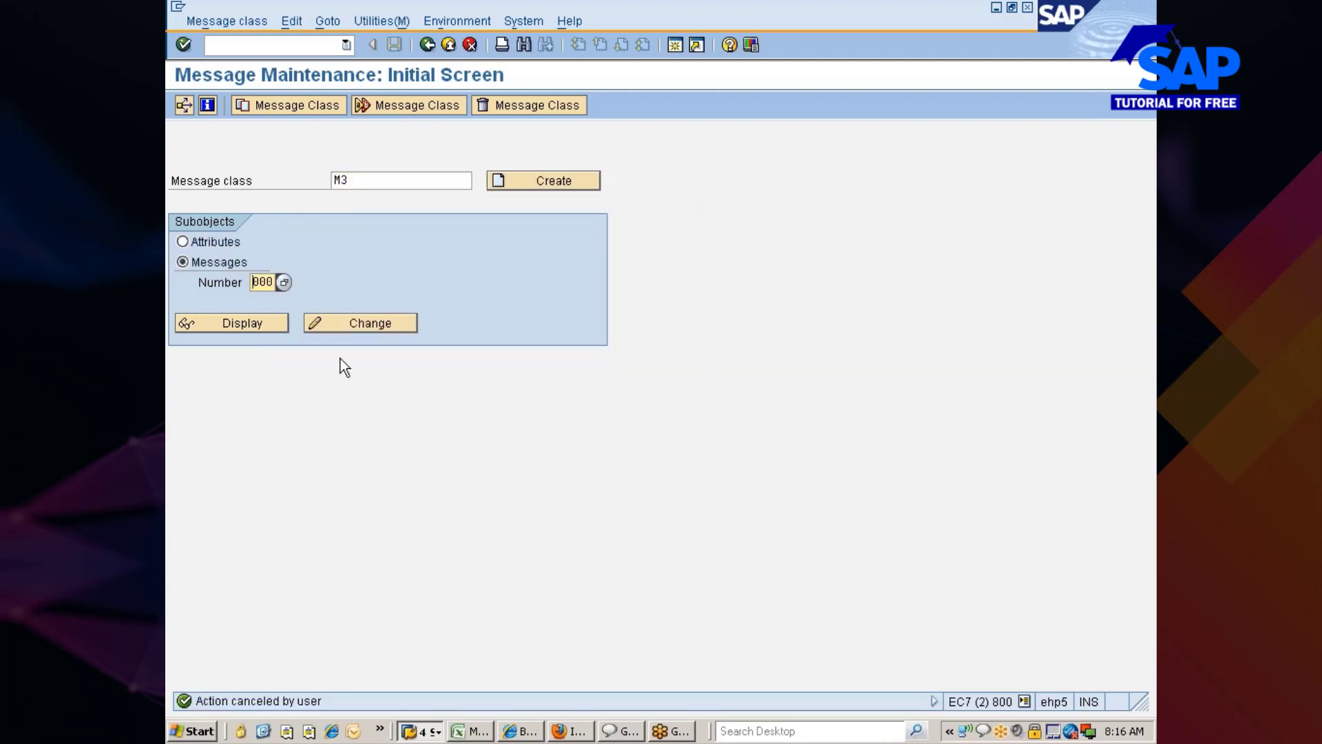
key(BackSpace)
key(BackSpace)
key(BackSpace)
key(Down)
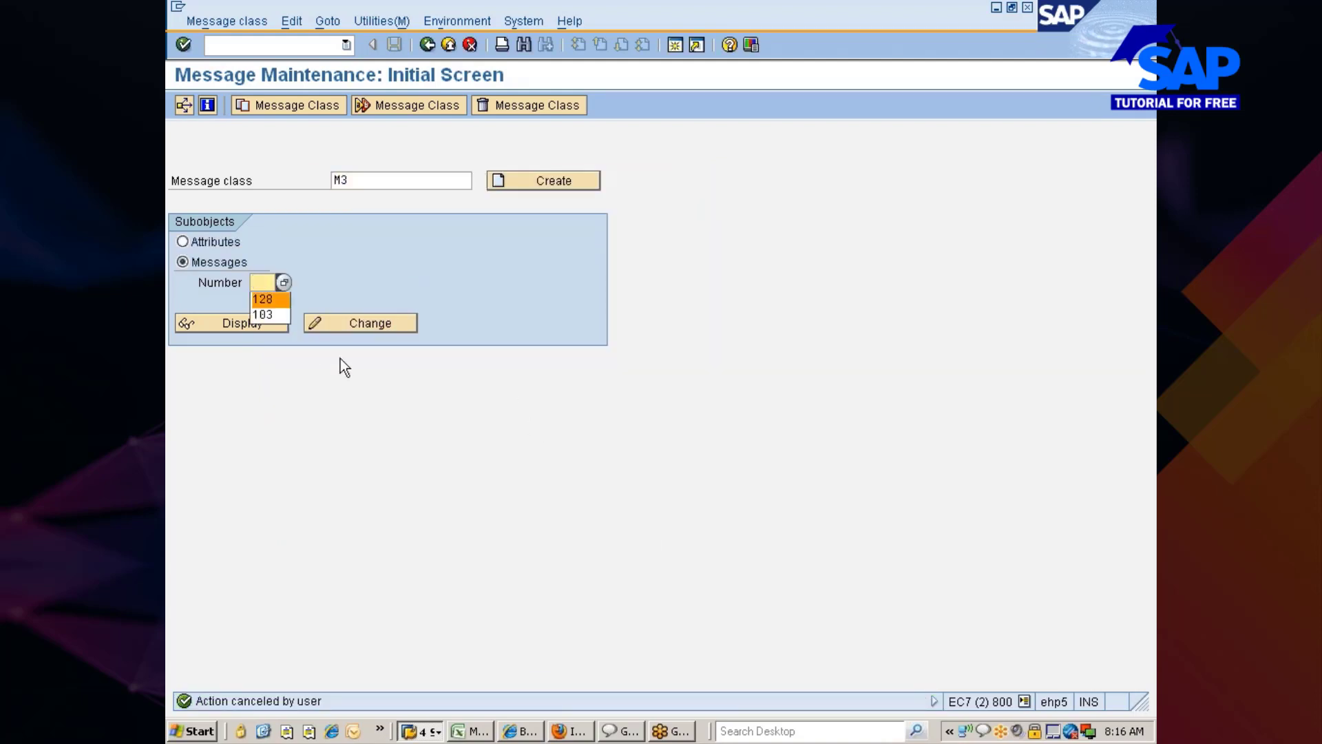
key(Return)
key(Return)
click(234, 324)
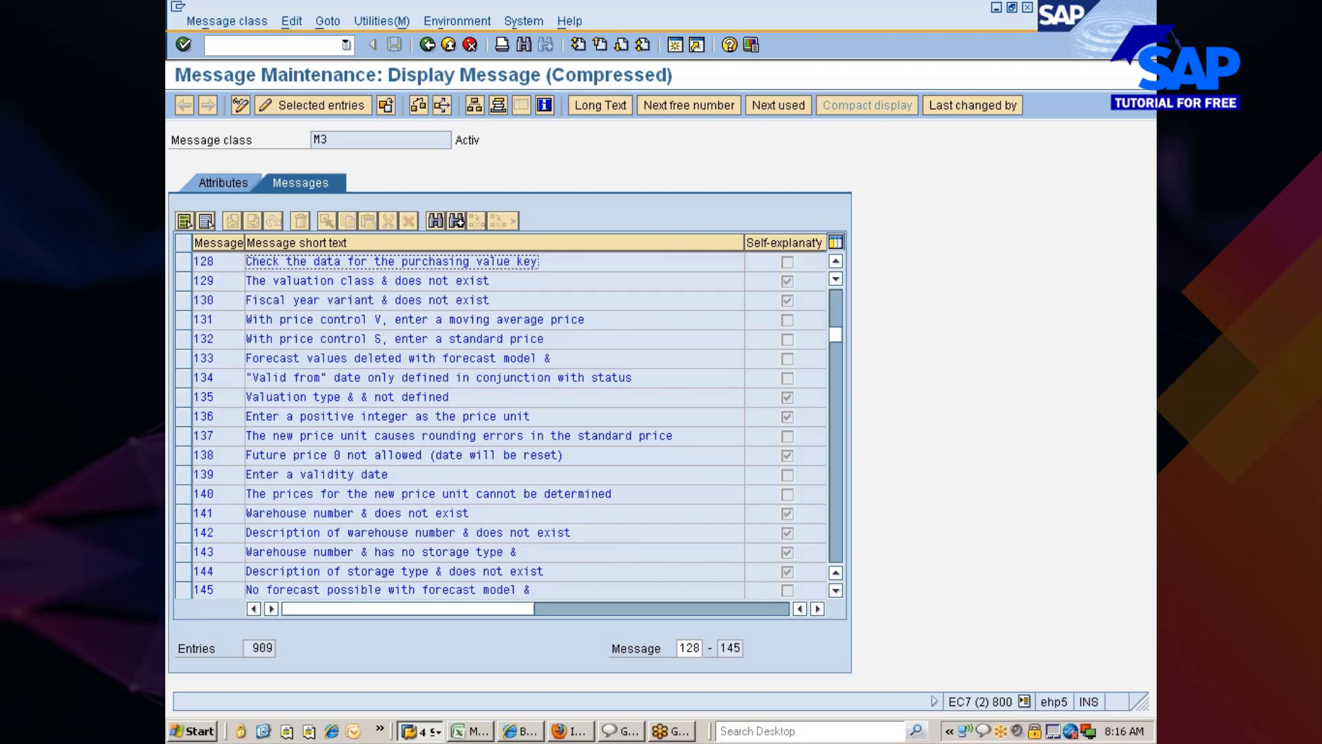
- Check the technical information of the message number field for message 128, including its table name, and close the help
click(422, 731)
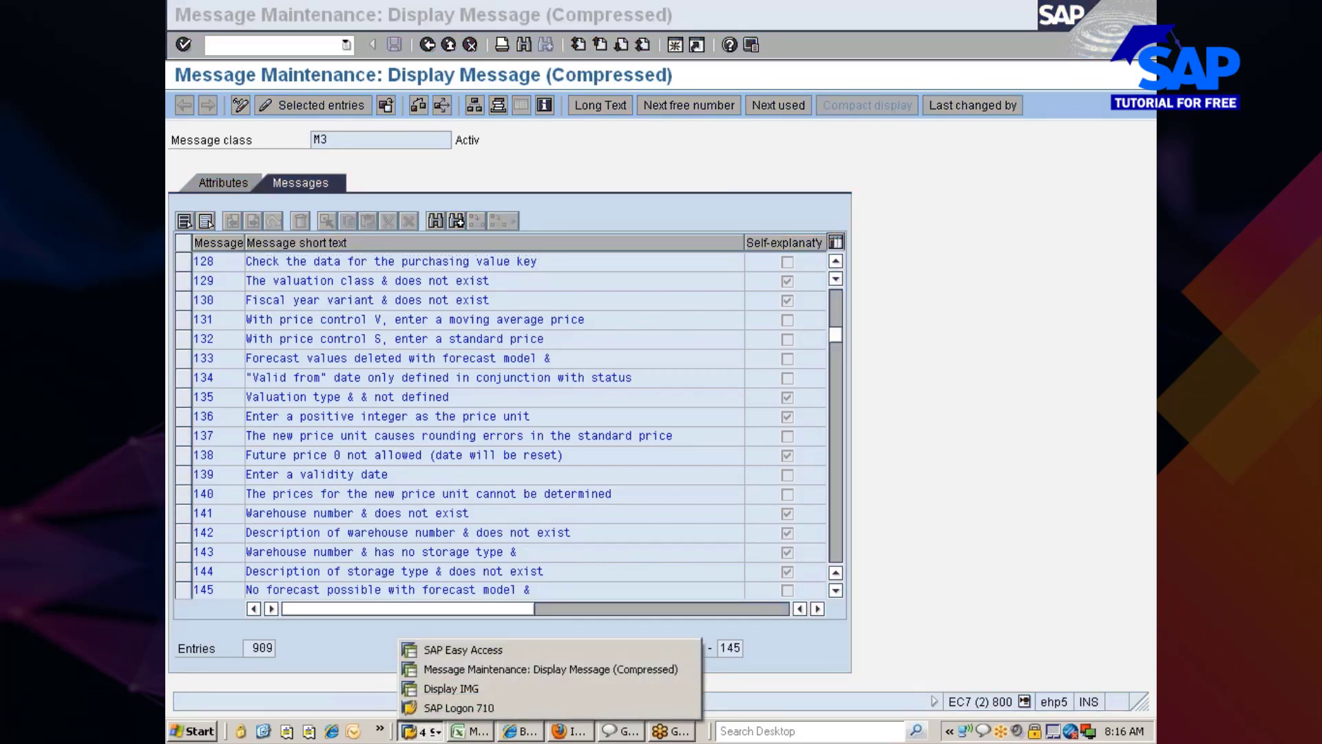
click(482, 668)
click(213, 261)
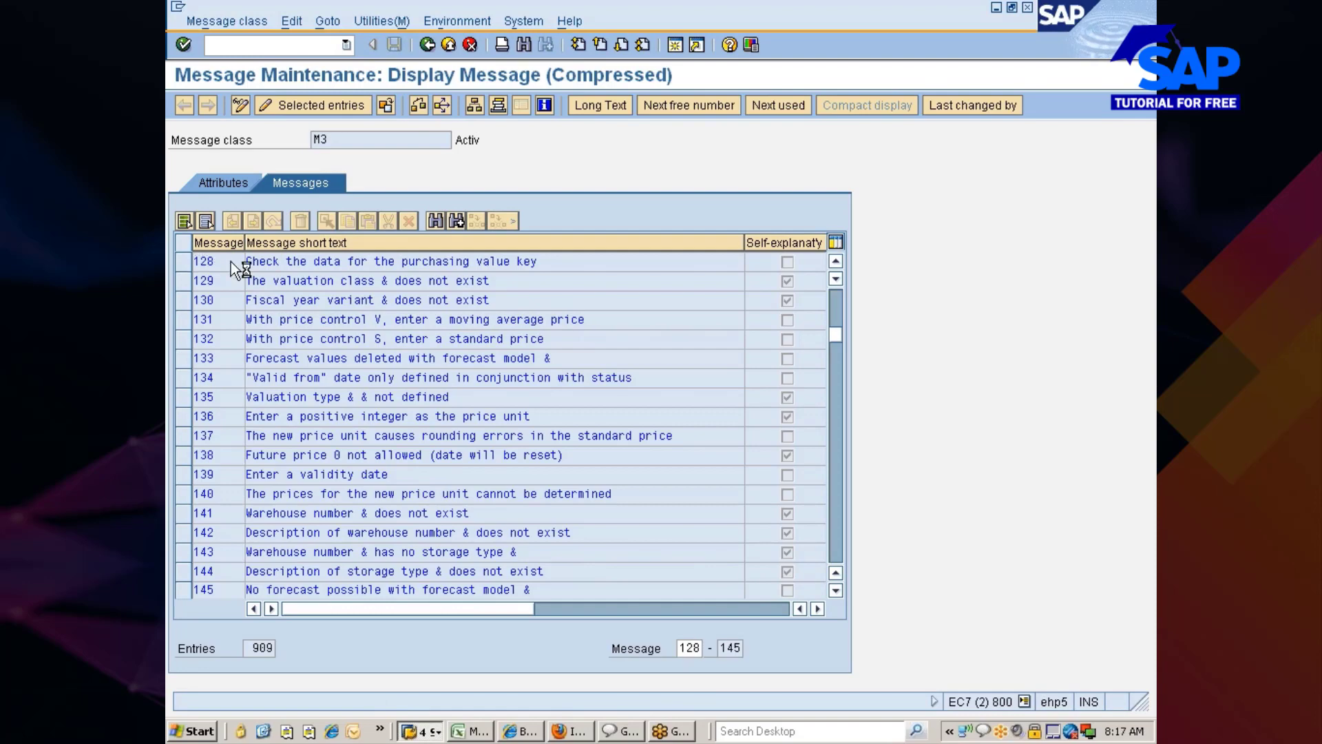
key(F1)
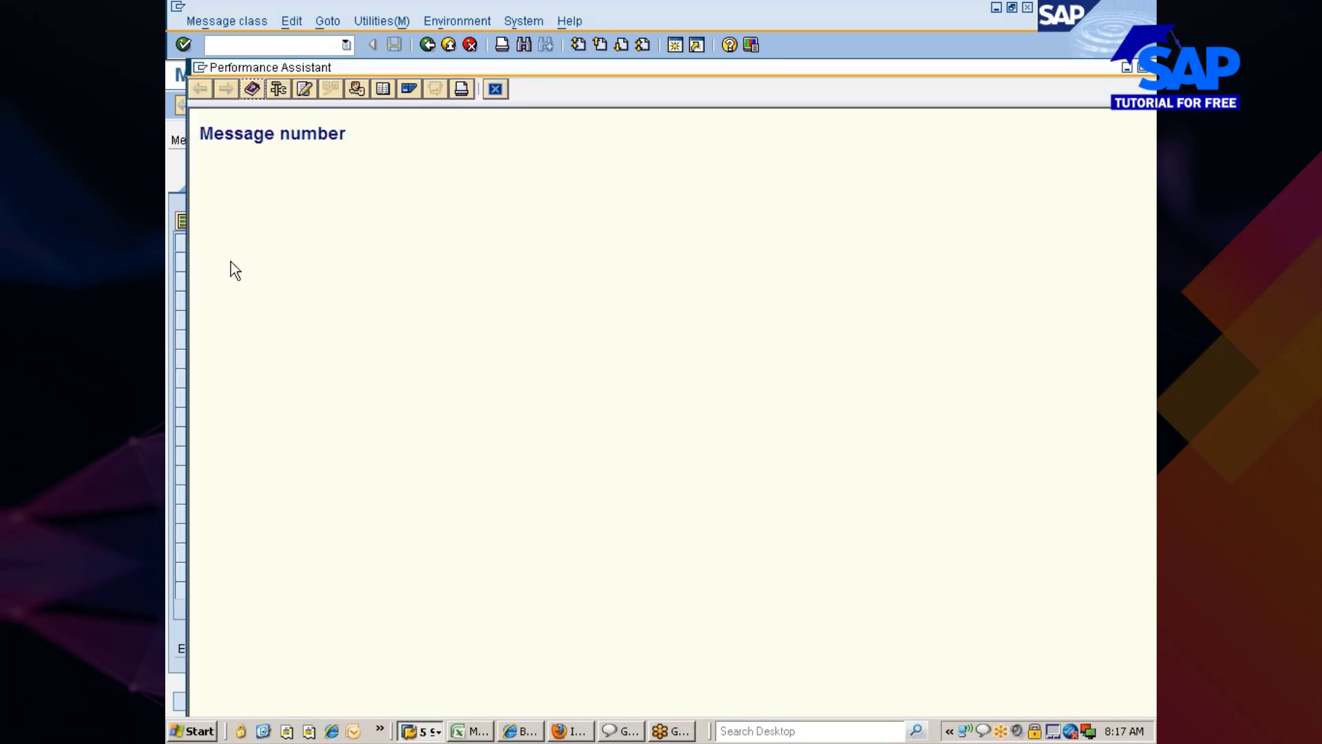
click(277, 91)
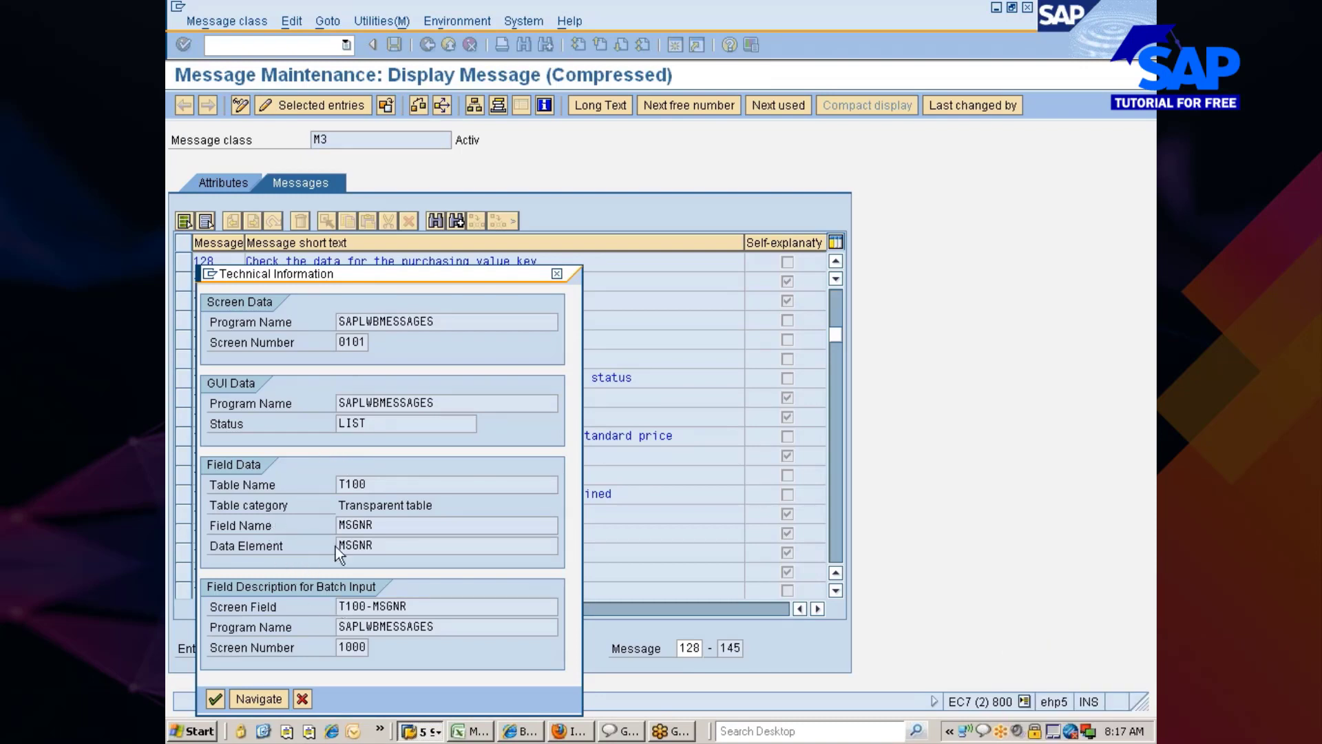
click(338, 484)
click(554, 272)
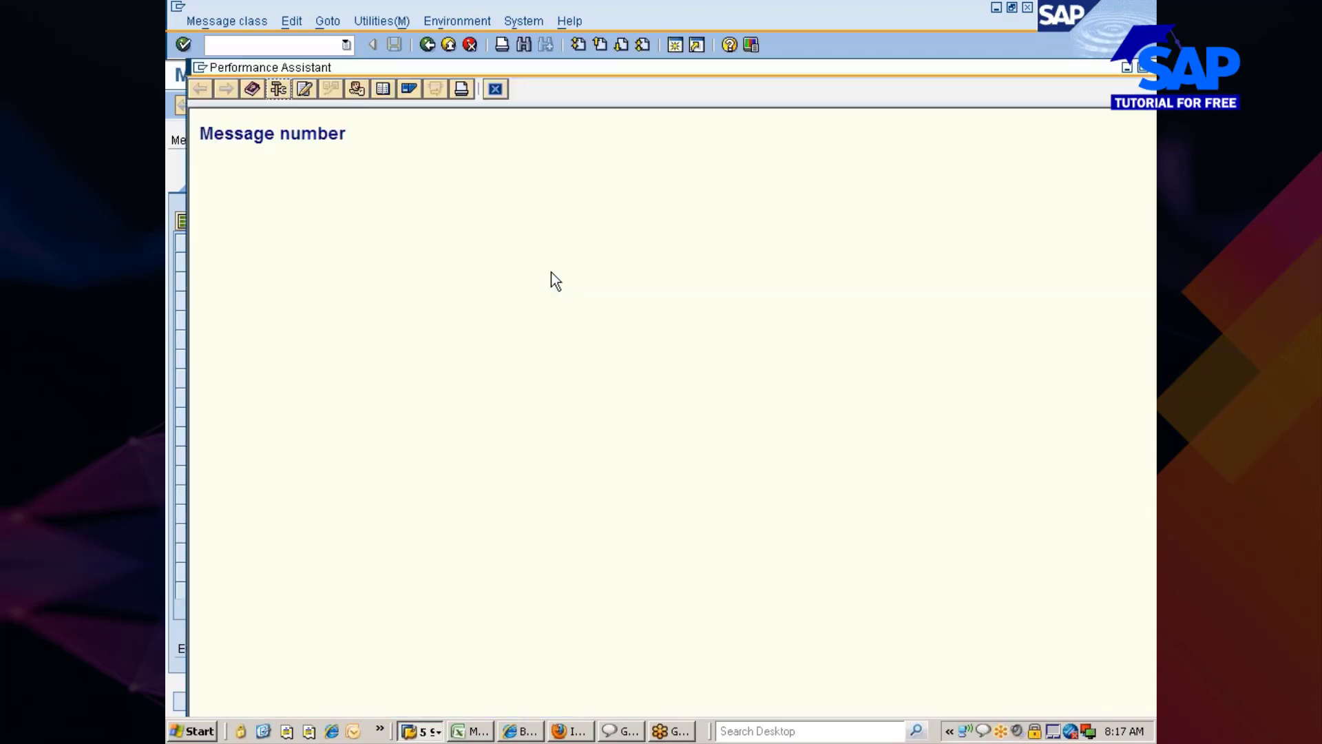
click(496, 90)
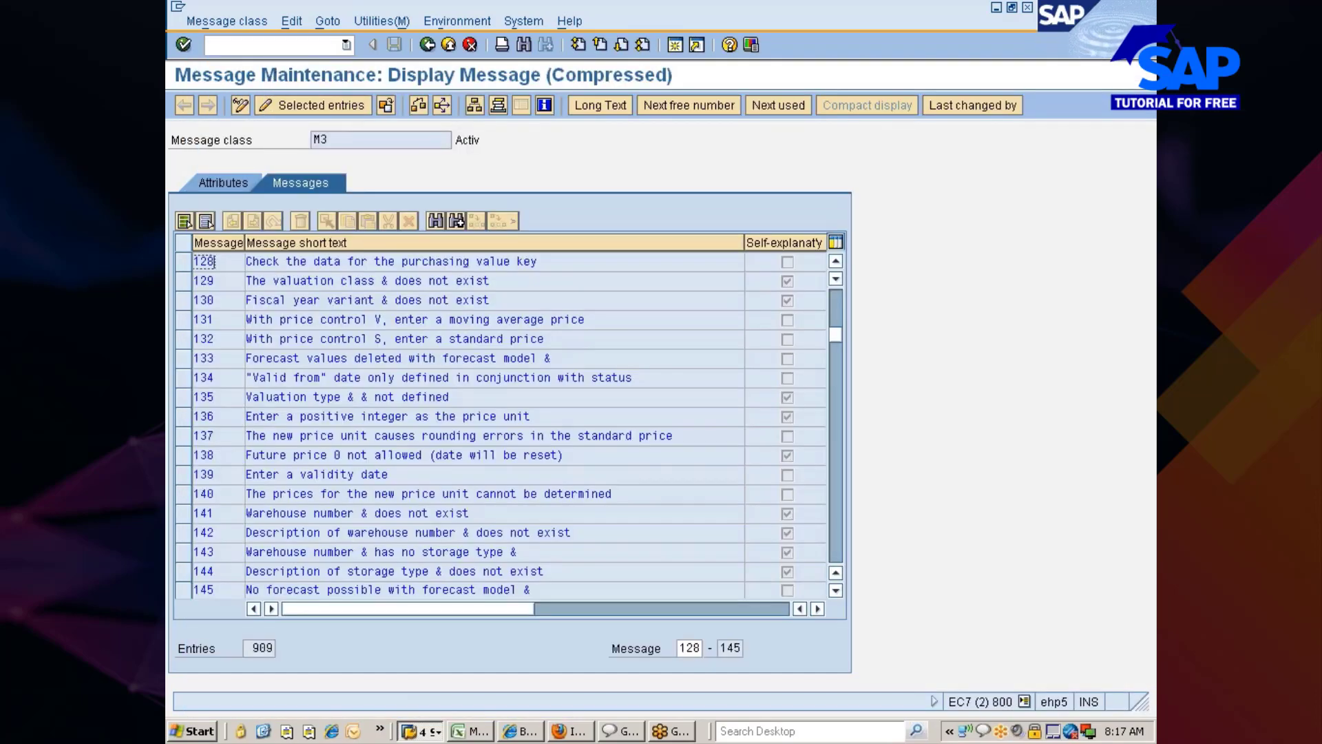
- Start transaction SE16 in a new session and bring up the selection screen for table T100
text(/ose16)
key(Return)
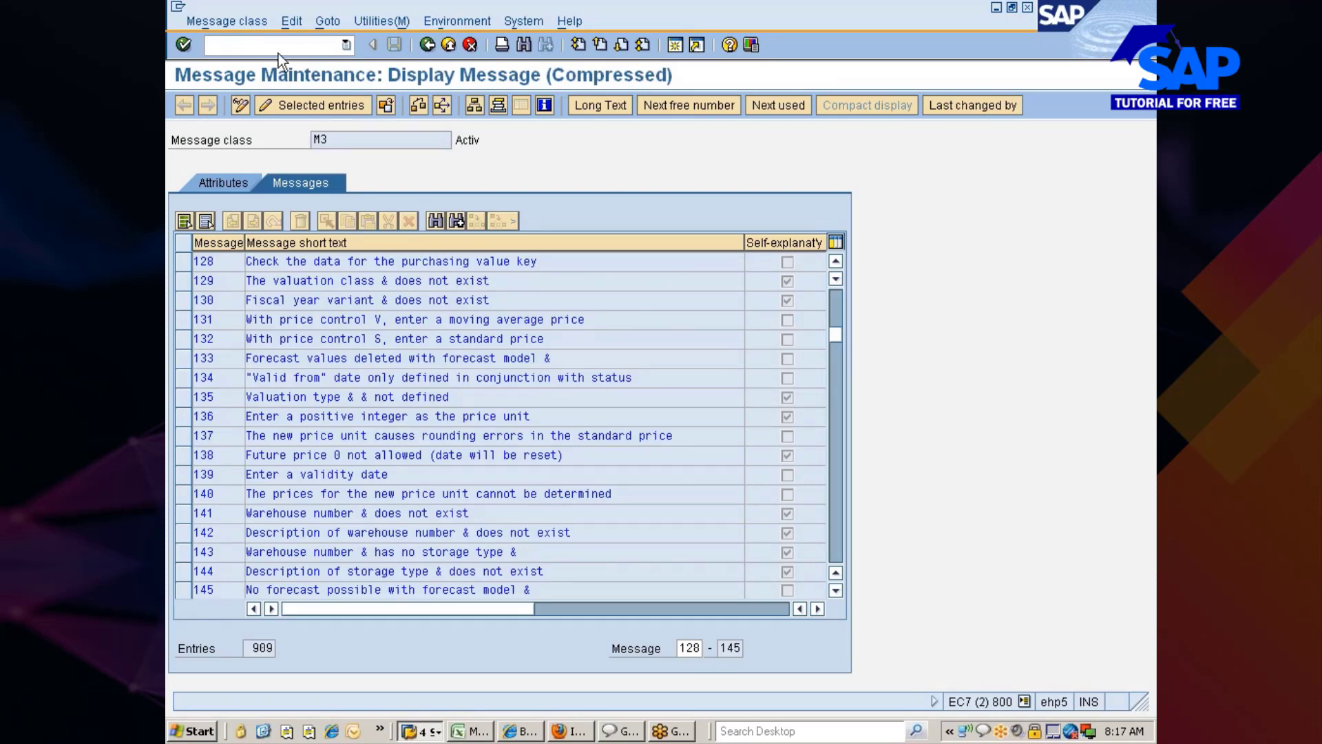
text(t100)
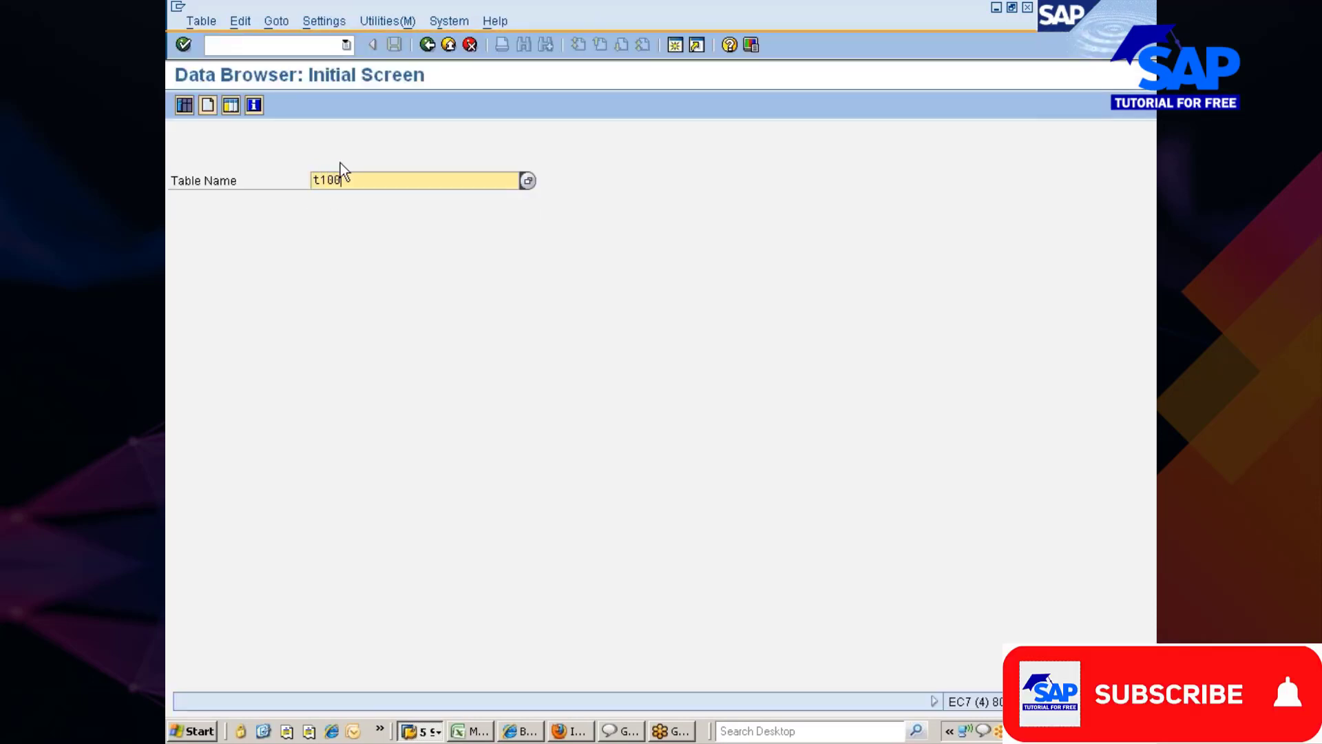
key(Return)
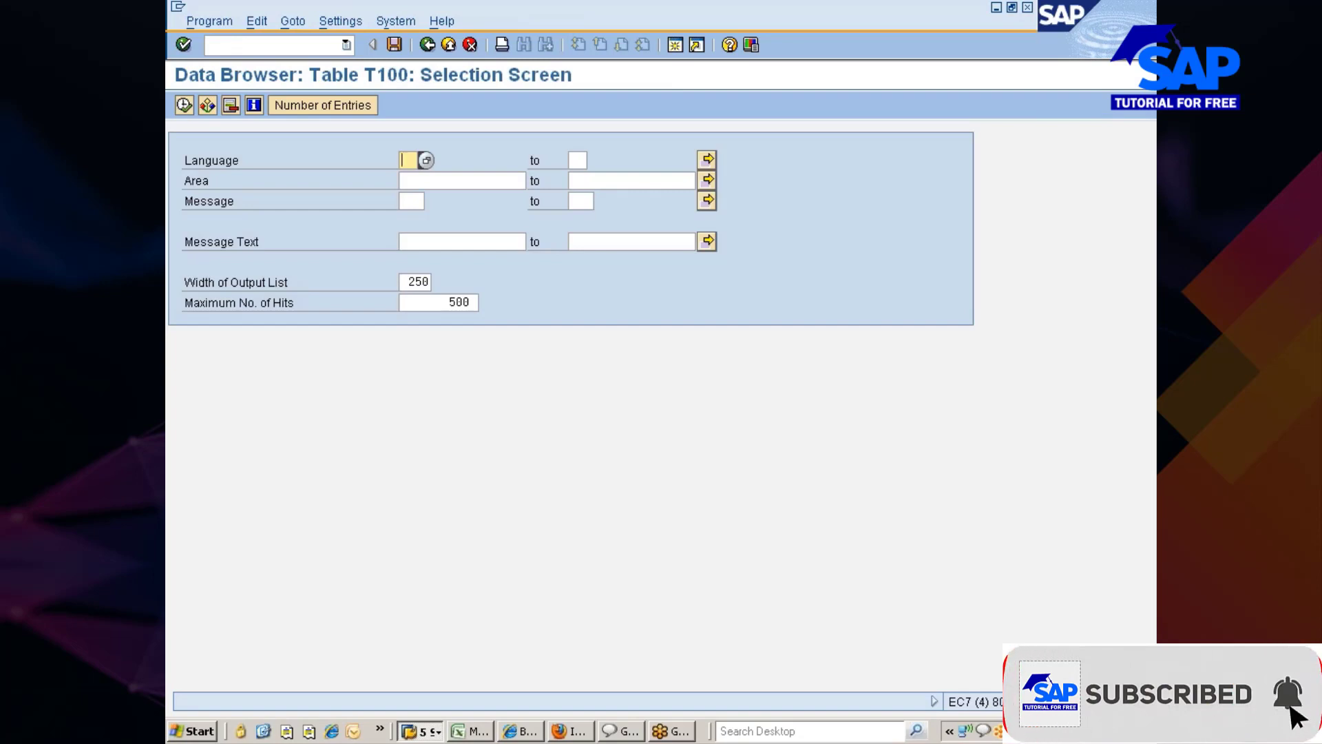
- Restrict the T100 selection to language EN and check the number of matching entries
text(en)
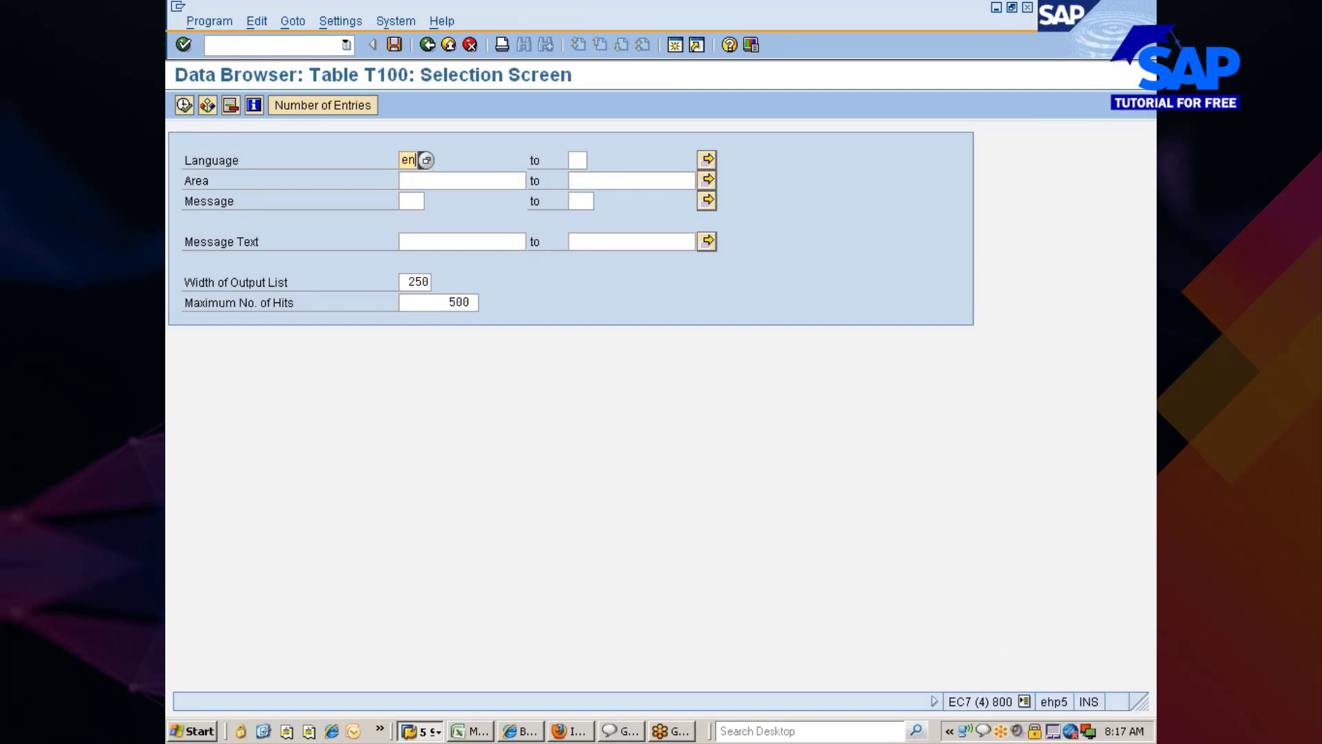
click(433, 180)
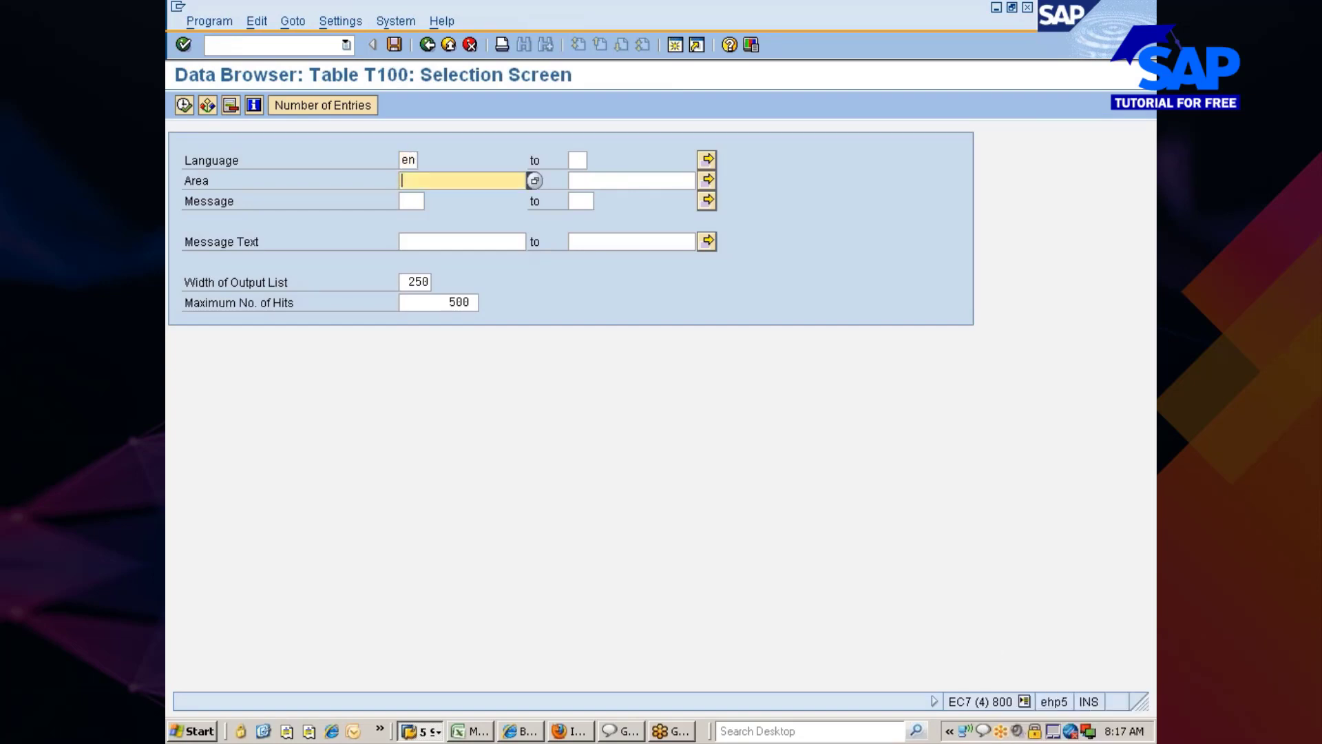
click(329, 105)
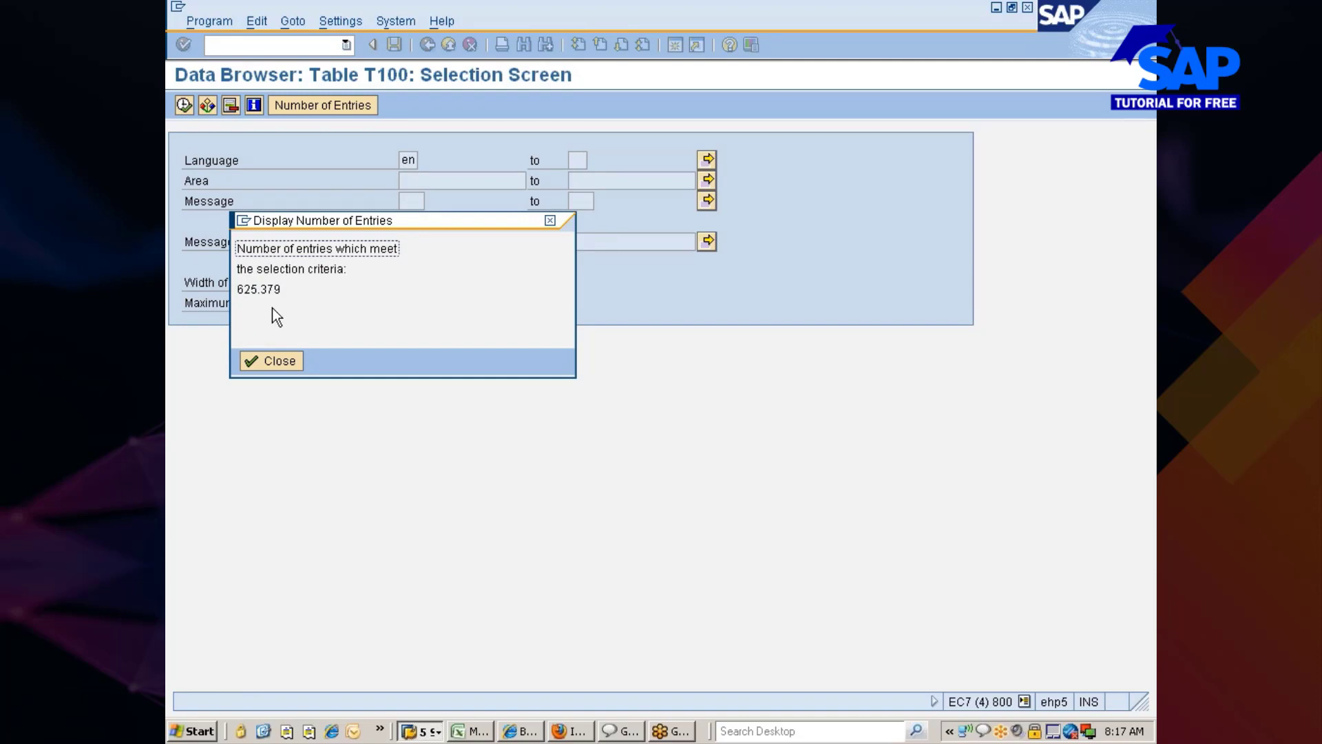
click(290, 367)
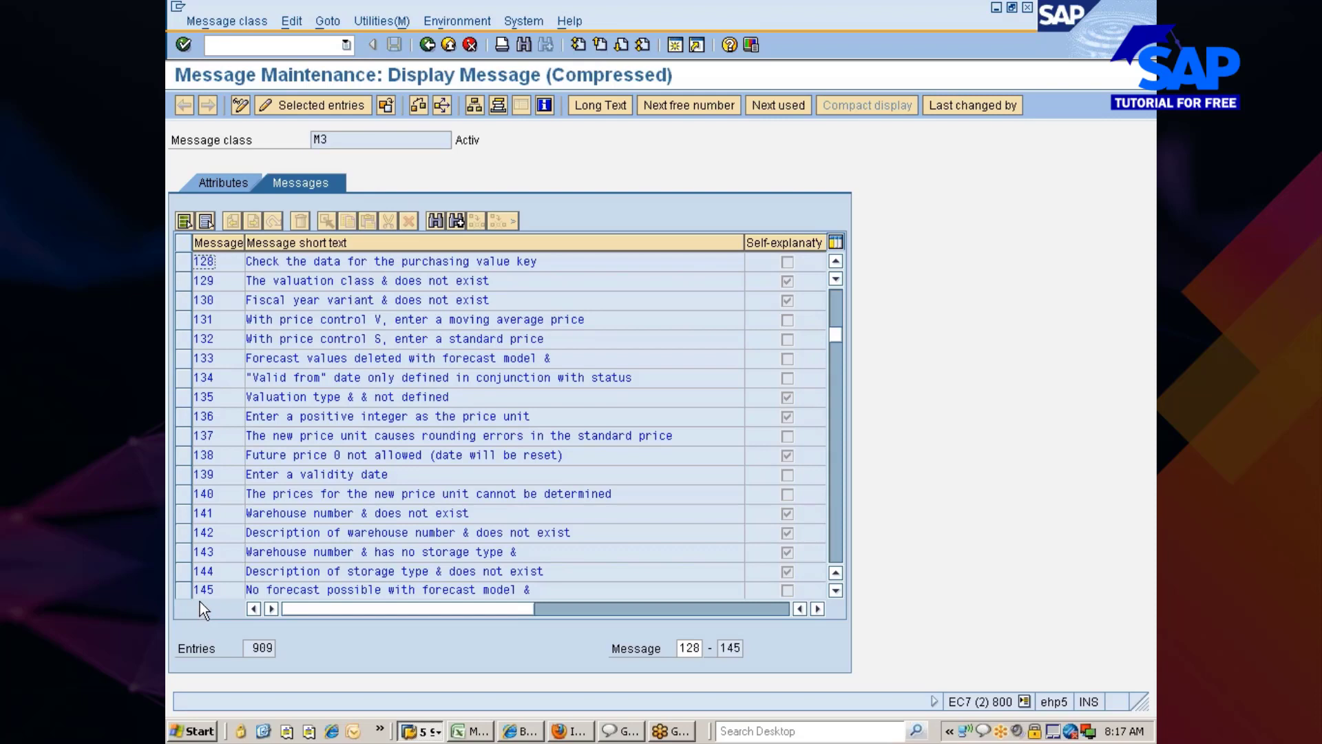
- Return to the Display IMG session and bring up the System Messages overview from Basic Settings under Material Master
key(alt+Tab)
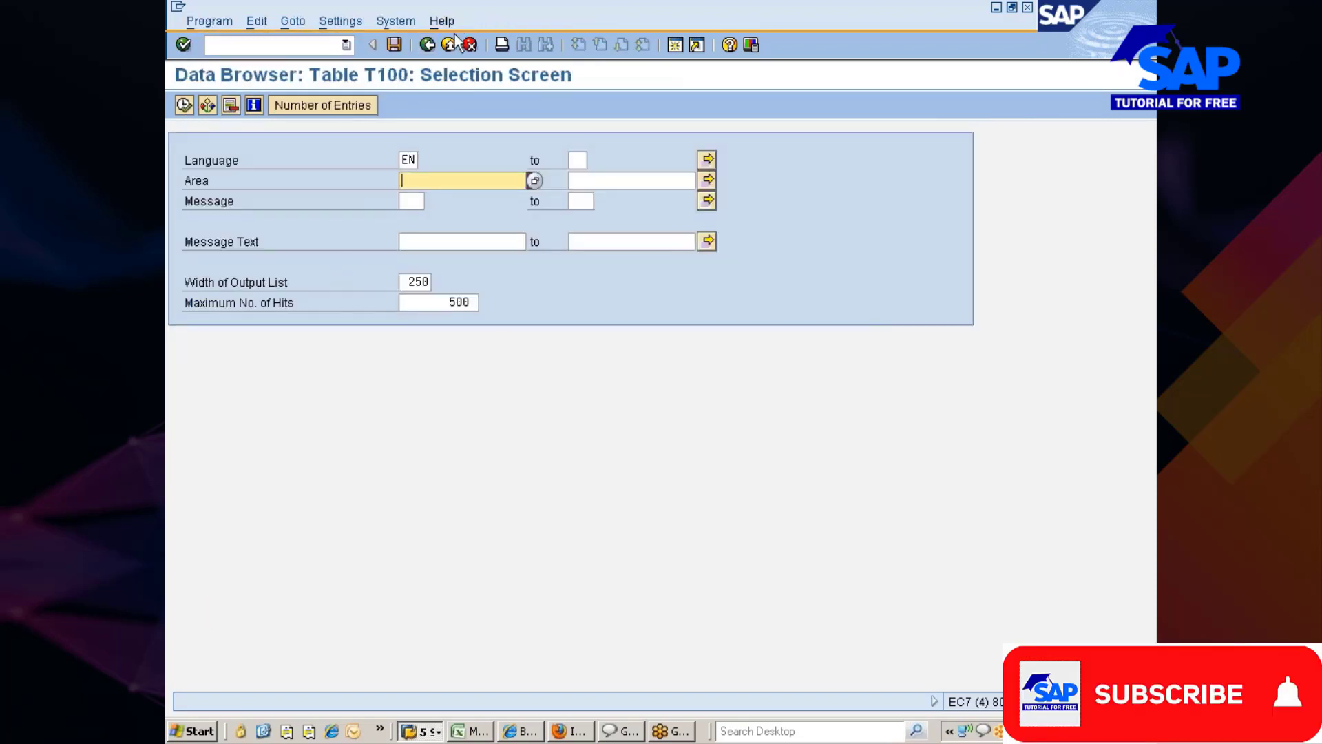
click(422, 731)
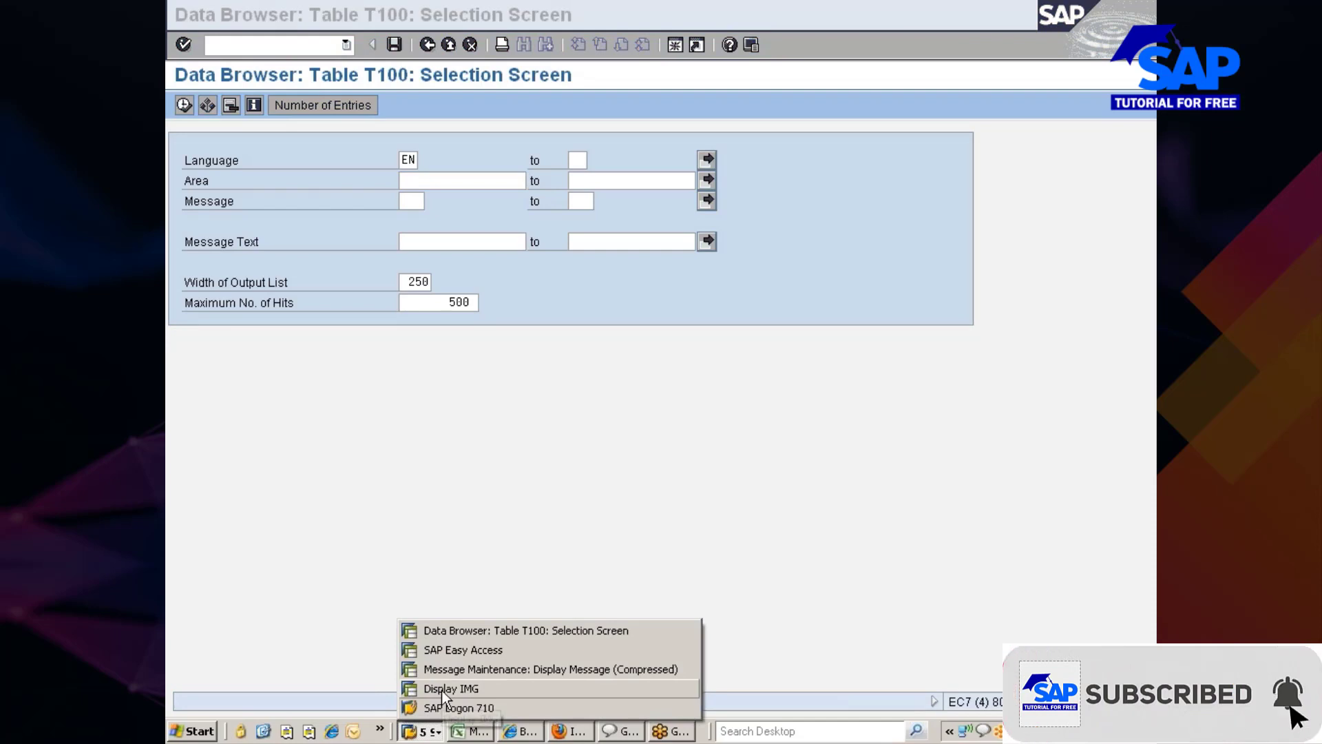
click(441, 690)
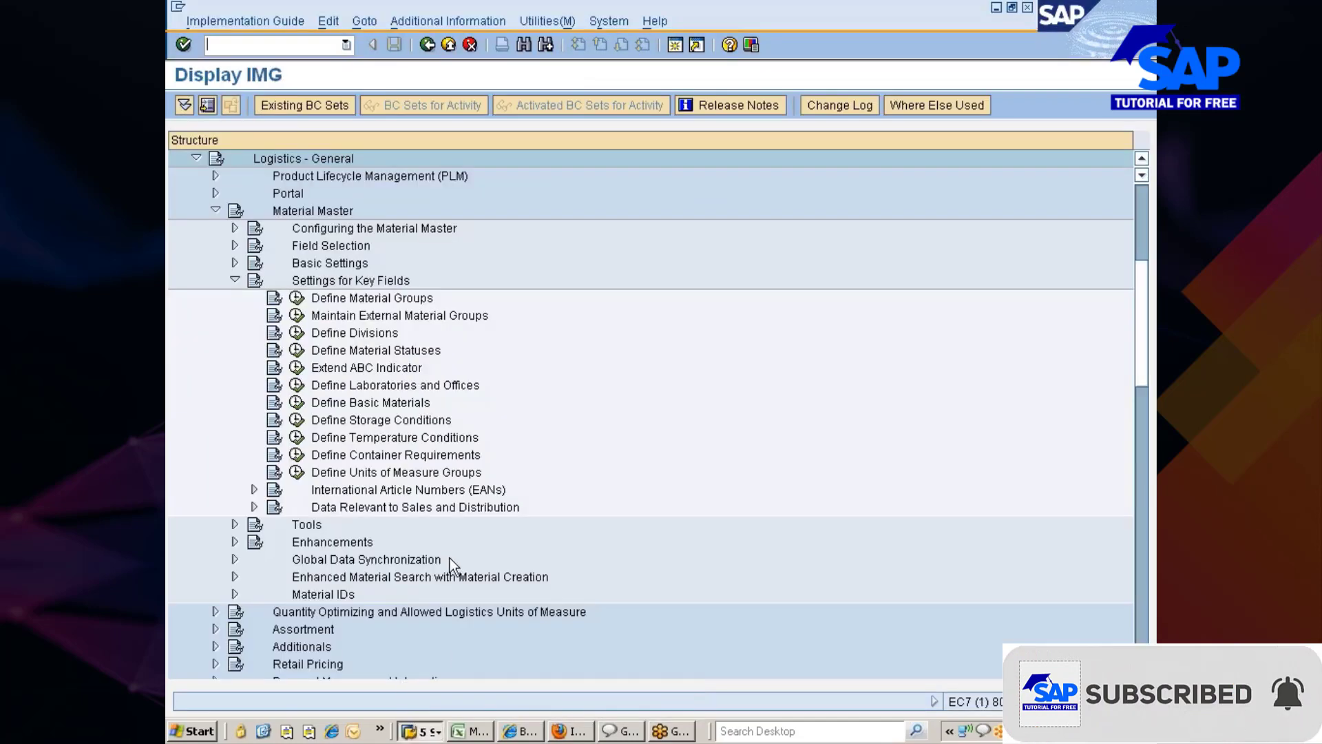
click(234, 262)
click(297, 349)
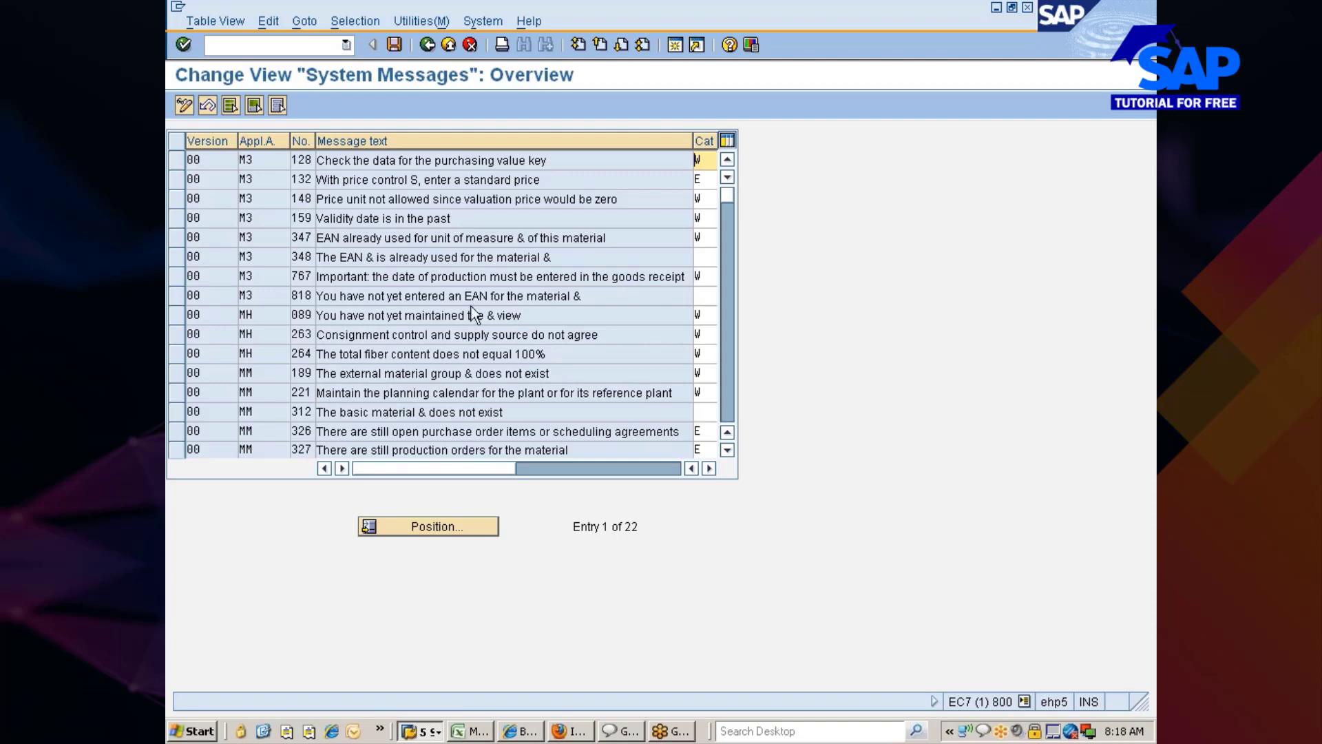
- Check the technical information of the Version field in the System Messages view and select the view name V_160M
click(213, 157)
key(F1)
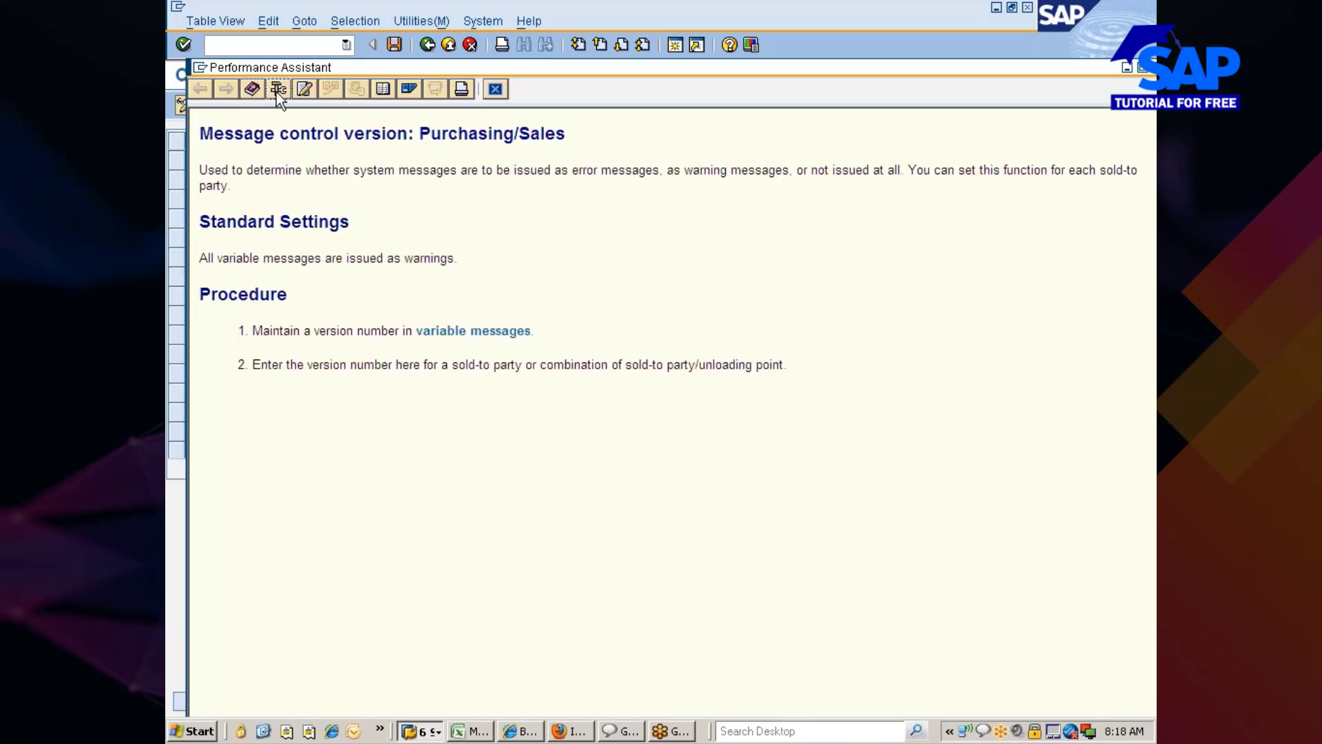
click(277, 92)
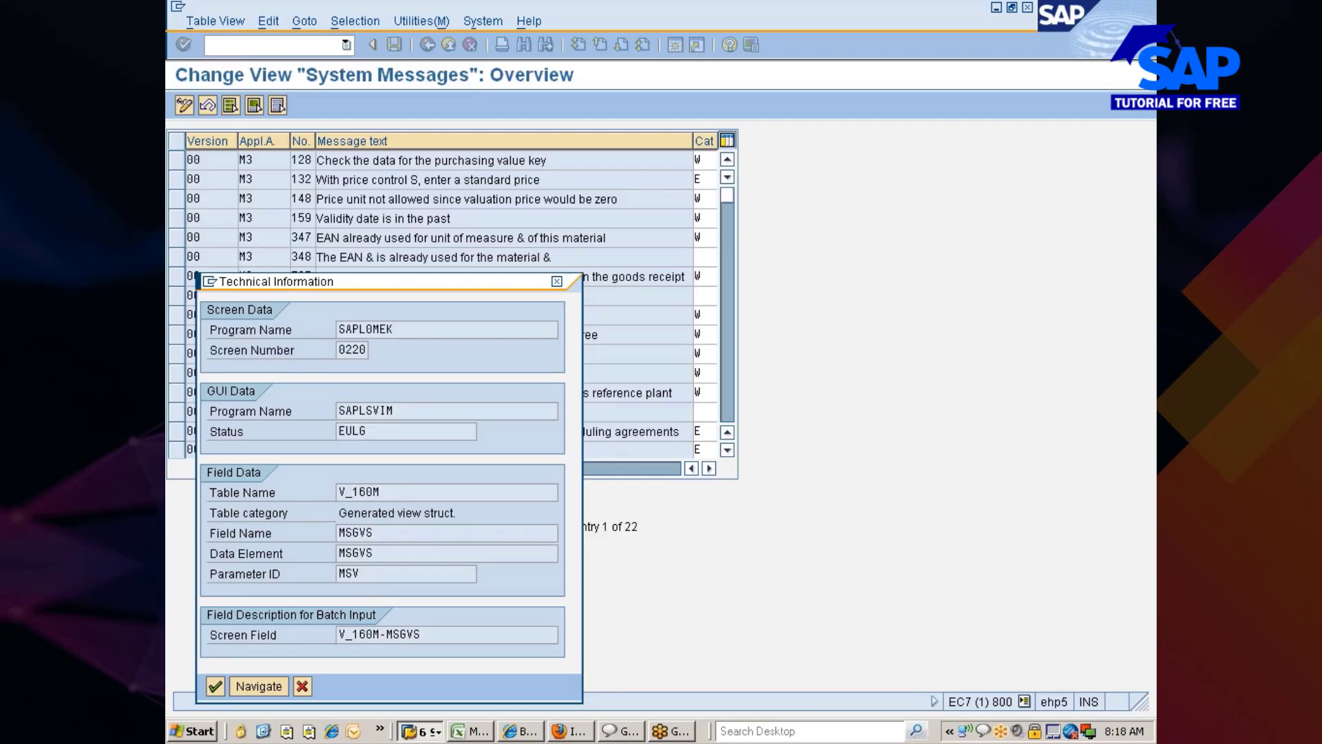
drag(338, 635, 380, 634)
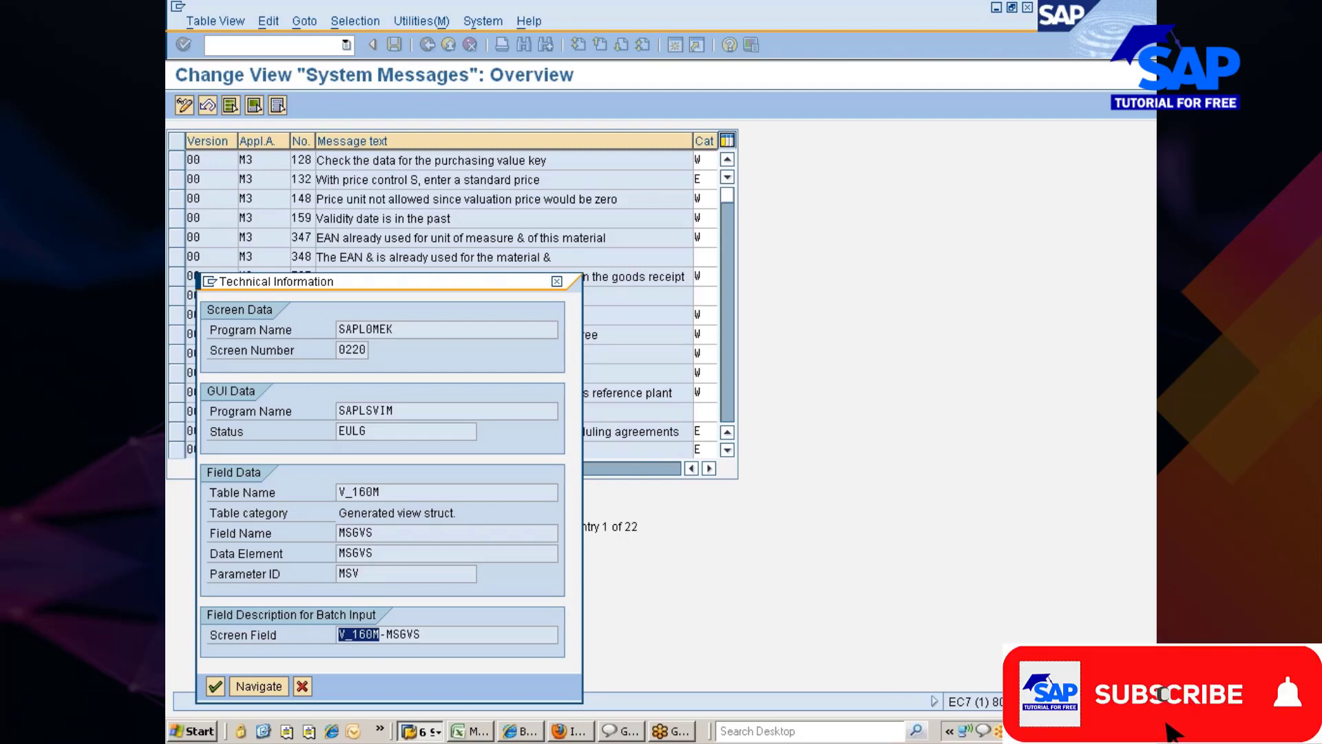
- Copy the view name V_160M, close the technical information and field help, and leave the System Messages view for the IMG structure
key(ctrl+c)
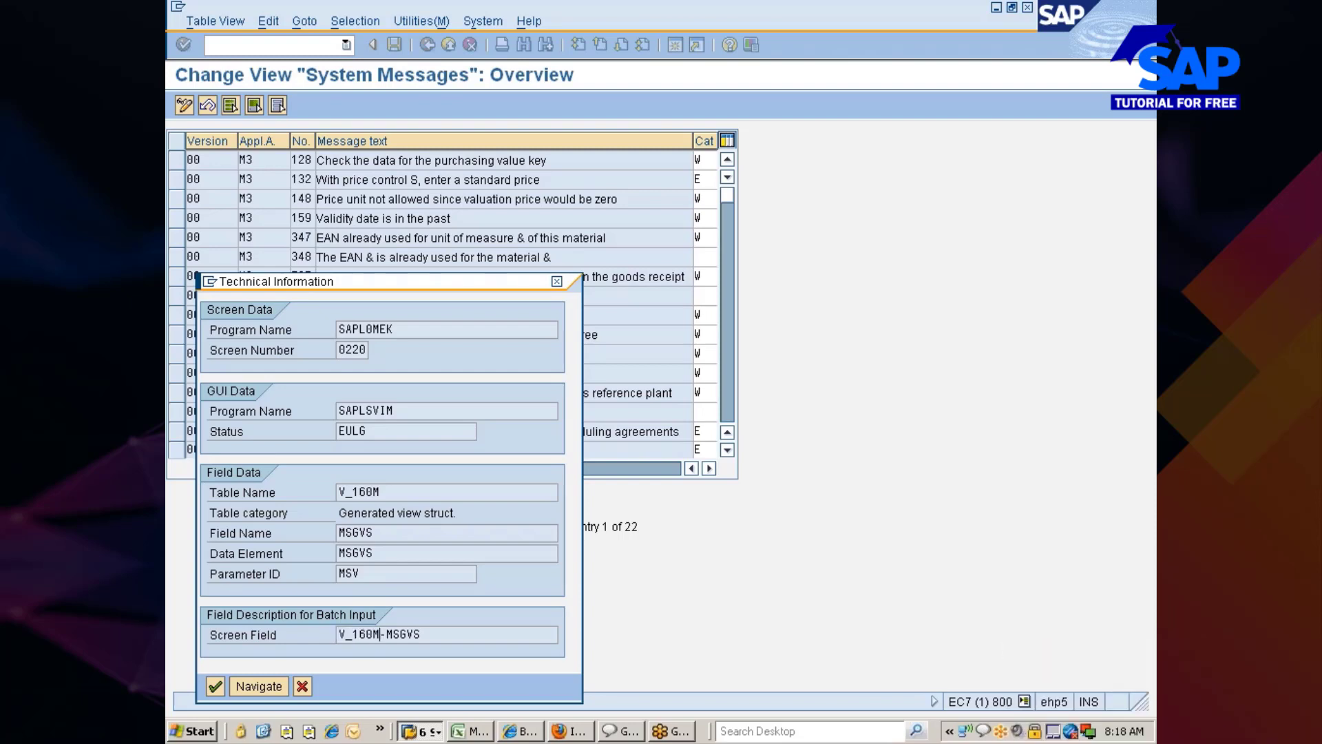
click(560, 281)
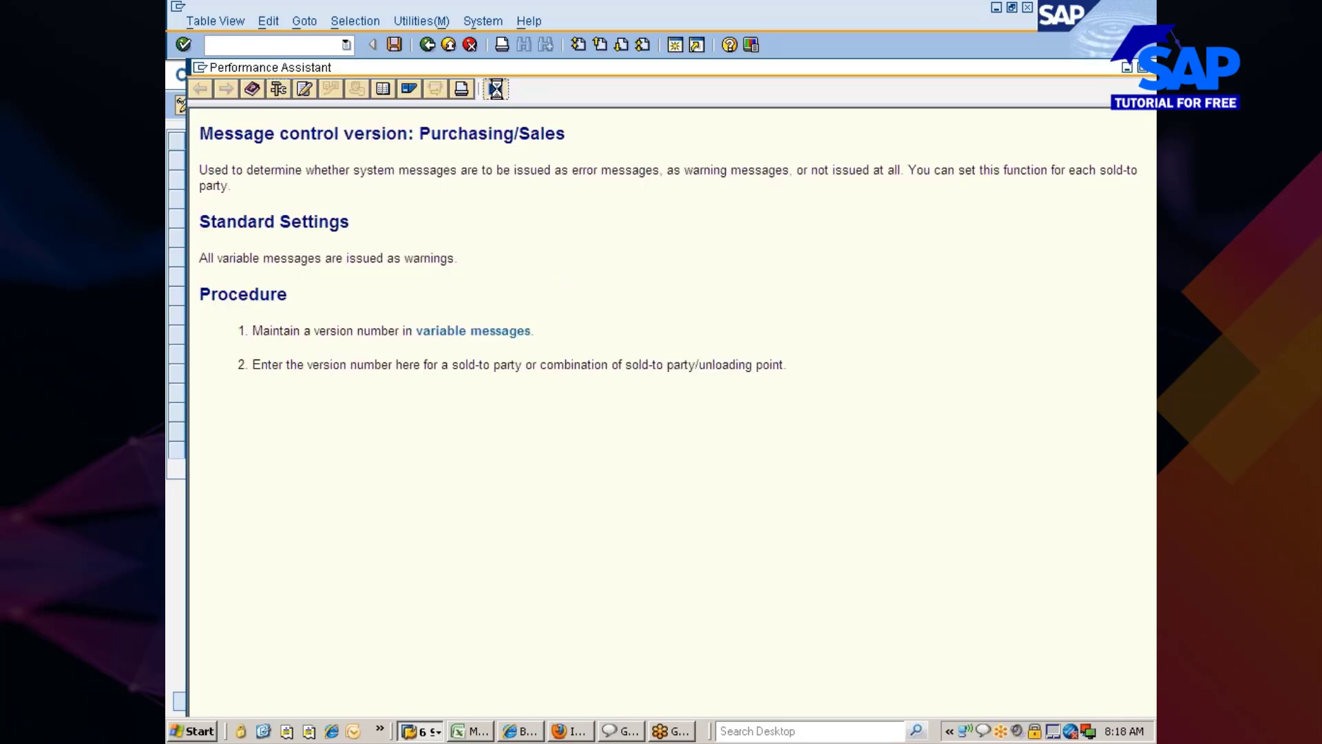
click(500, 97)
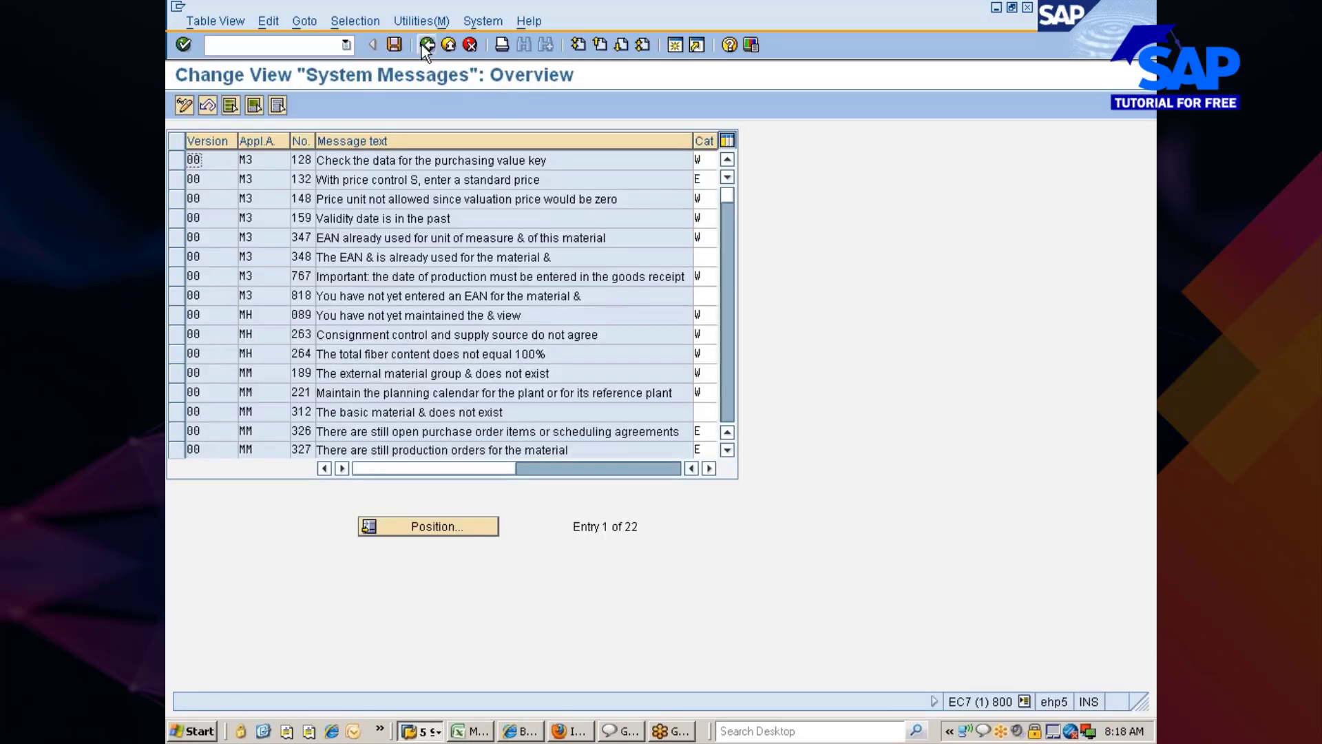
click(424, 45)
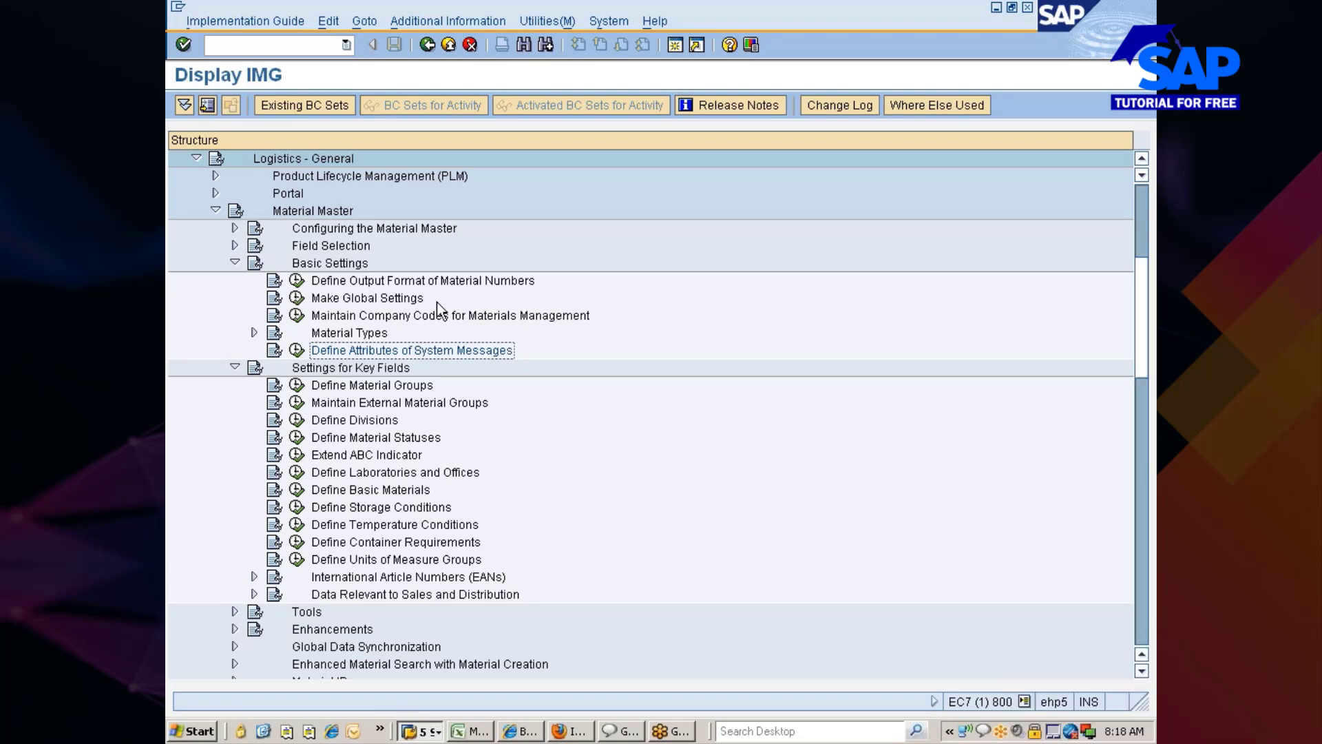
click(433, 736)
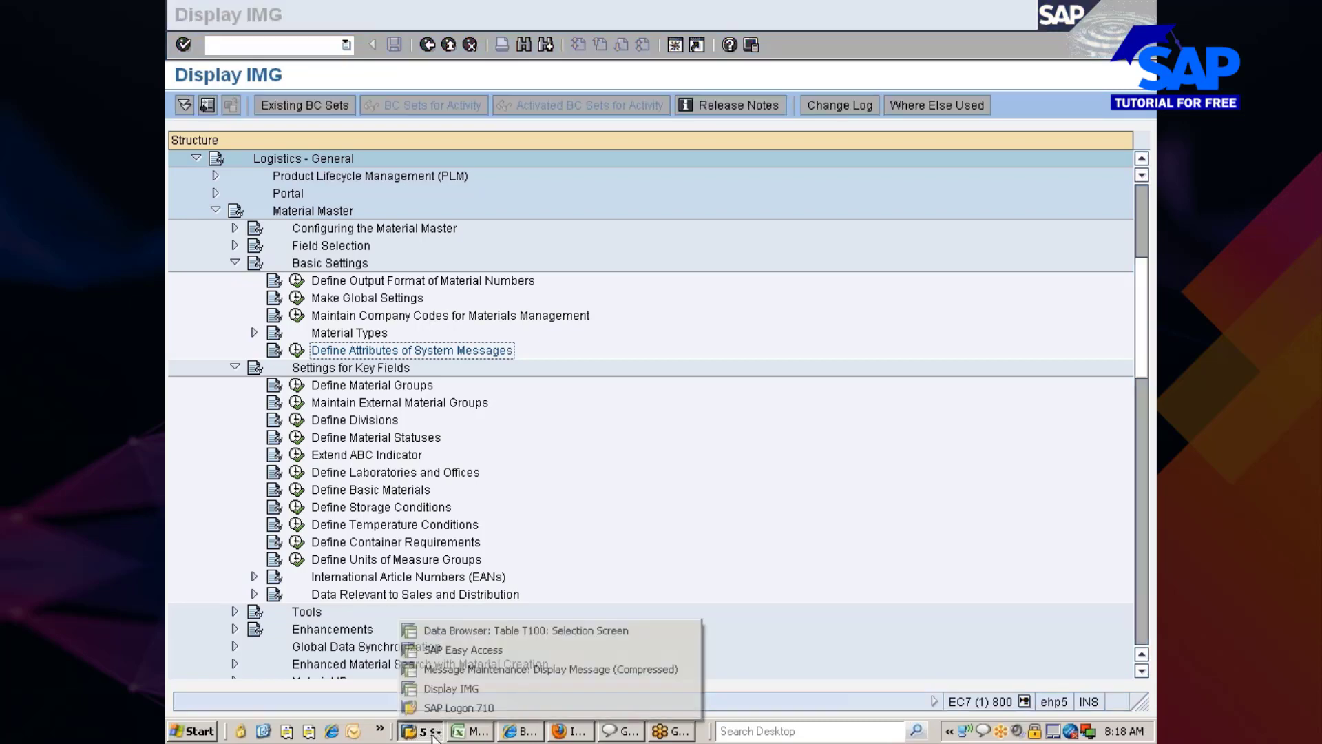
click(474, 650)
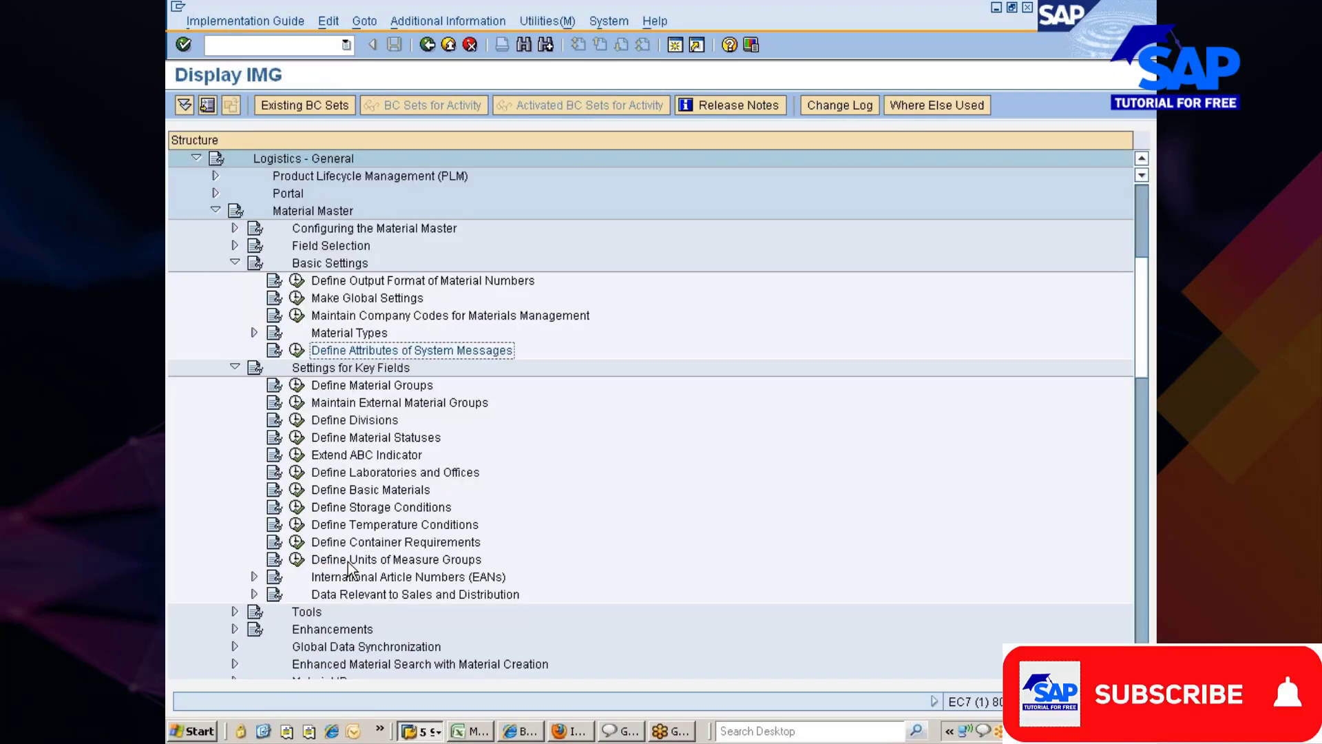
- Collapse Basic Settings, open Define Material Groups under Settings for Key Fields, and show the transaction code in the status bar
click(235, 262)
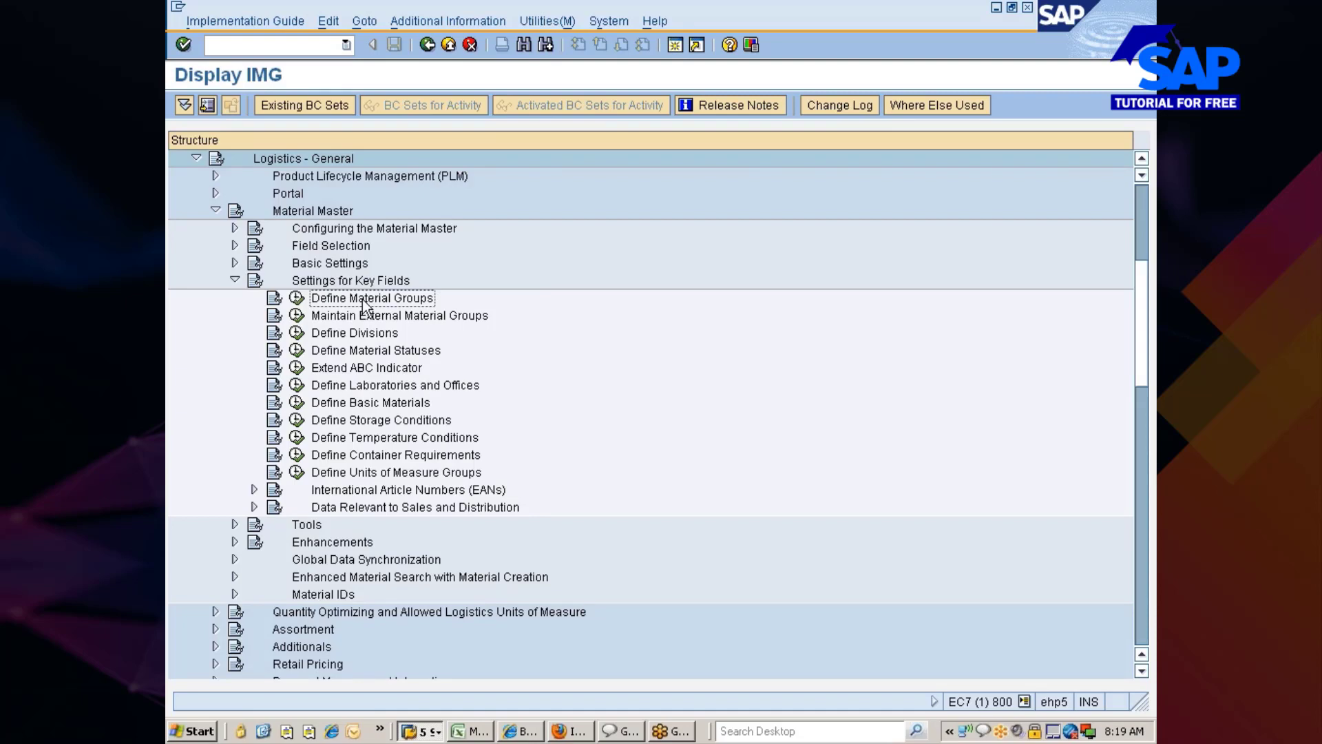
click(298, 302)
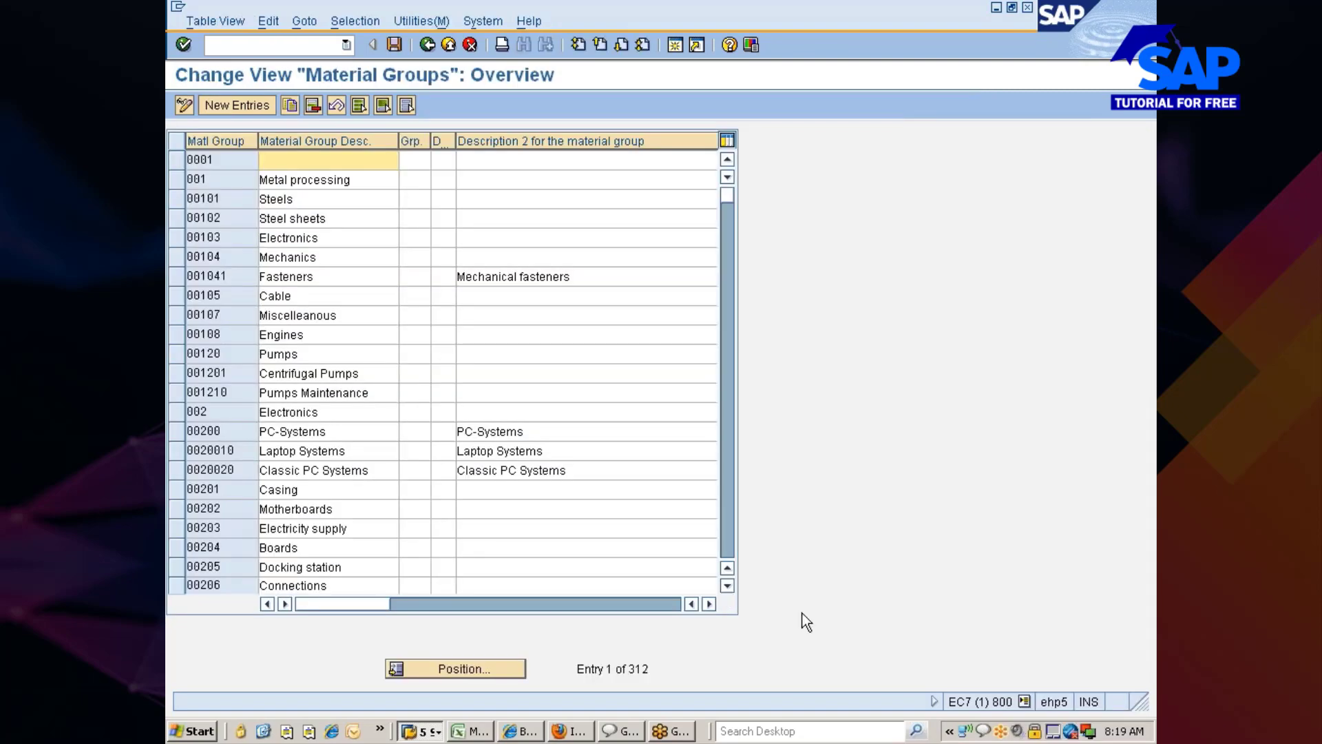
click(1023, 701)
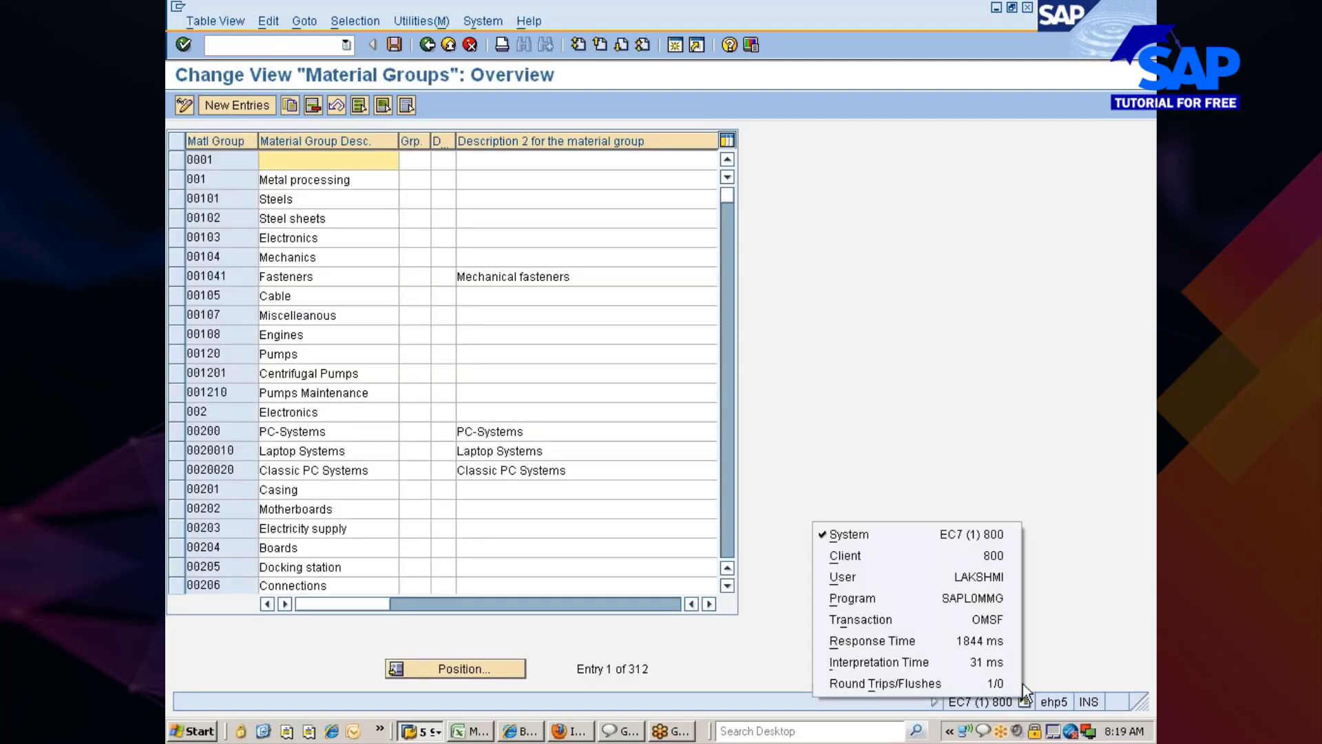
click(995, 624)
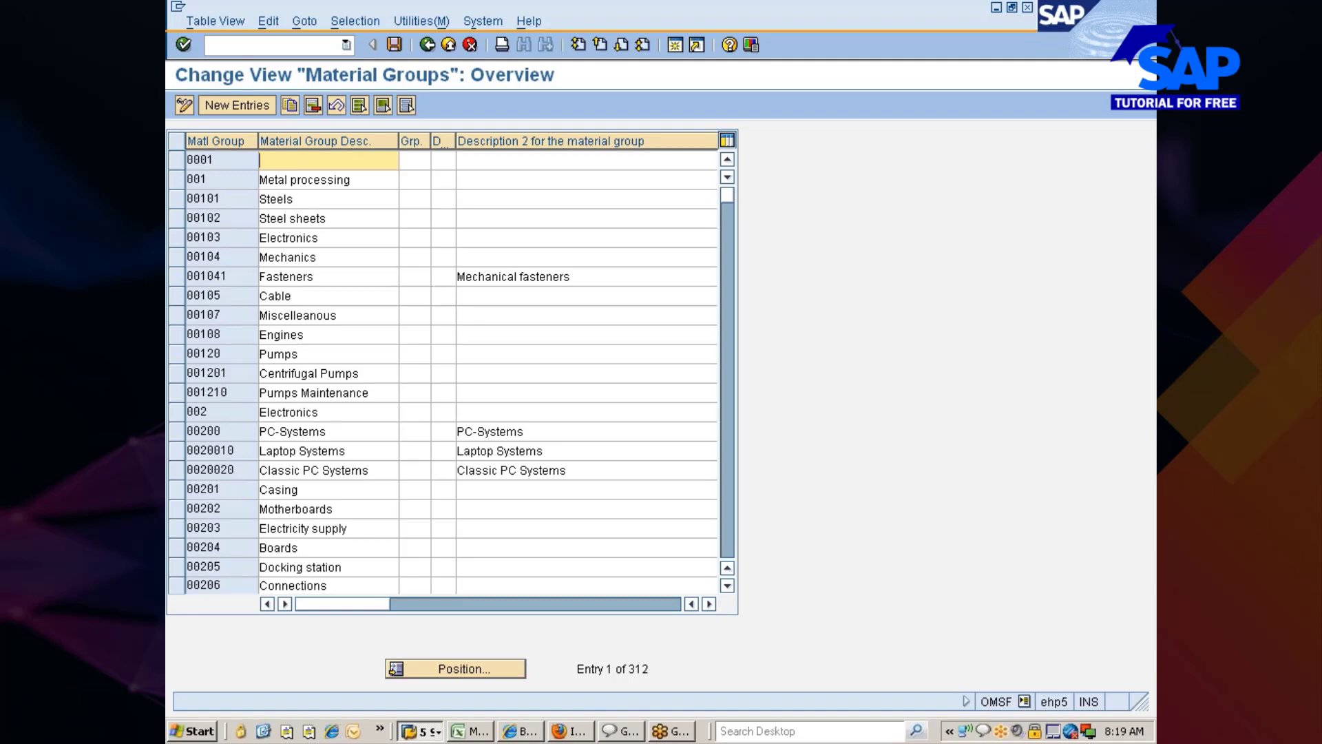
- Start new entries for material groups and enter group 100200 with the description Weldong Supplies
click(226, 105)
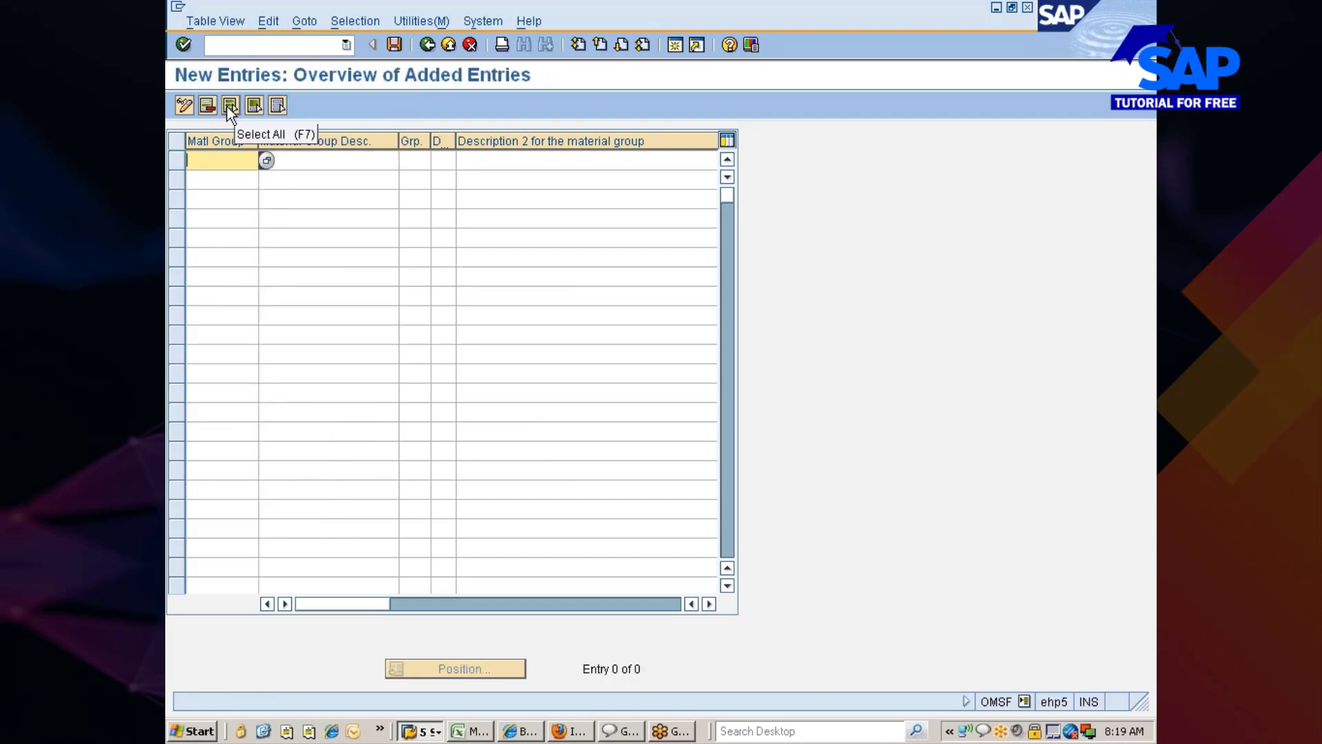
text(100200)
key(Tab)
text(W)
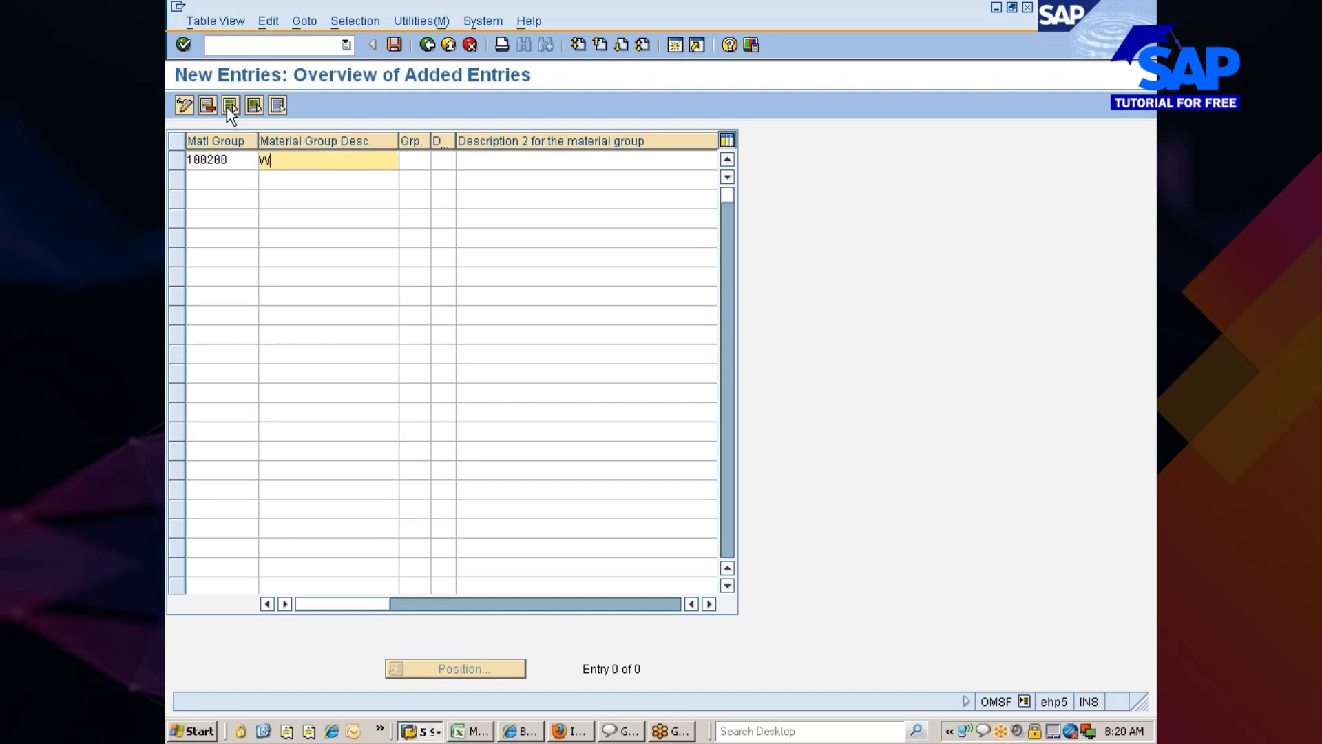
text(eldong Supplies)
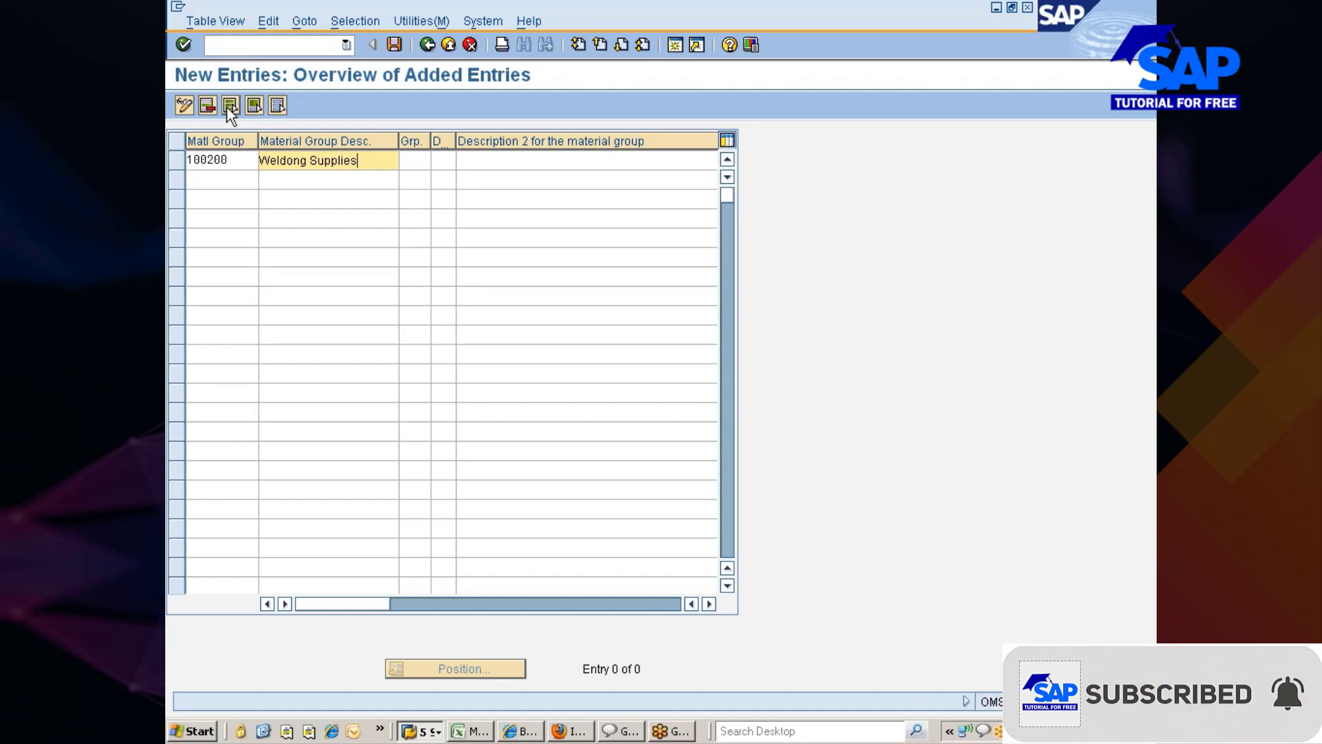
- Copy the description of material group 100200 into its Description 2 field and confirm the entry
key(Tab)
key(Tab)
key(Tab)
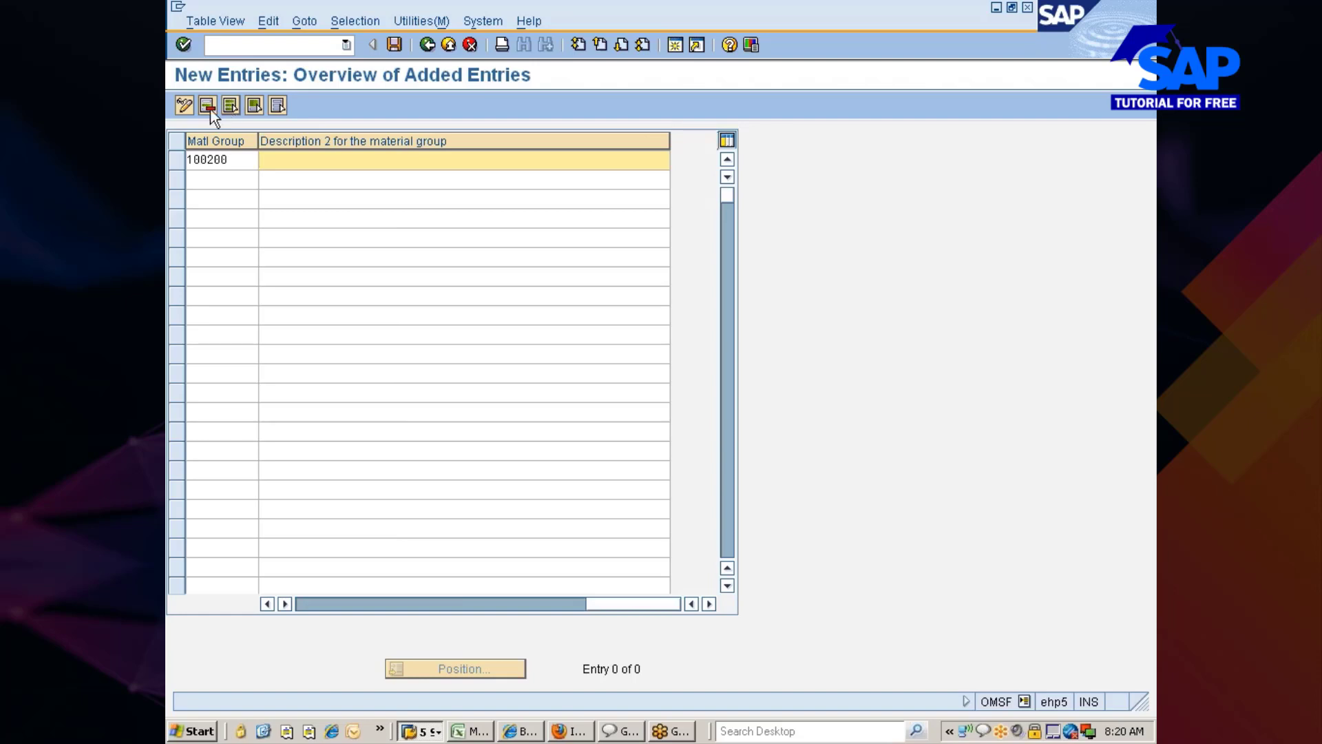
click(323, 605)
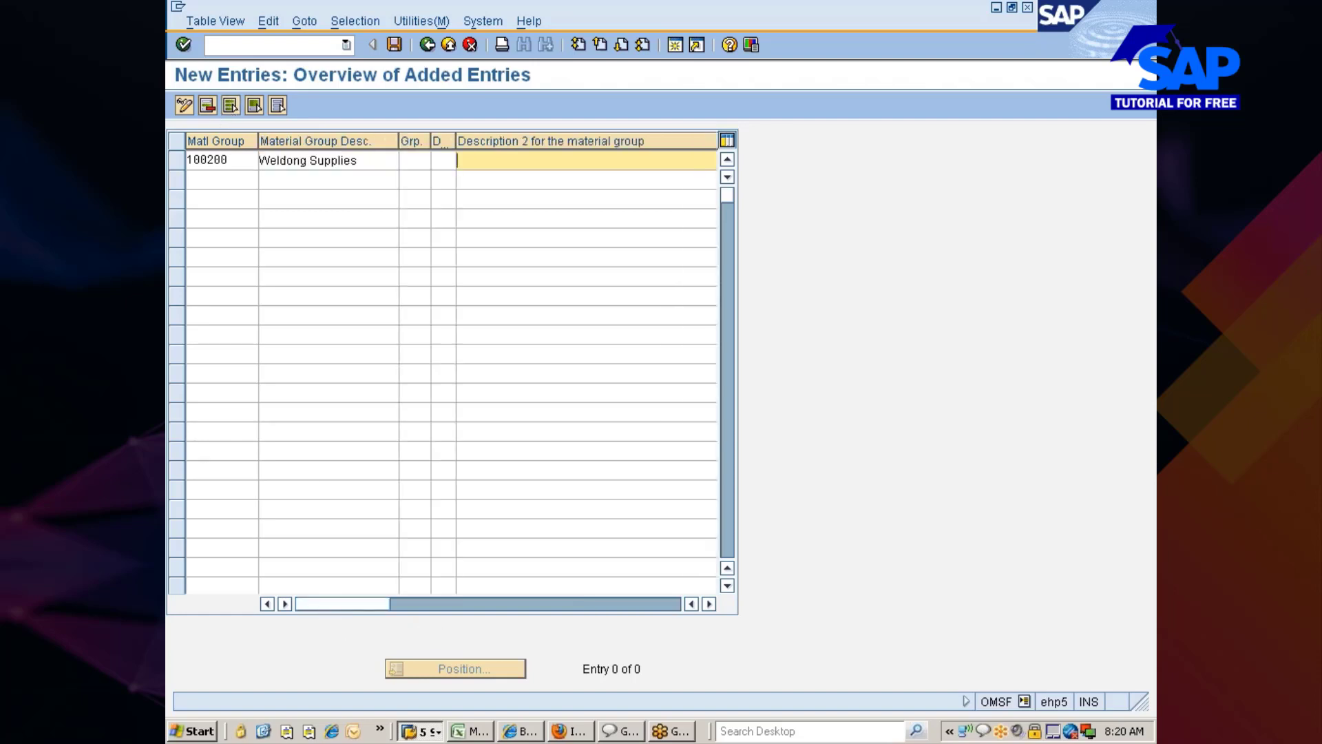
drag(359, 160, 259, 160)
click(415, 160)
click(442, 160)
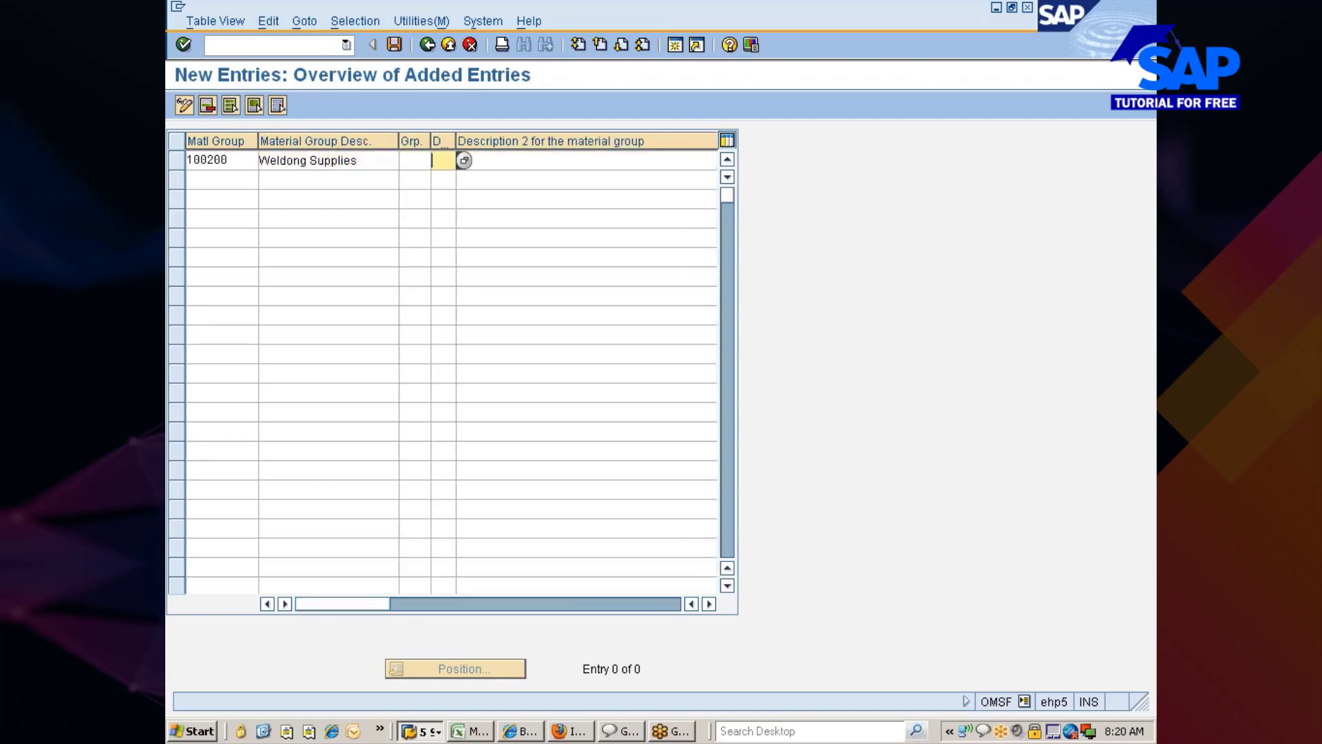
click(464, 160)
key(ctrl+v)
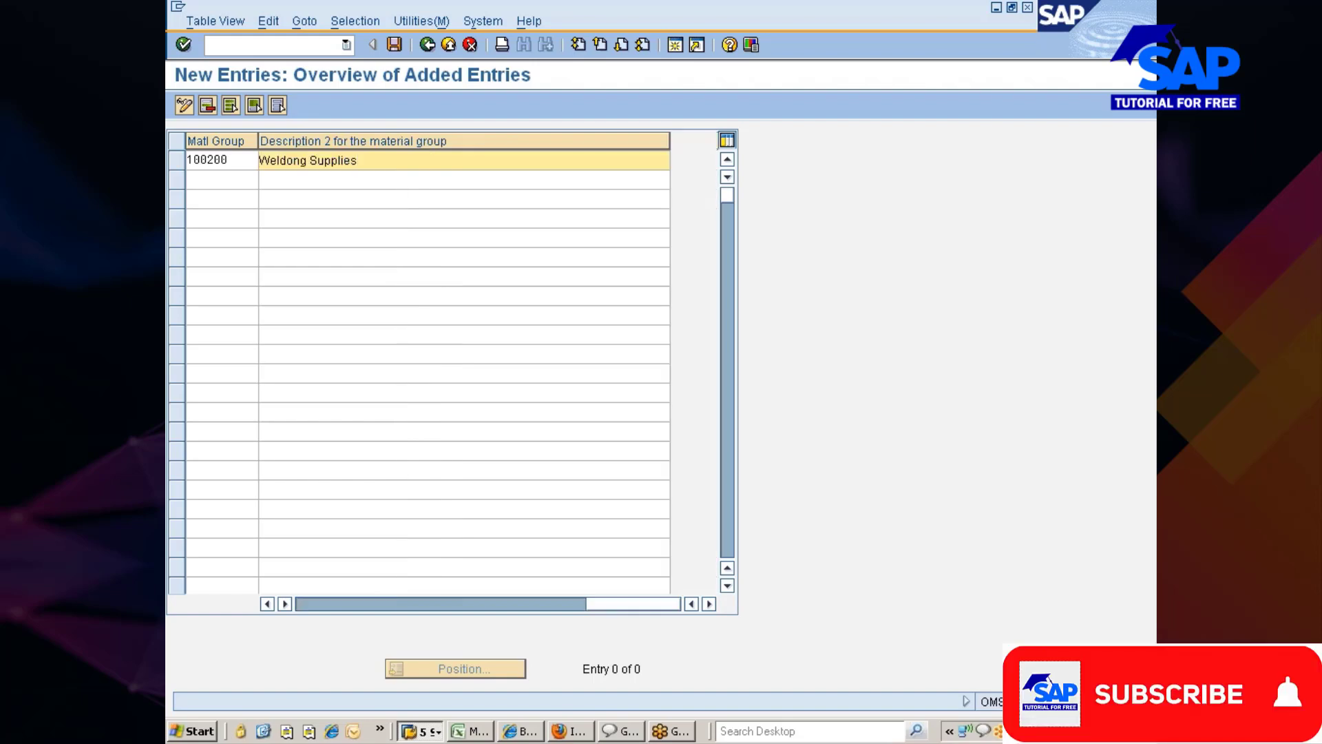
key(Return)
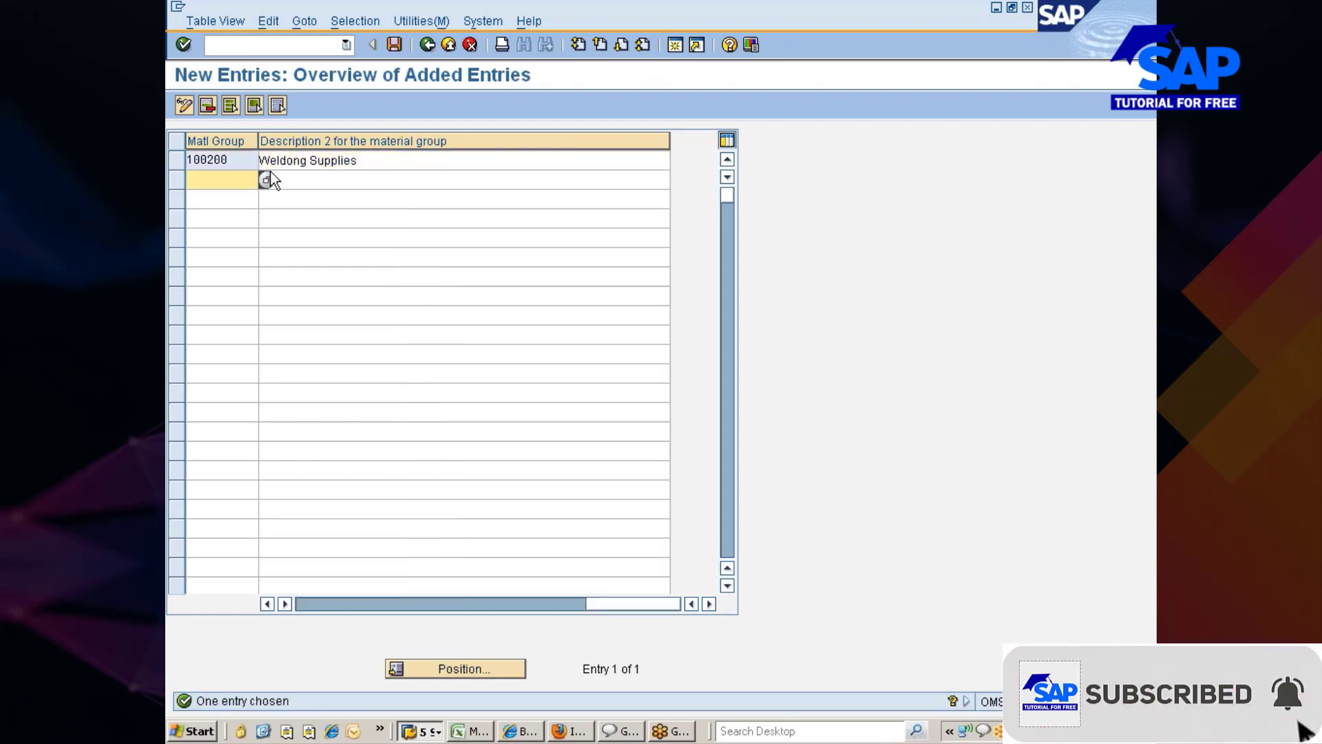
click(439, 605)
click(358, 603)
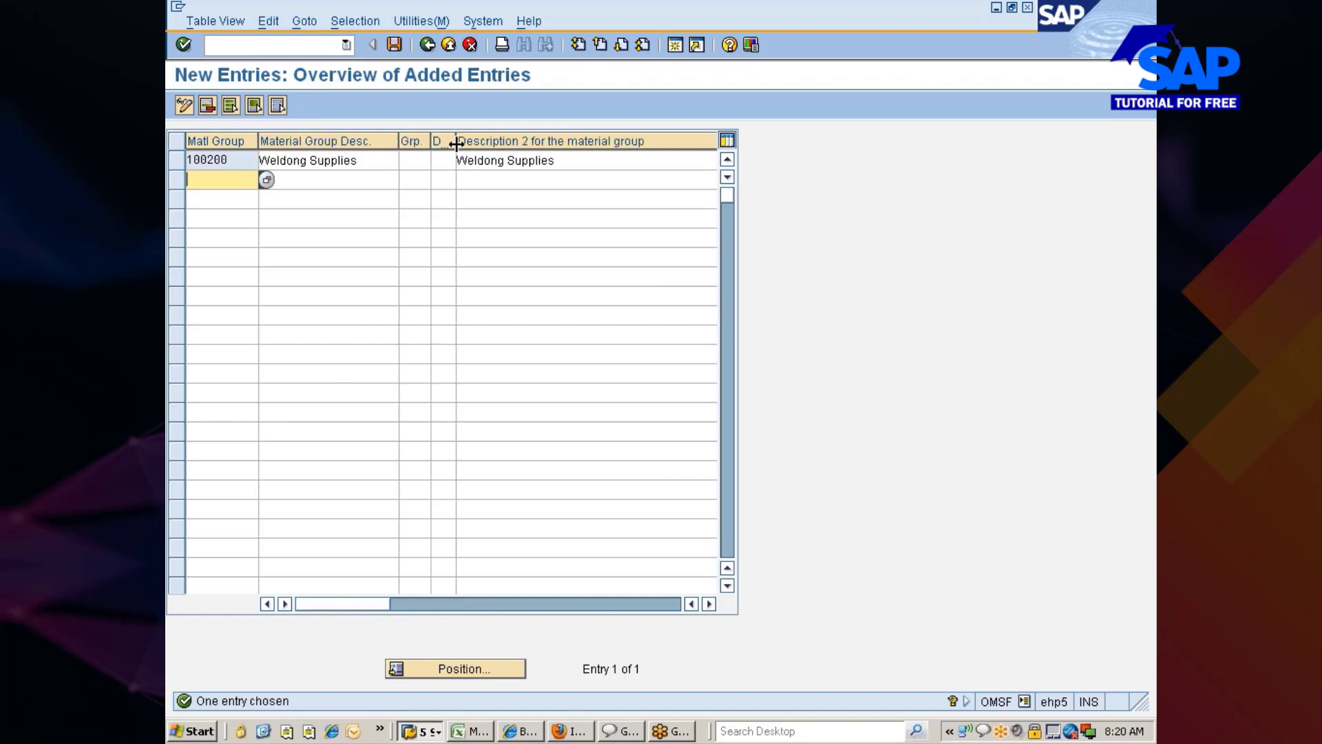
- Widen the DUW and Grp. columns and read the field help for Grp. in the 100200 row
drag(457, 143, 557, 143)
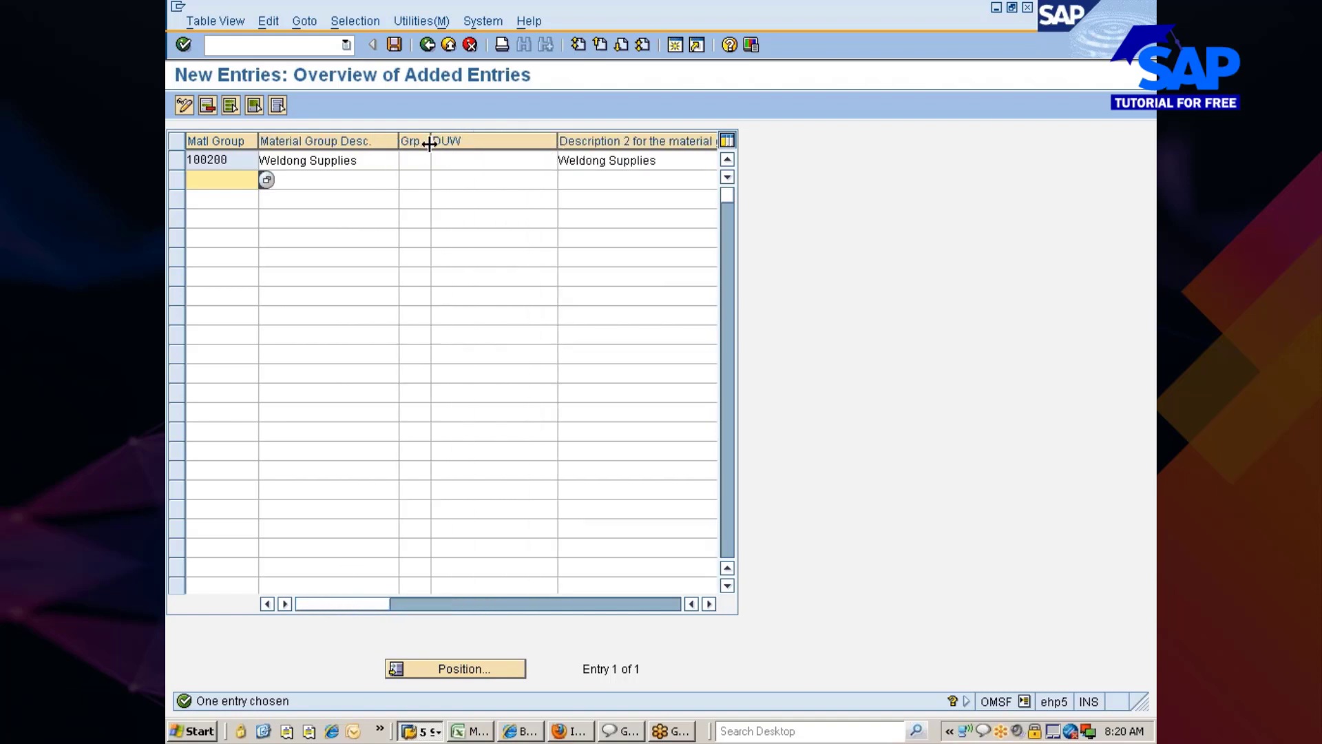
drag(429, 143, 510, 143)
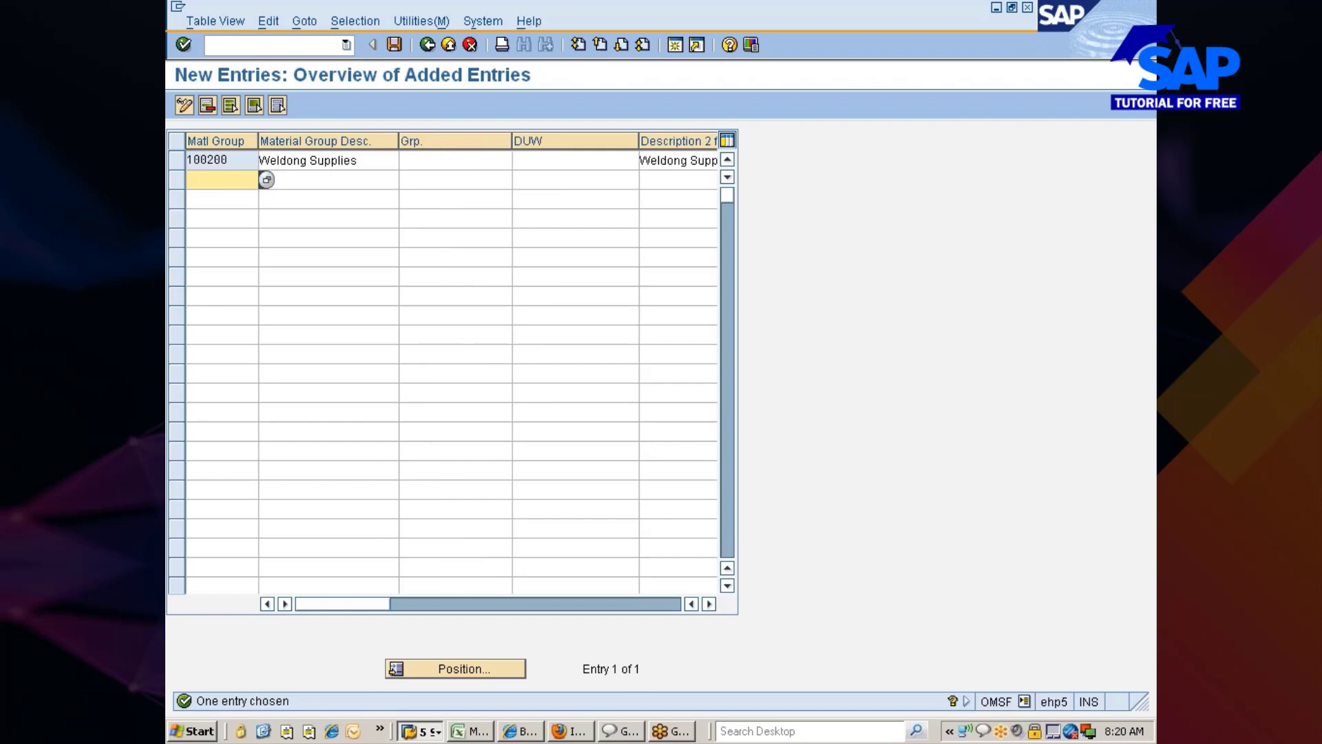
click(421, 159)
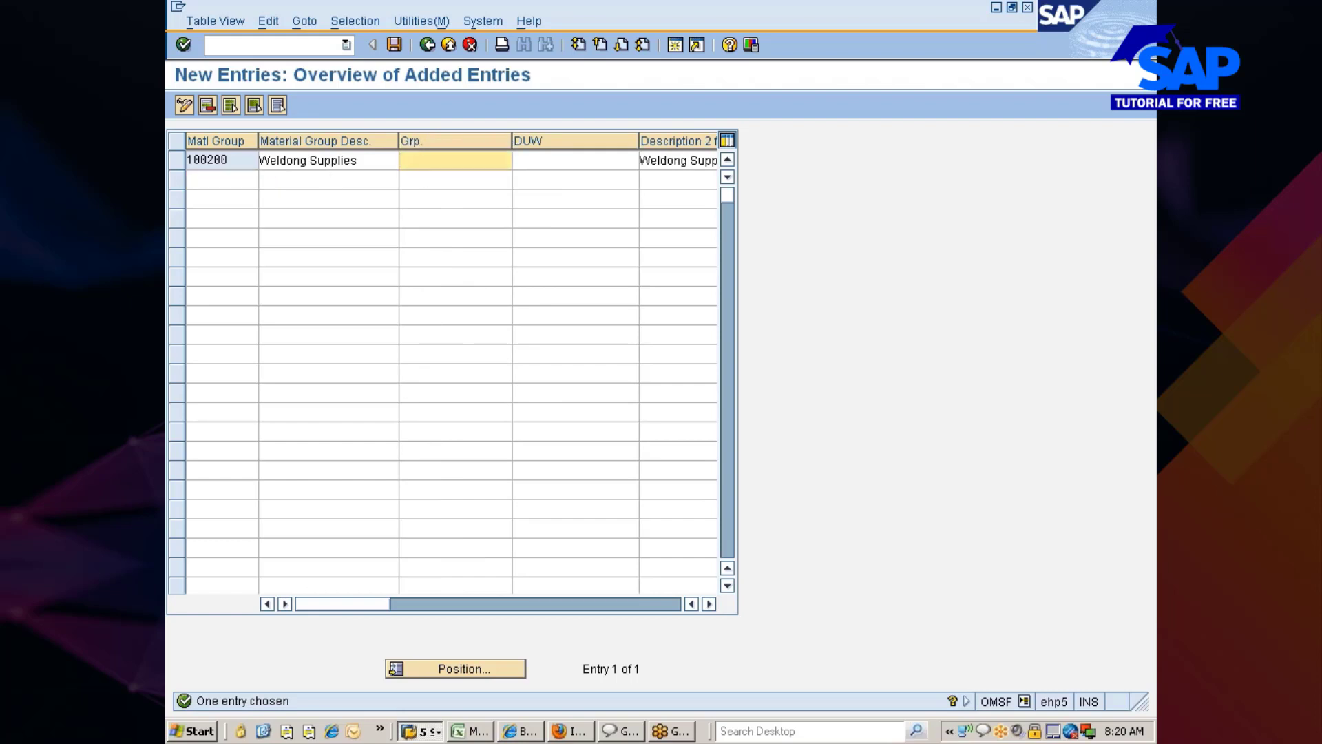
key(F1)
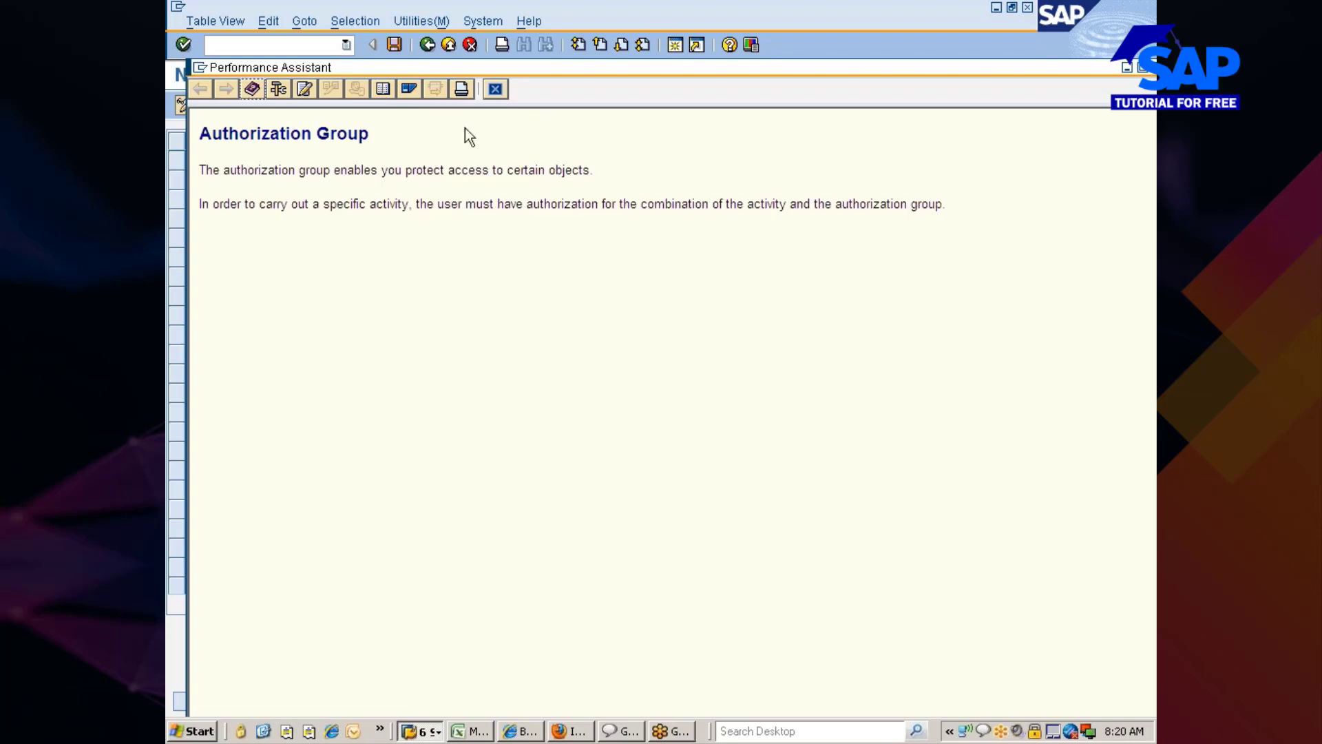
click(494, 90)
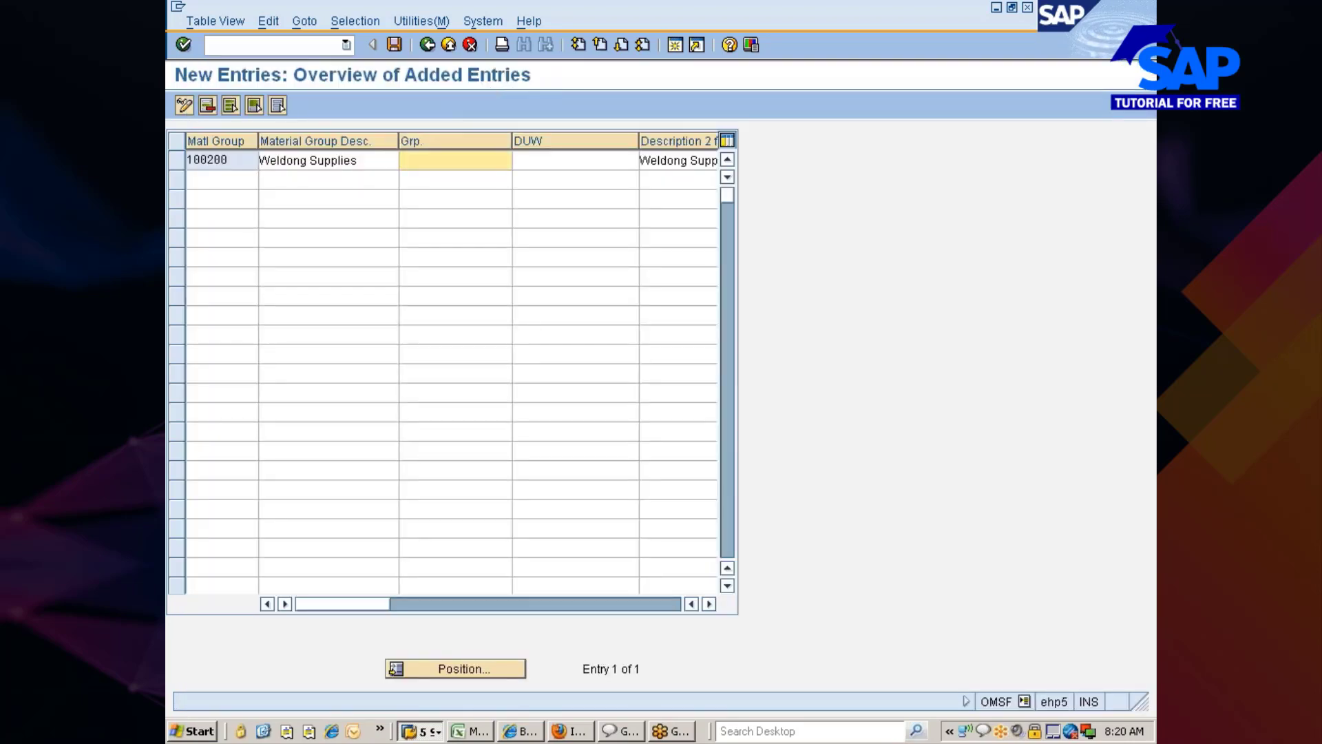
- Add material group 100201 in the second row, based on the copied number of the first entry
drag(230, 160, 187, 162)
key(ctrl+c)
click(193, 180)
key(ctrl+v)
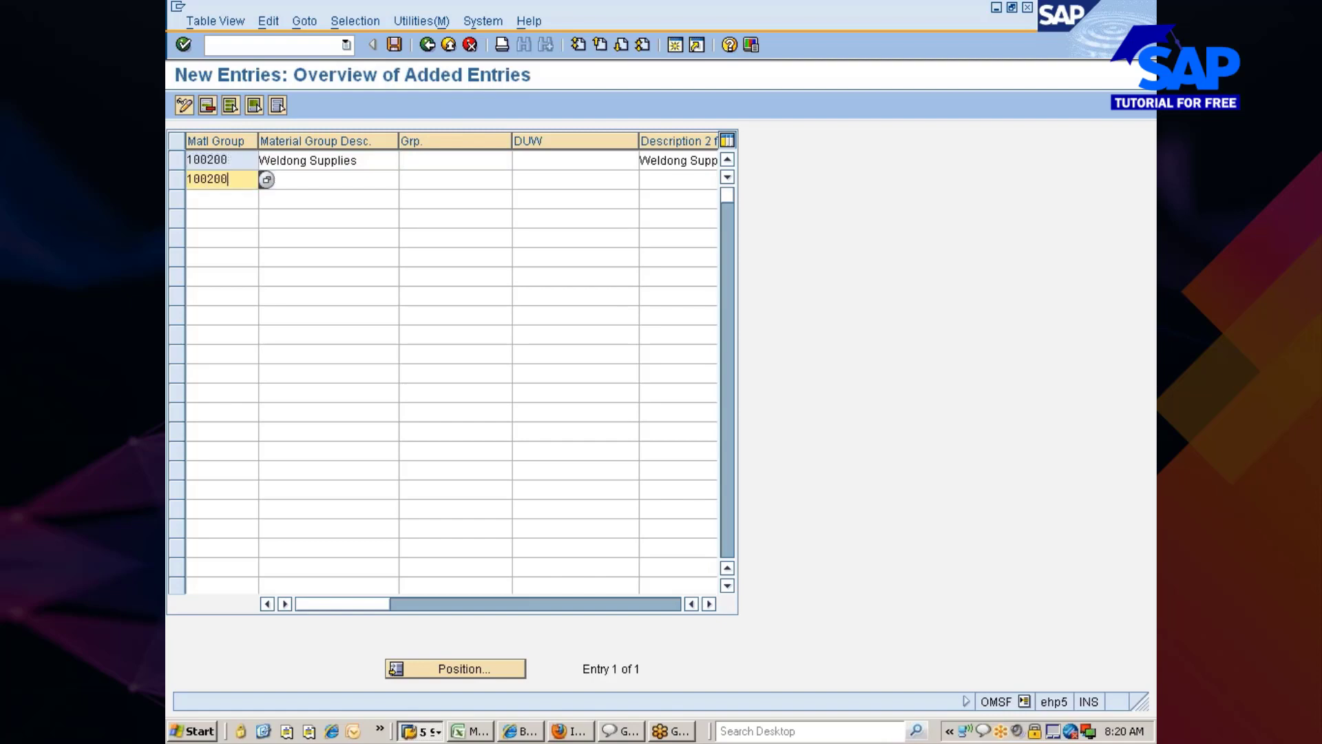
key(BackSpace)
text(1)
- Correct the spelling to Welding in both descriptions of material group 100200
click(287, 180)
click(287, 161)
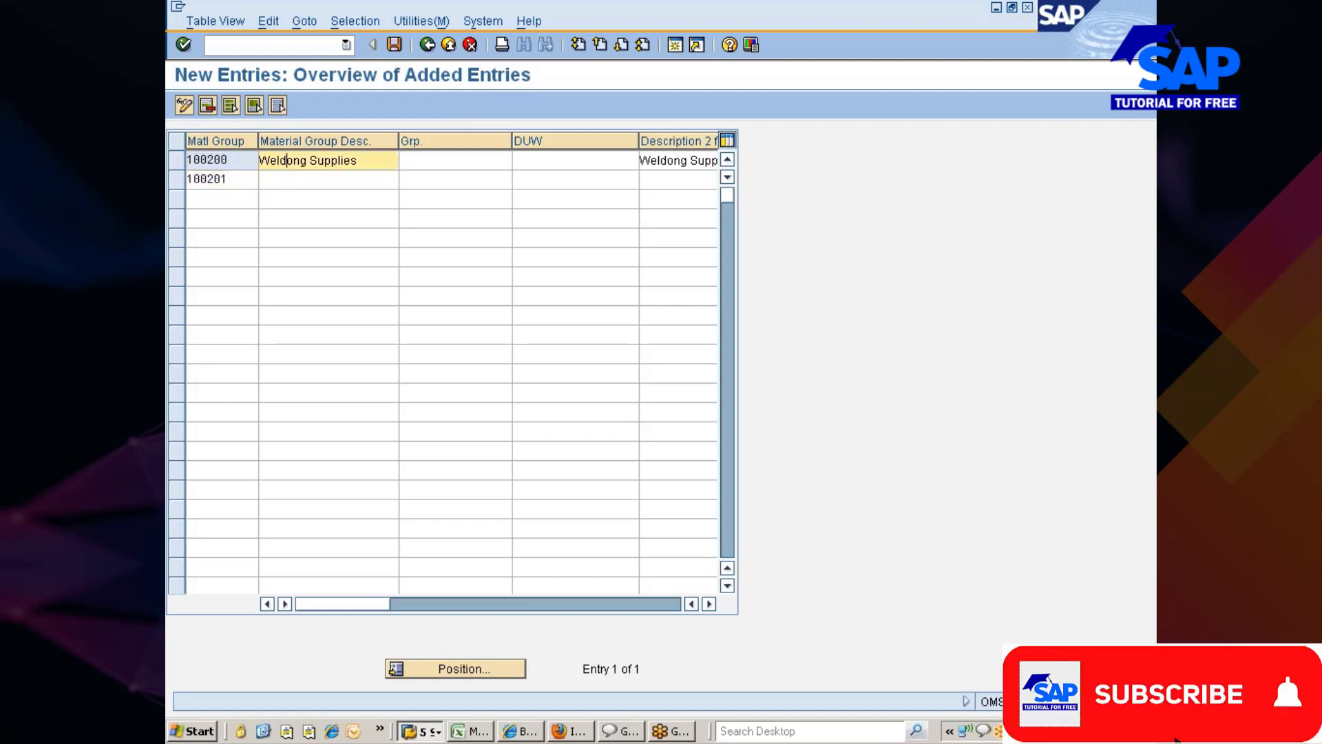
text(i)
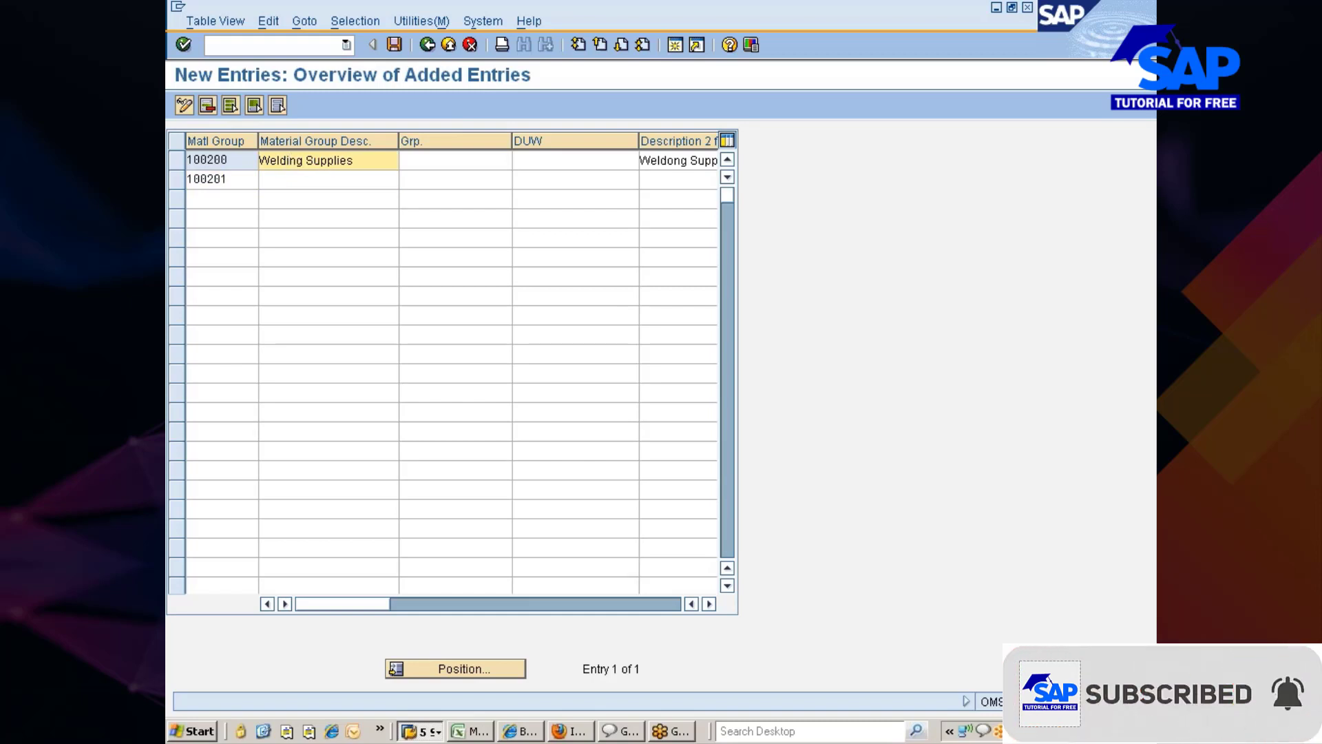
click(669, 162)
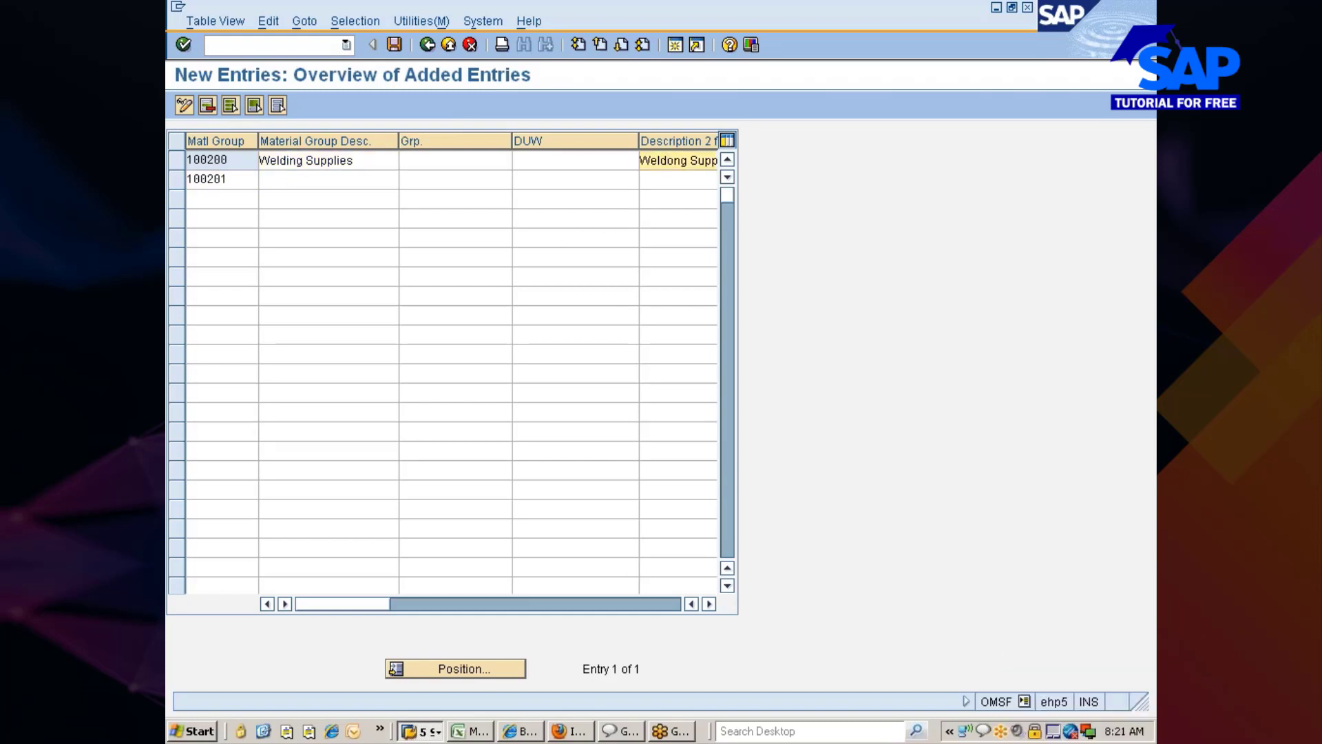
key(BackSpace)
text(i)
- Enter Welding Eqquipment A as the description of material group 100201
click(271, 163)
click(268, 180)
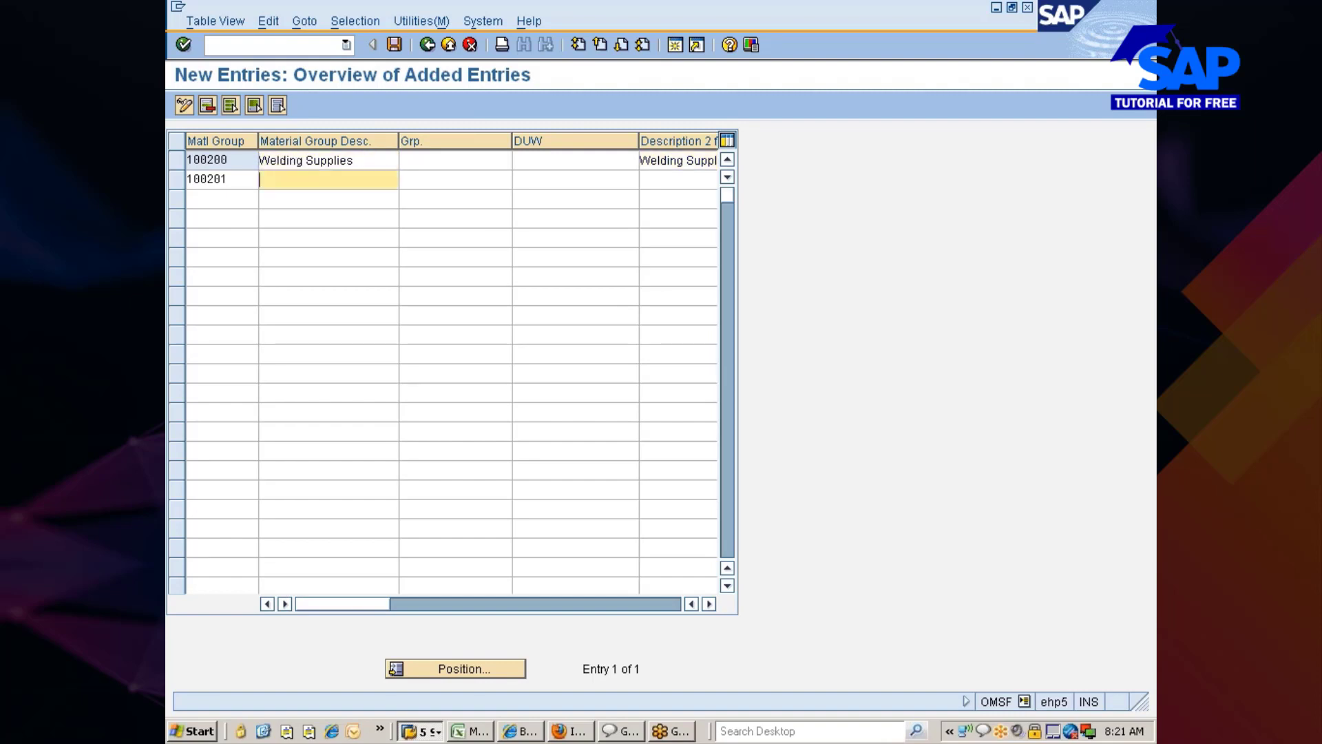
text(Welding Eqquipment A)
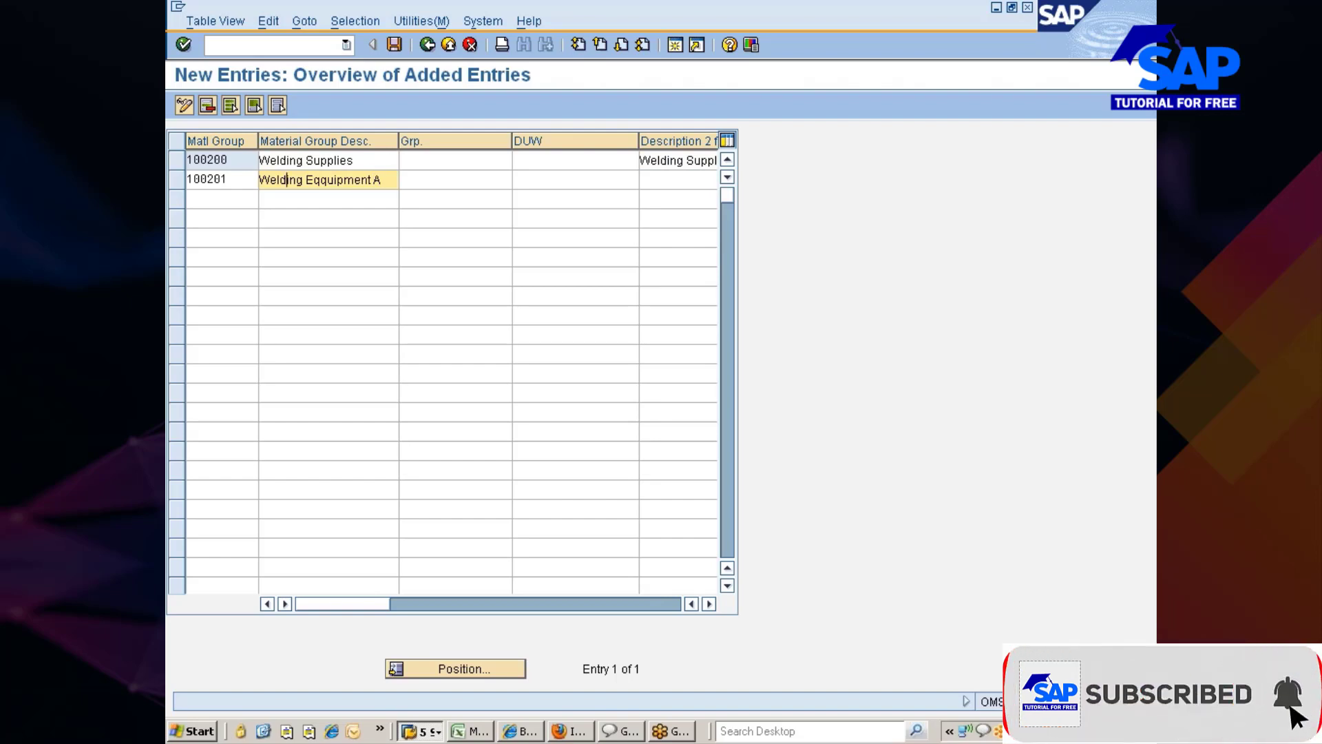
- Abbreviate and complete the description of material group 100201 as Weld. Equip. Acess
drag(287, 179, 305, 179)
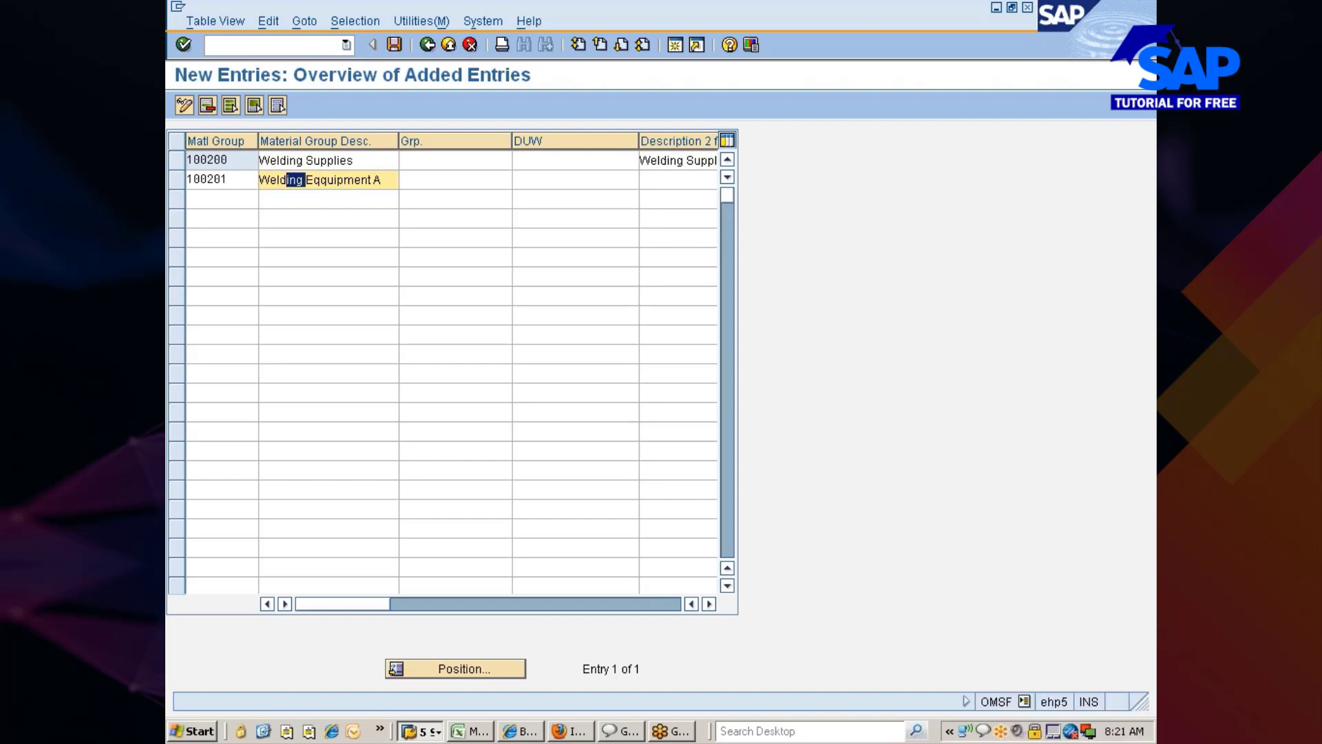
key(Delete)
text(.)
double_click(357, 180)
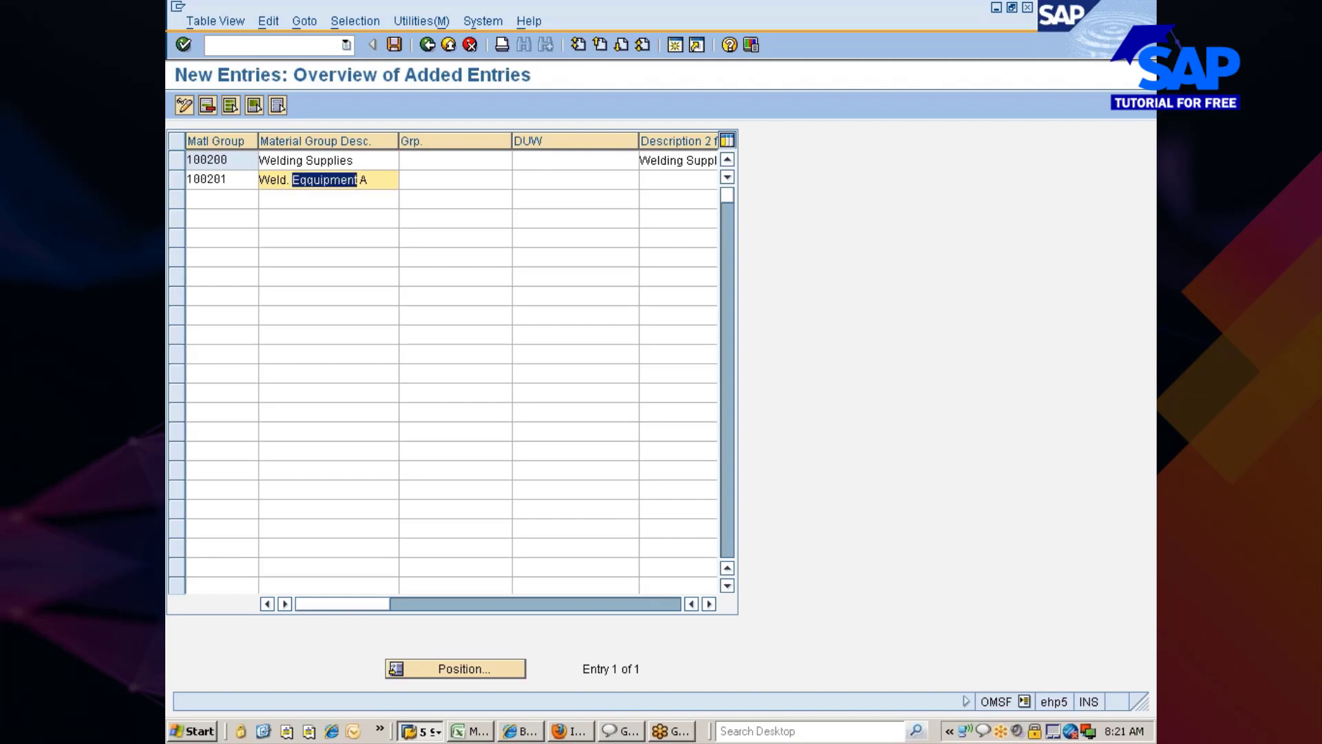
drag(292, 180, 313, 180)
key(BackSpace)
key(BackSpace)
text(u)
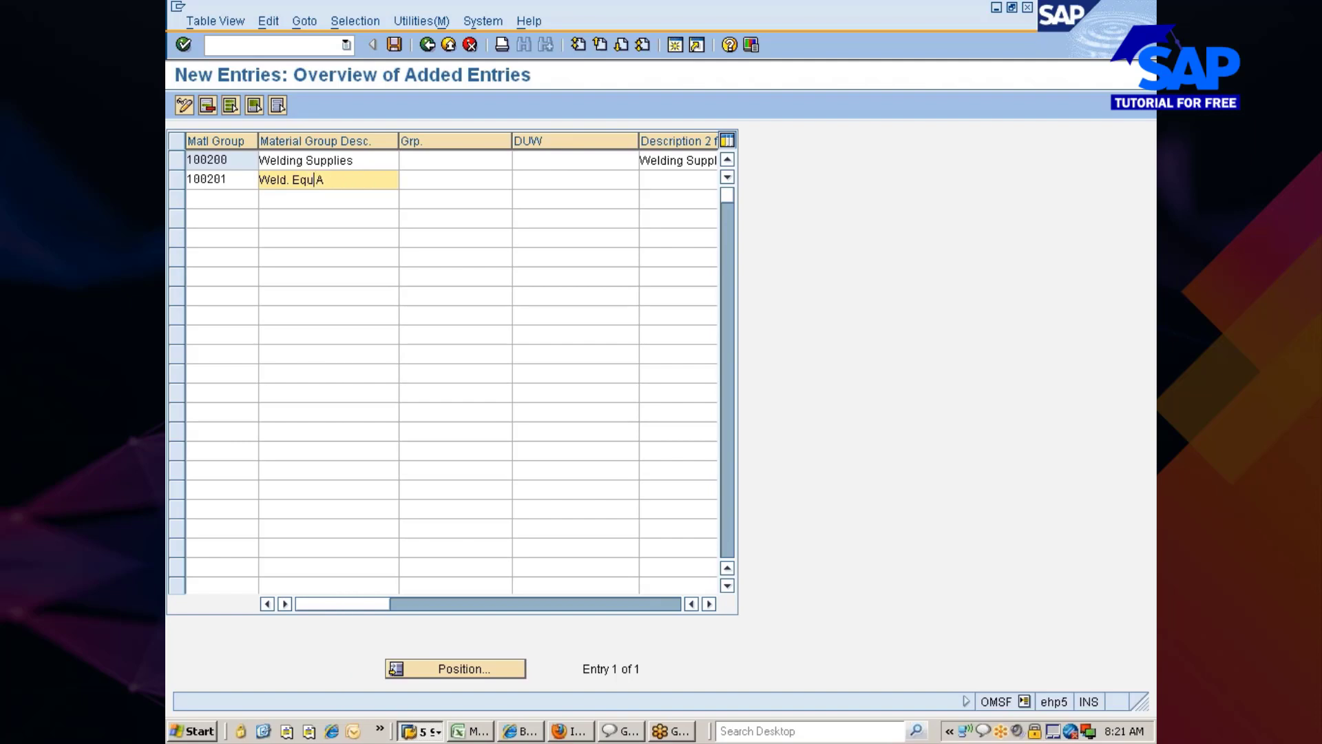
text(ip.)
key(Delete)
key(Right)
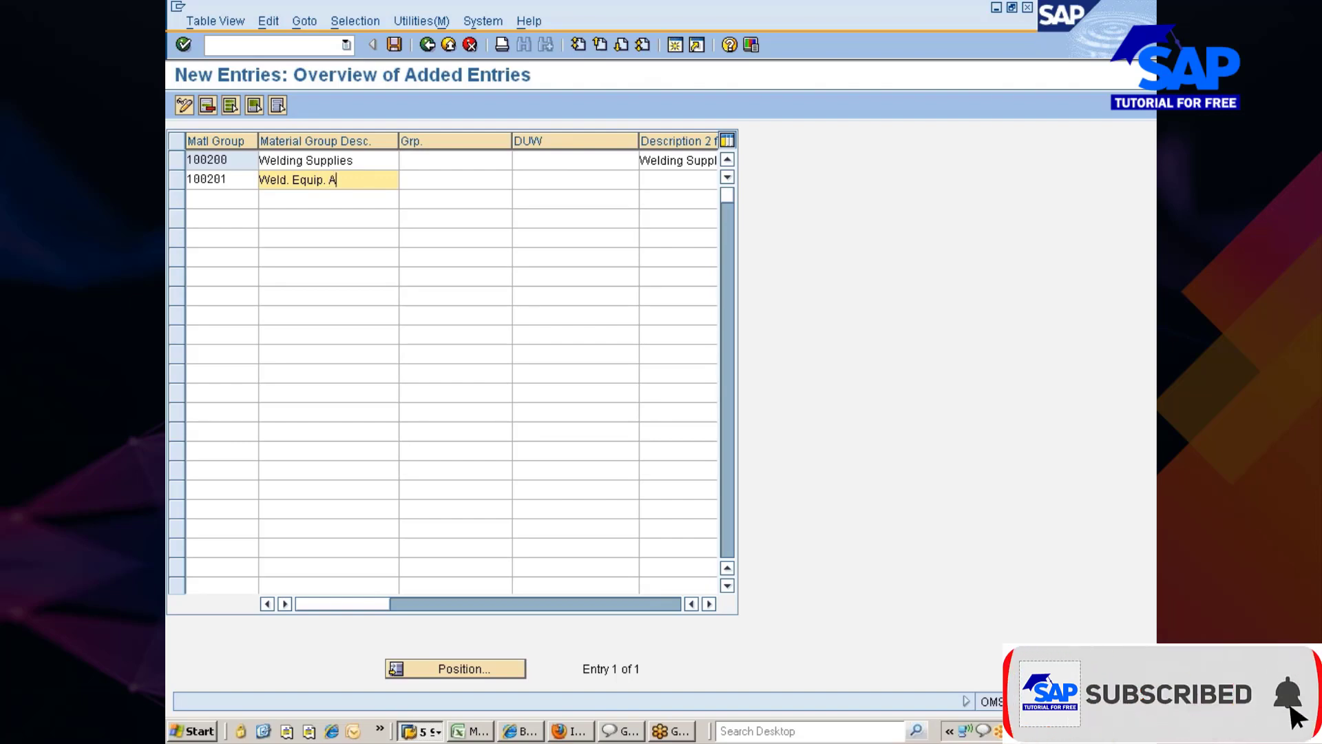
text(cess)
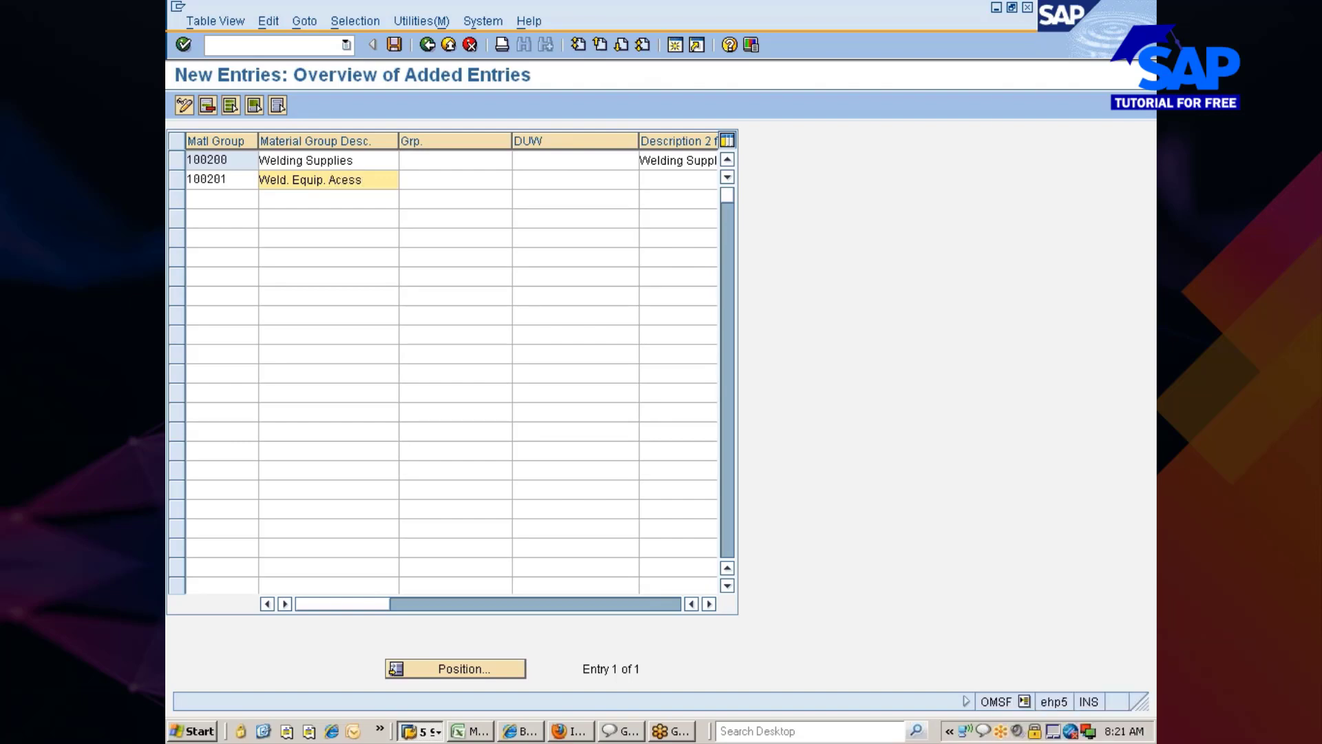
- Complete the description of material group 100201 as Weld. Equip. Acessor and copy it into its second description
text(or)
key(ctrl+shift+Left)
key(ctrl+shift+Left)
key(ctrl+shift+Left)
key(ctrl+c)
key(Tab)
key(Tab)
key(Tab)
key(ctrl+v)
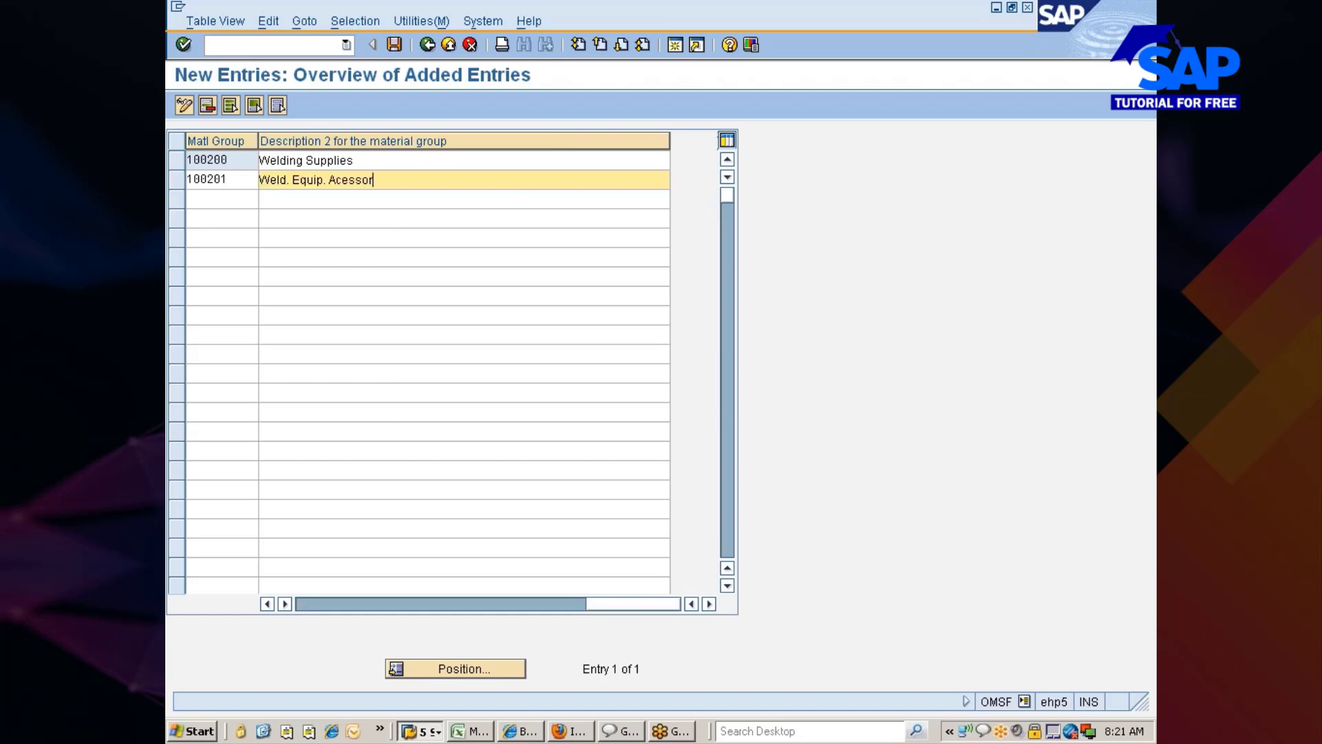
key(Return)
click(378, 605)
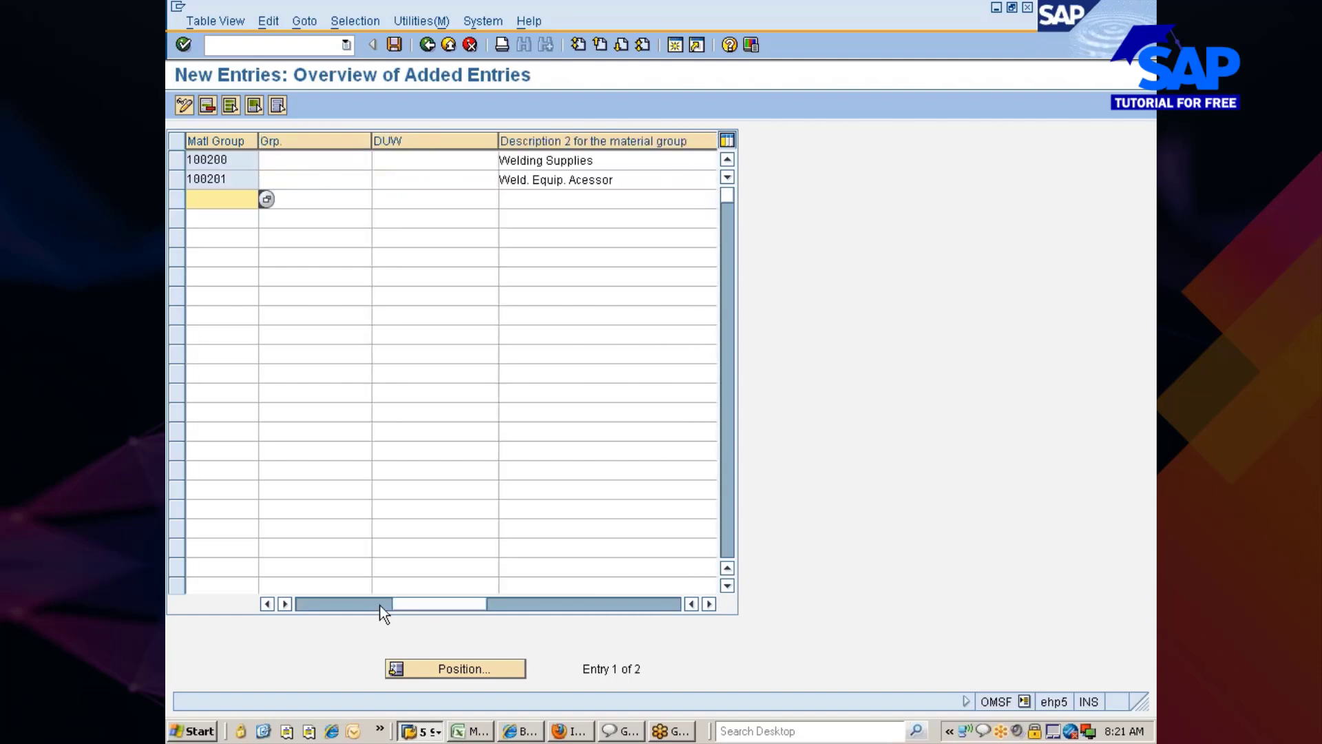
click(353, 605)
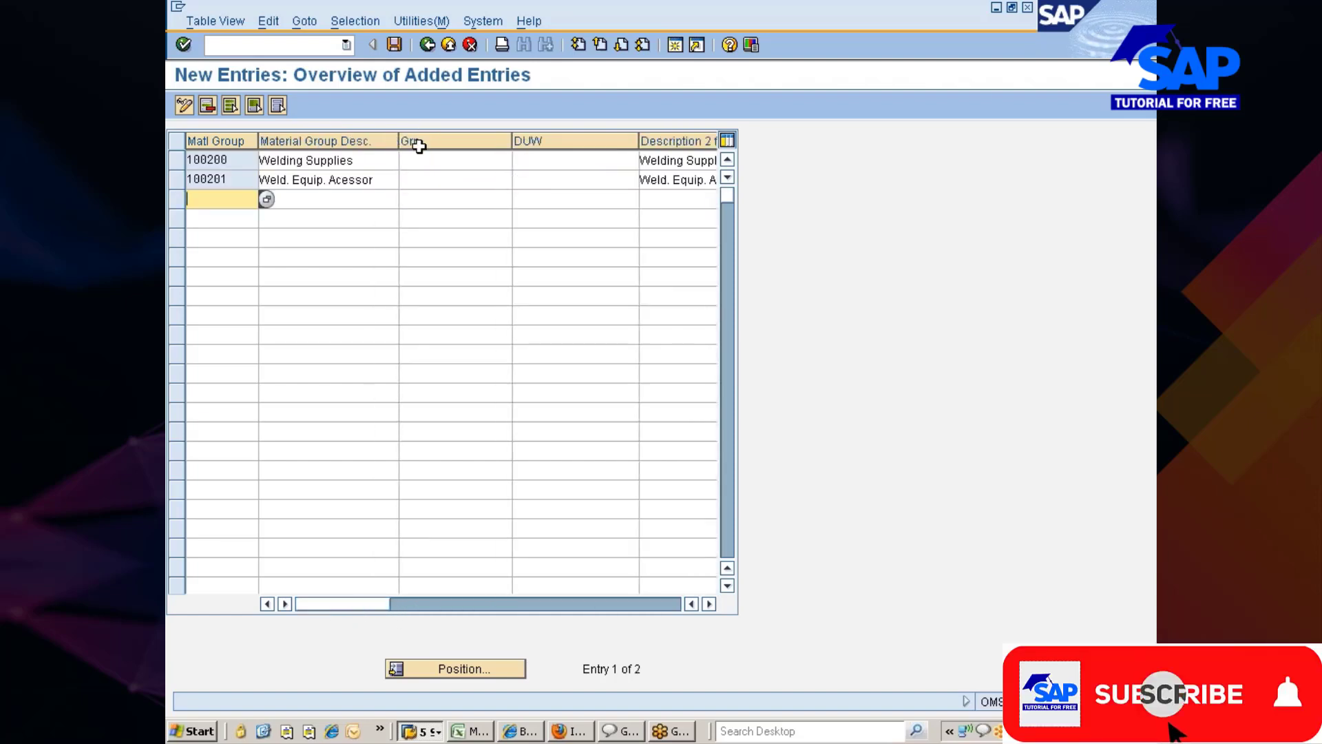
- Examine the Grp. and DUW fields of material group 100201, calling up the field help for DUW
click(427, 179)
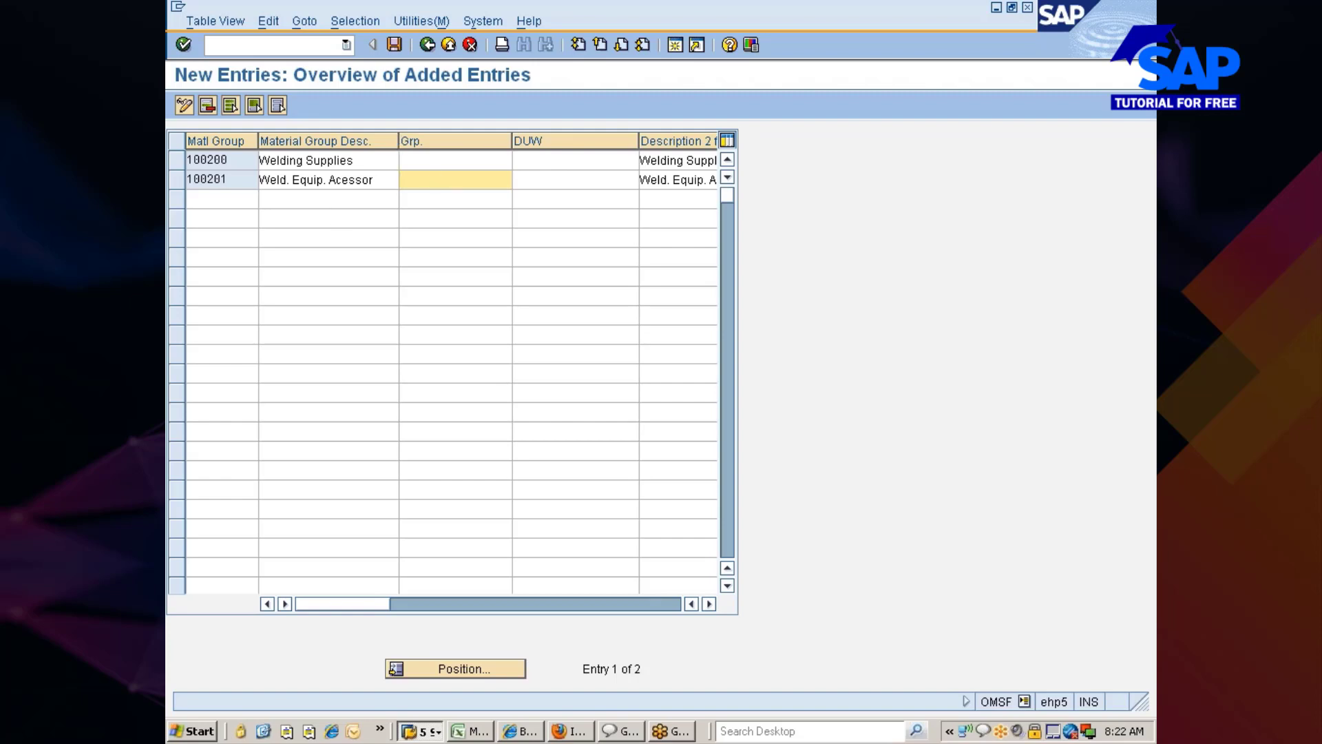
click(537, 178)
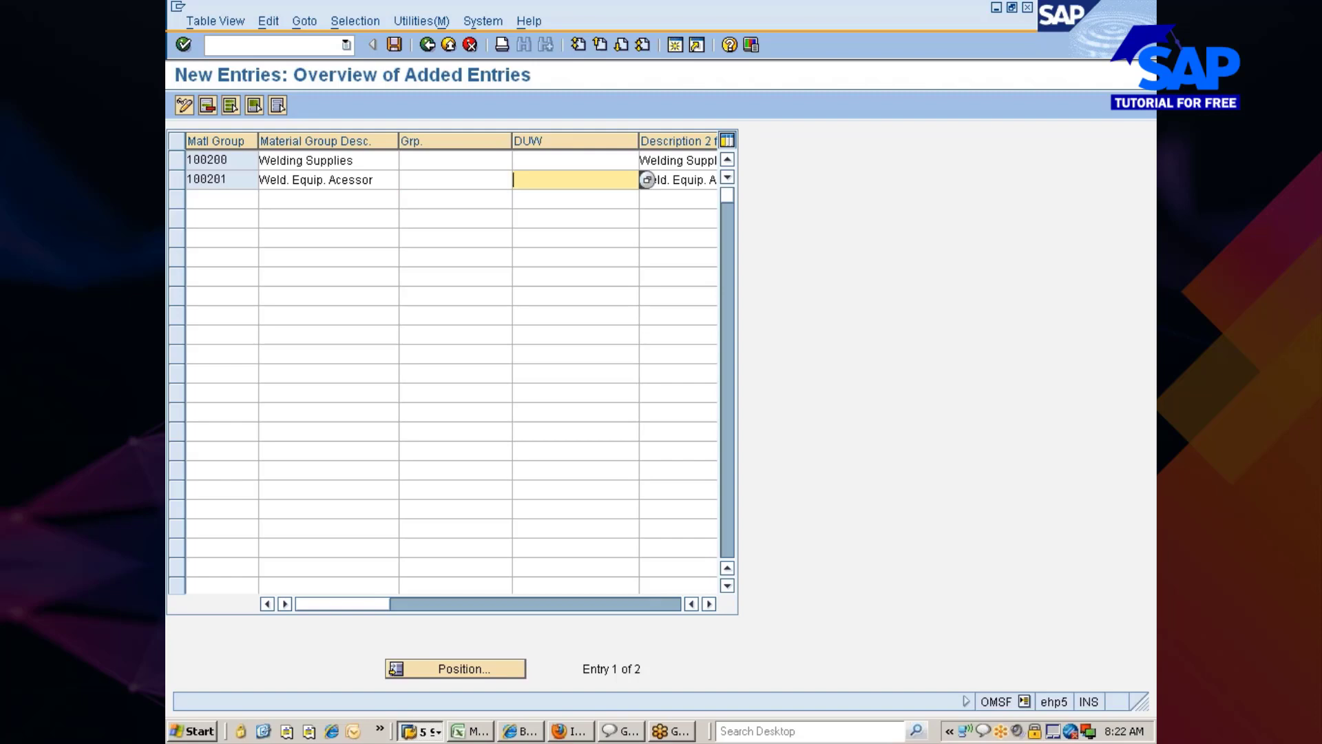
key(F1)
key(Return)
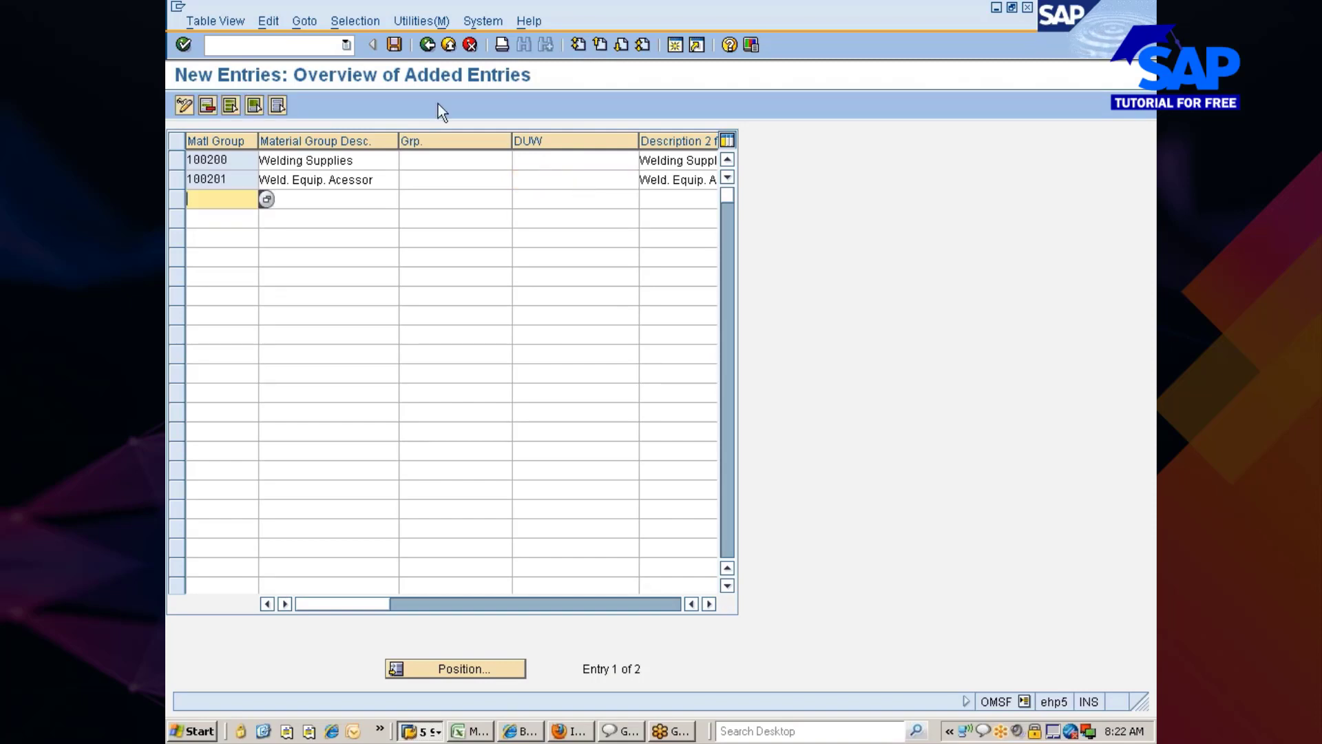
- Save the new material groups under the customizing request Nissan changes
click(395, 46)
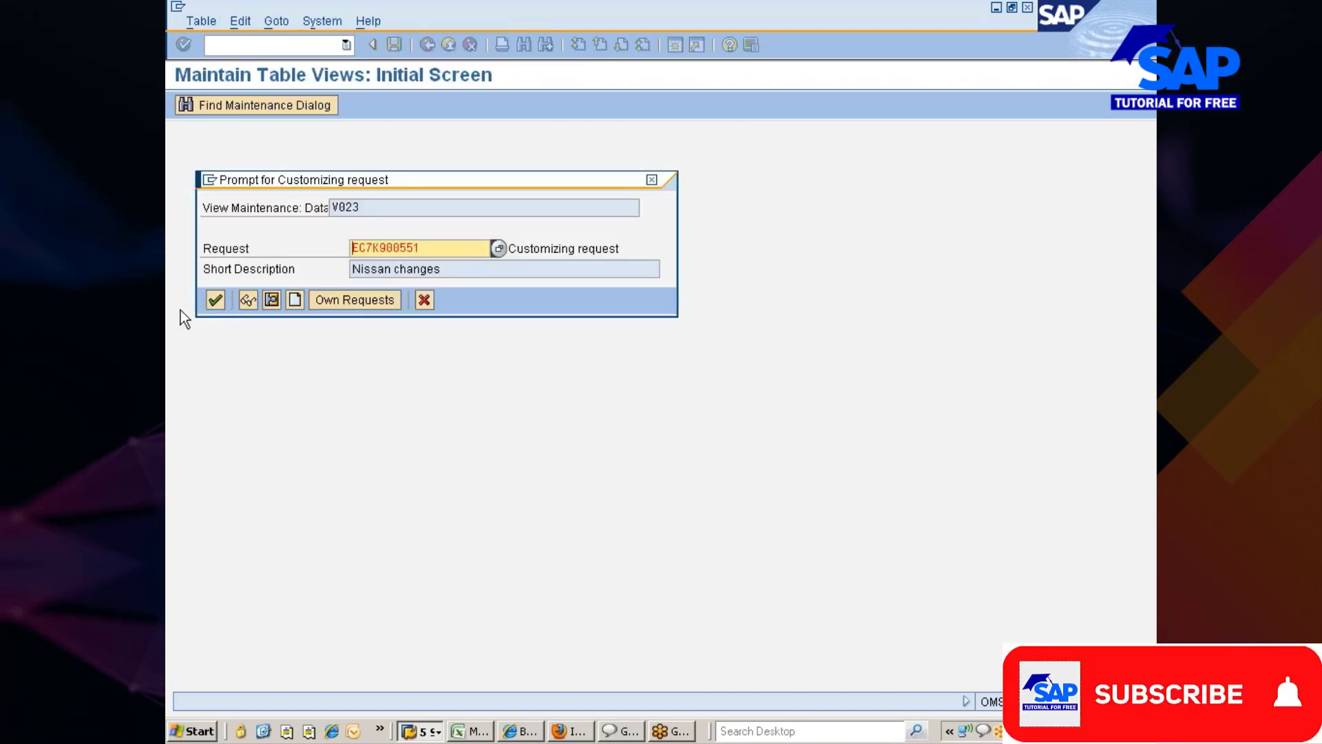
click(215, 300)
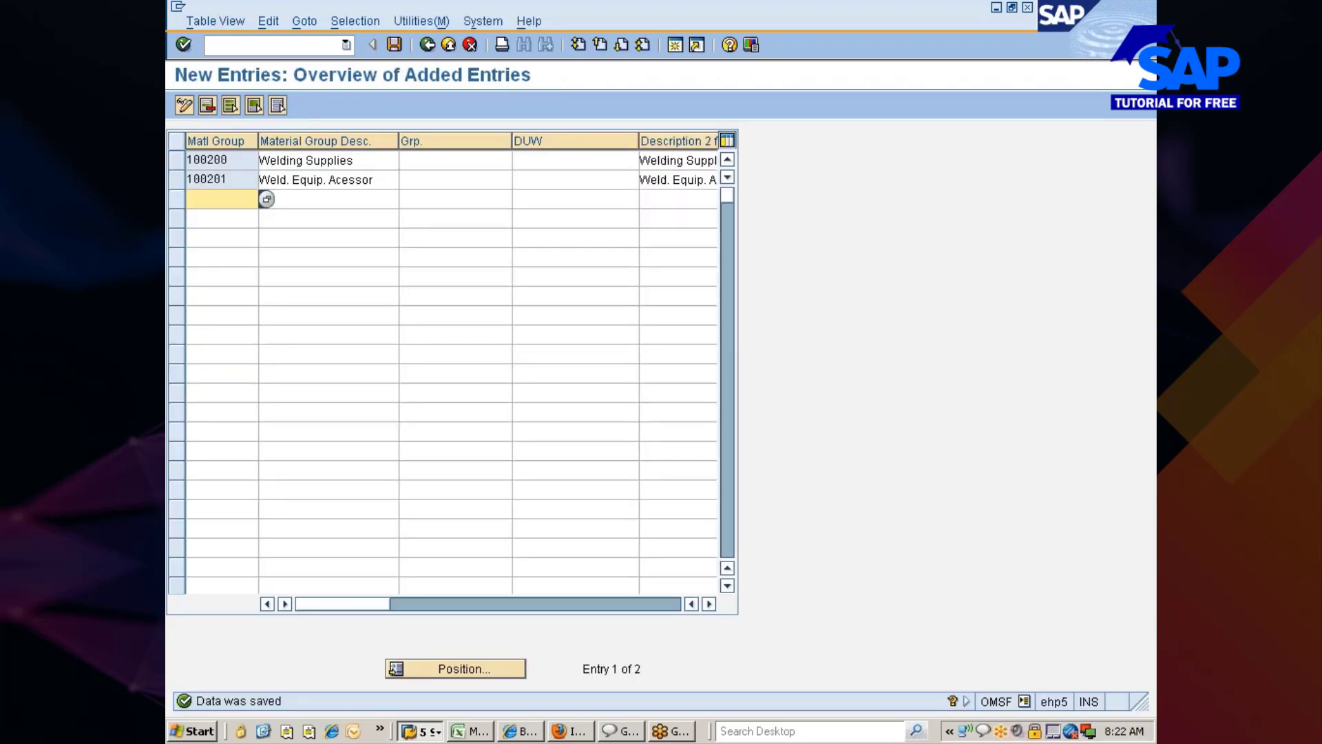
- Switch to the SAP Easy Access session and start transaction MM01
click(422, 731)
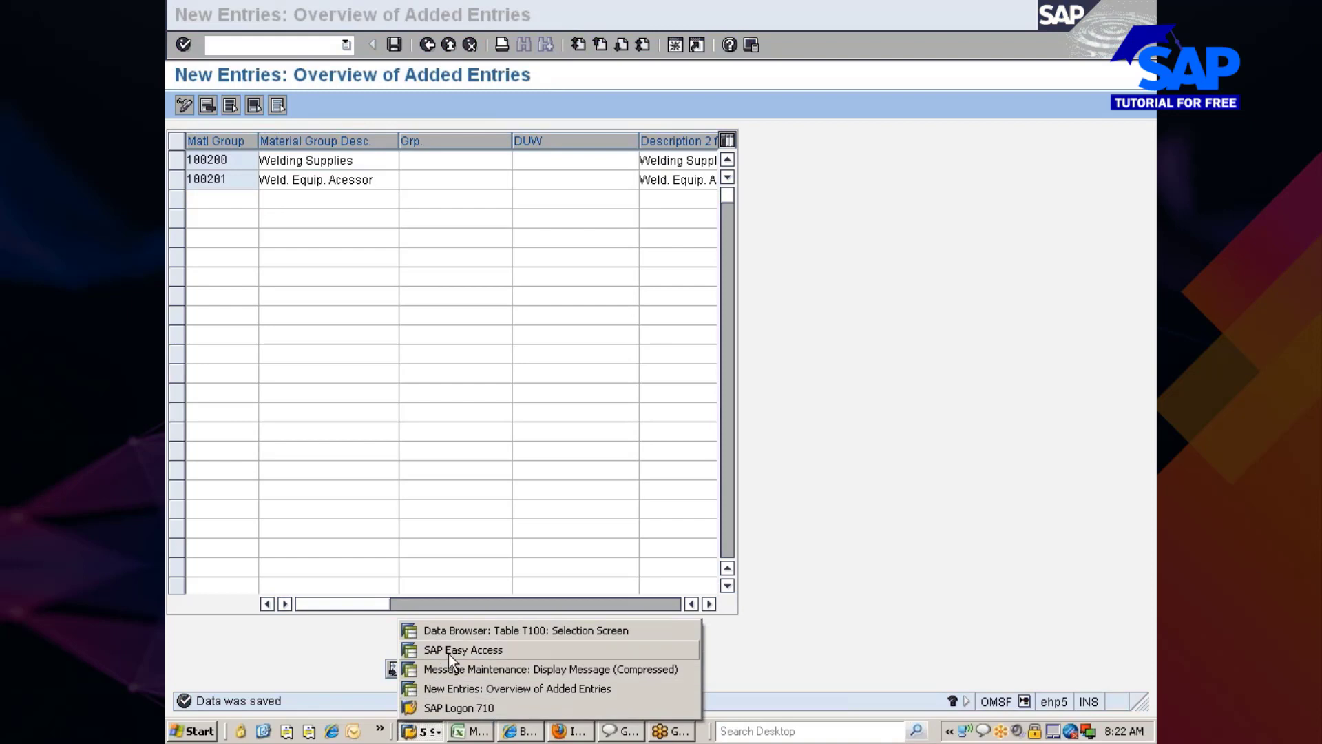
click(448, 654)
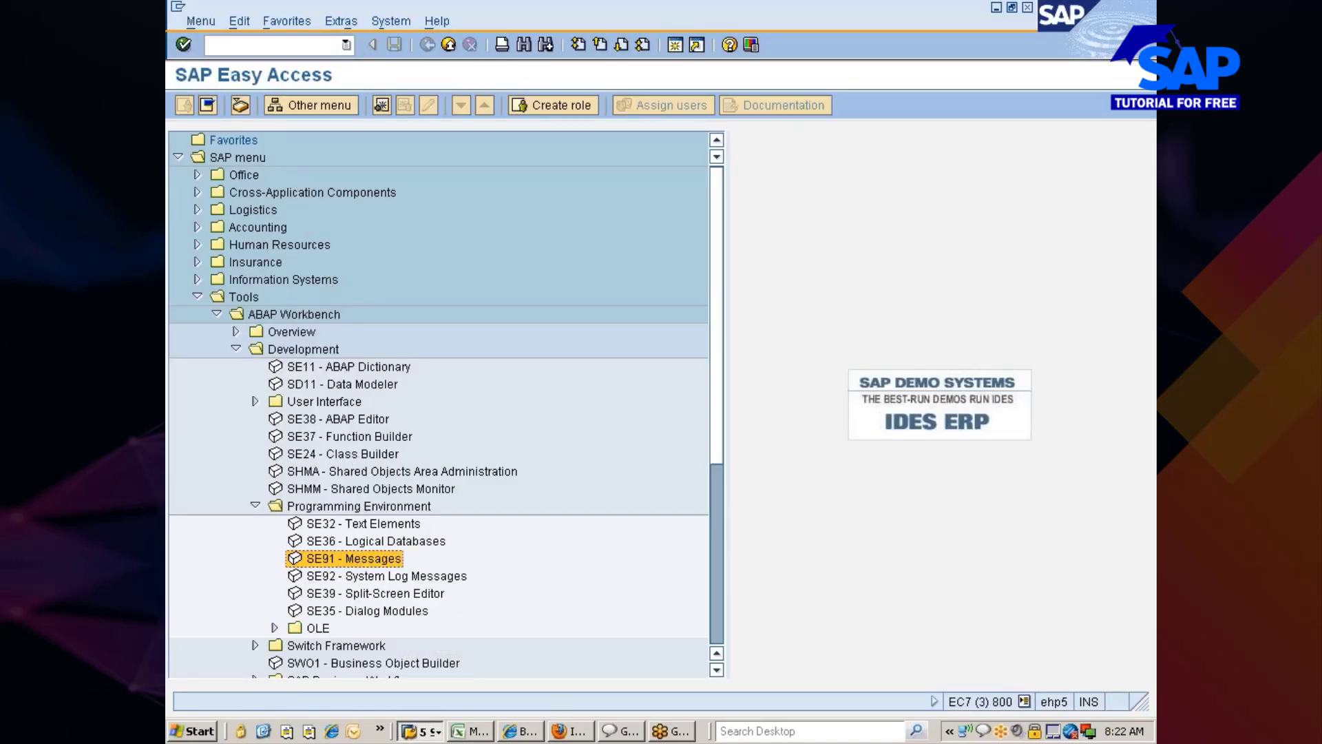
text(/nmm01)
key(Return)
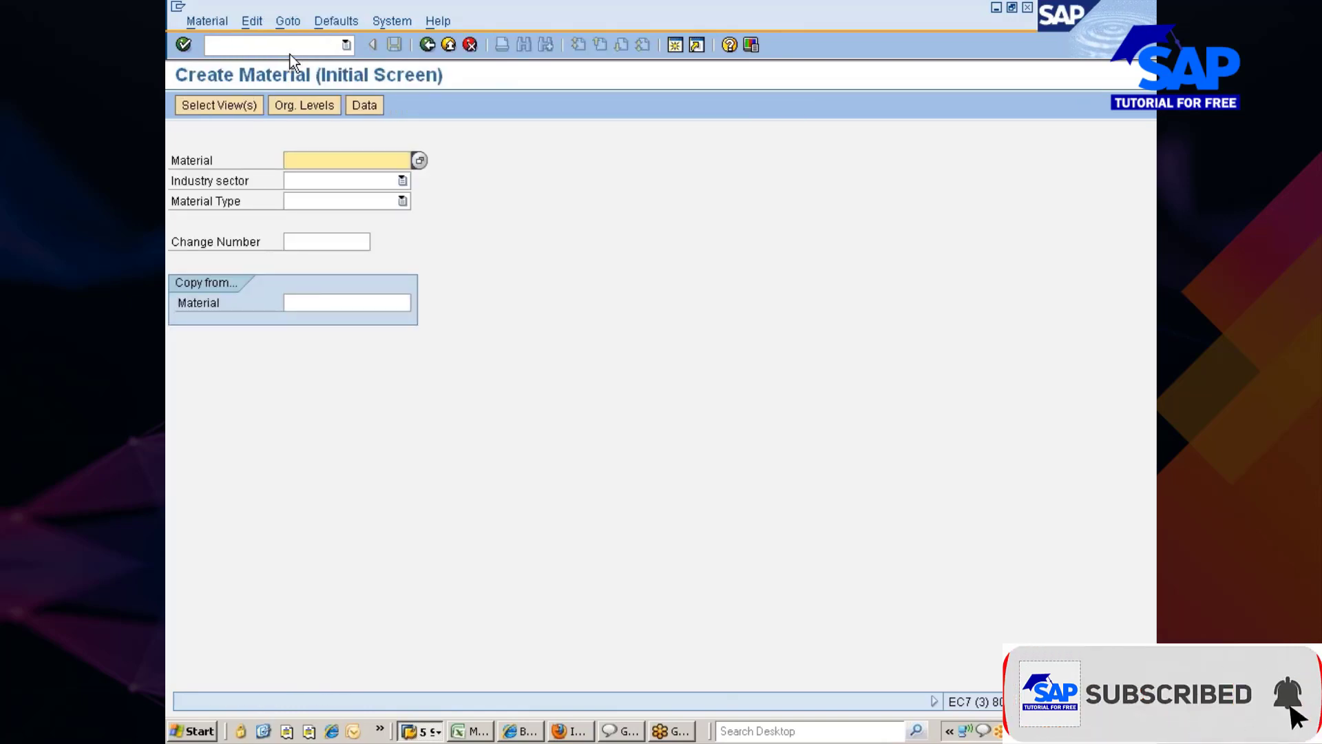
- Begin a material with industry sector Manufatcuring and type Maint, Repair & Oper, selecting the views Basic Data 1 and Basic Data 2
key(m)
key(Tab)
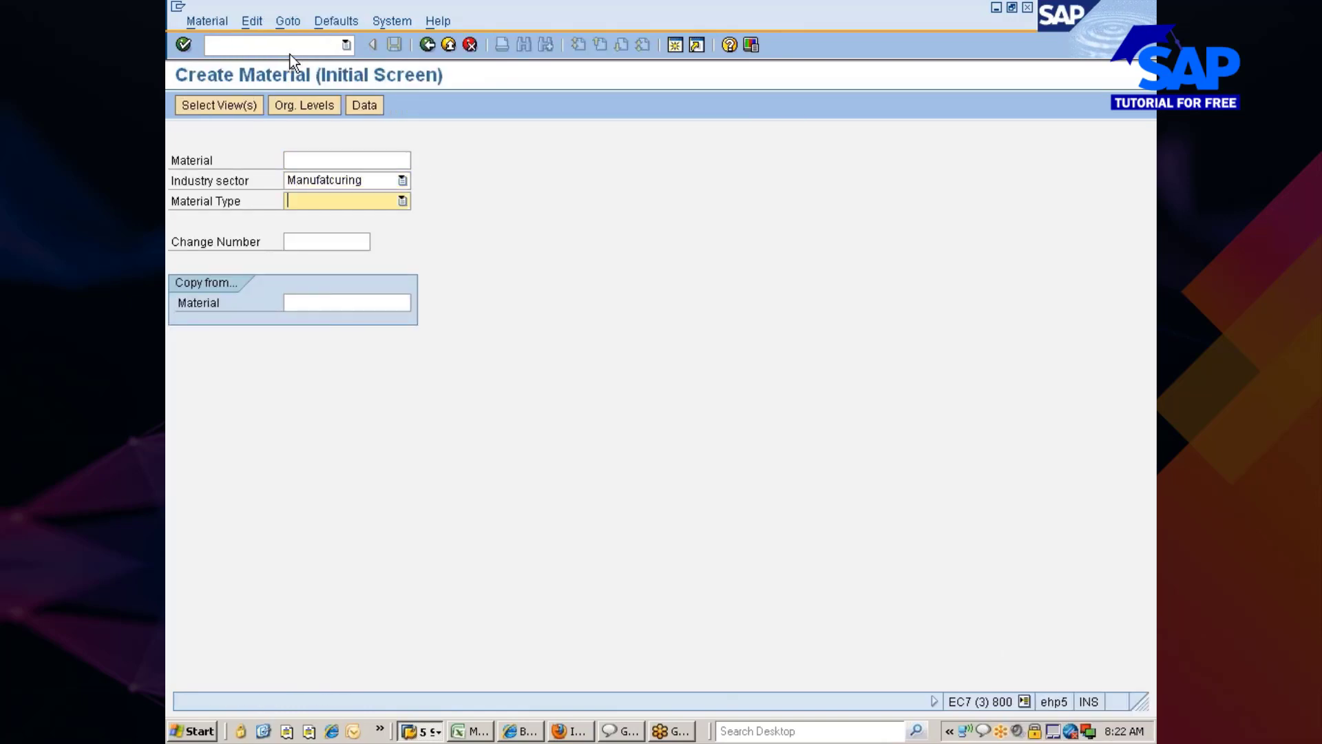
key(m)
key(Return)
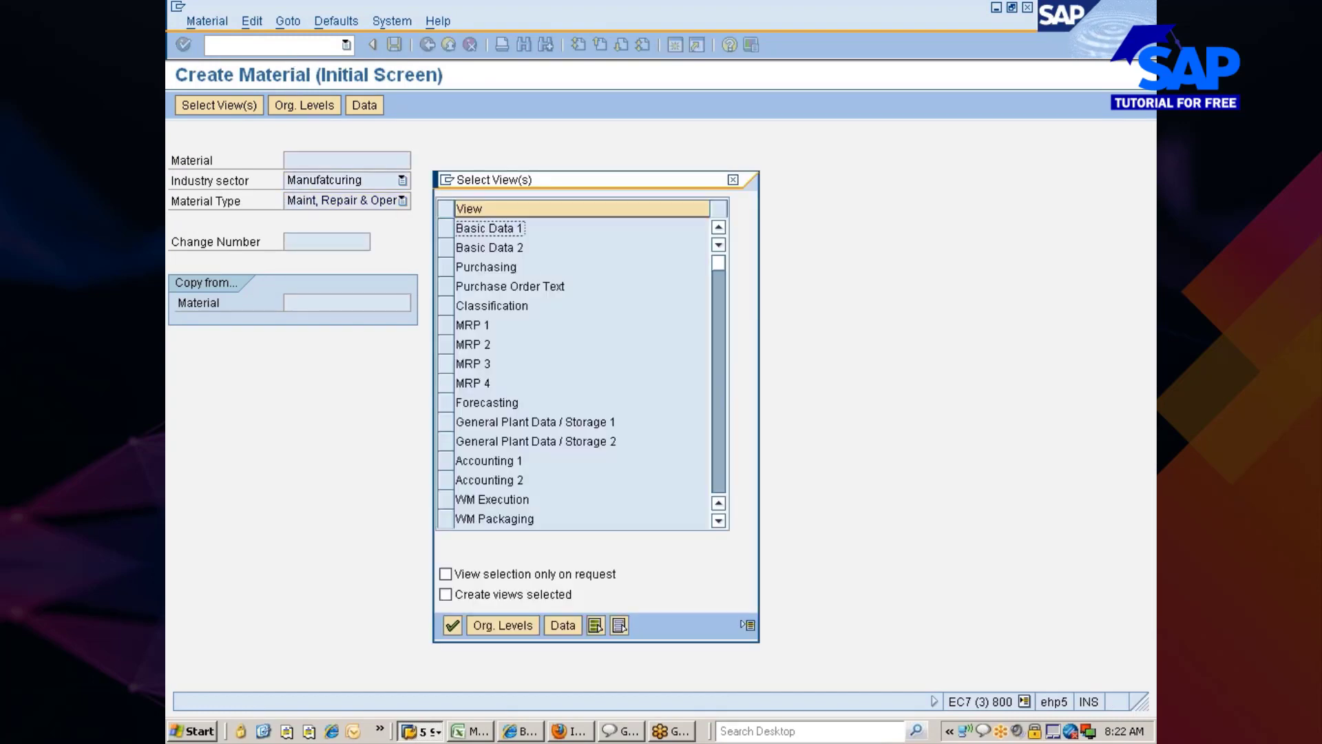
click(448, 226)
click(446, 248)
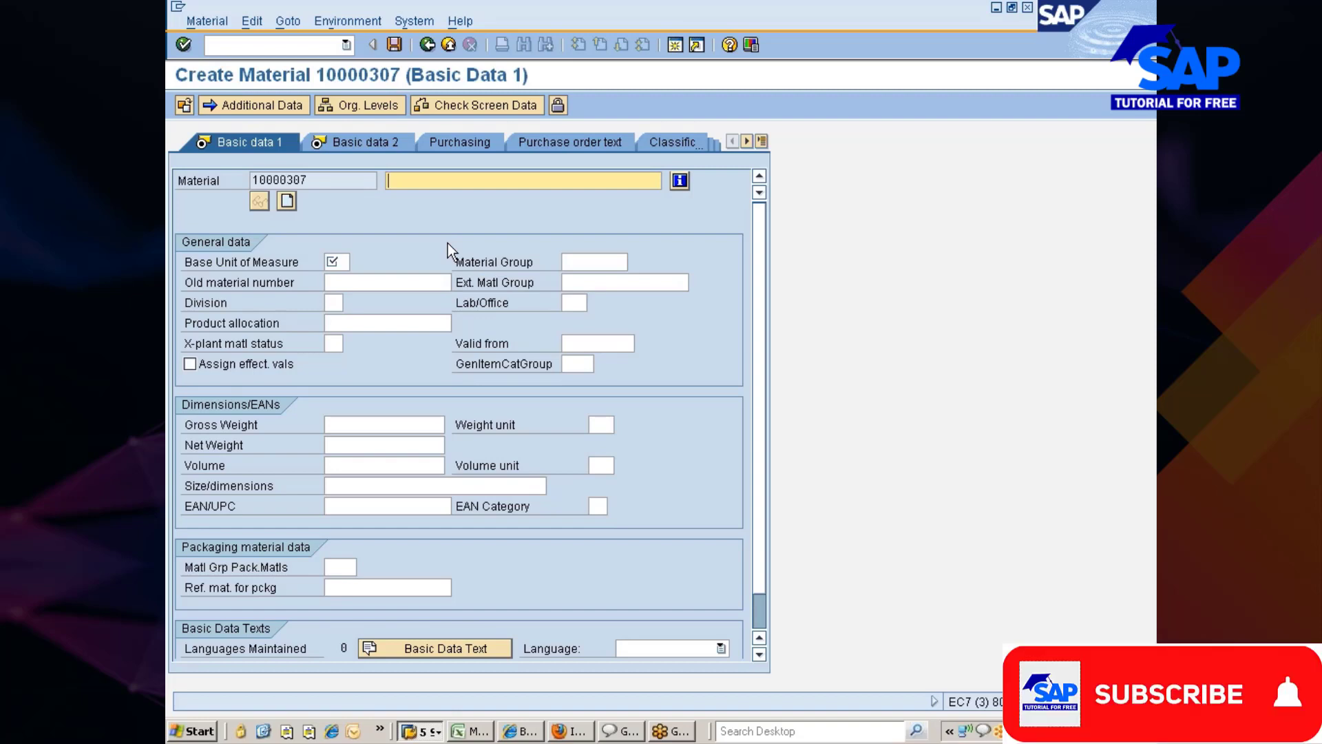
- Look up the possible values for Material Group and find the entries 100200 and 100201 in the list
click(613, 261)
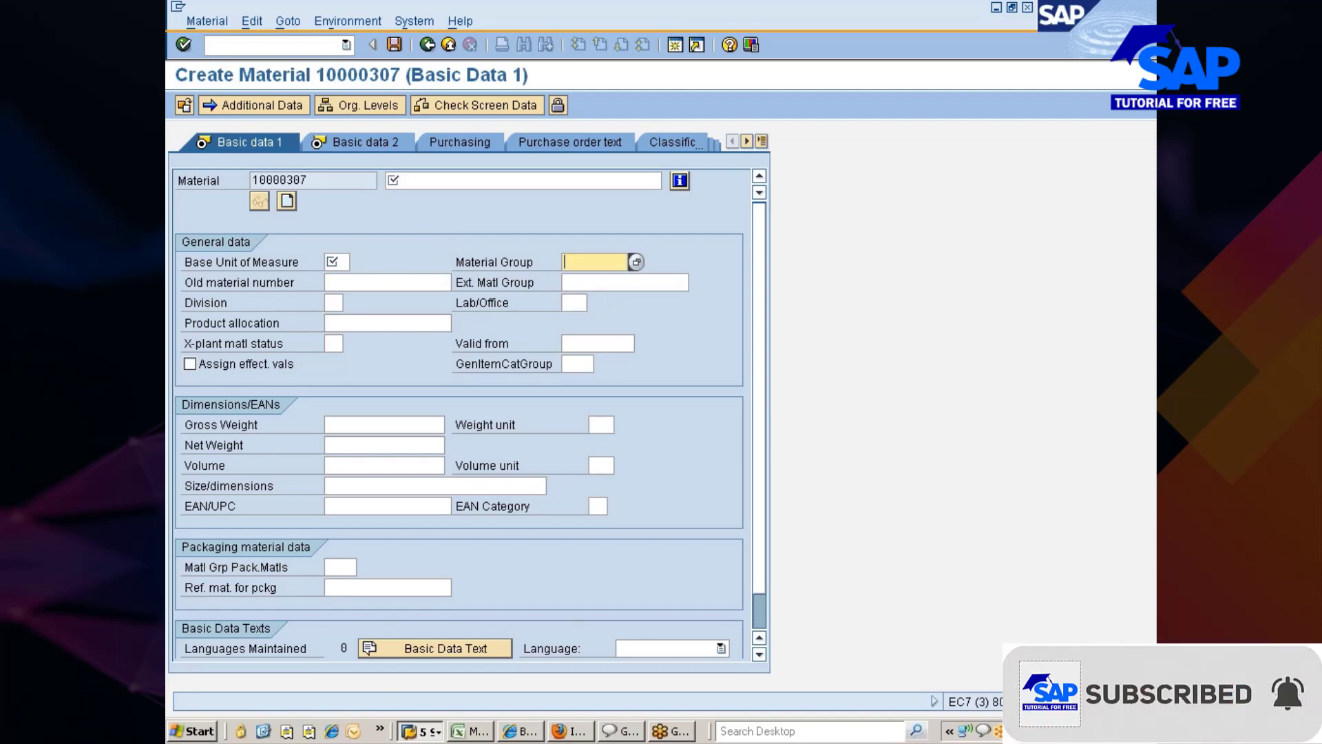
click(637, 261)
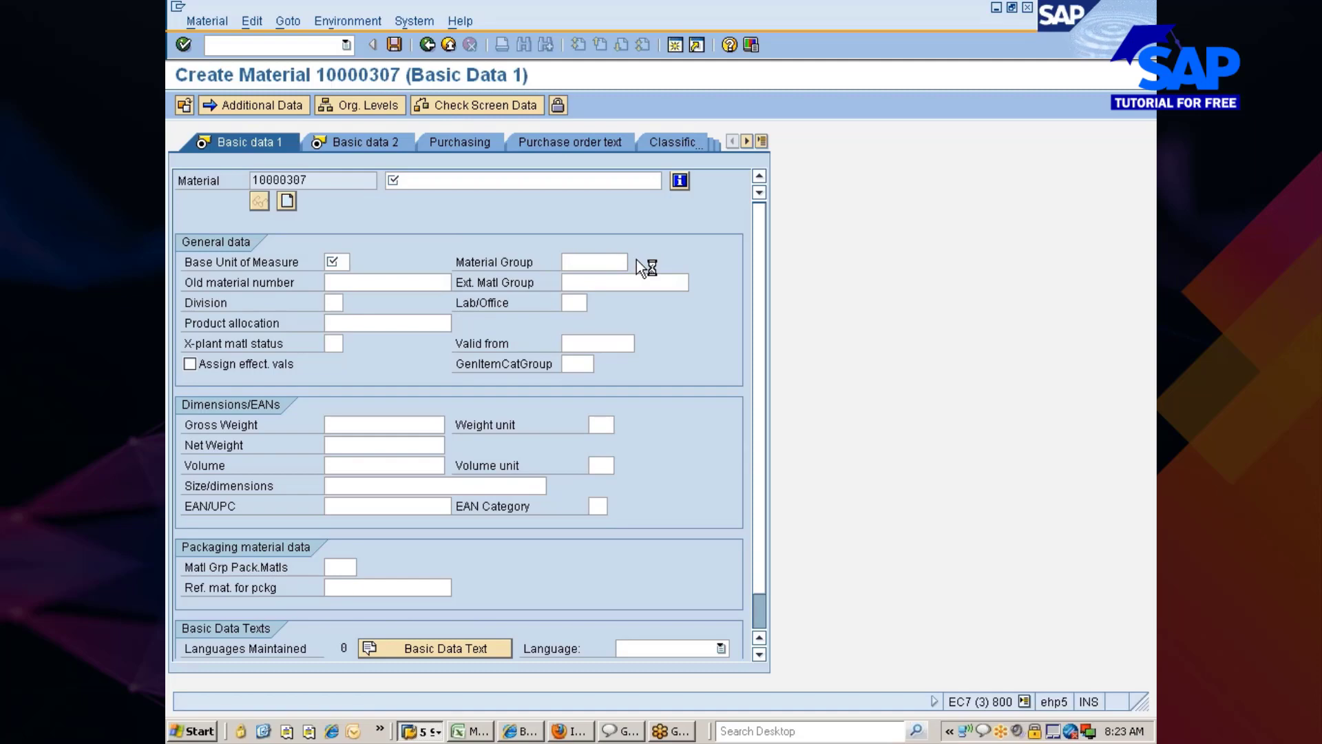
scroll(607, 476, down, 12)
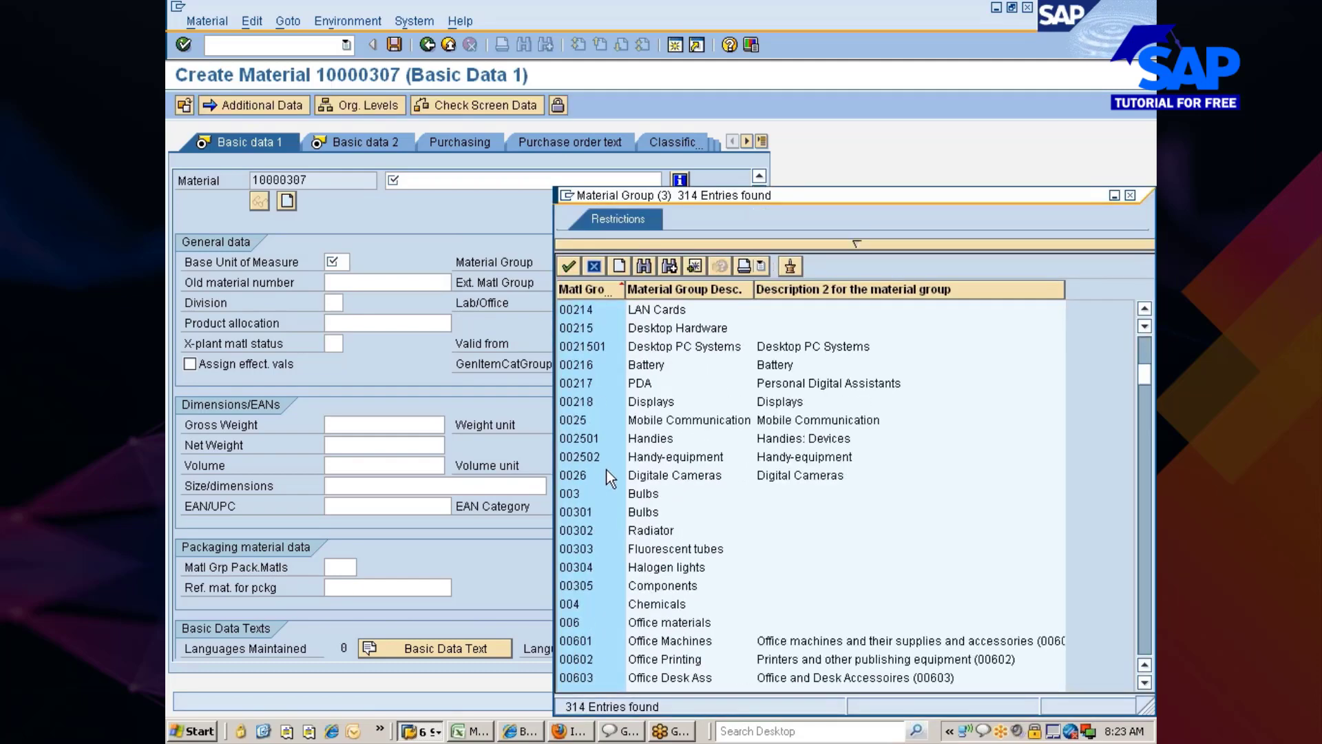
scroll(605, 470, down, 15)
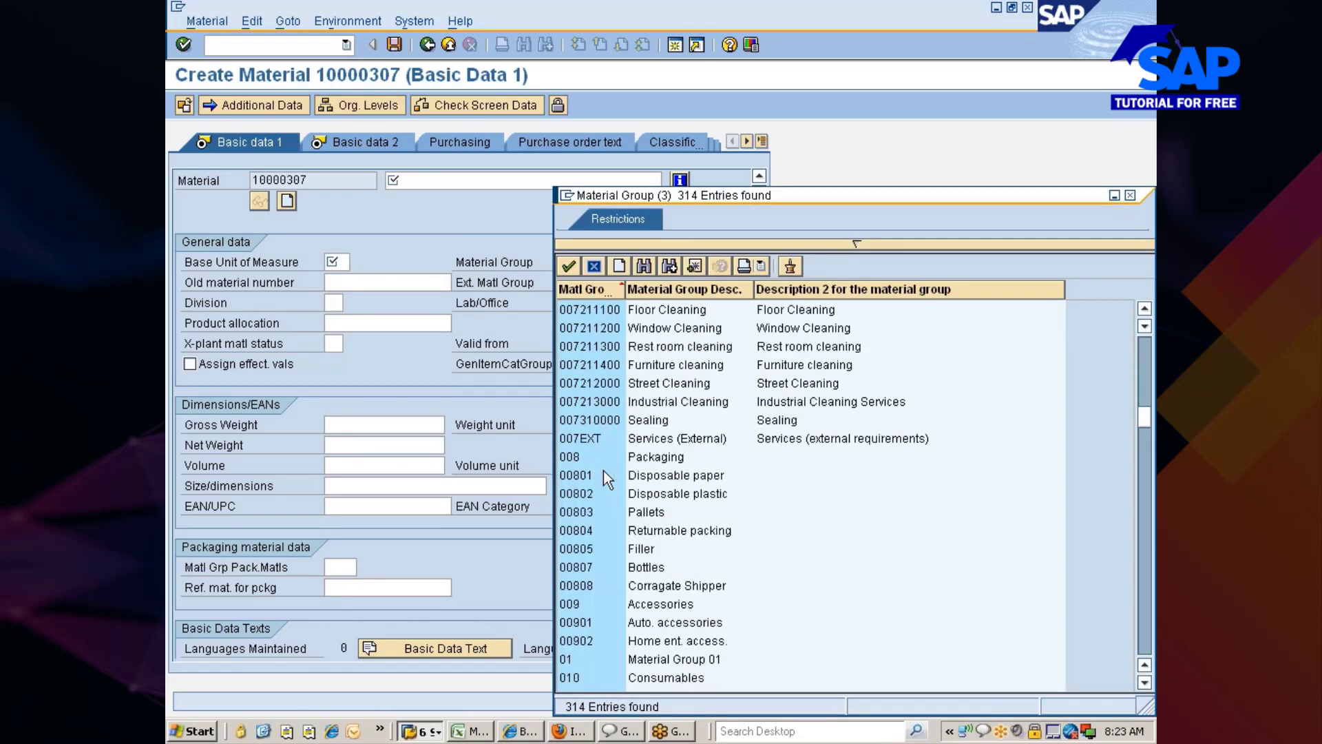
scroll(603, 470, down, 20)
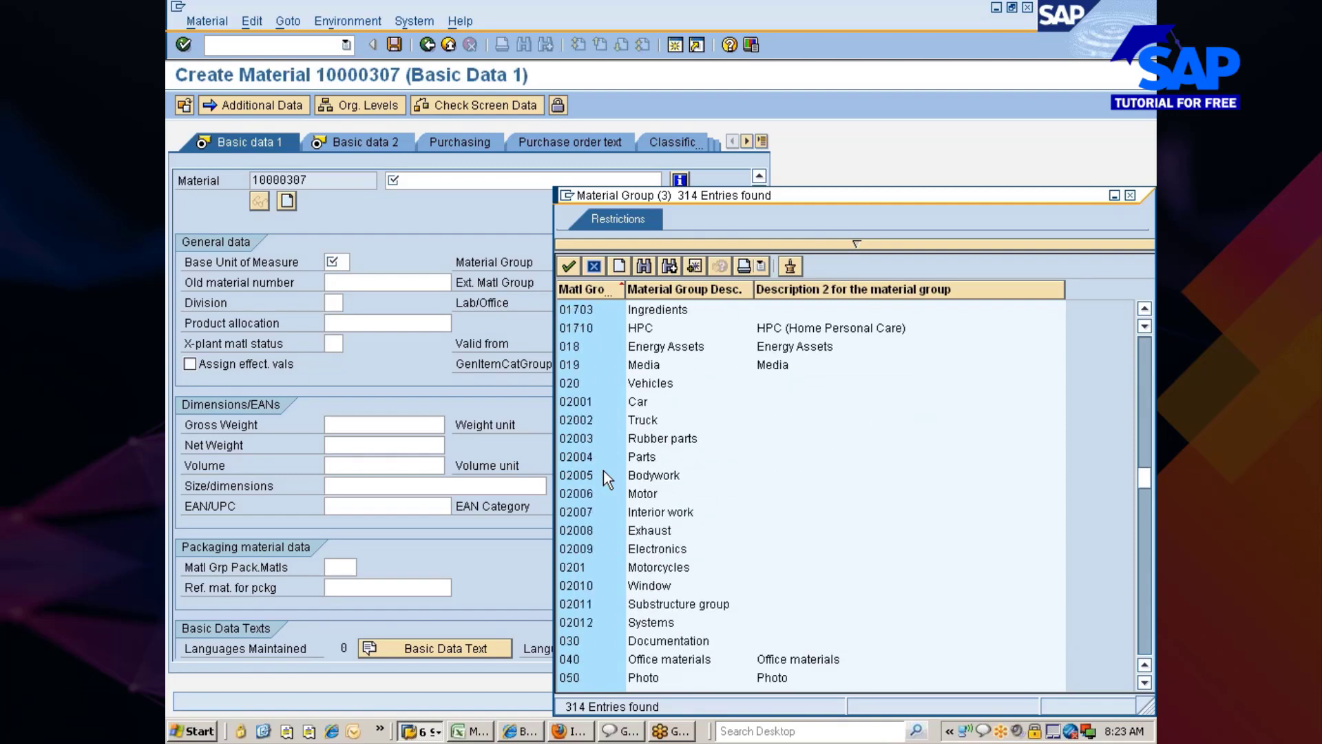
scroll(602, 475, up, 5)
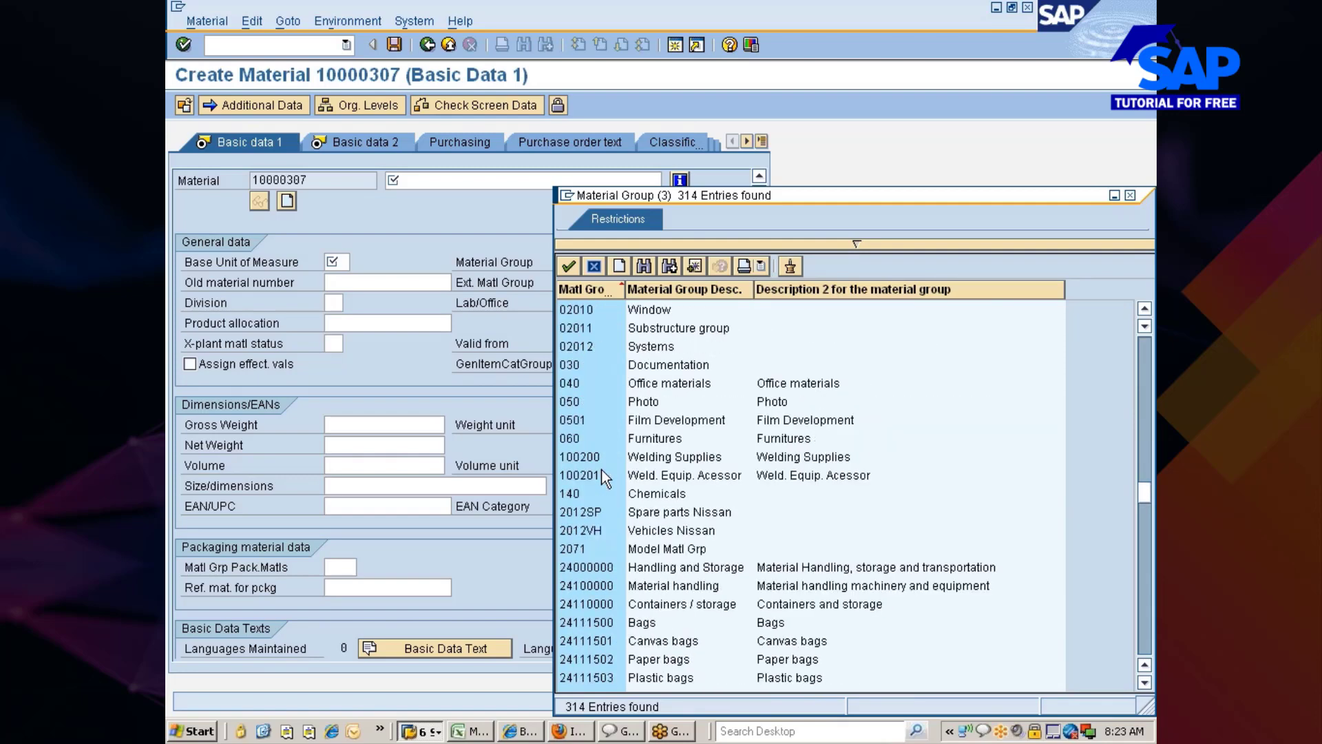
click(585, 456)
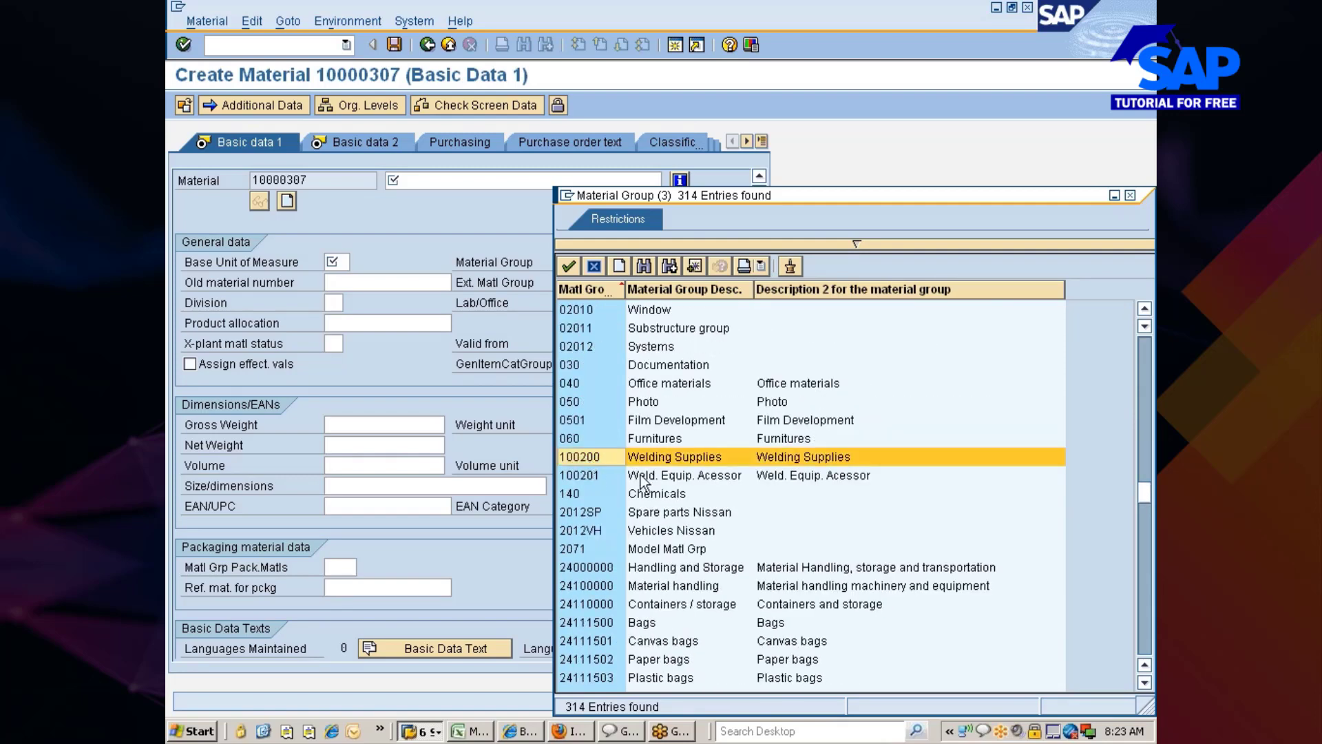
click(713, 481)
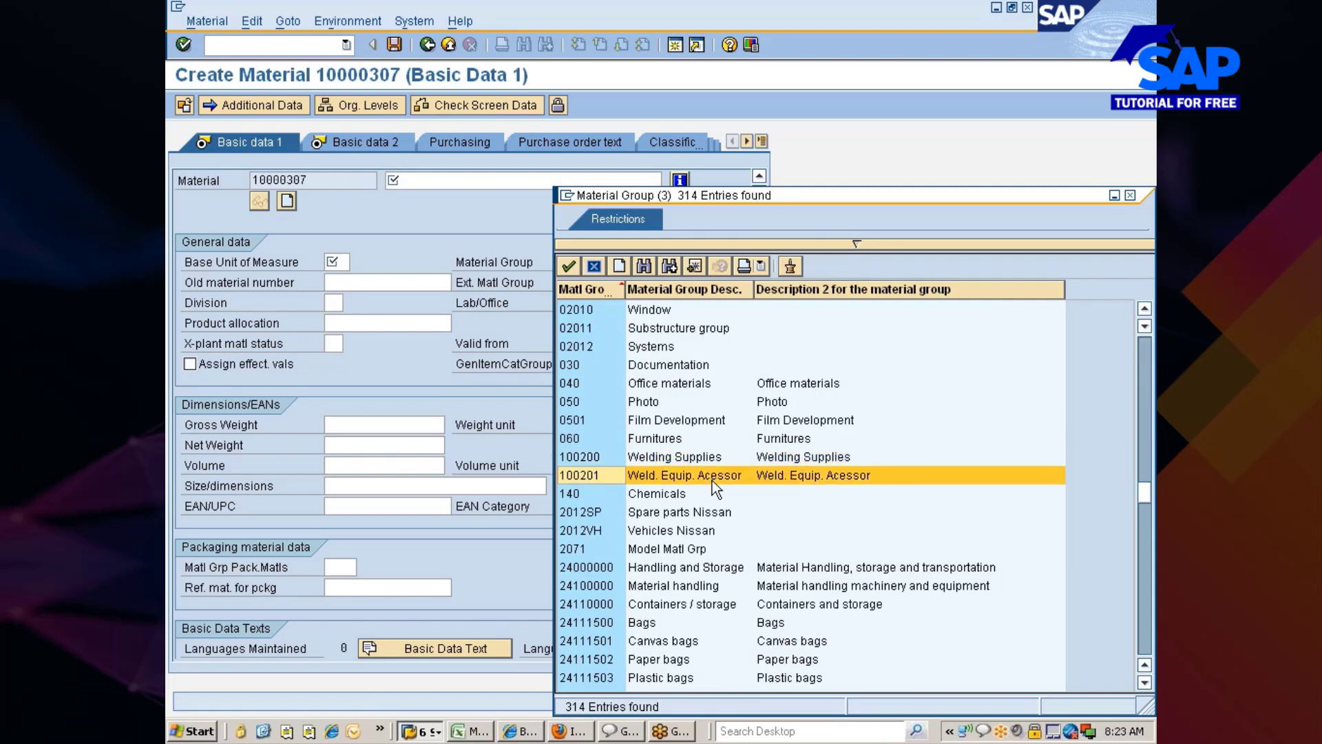
- Browse the material group list down to 25174100 Roof Systems and close the list without choosing a value
key(Up)
key(Down)
key(Down)
key(Down)
key(Down)
key(Down)
key(Down)
key(Down)
key(Down)
key(Down)
key(Down)
key(Down)
key(Down)
key(Down)
key(Down)
key(Down)
key(Down)
key(Down)
key(Down)
key(Down)
key(Down)
key(Down)
key(Down)
key(Down)
key(Down)
key(Down)
key(Down)
key(Down)
key(Down)
key(Down)
key(Down)
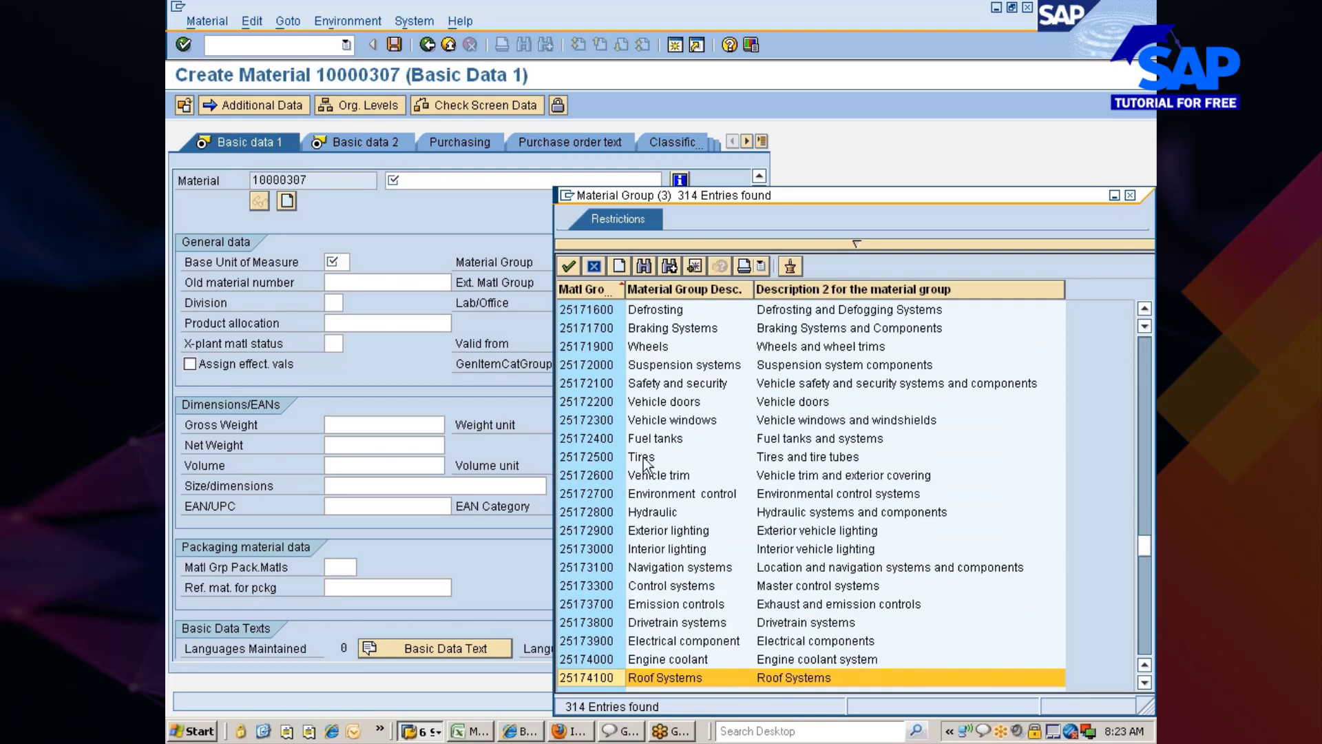
drag(1006, 202, 875, 189)
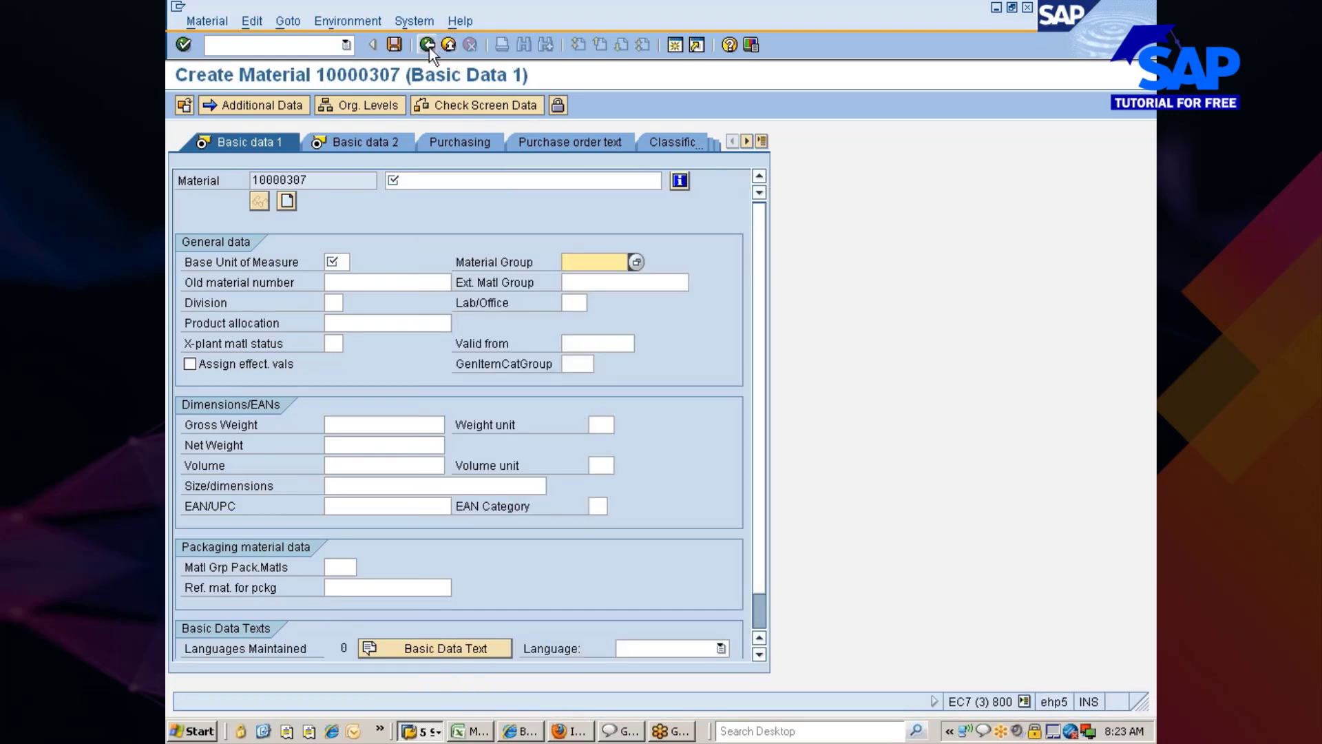
- Leave material creation and the material groups view, and return to the IMG structure under Settings for Key Fields
click(427, 45)
key(alt+Tab)
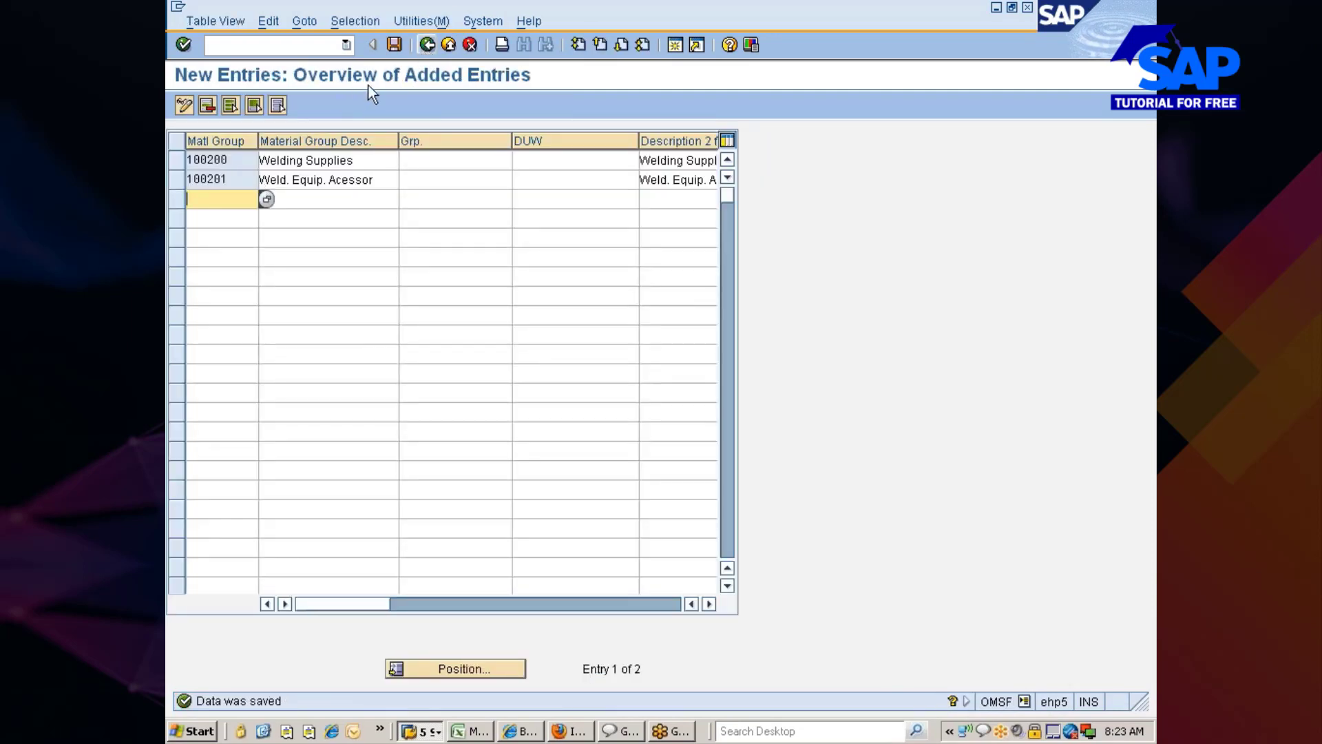
click(425, 45)
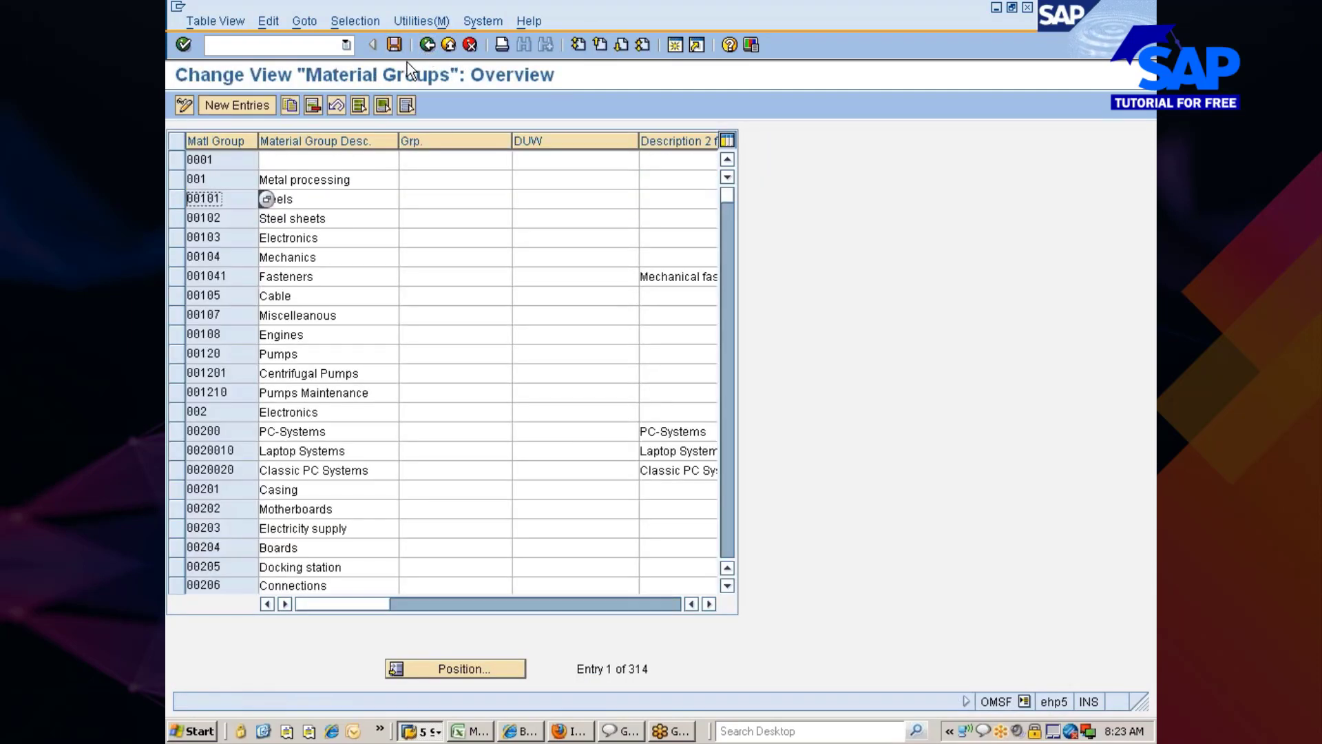
key(alt+Tab)
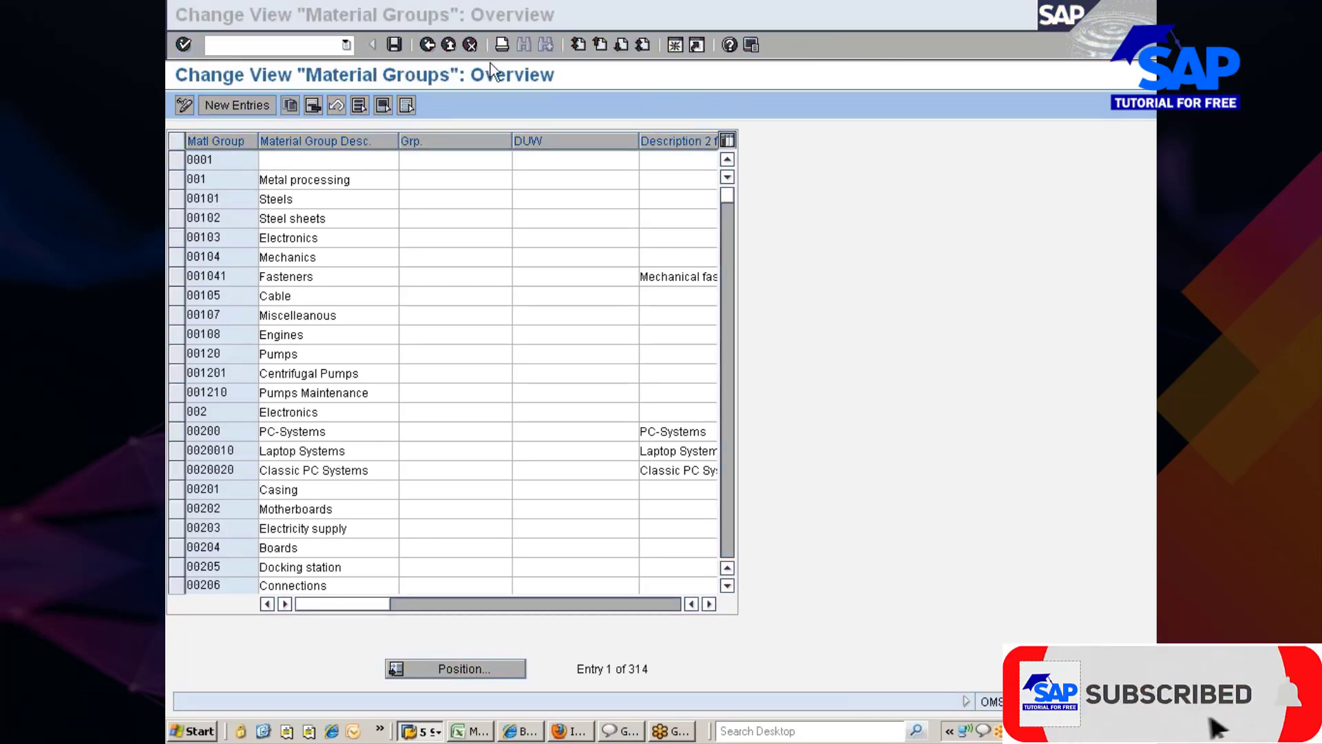
click(426, 47)
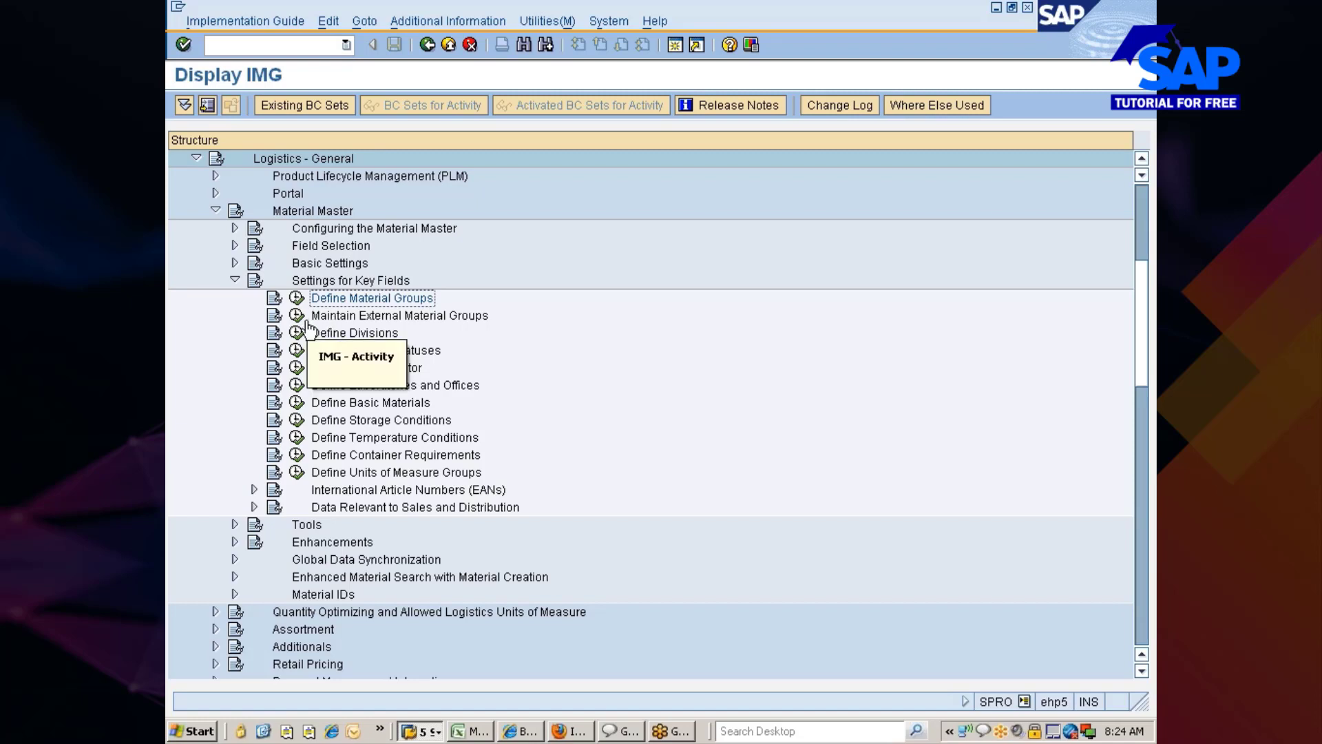
- Open Maintain External Material Groups and add a new entry with the key Vendmatlgrp
click(295, 315)
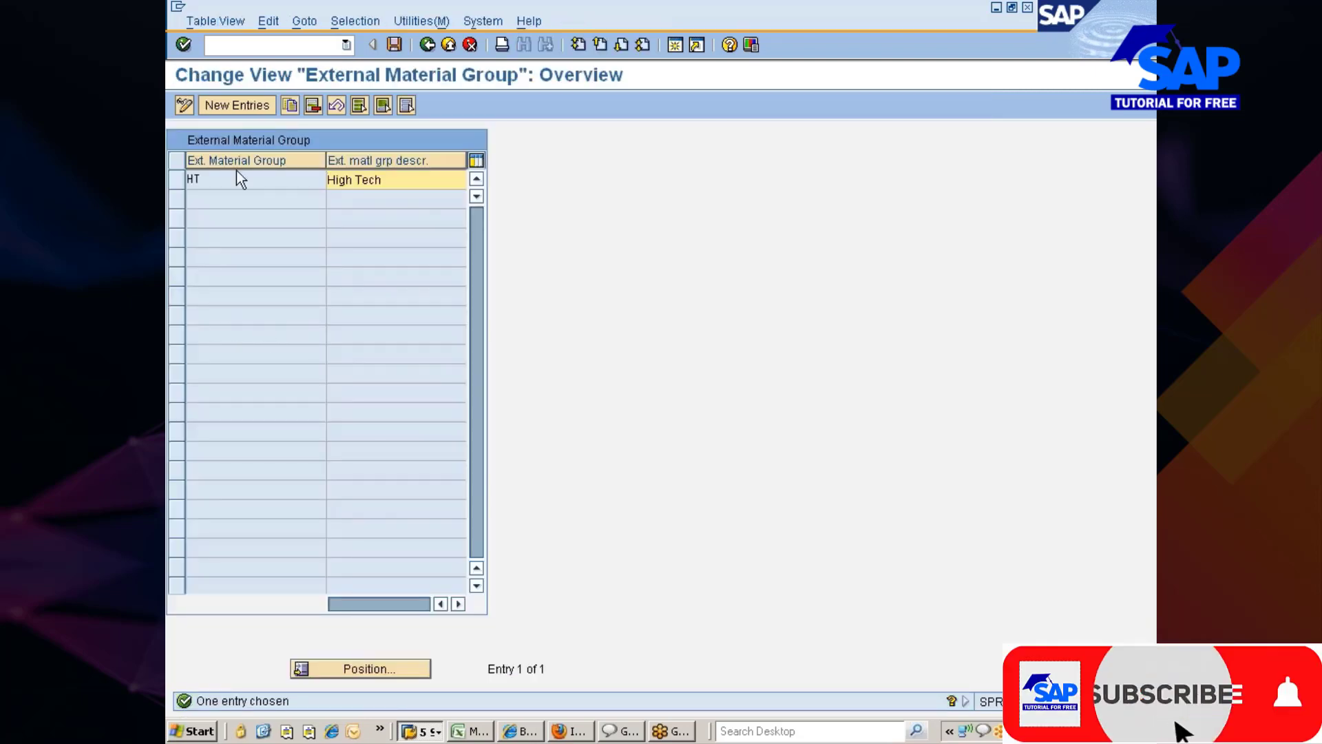
click(227, 111)
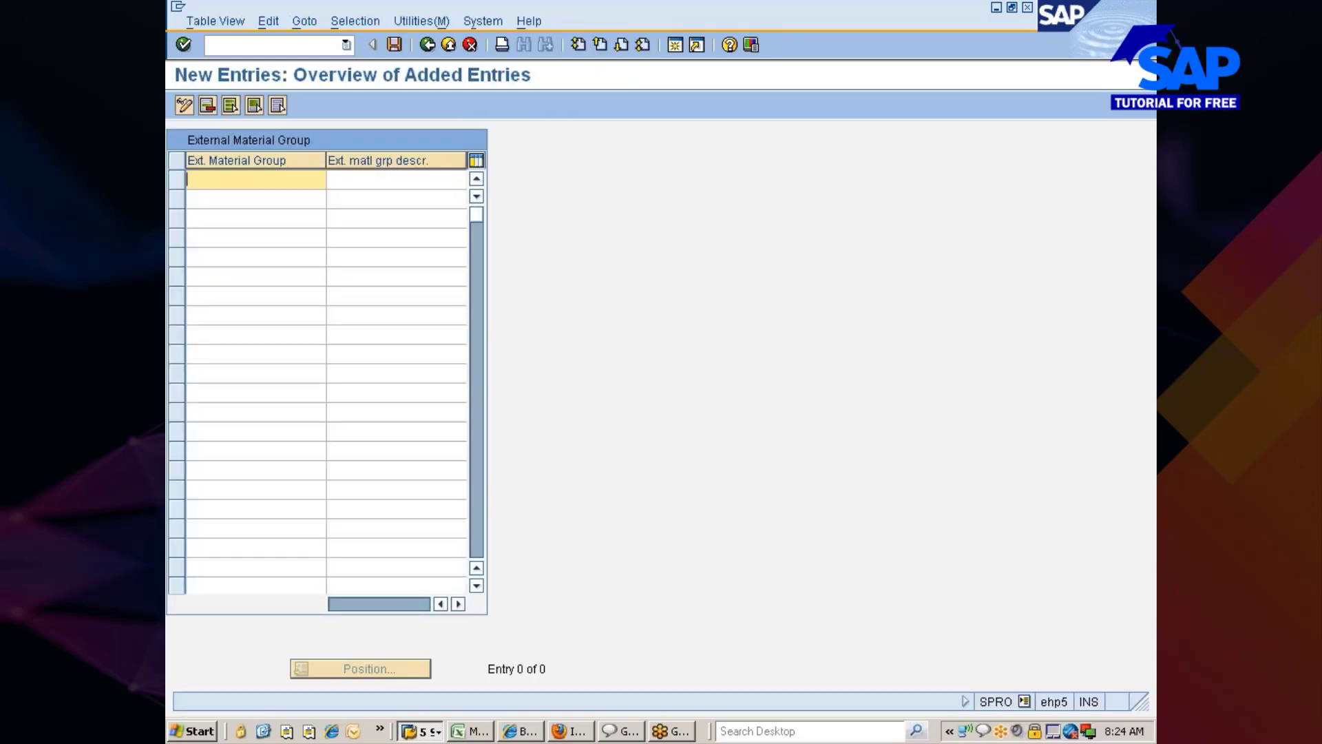
text(Vendmatlgrp)
key(Tab)
- Enter VMNgrp for Weld. Acc as the description of the new external material group
text(V)
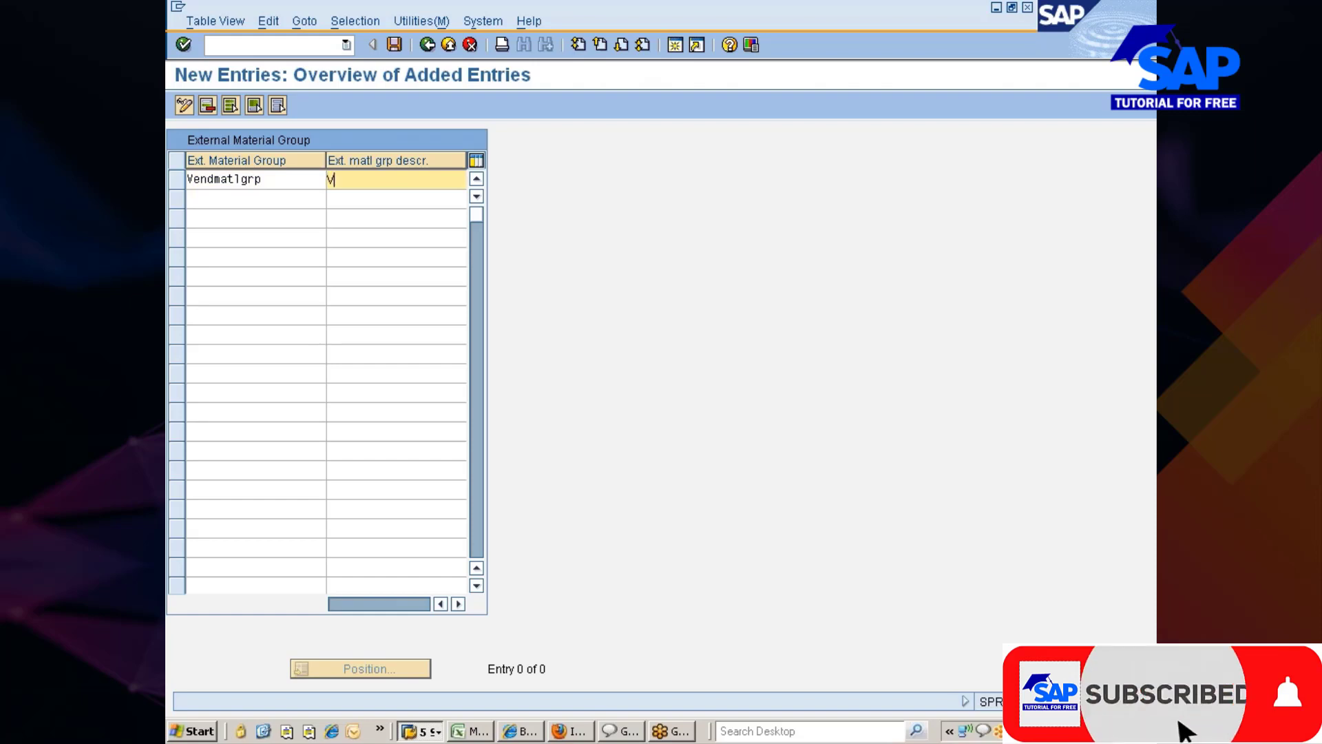
text(MNgrp)
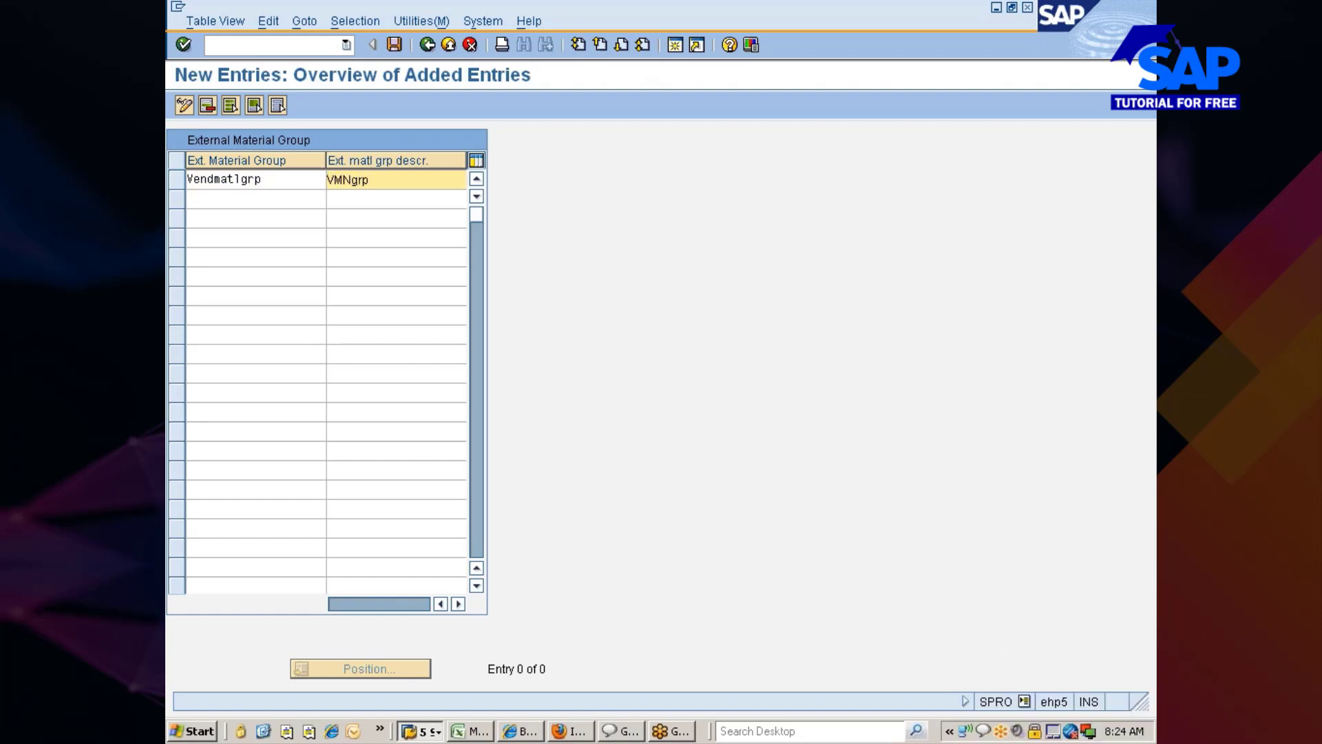
text( for Wel)
text(ding )
text(A)
key(BackSpace)
key(BackSpace)
key(BackSpace)
key(BackSpace)
key(BackSpace)
text(. Acc)
- Save the new external material group and return to the External Material Group overview
key(Return)
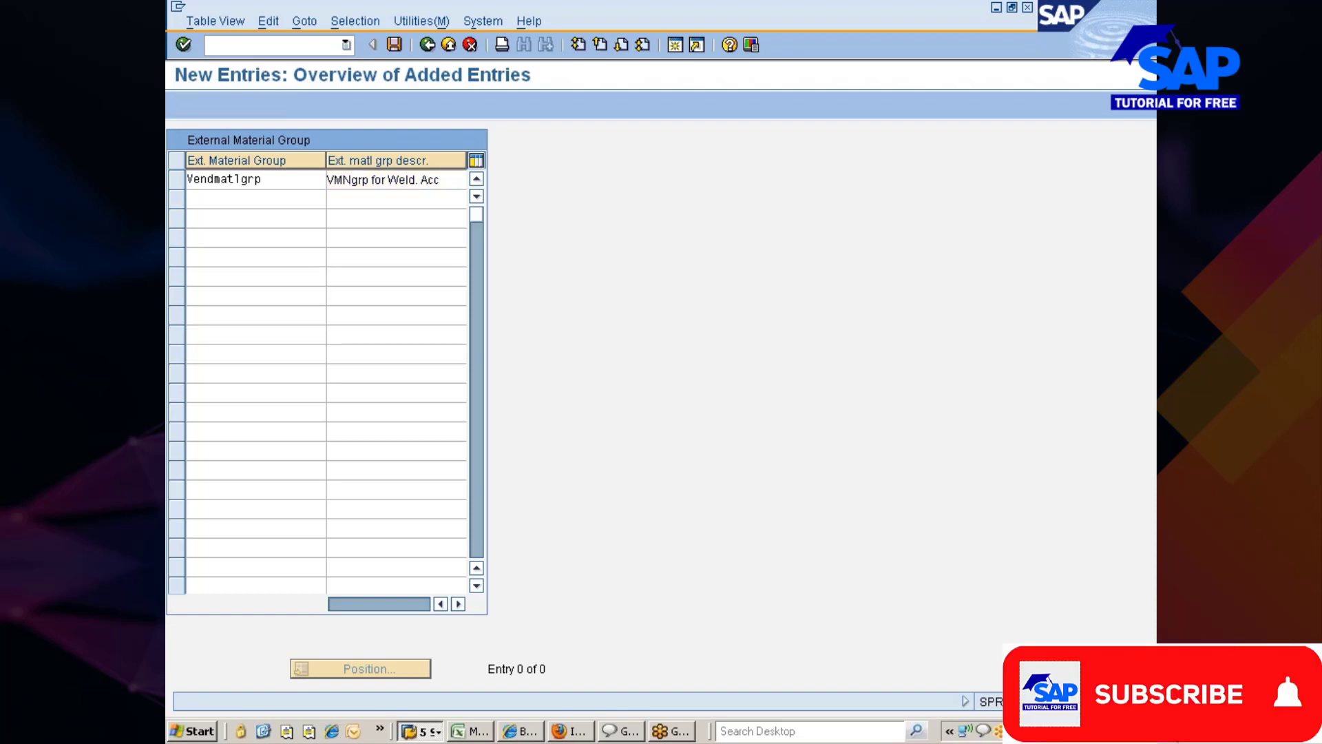
key(ctrl+s)
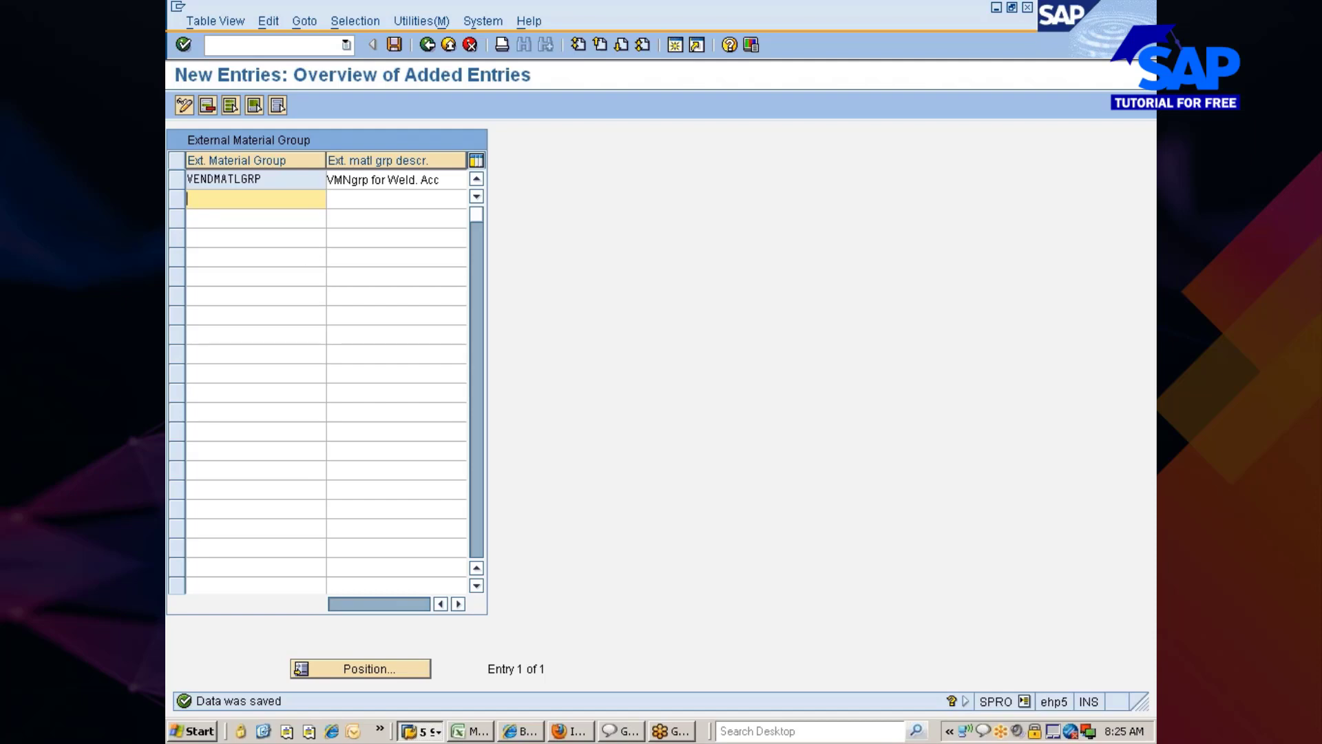
click(426, 45)
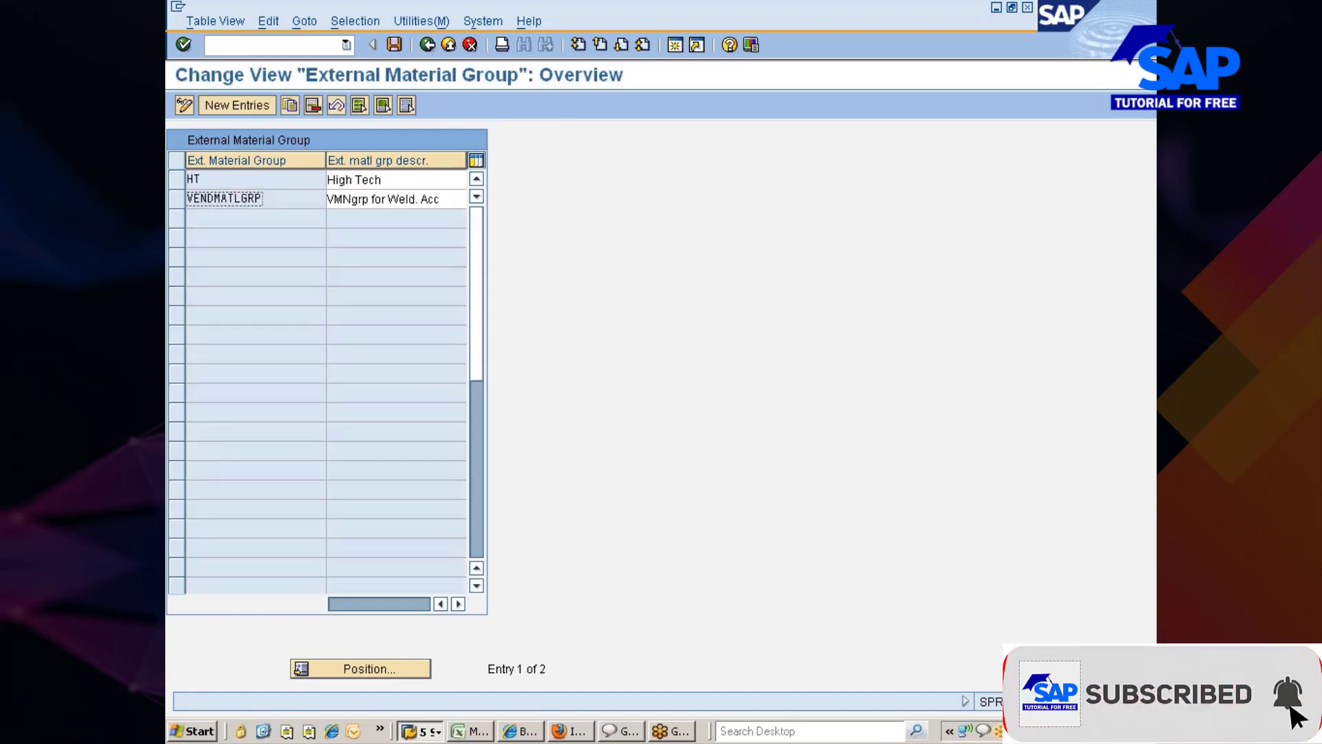
- Switch to the Create Material session, enter xsdddfgdf as the description, and set the base unit of measure to EA
click(427, 45)
click(555, 414)
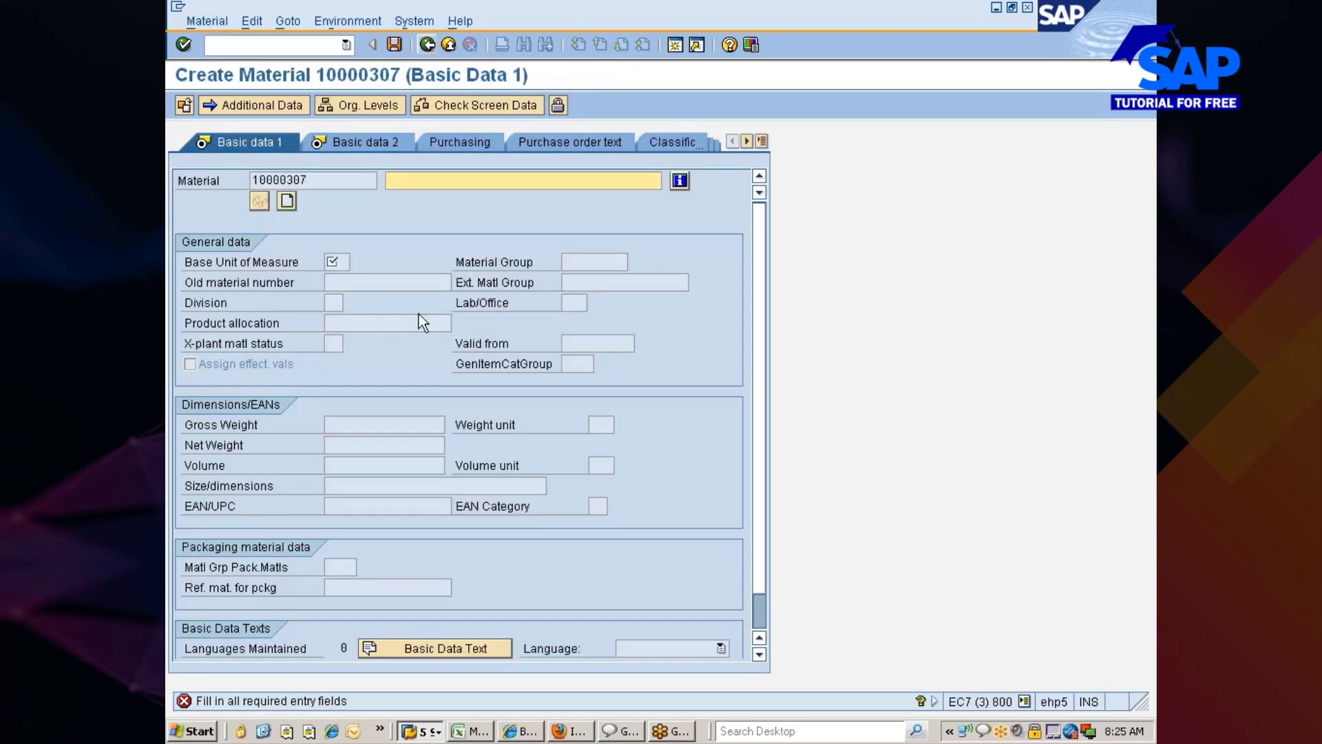
text(xsdddfgdf)
key(Return)
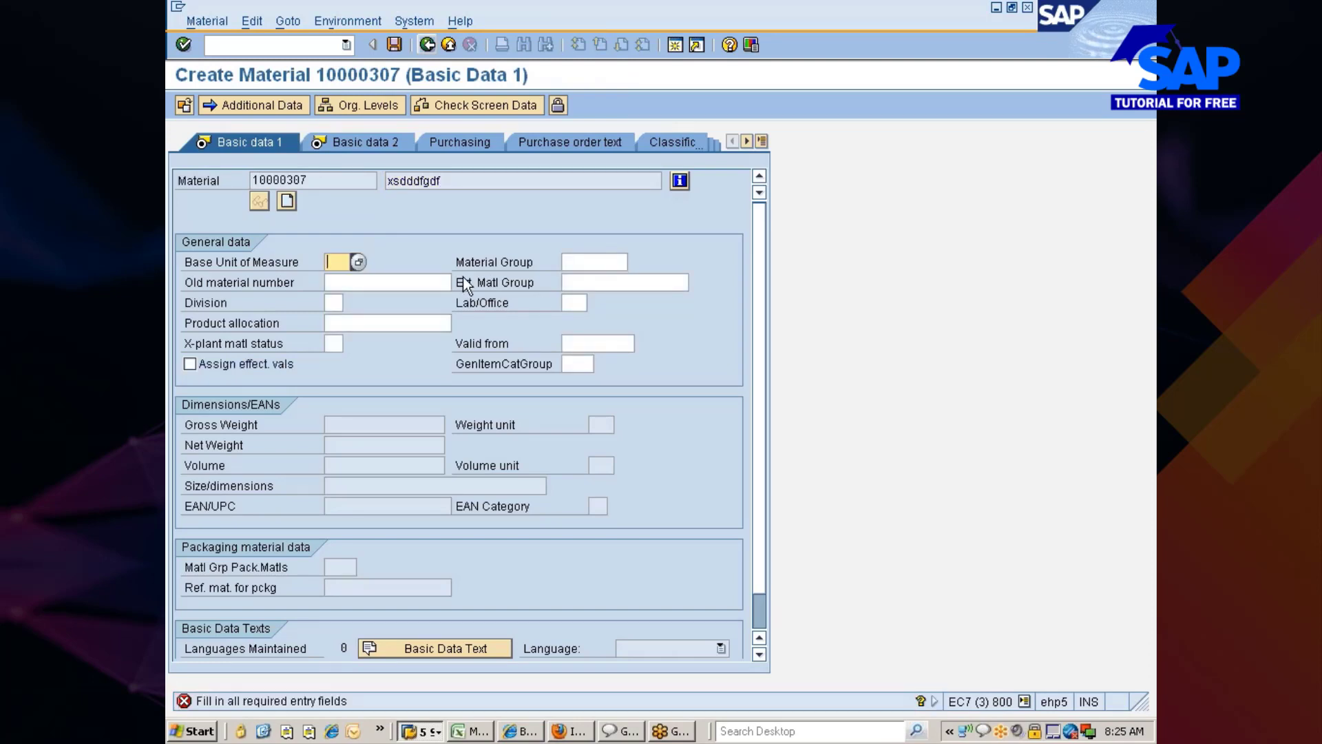
text(ea)
key(Tab)
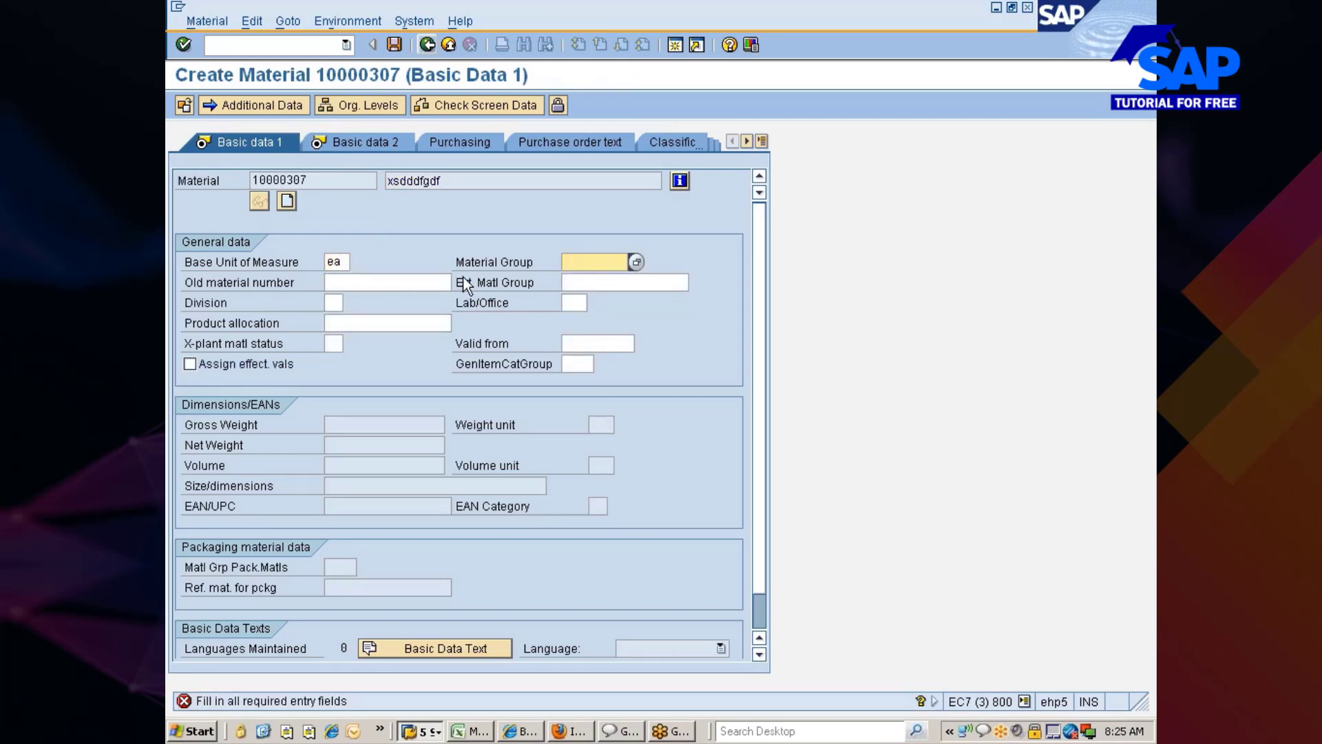
- Assign material group 100200 to the new material and dismiss the exit request to stay on Basic data 1
text(100200)
key(Return)
key(F3)
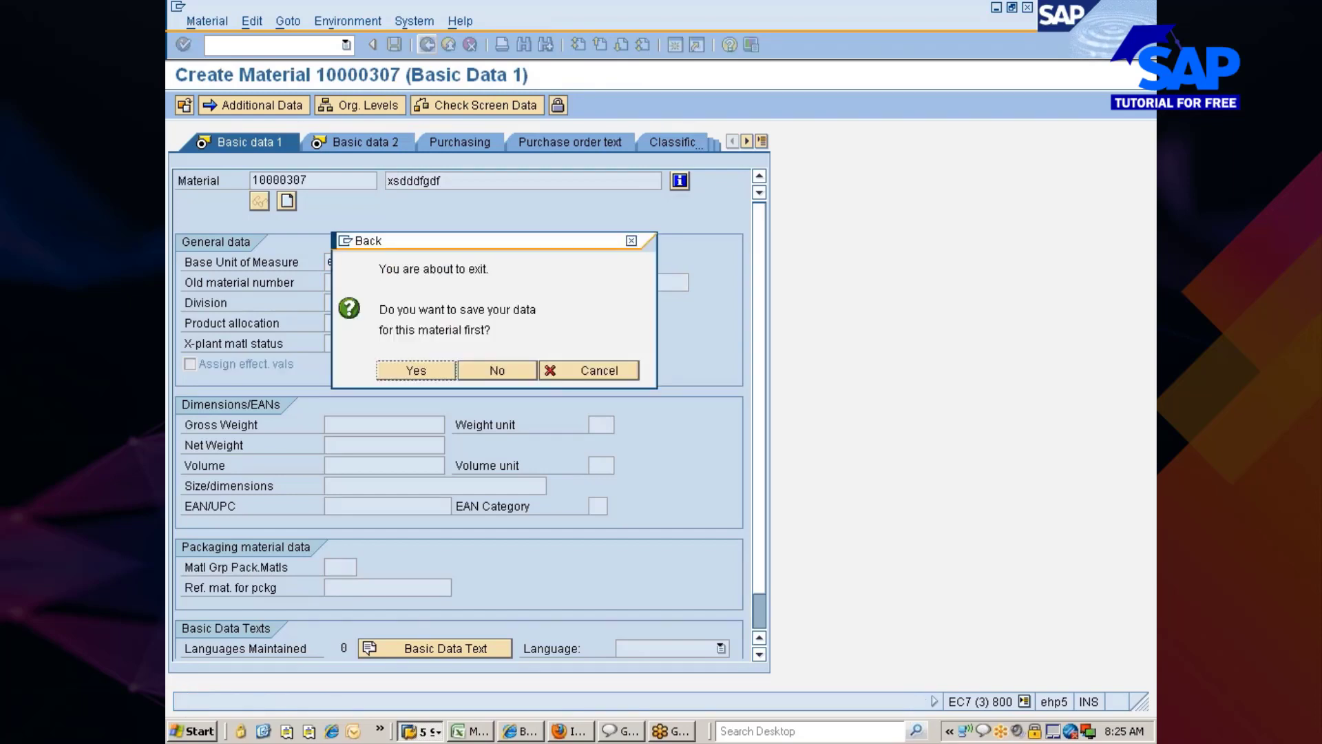
click(593, 369)
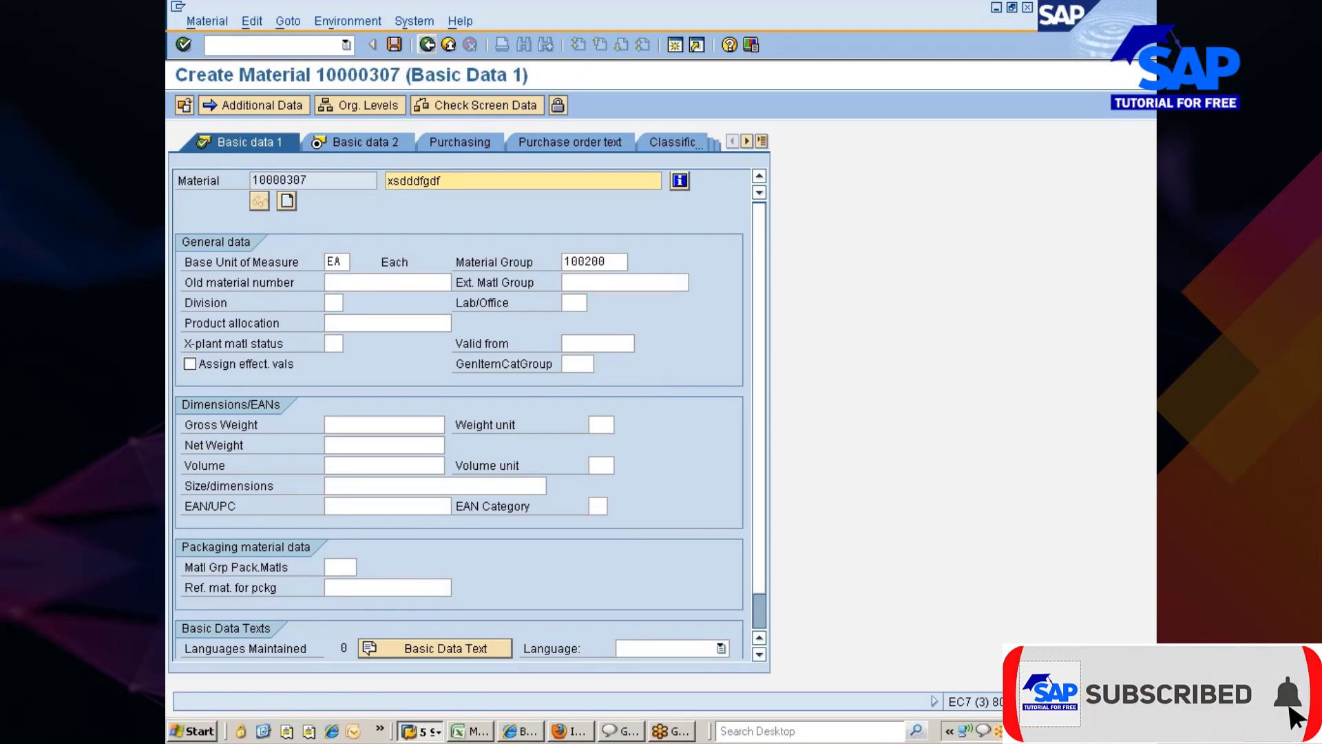
- Assign VENDMATLGRP as the external material group from the value list and highlight the value in its field
click(697, 283)
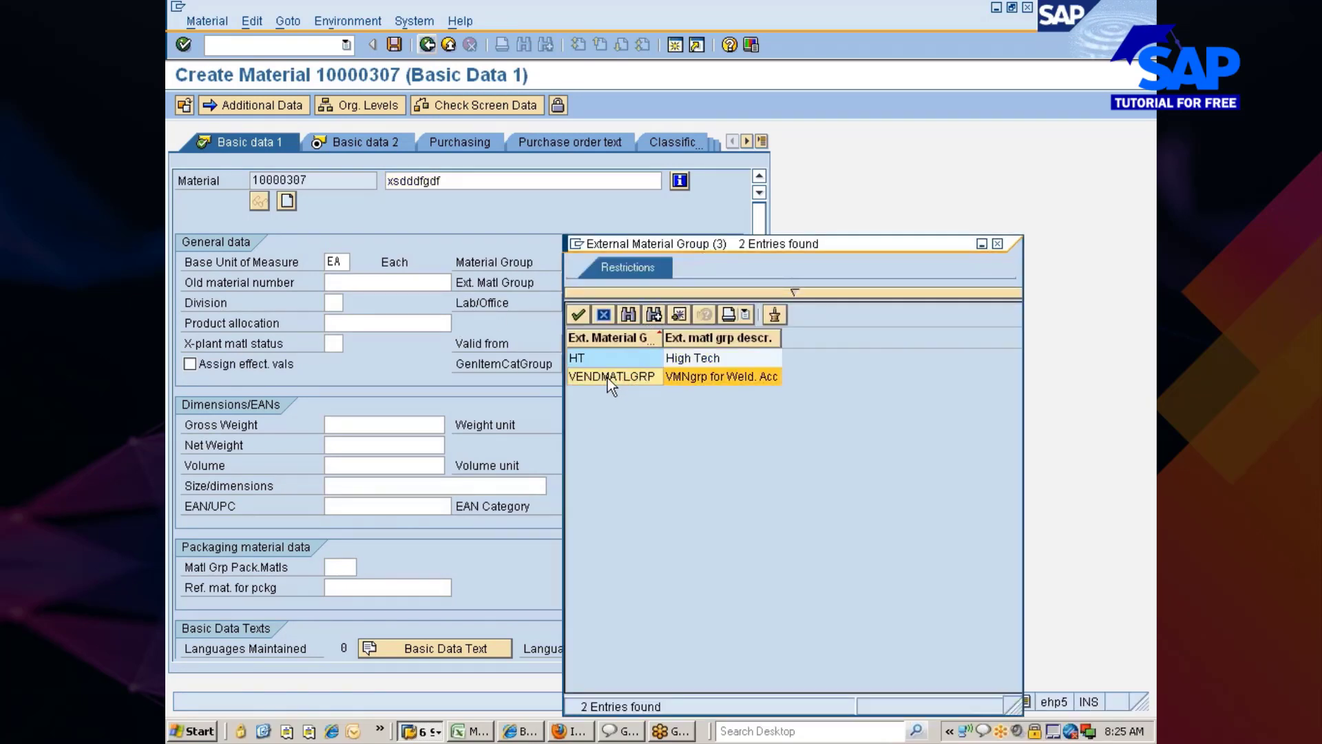
click(607, 376)
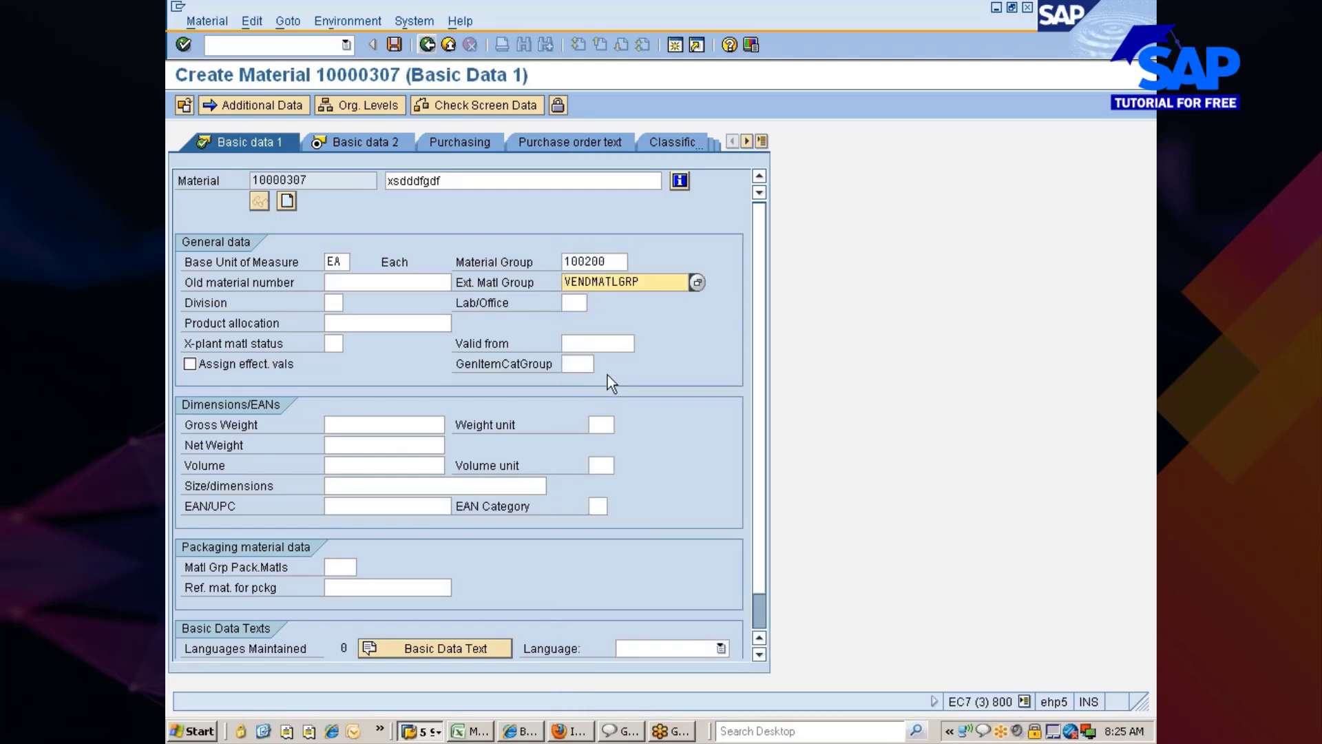
drag(584, 262, 563, 281)
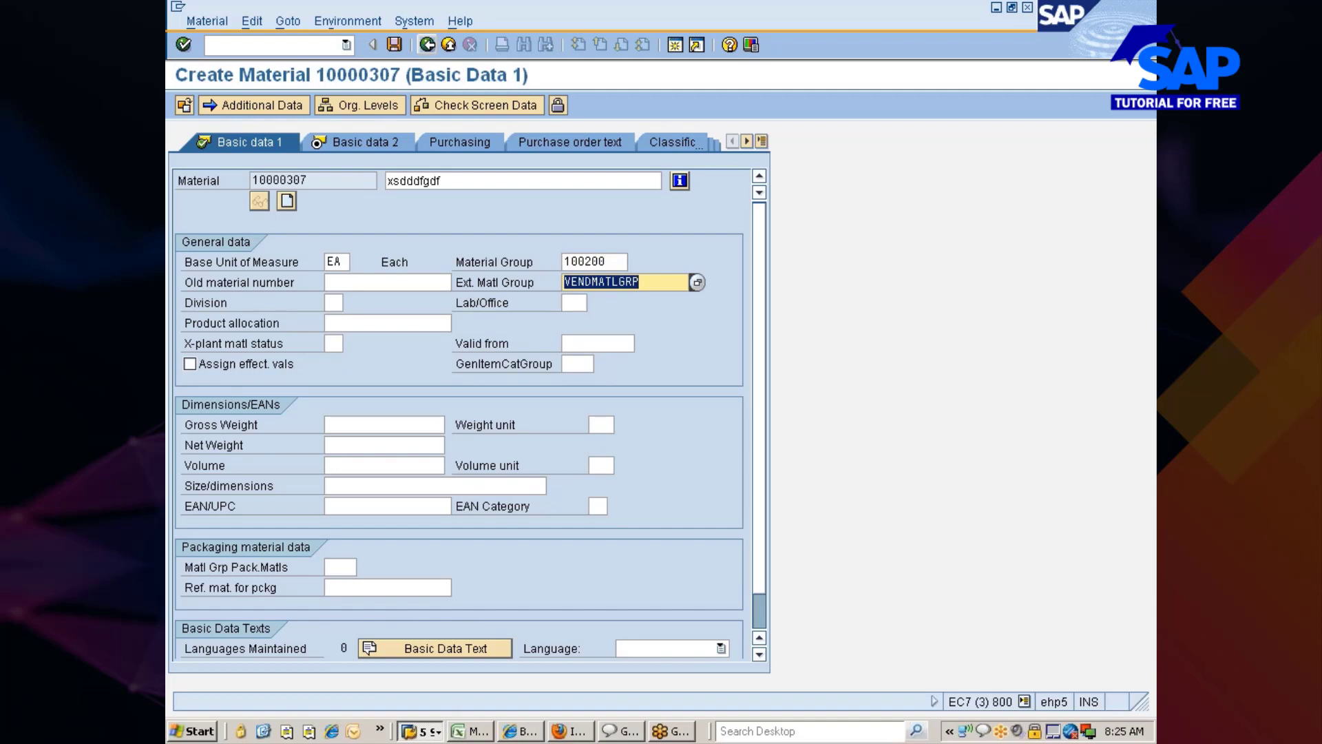
click(565, 281)
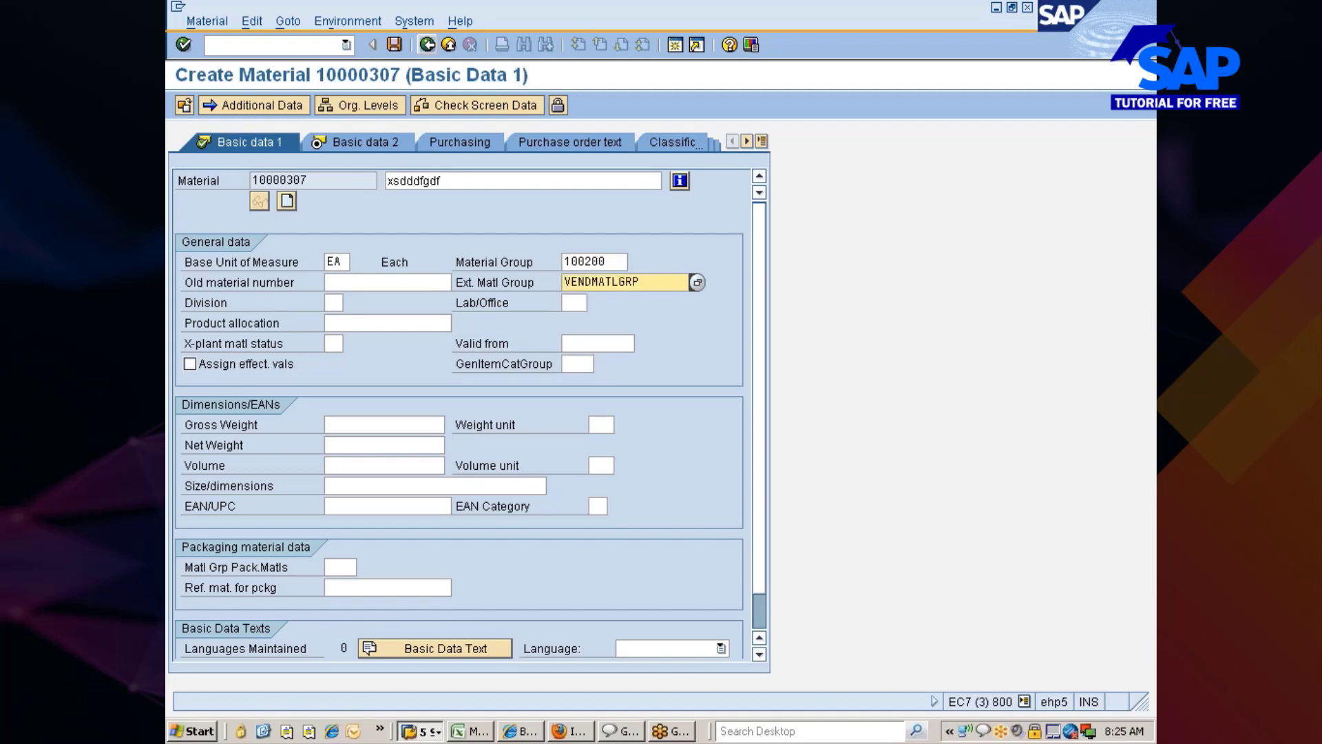
drag(640, 281, 564, 282)
click(565, 282)
drag(641, 282, 565, 282)
click(564, 282)
- Switch back to the External Material Group overview, leave it, and select Define Divisions in the IMG structure
key(alt+Tab)
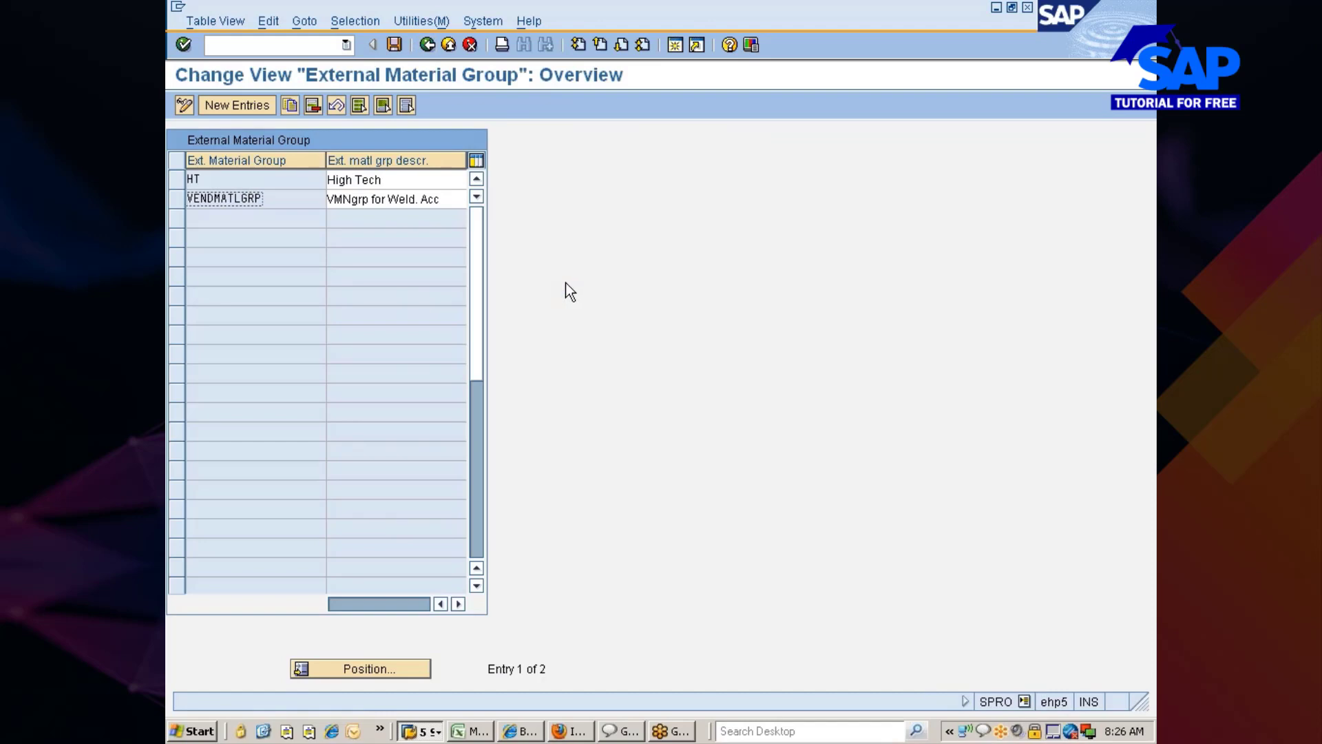
click(431, 46)
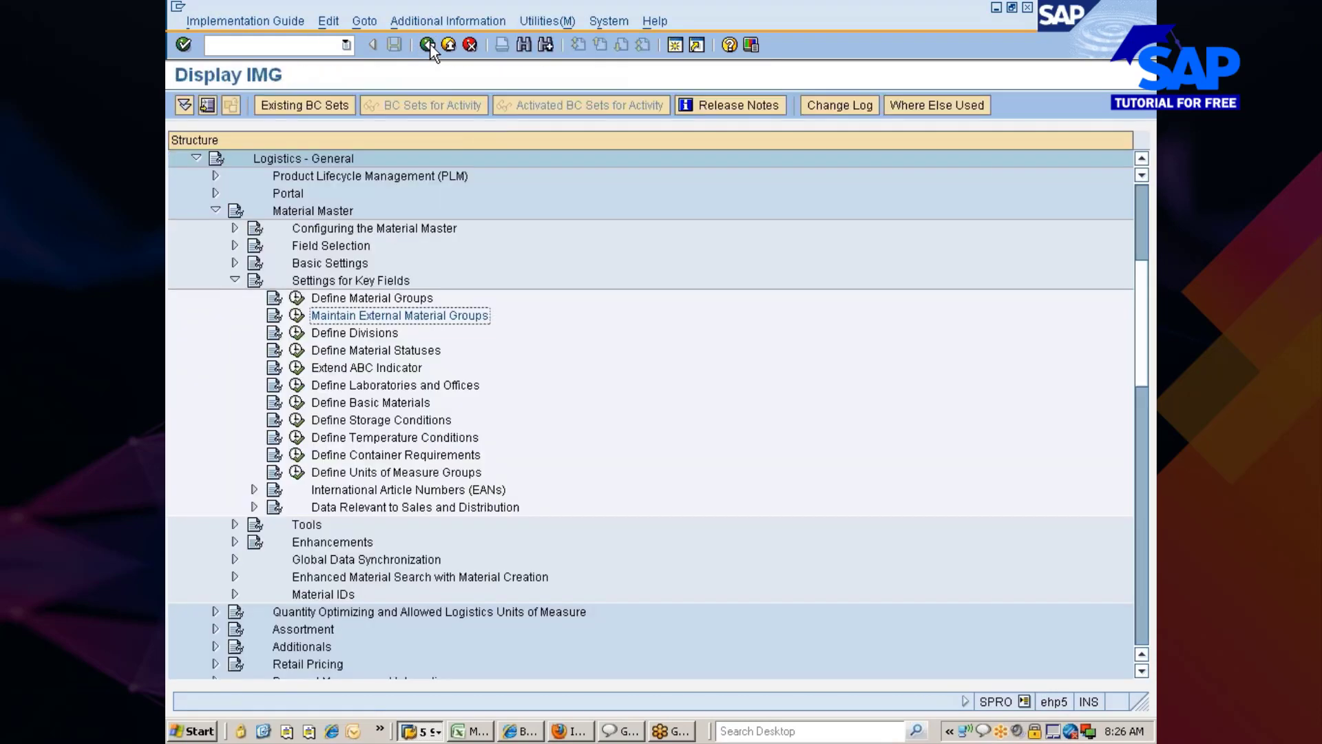
click(361, 333)
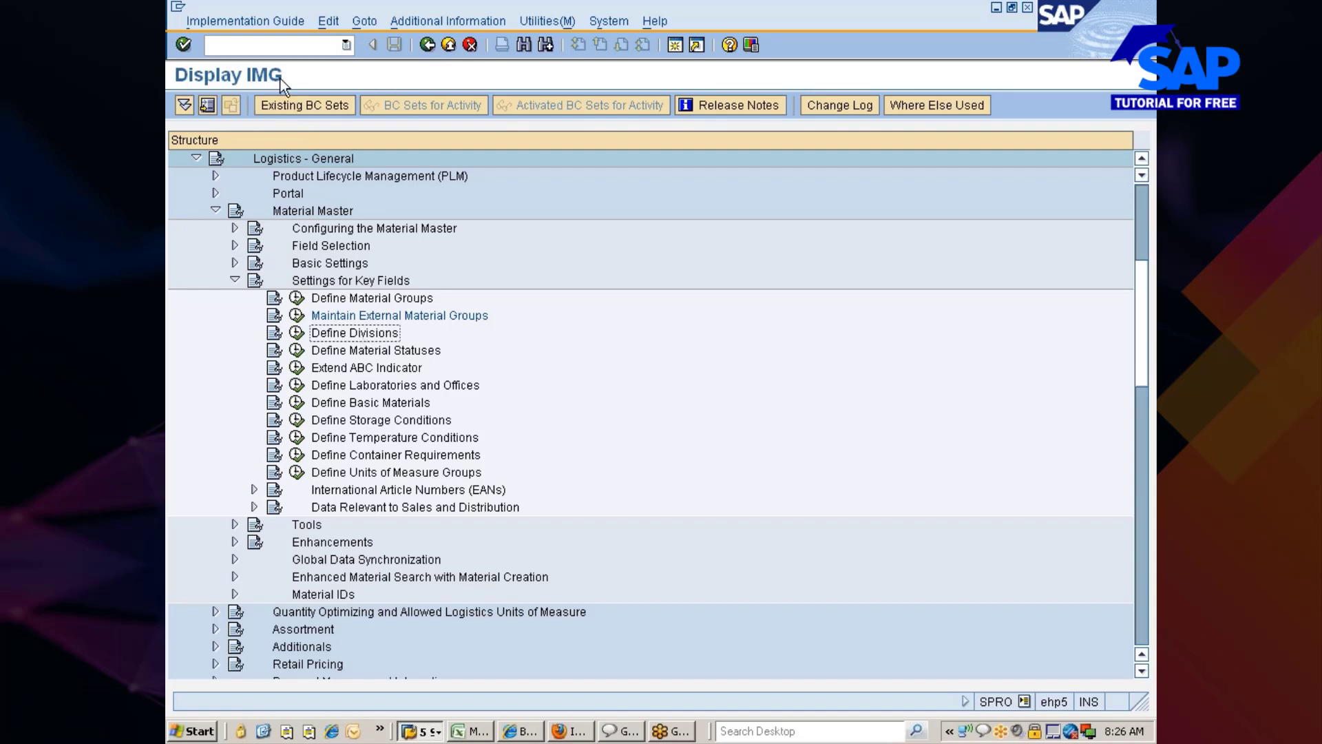
- Open the Company code organizational object in a new session
click(300, 53)
text(/oed06)
key(Return)
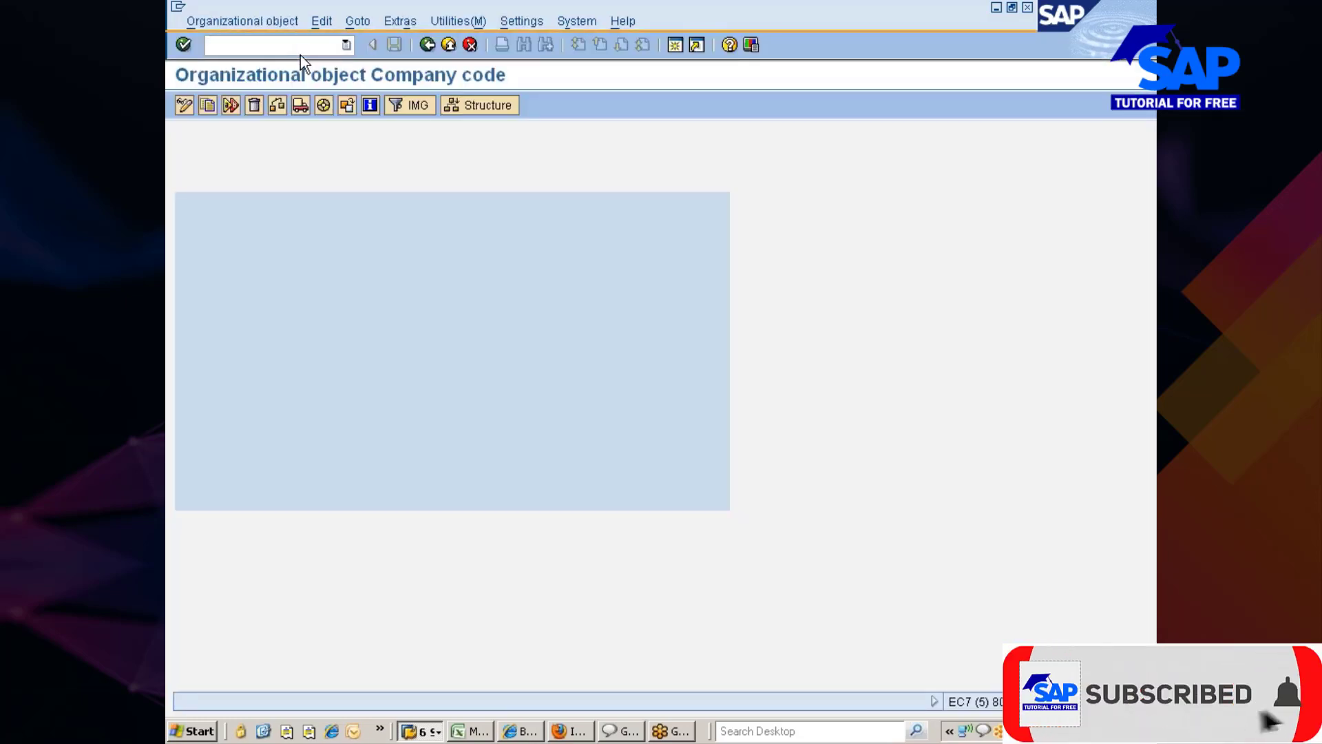
click(201, 103)
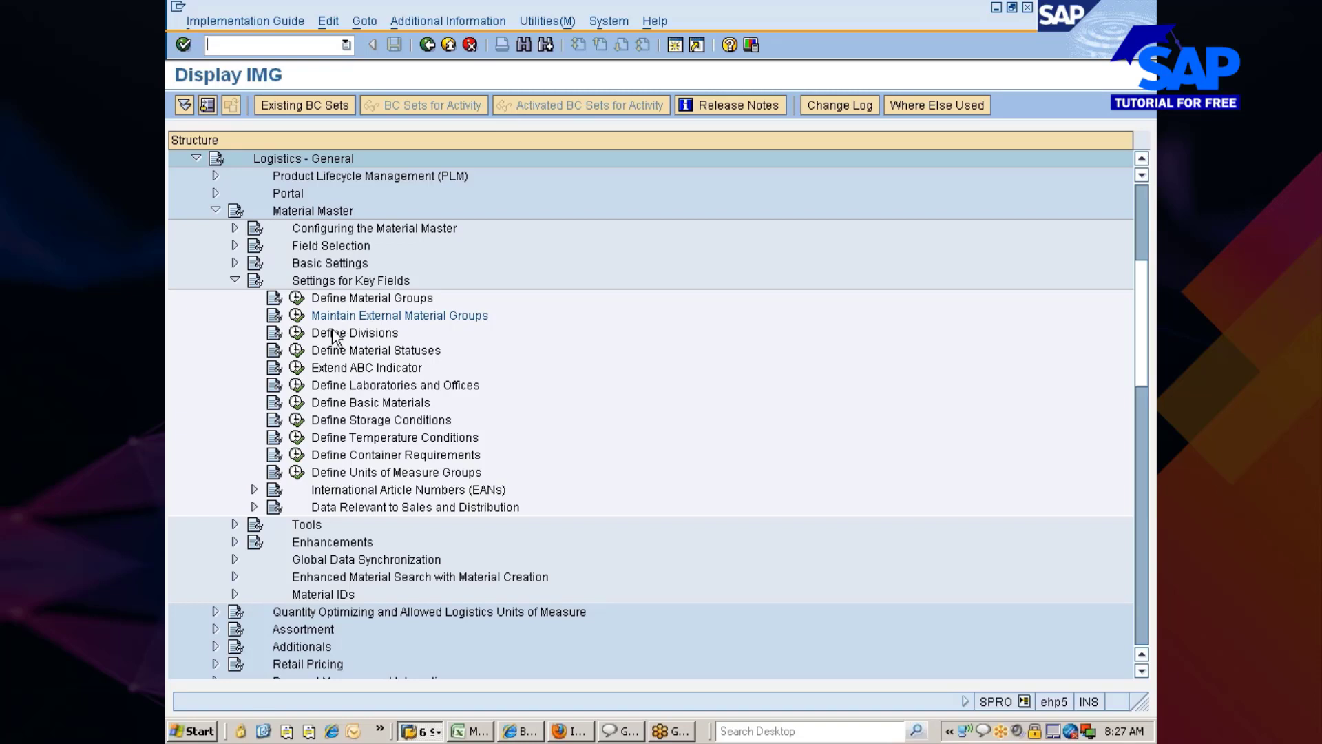
- Return to the IMG session and open the Define Divisions activity under Settings for Key Fields
double_click(375, 334)
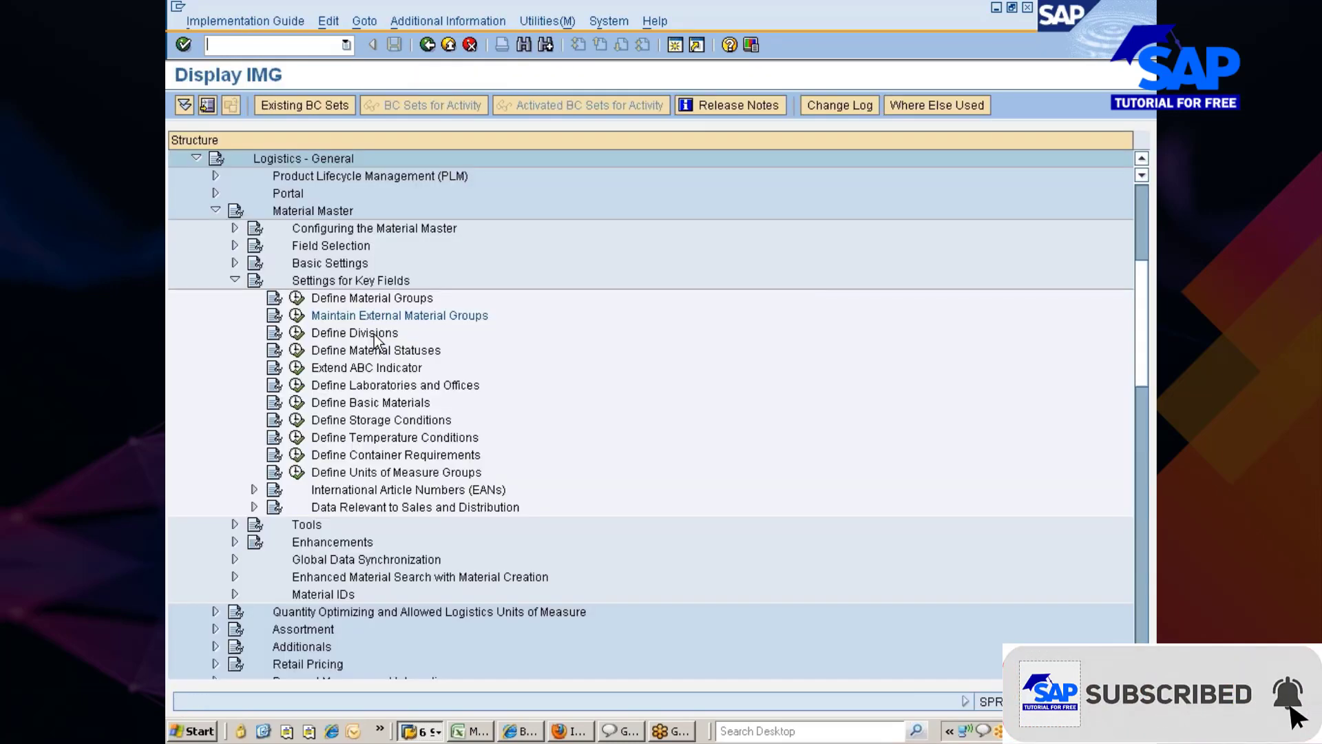
double_click(376, 335)
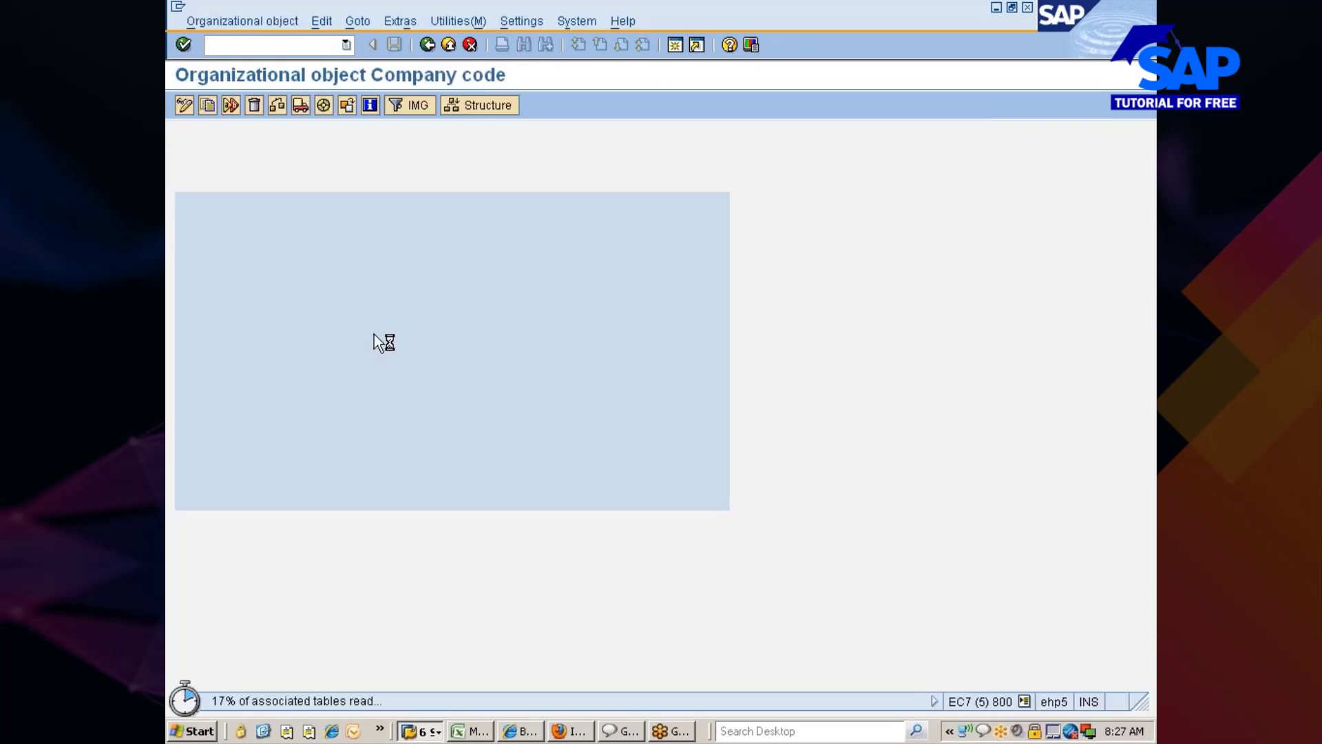
click(177, 7)
click(202, 196)
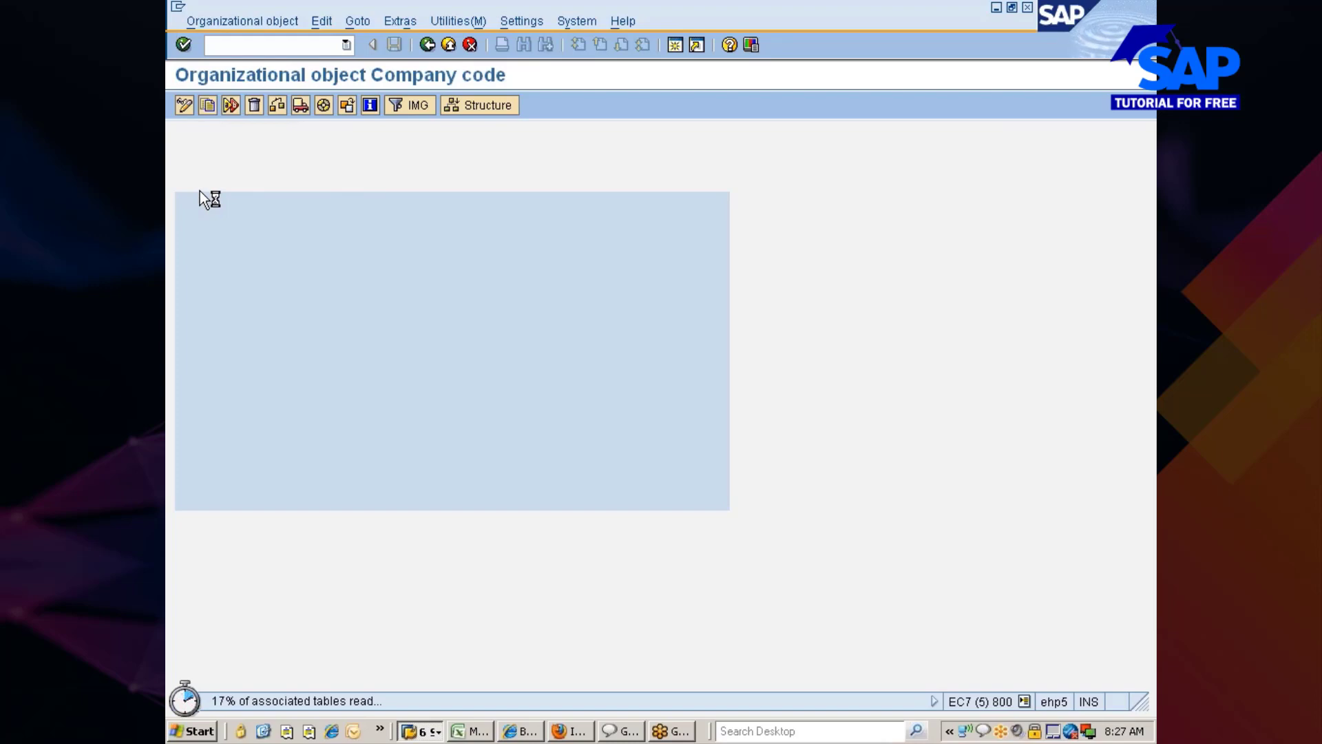
key(alt+Tab)
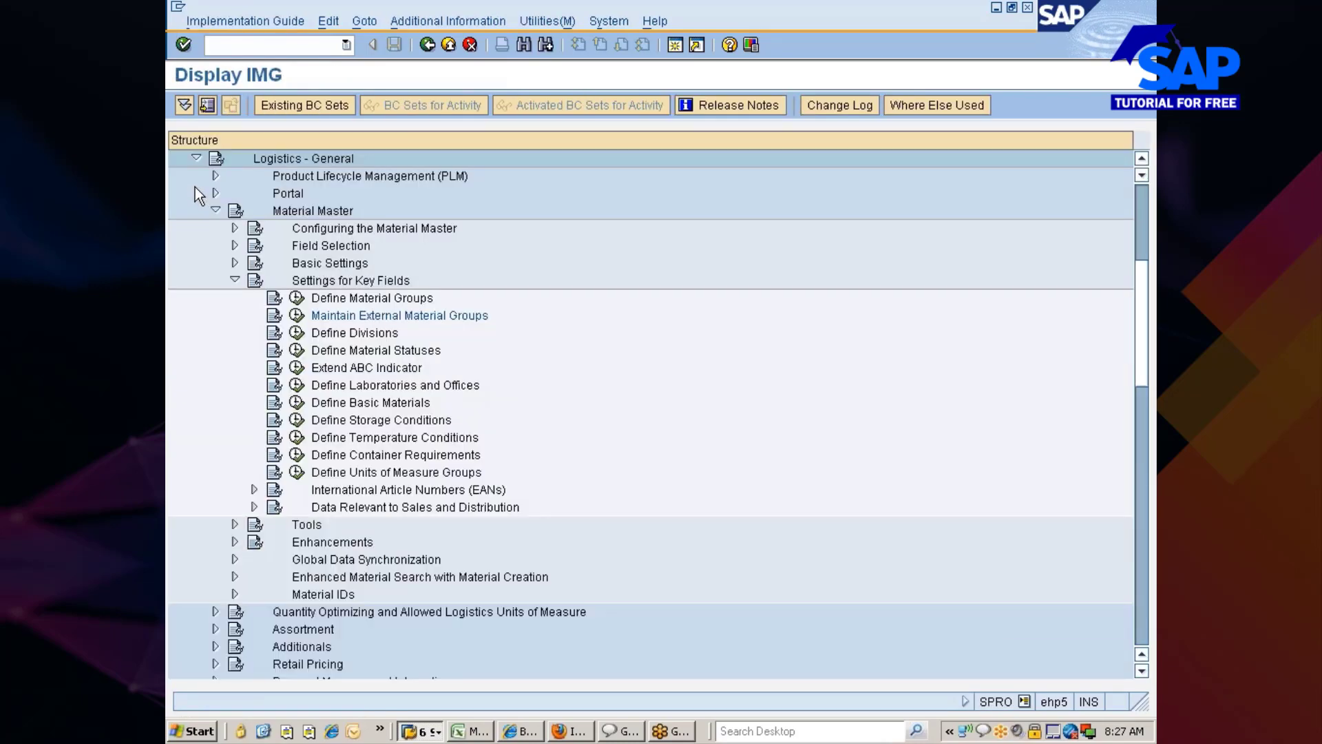
click(347, 334)
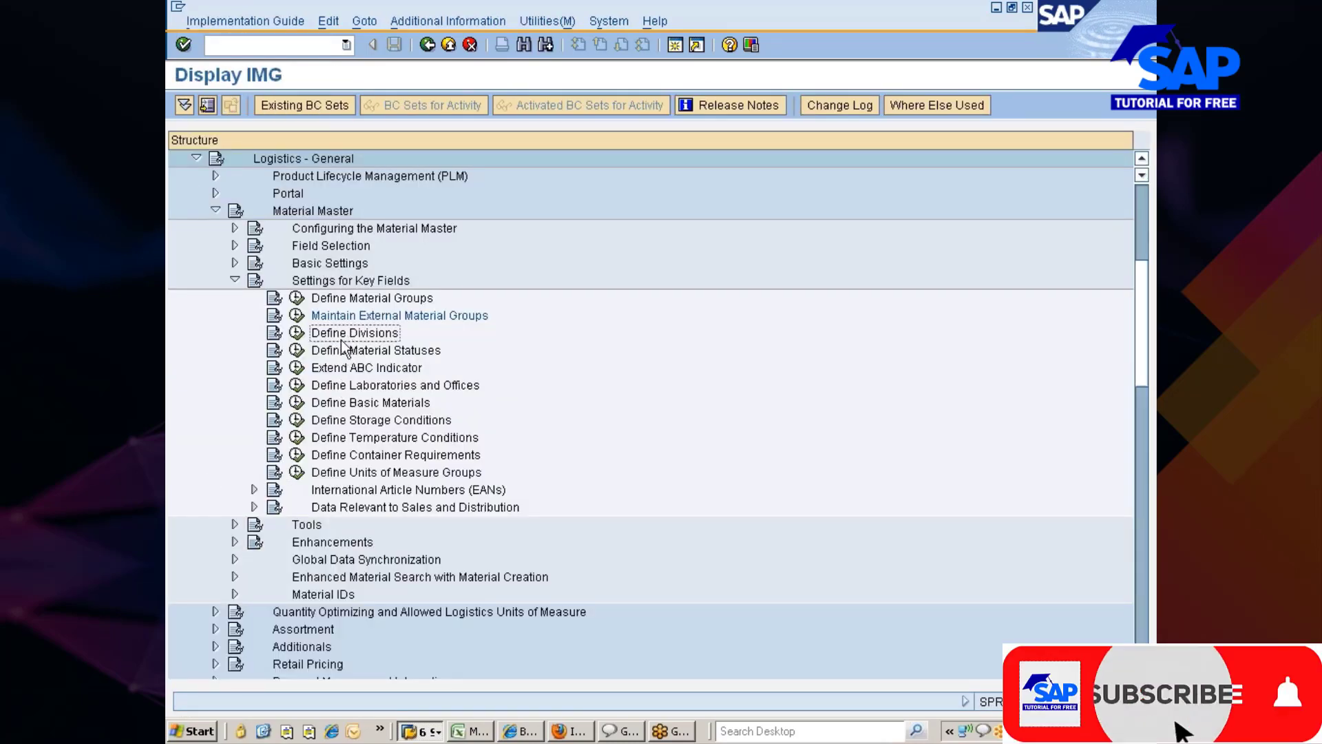
click(296, 334)
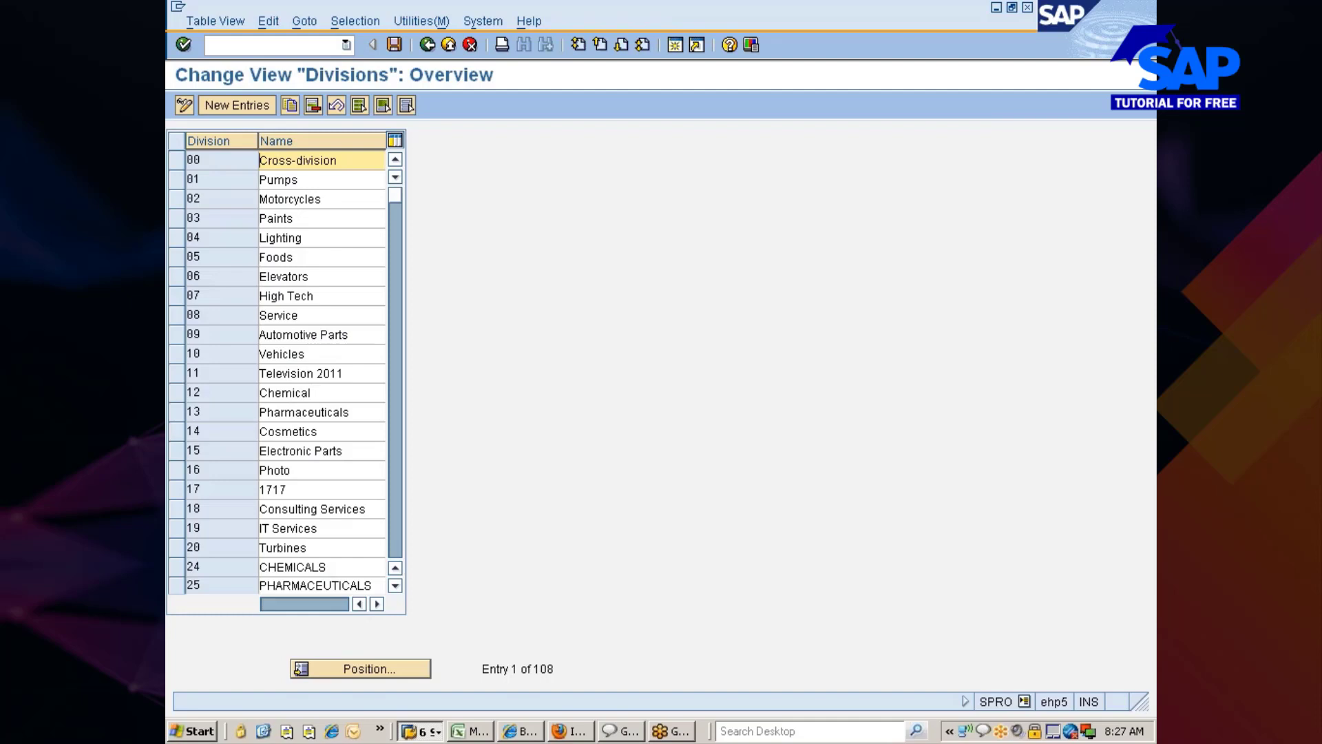
- Reset the Company code session, open the company code organizational structure with EC01, and switch back to the Divisions overview
text(/n)
key(Return)
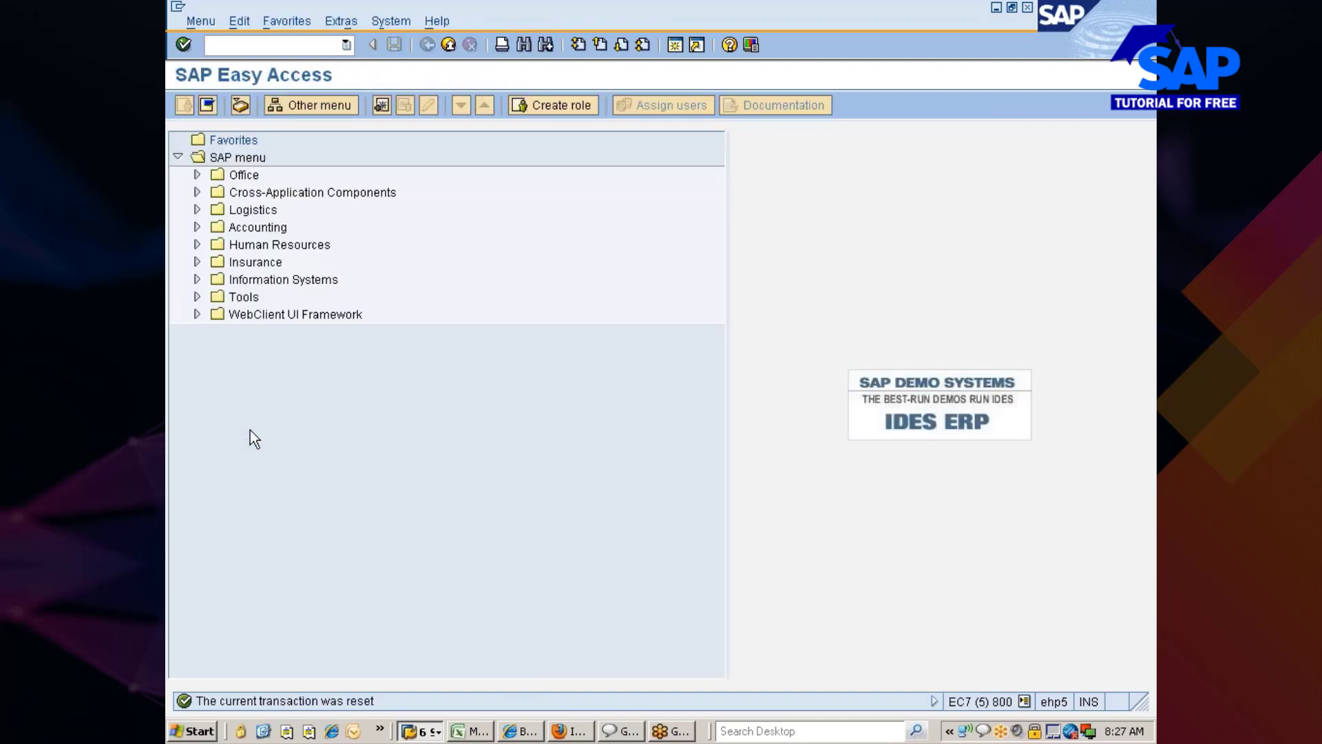
text(/nec01)
key(Return)
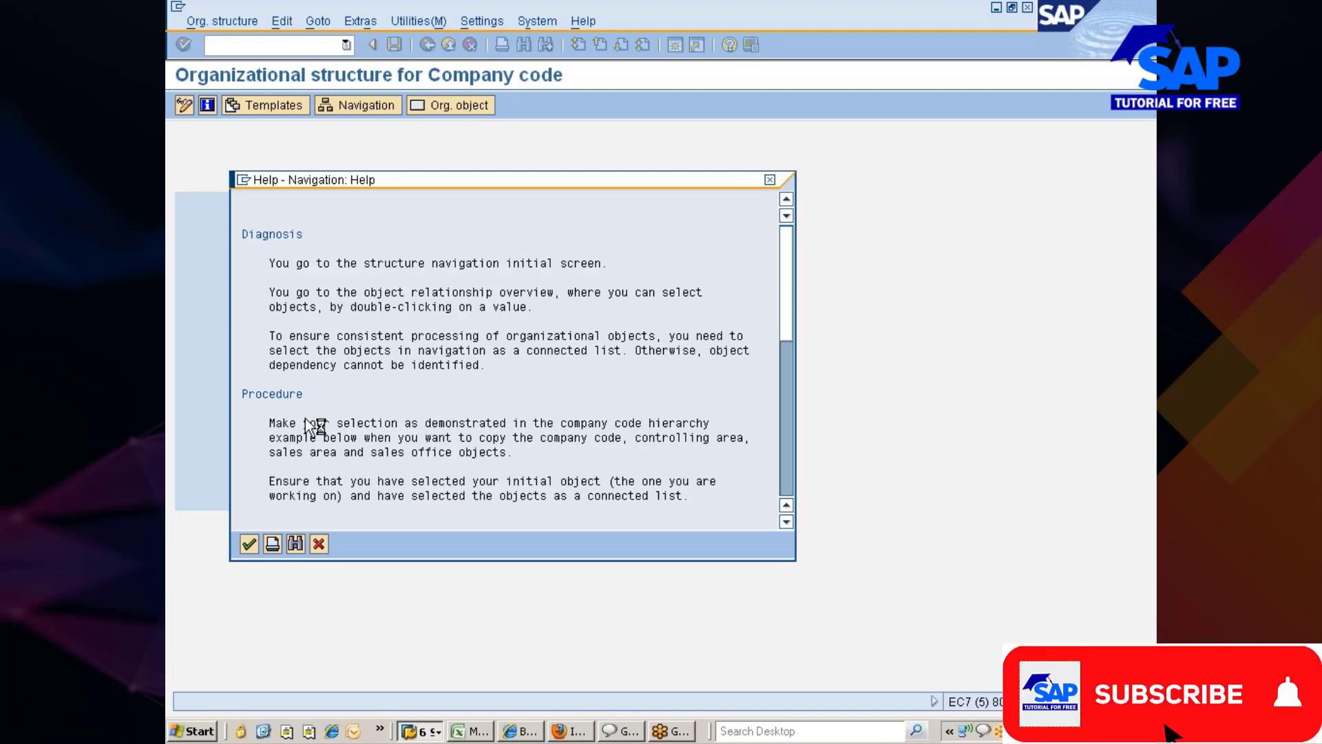
key(alt+Tab)
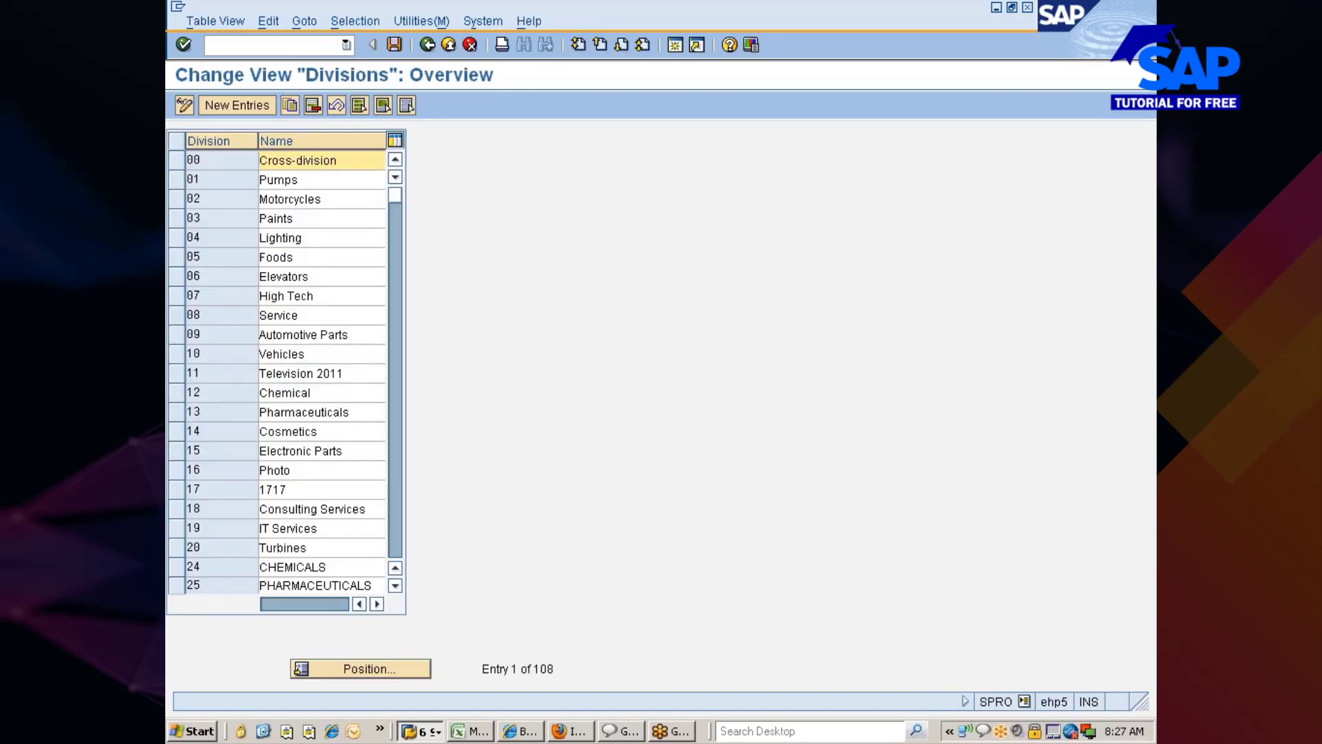
- Scan the Divisions overview and position the list at division 85
click(274, 525)
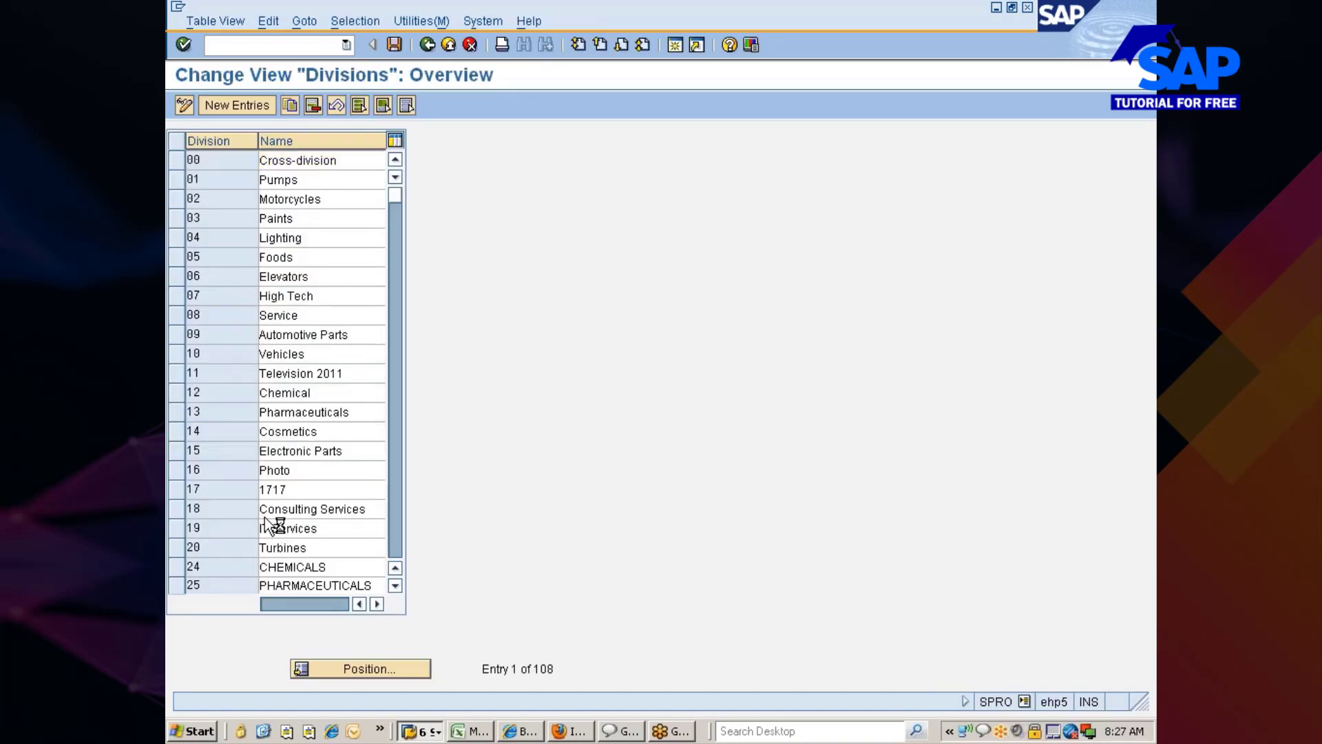
scroll(263, 520, down, 1)
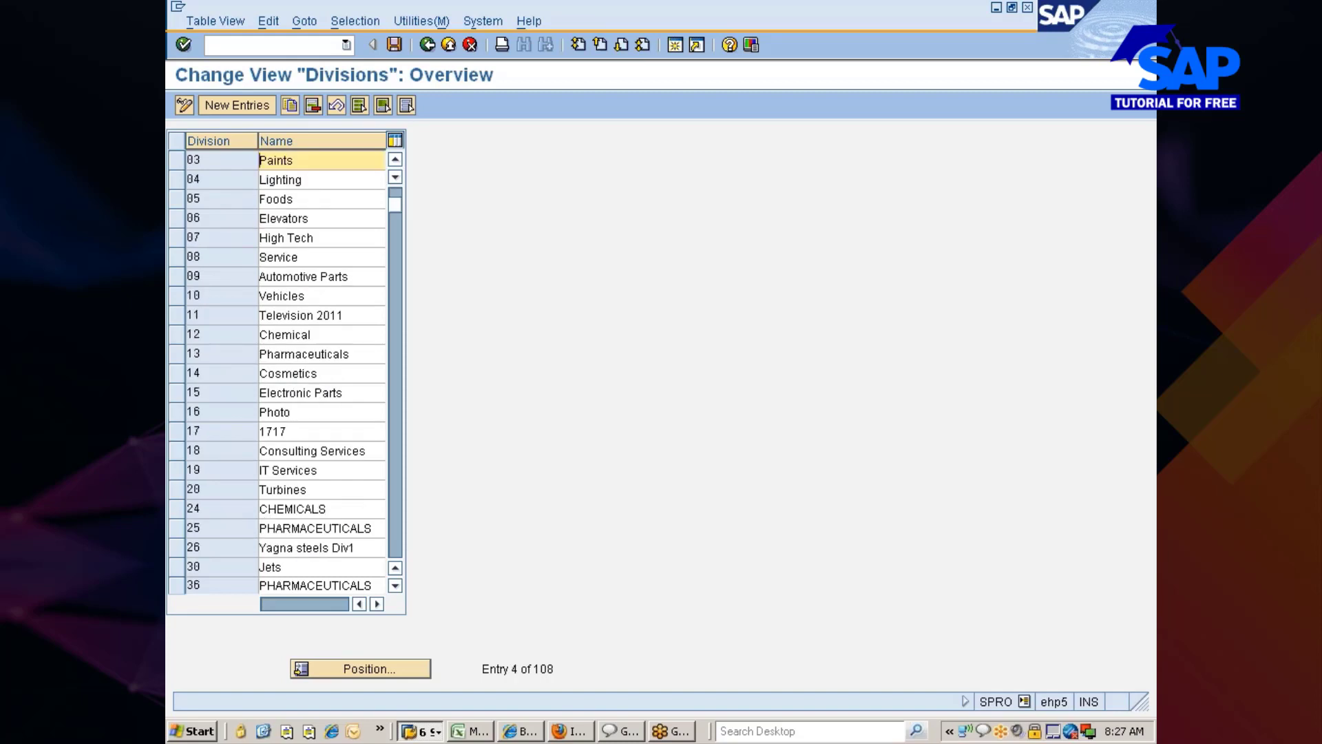
click(348, 668)
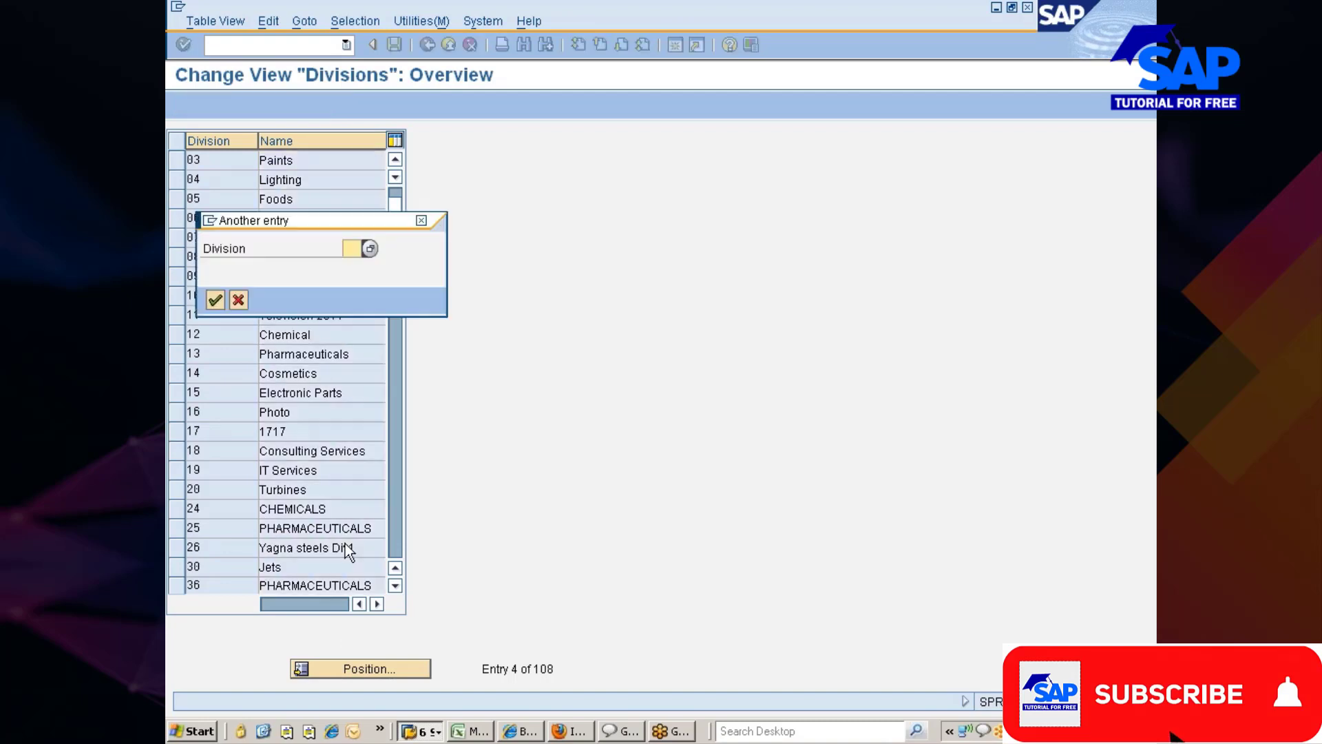
text(85)
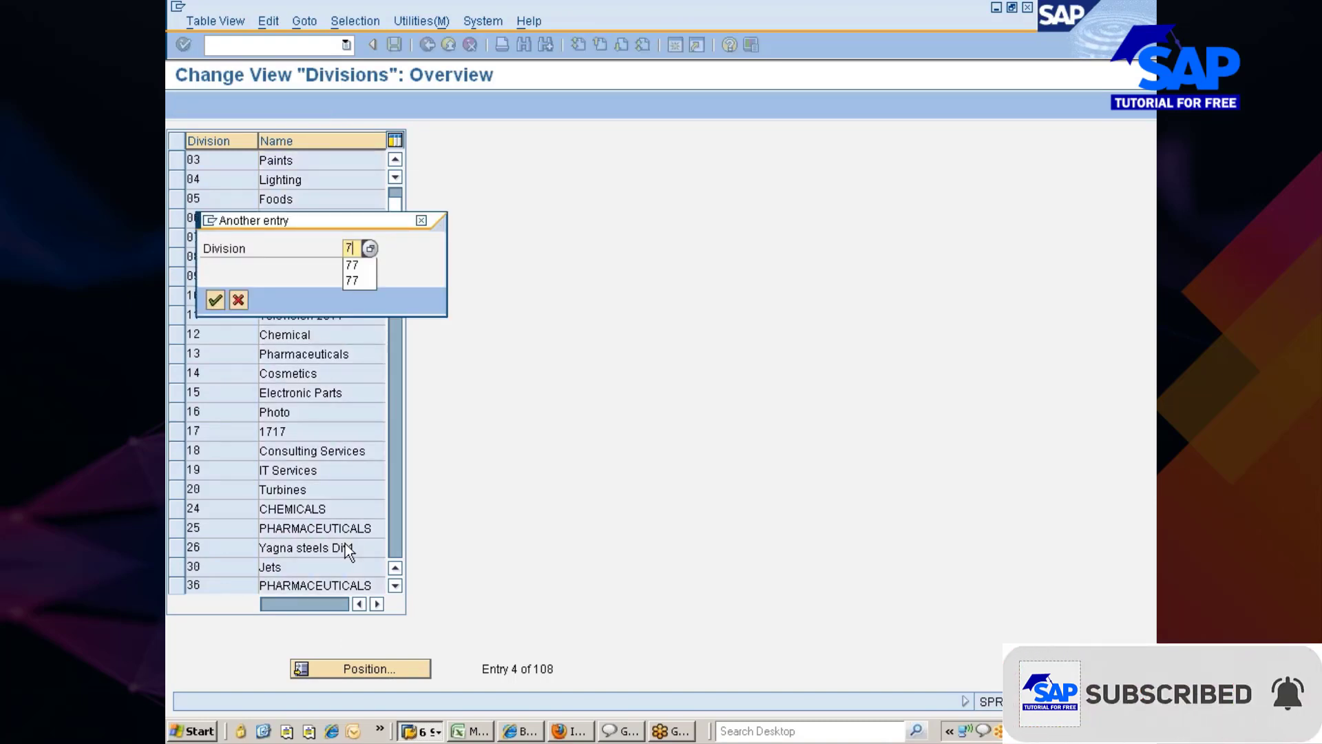
key(Return)
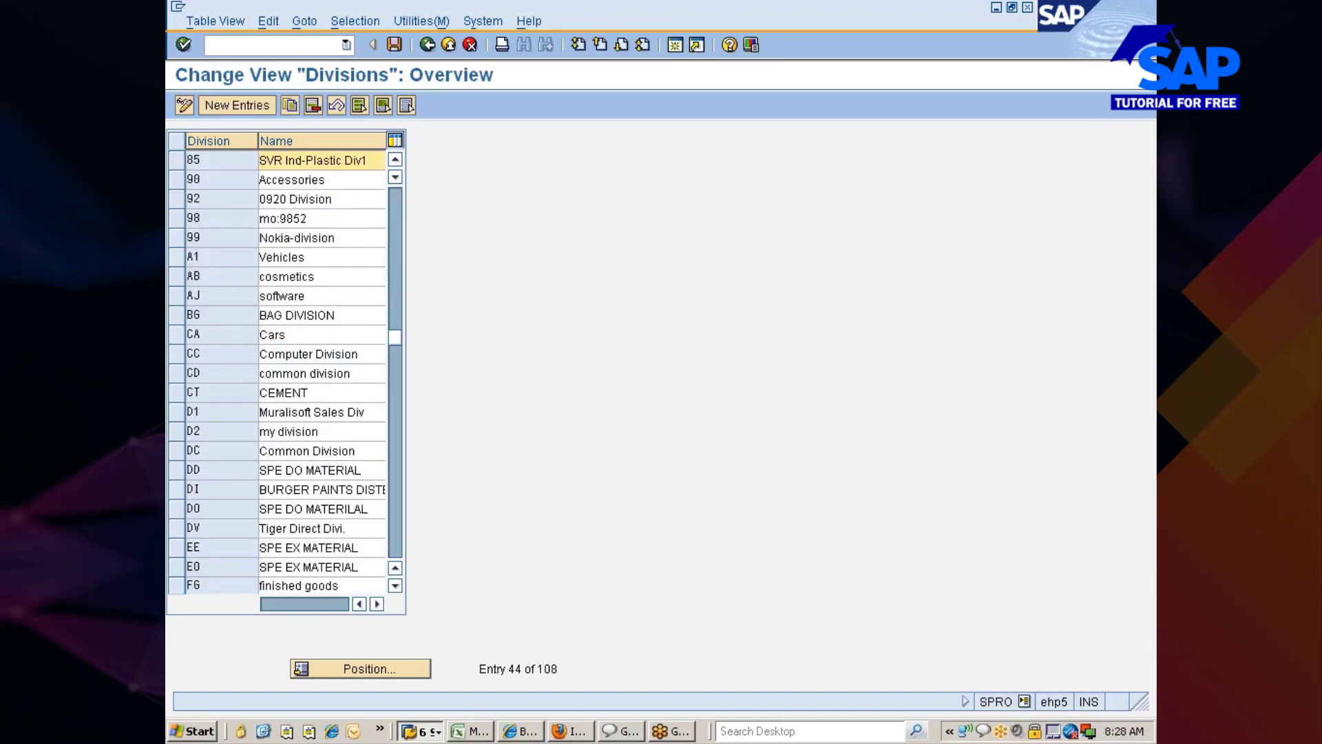
- Find division 77 (Division for Nissan) in the list, select its row, and examine its name
click(261, 548)
text(VENDM)
scroll(202, 140, up, 1)
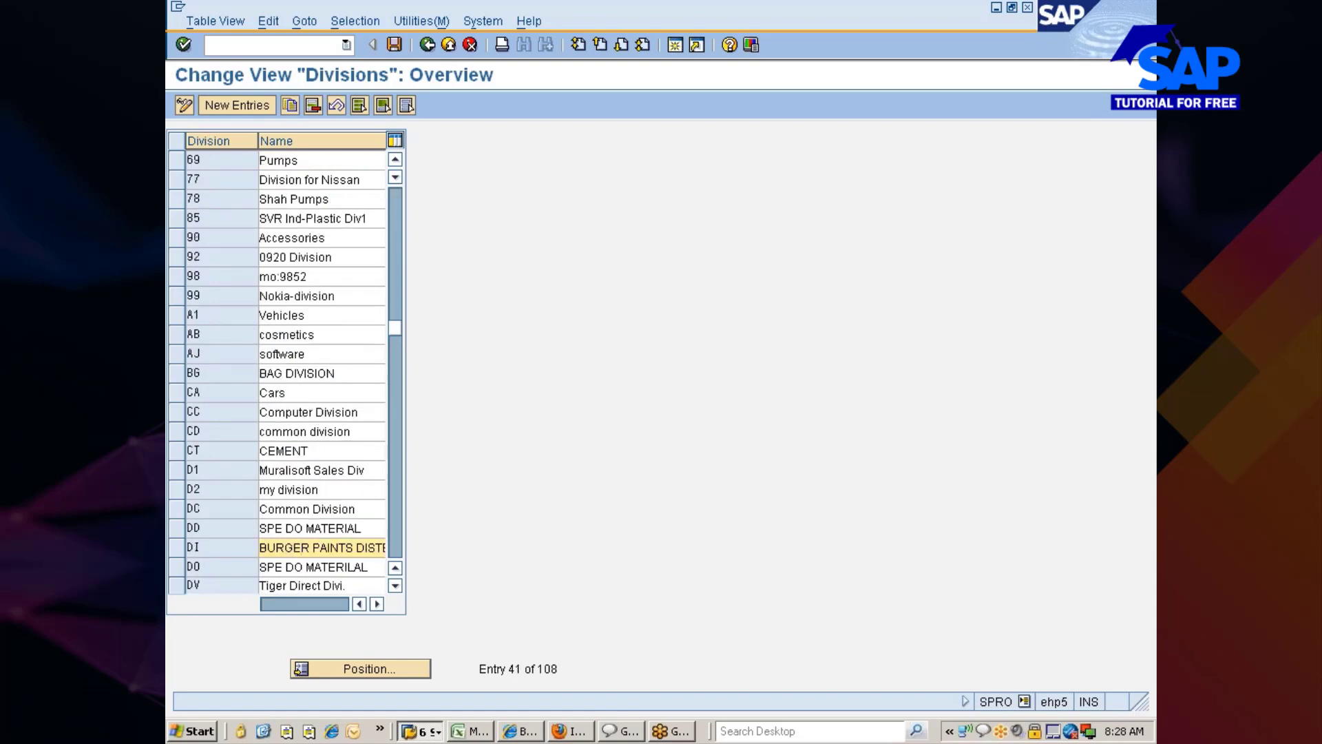
click(180, 180)
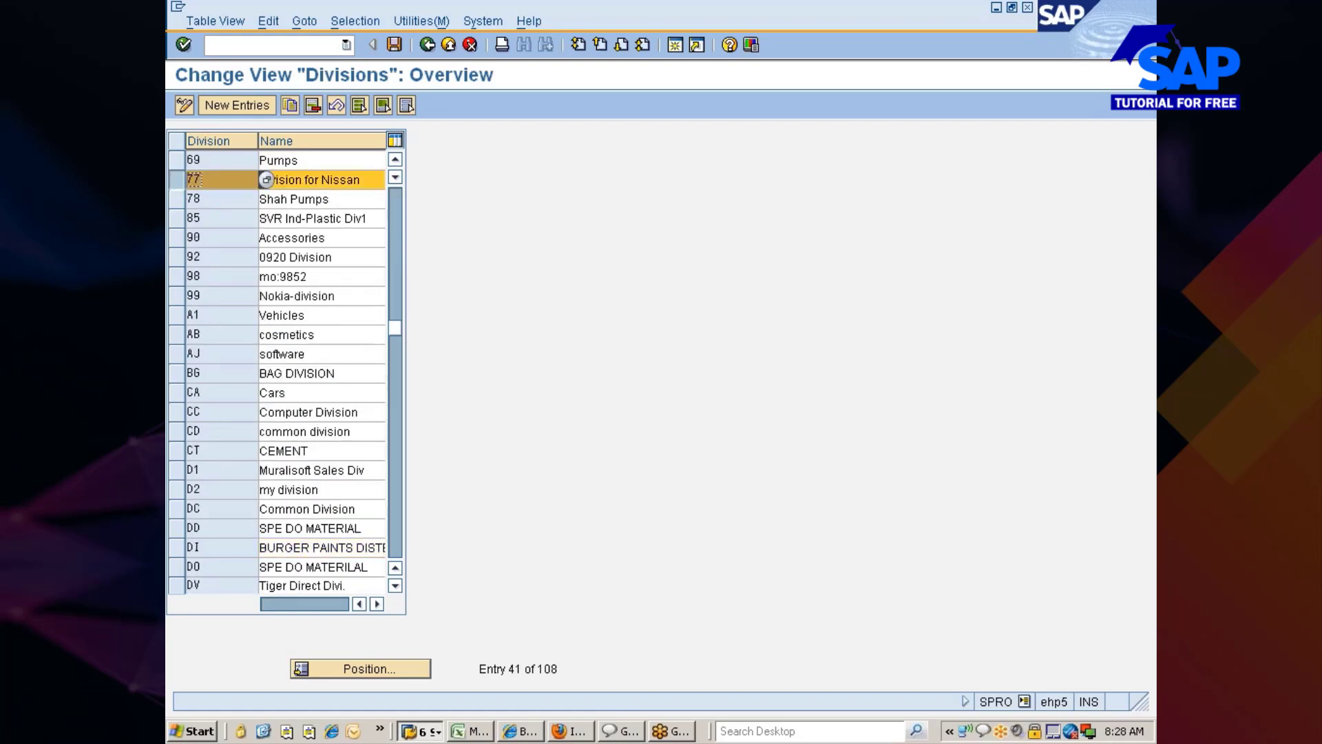
click(362, 180)
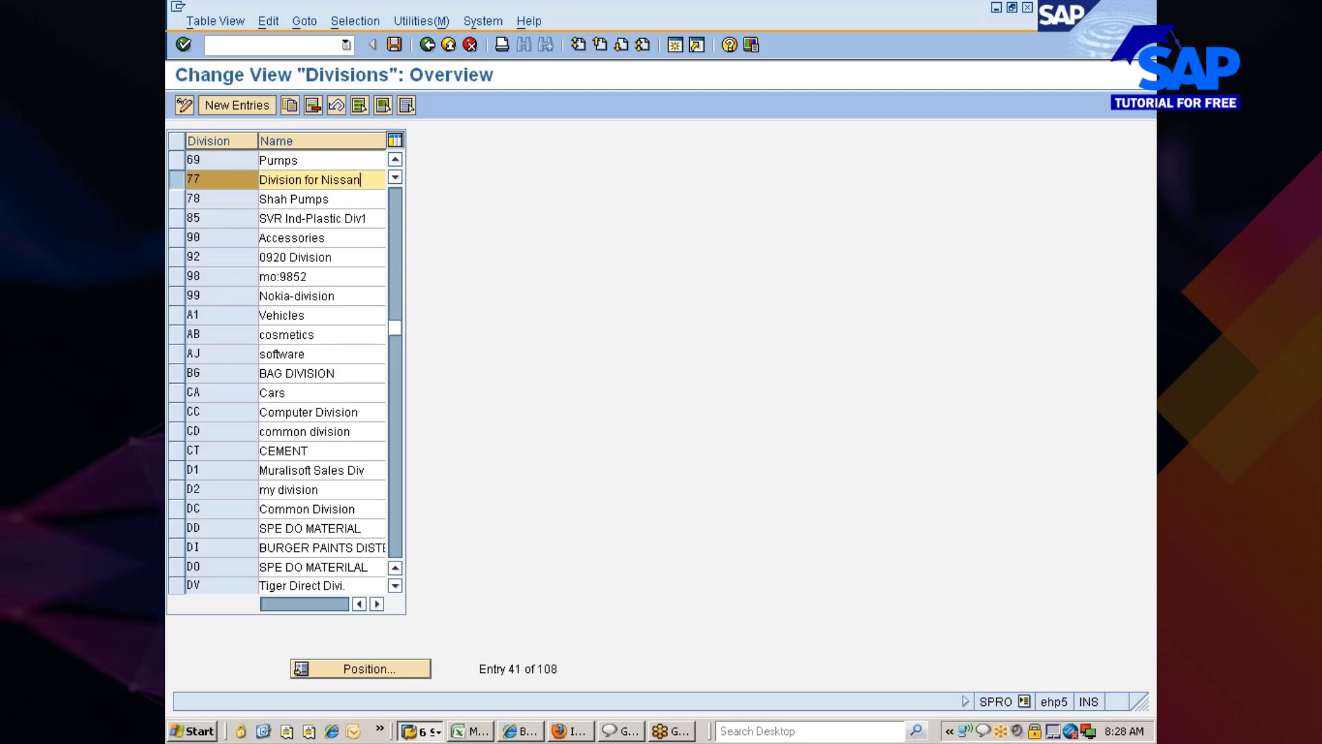
- Open the new entries table for divisions, leave it and the overview without saving, and return to the IMG structure
click(241, 104)
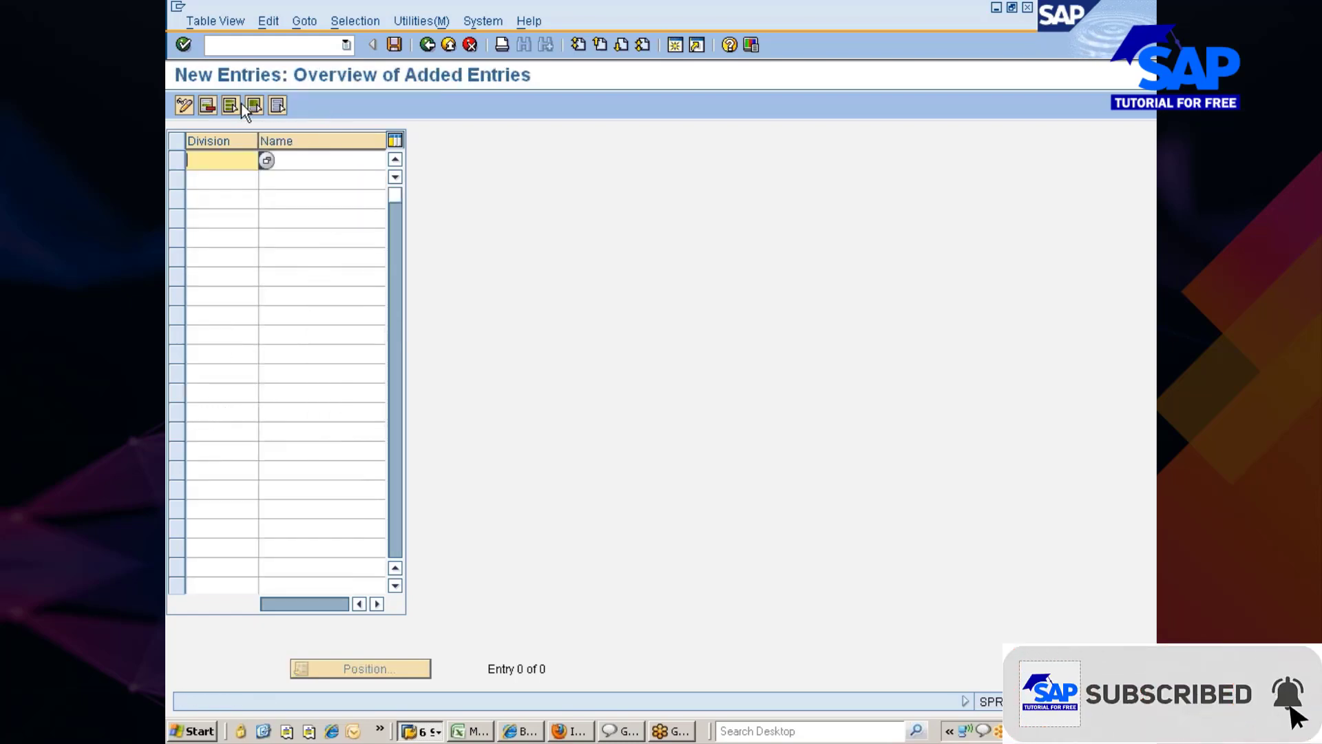
click(427, 45)
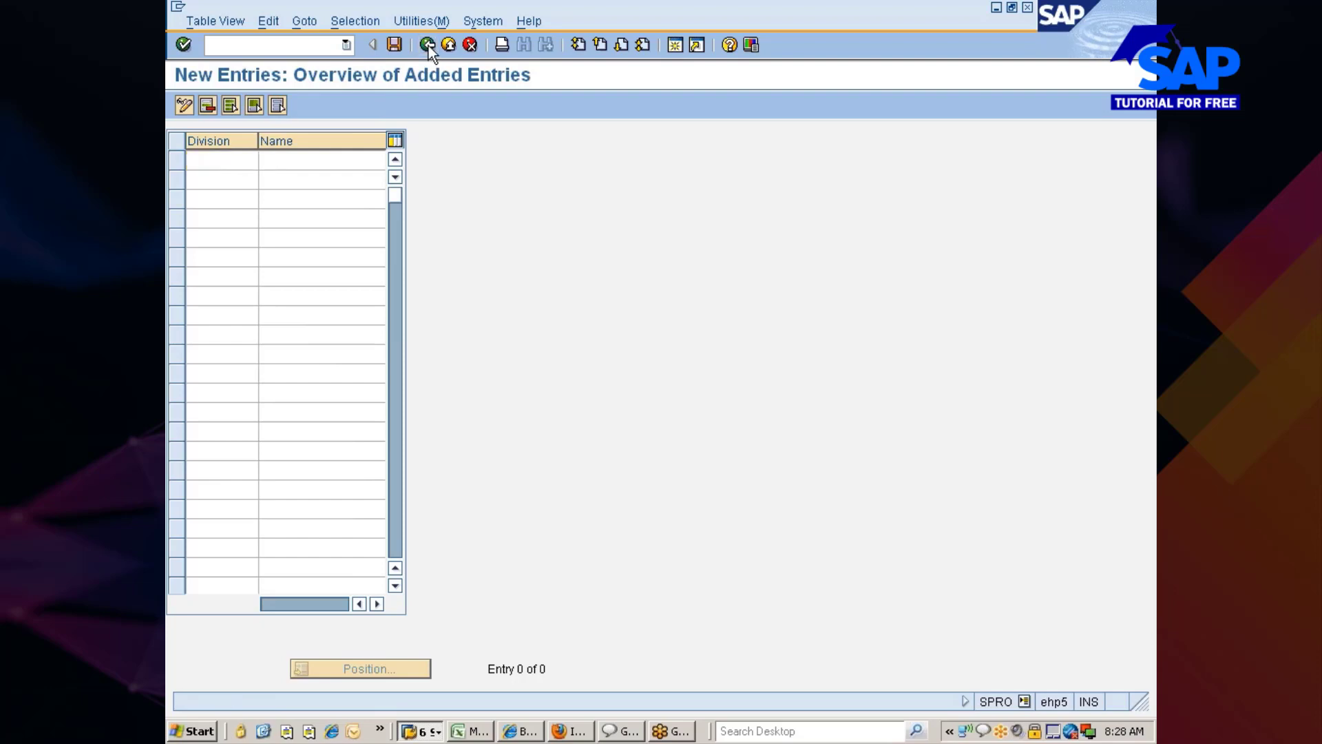
click(428, 45)
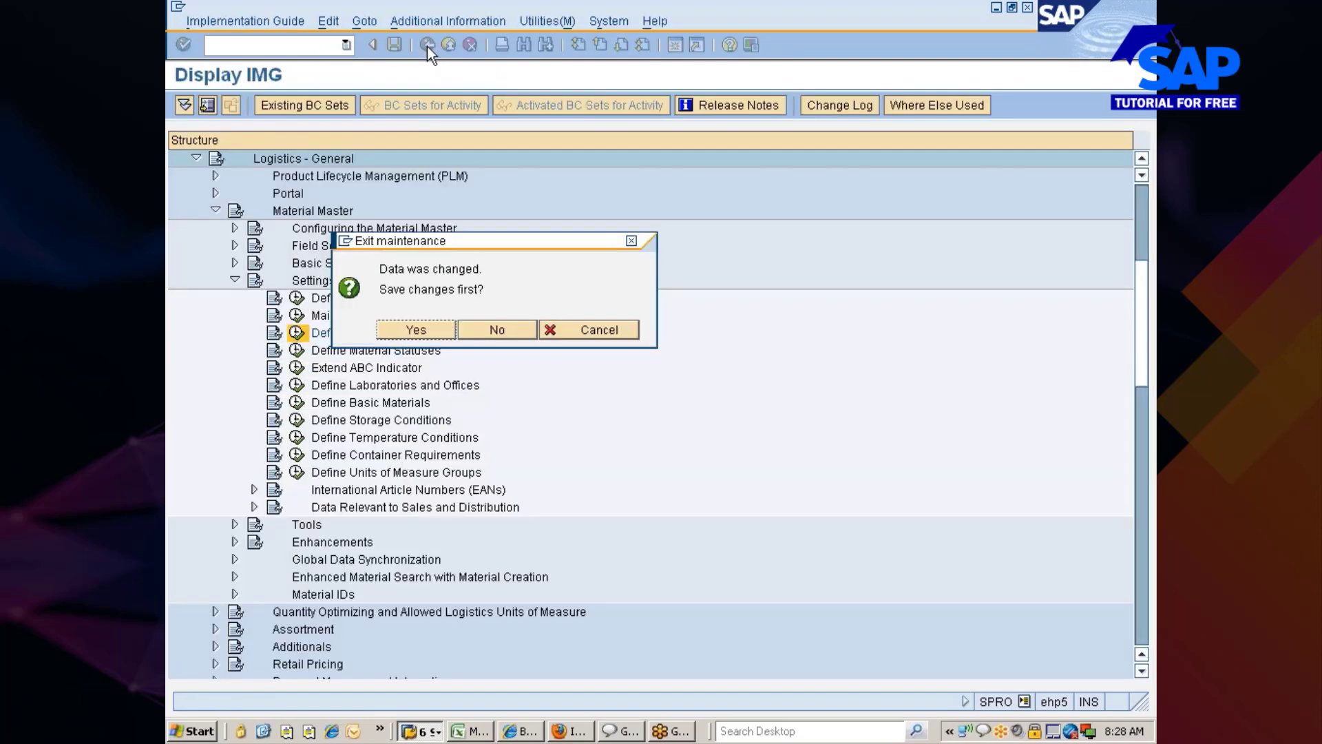
click(481, 328)
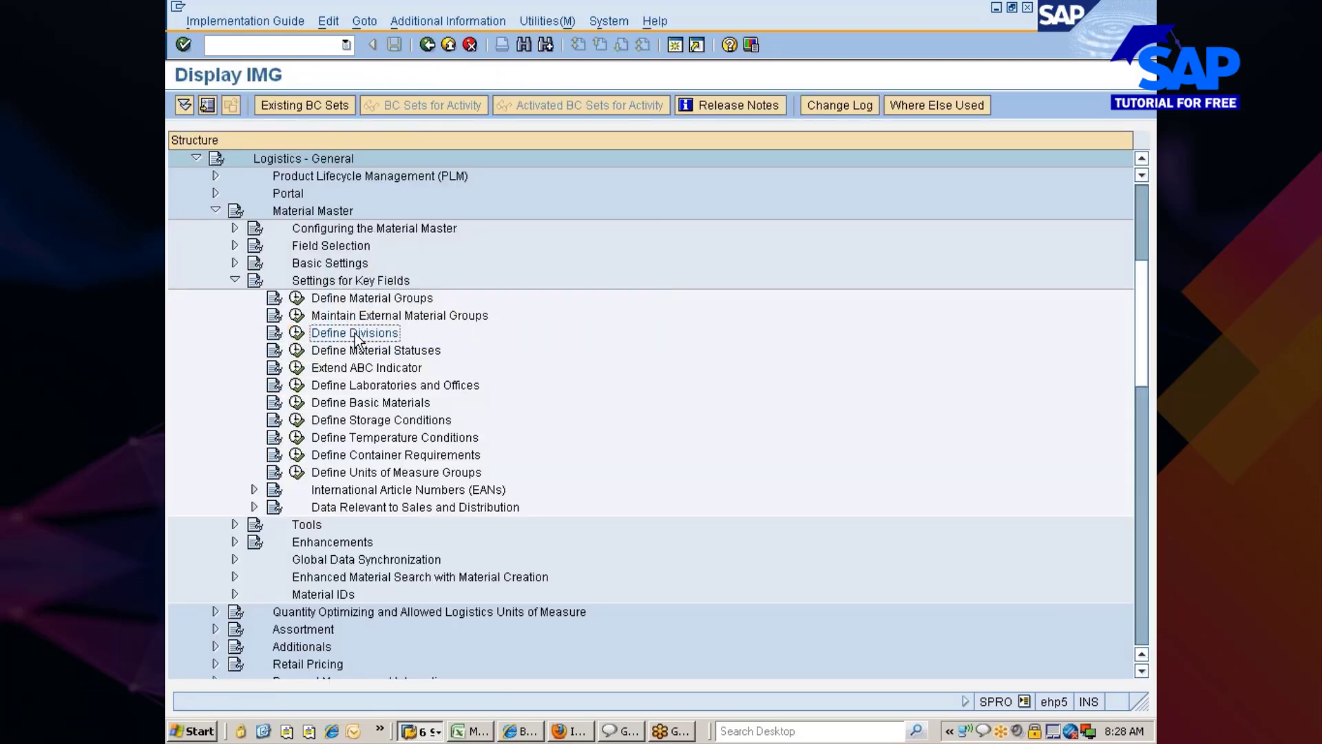
- Switch to the company code object list, find company code 7777 and open its organizational structure
double_click(356, 336)
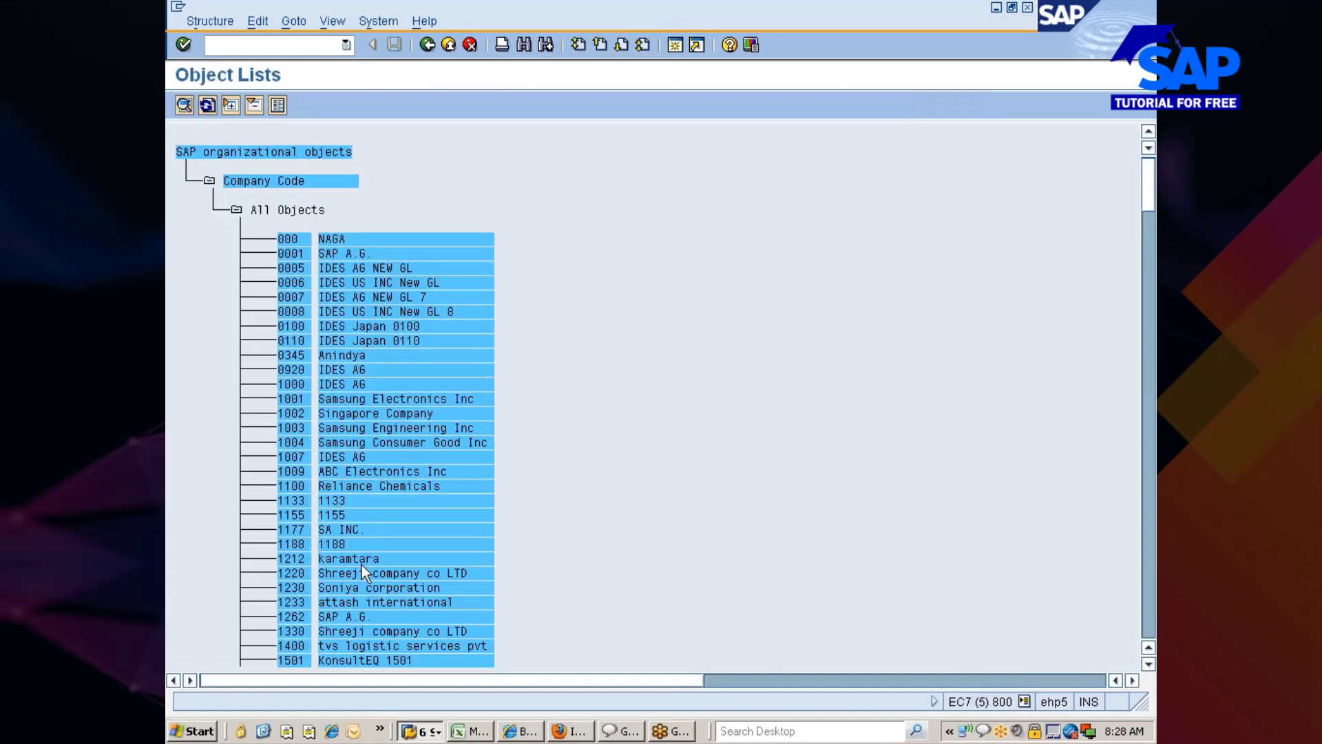
key(ctrl+f)
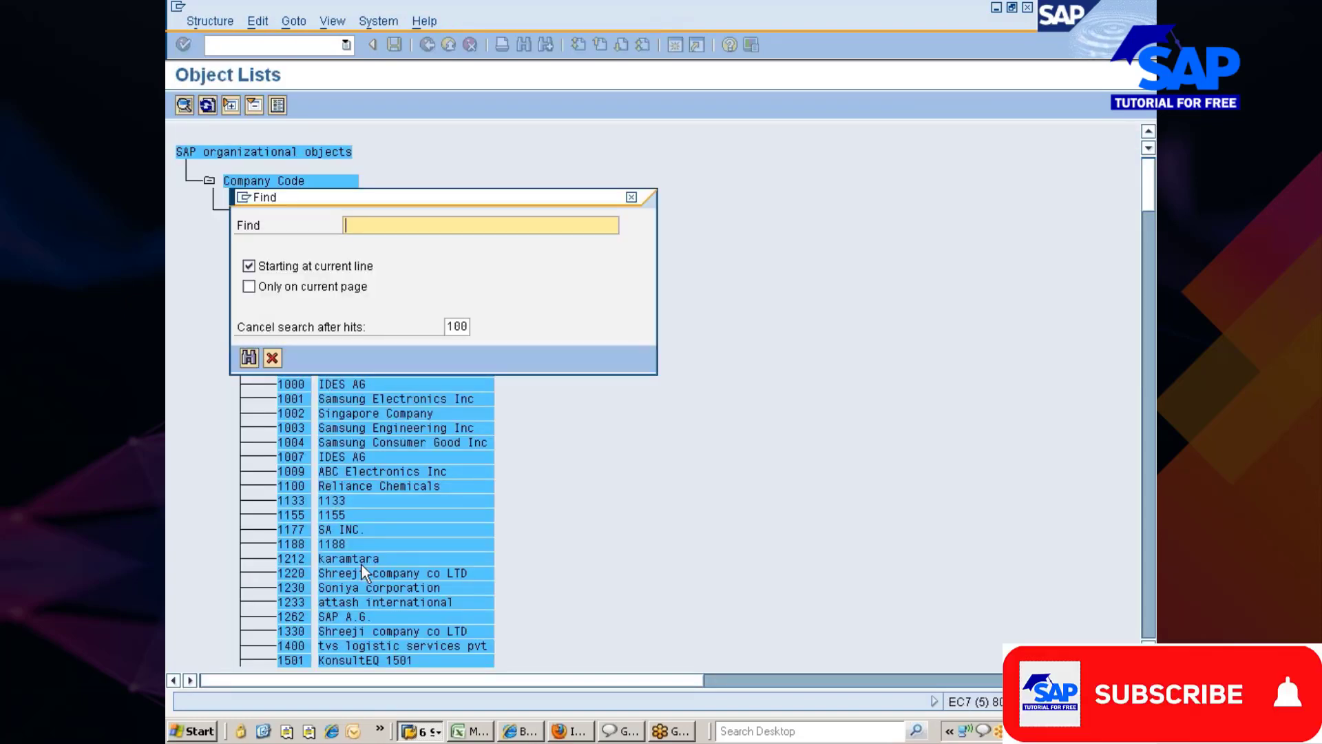
text(7777)
key(Return)
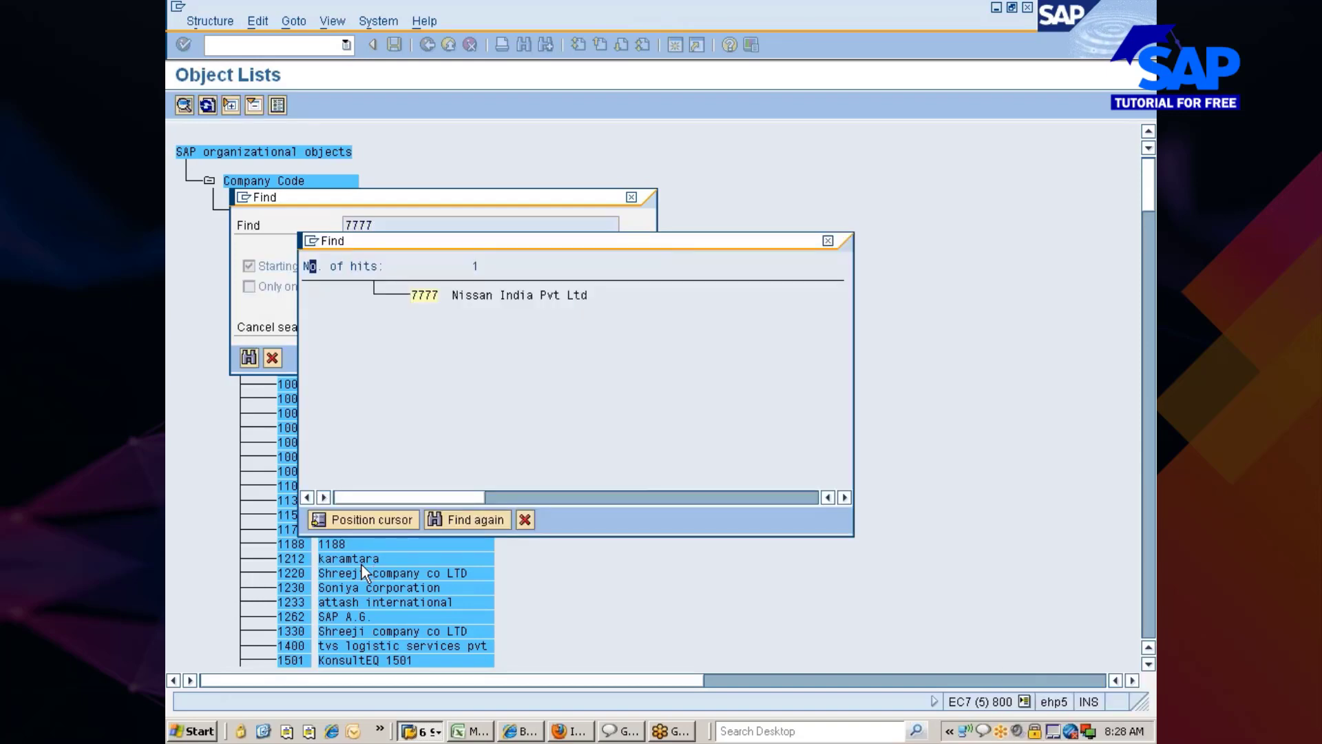
click(428, 302)
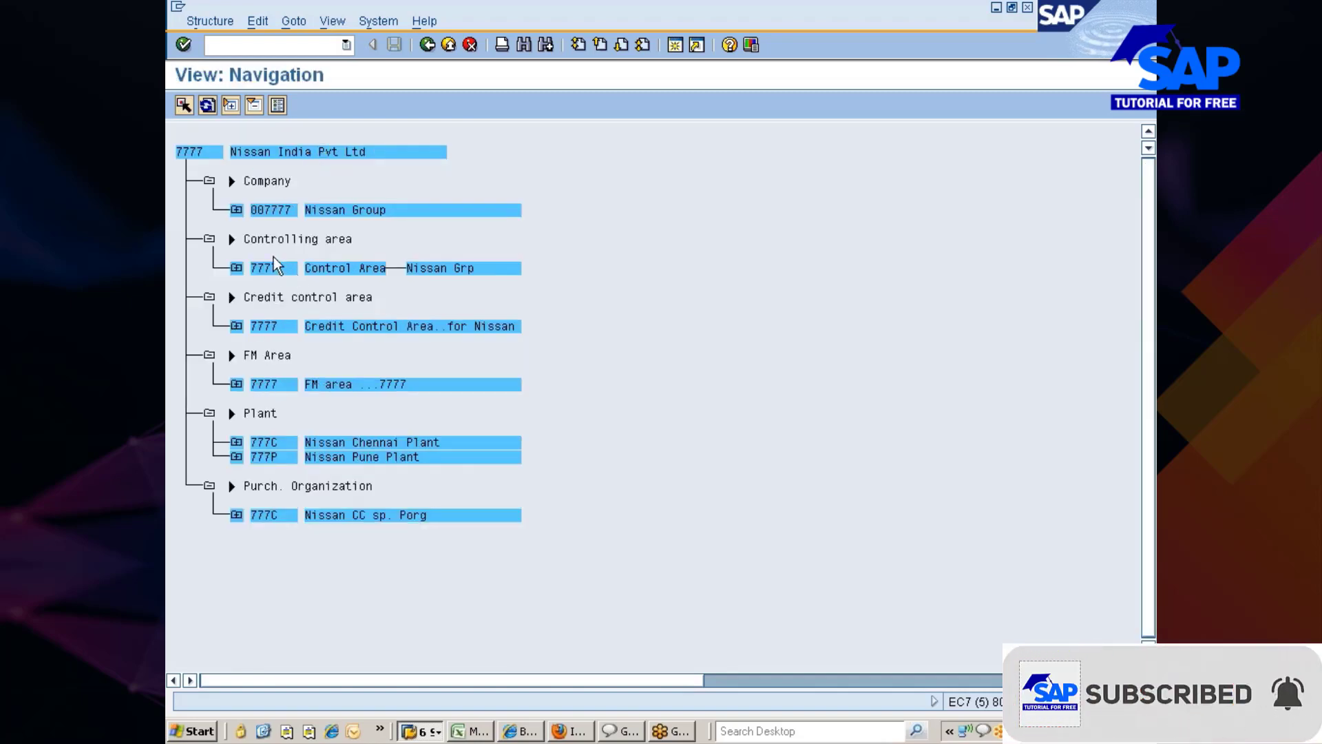
- Expand company Nissan Group, plant 777C and its shipping point 0001 in the structure, and examine their assigned units
click(237, 208)
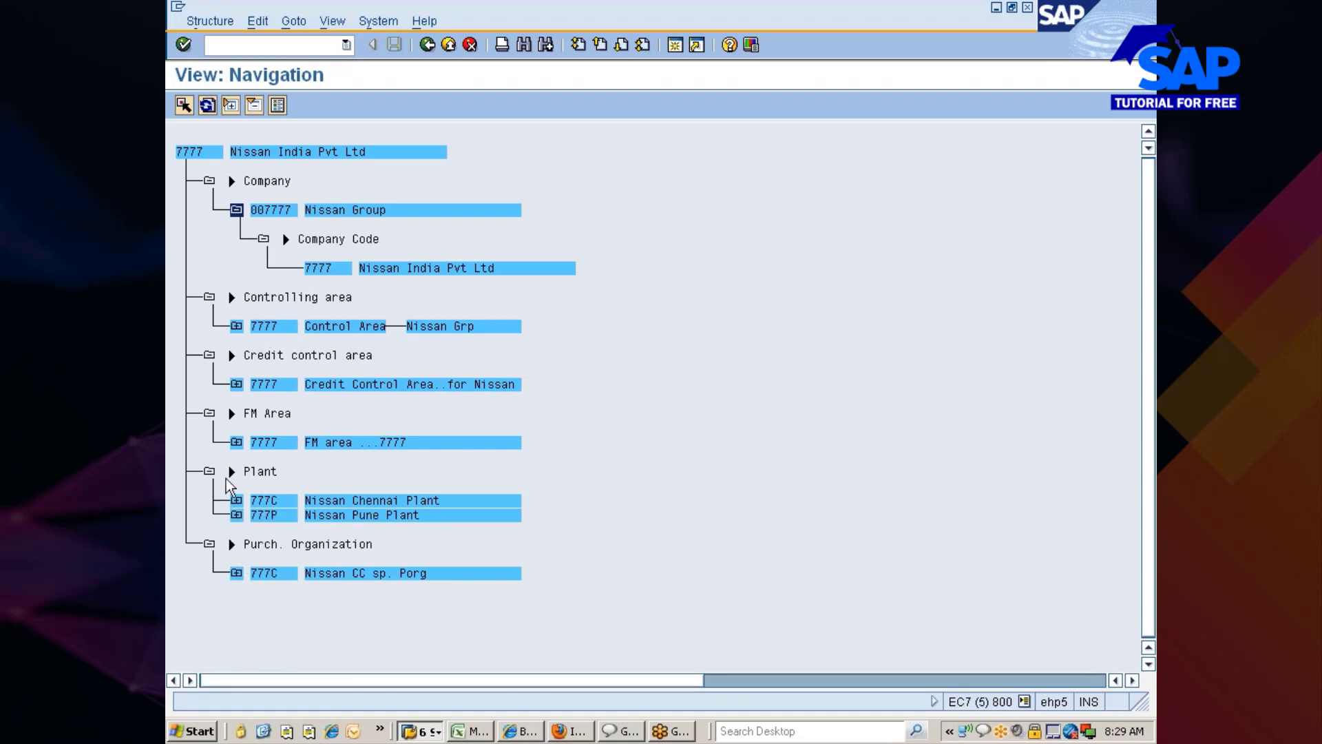
click(237, 500)
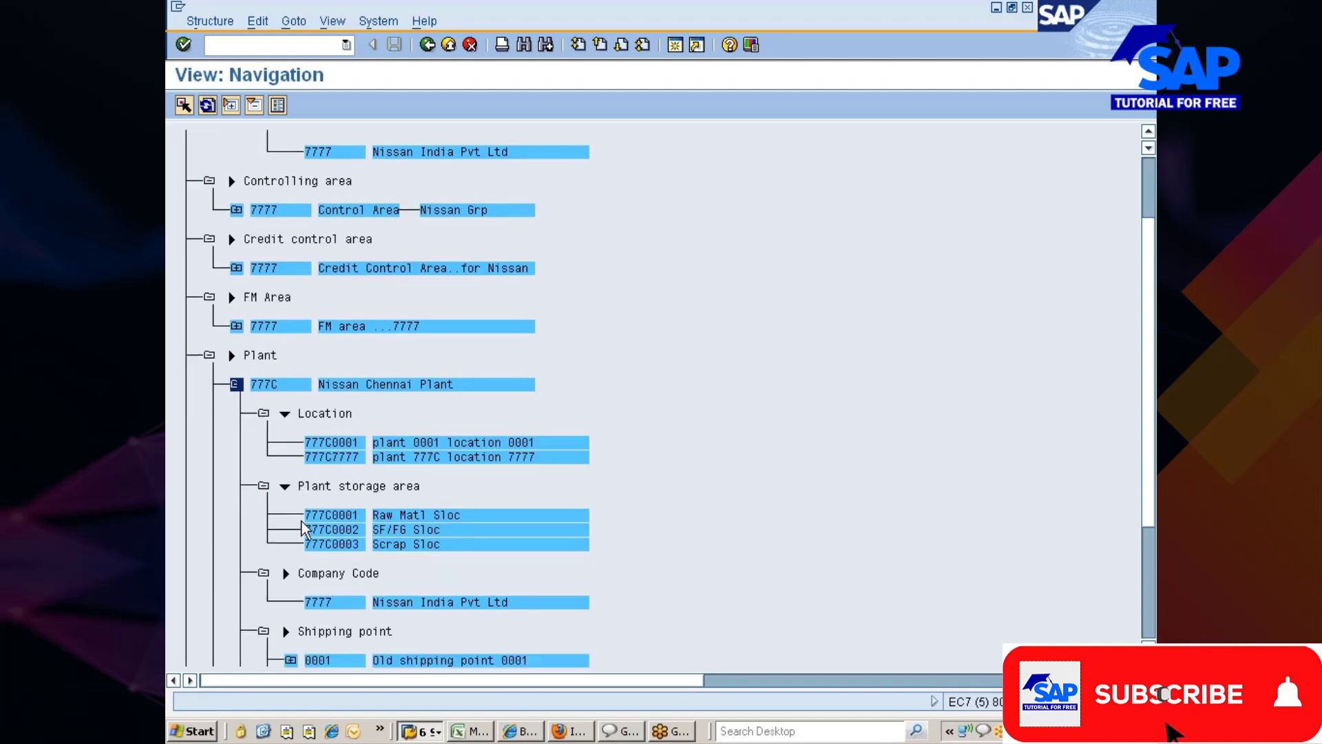
scroll(304, 530, down, 4)
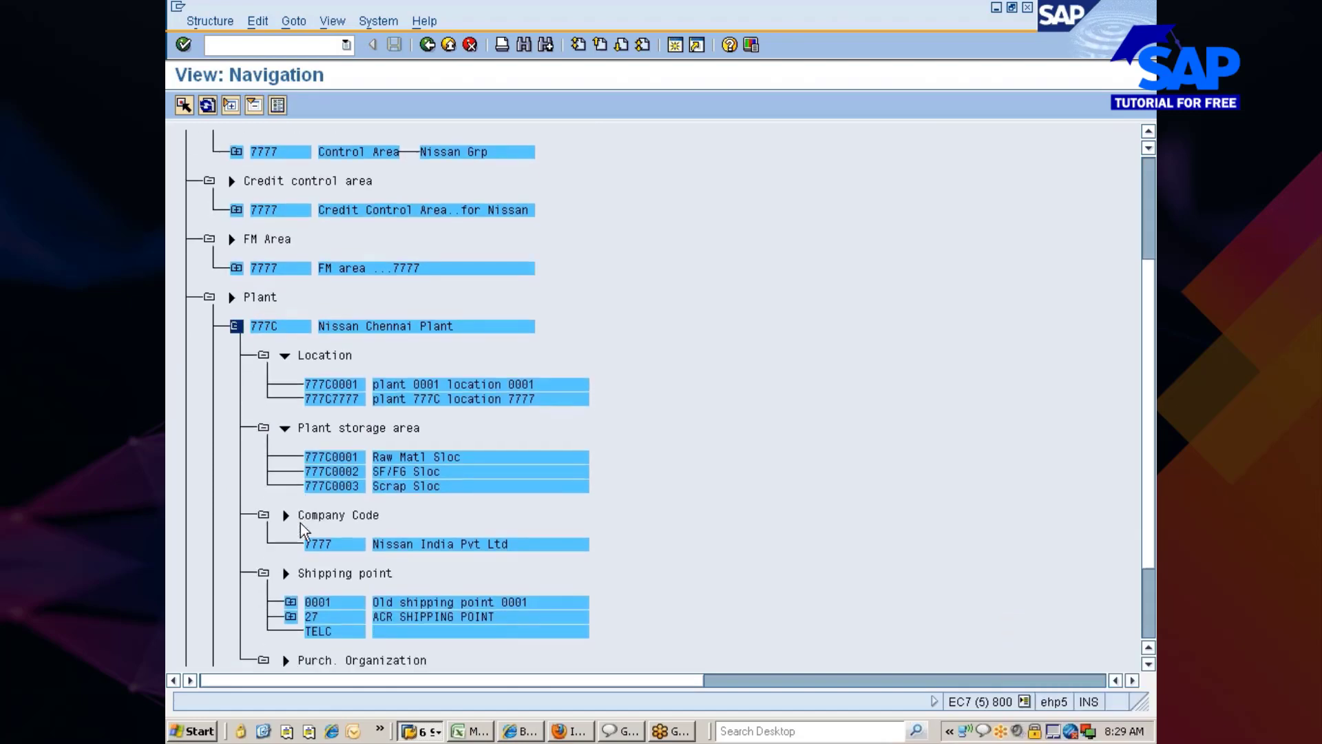
scroll(301, 524, down, 6)
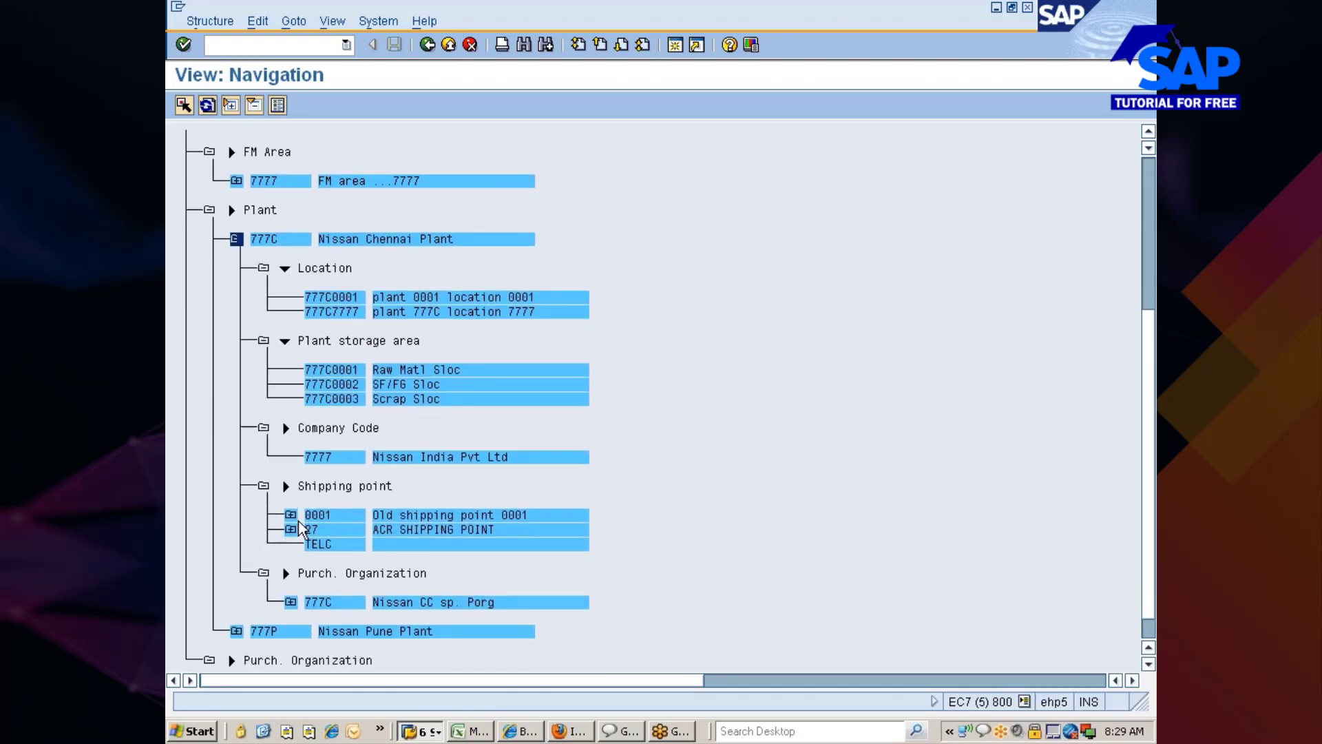
scroll(301, 529, down, 2)
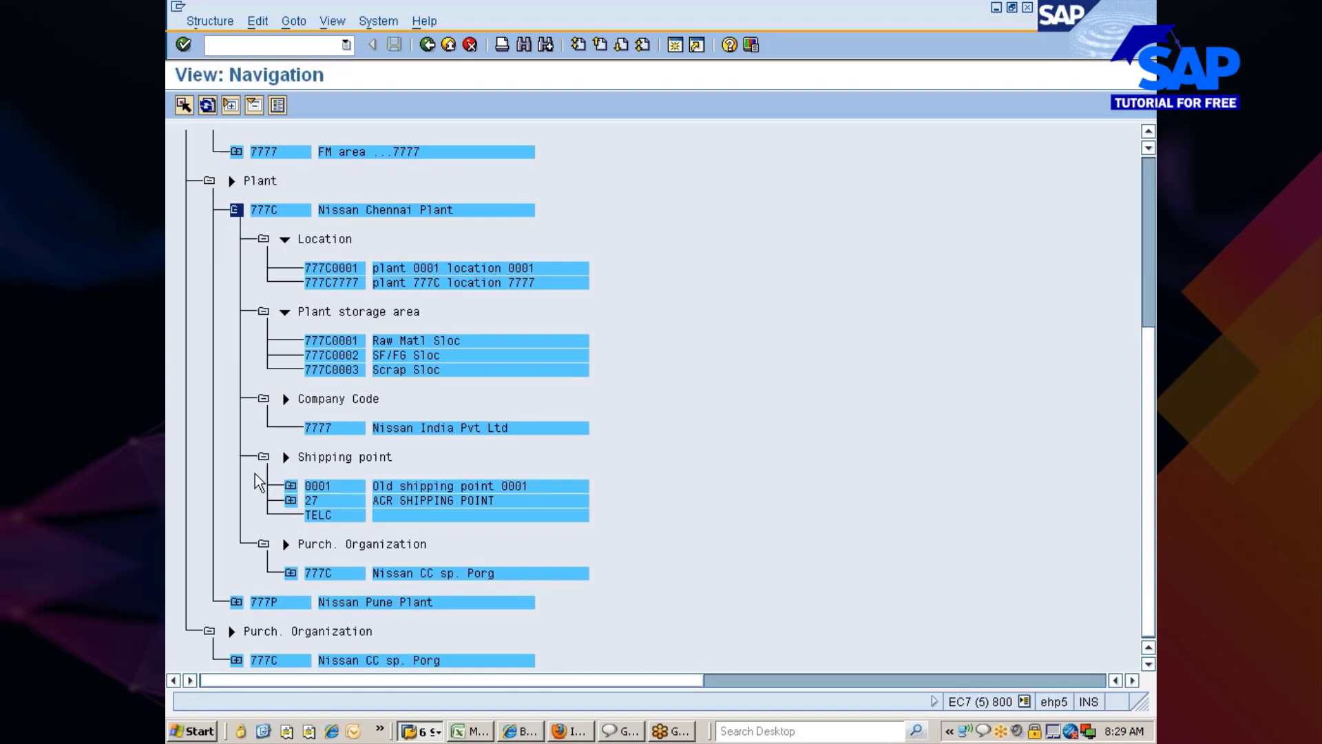
click(291, 485)
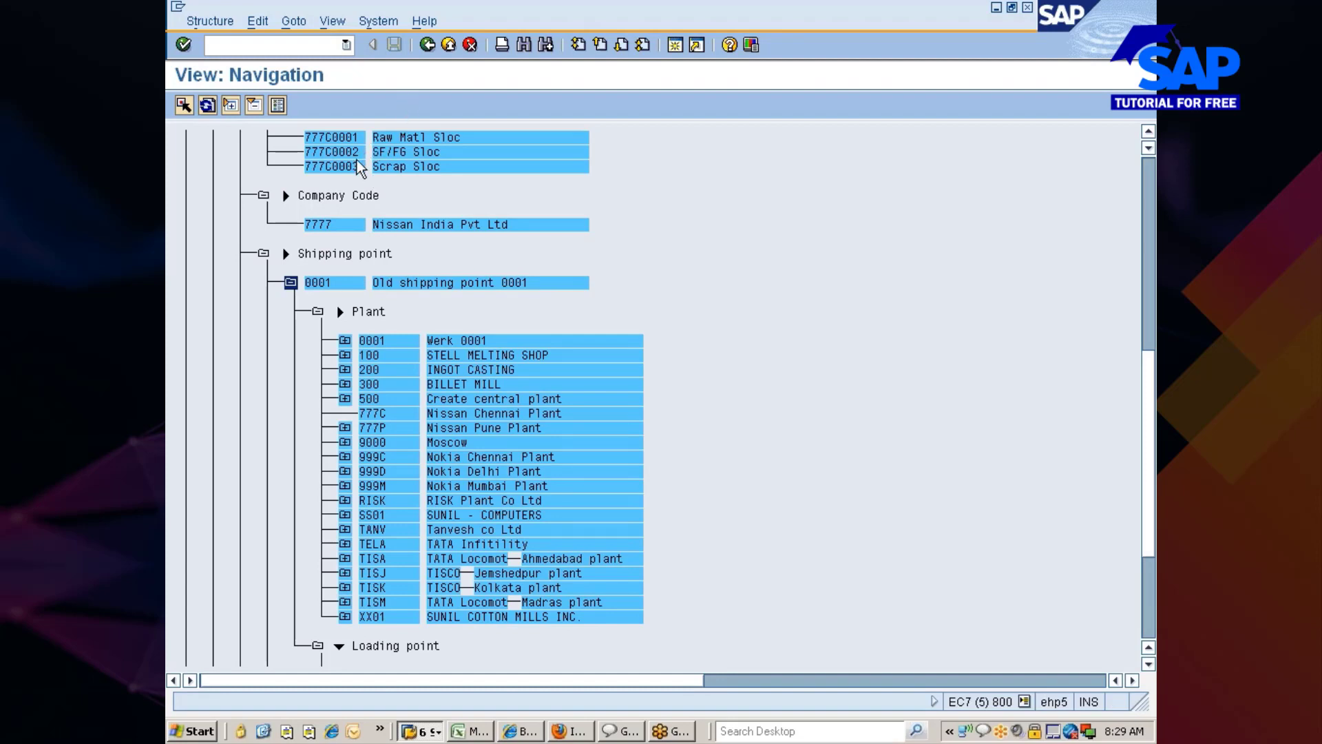
- Leave the company code structure and look through the open sessions to return to the IMG structure
click(430, 46)
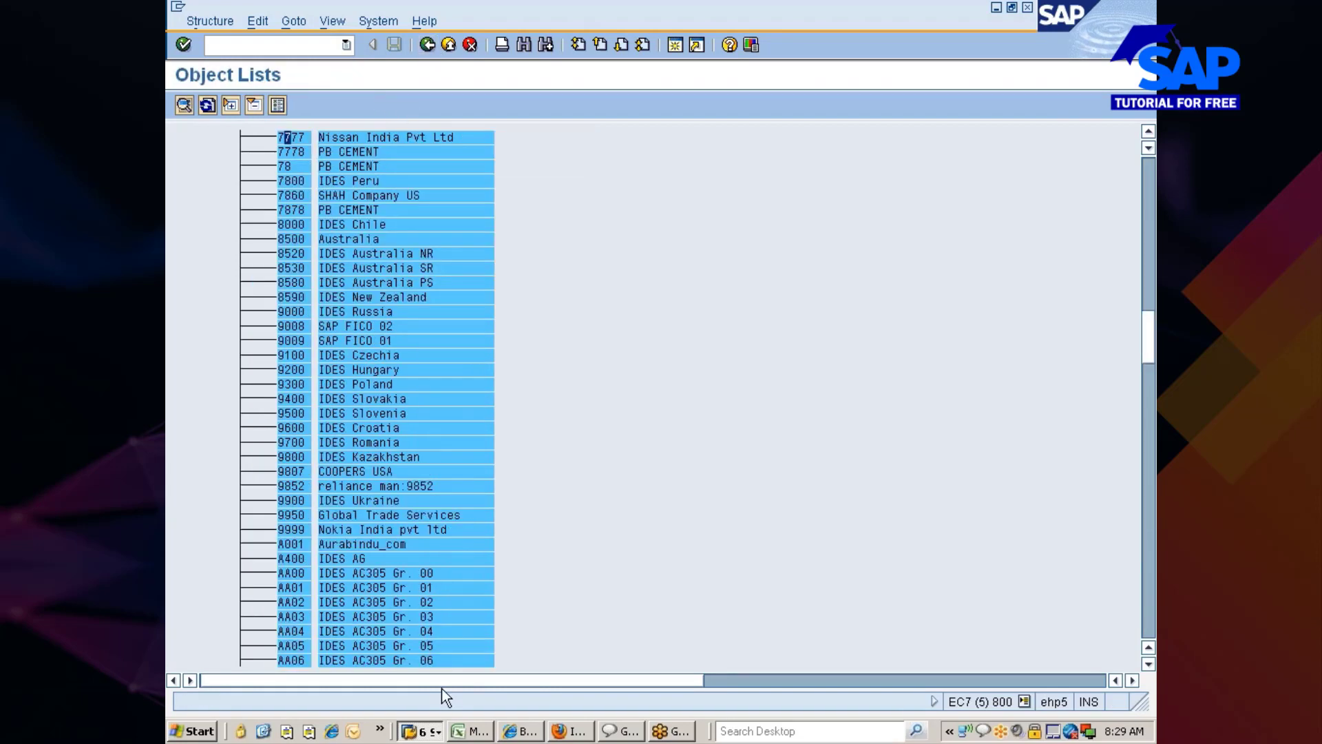
click(427, 730)
click(457, 672)
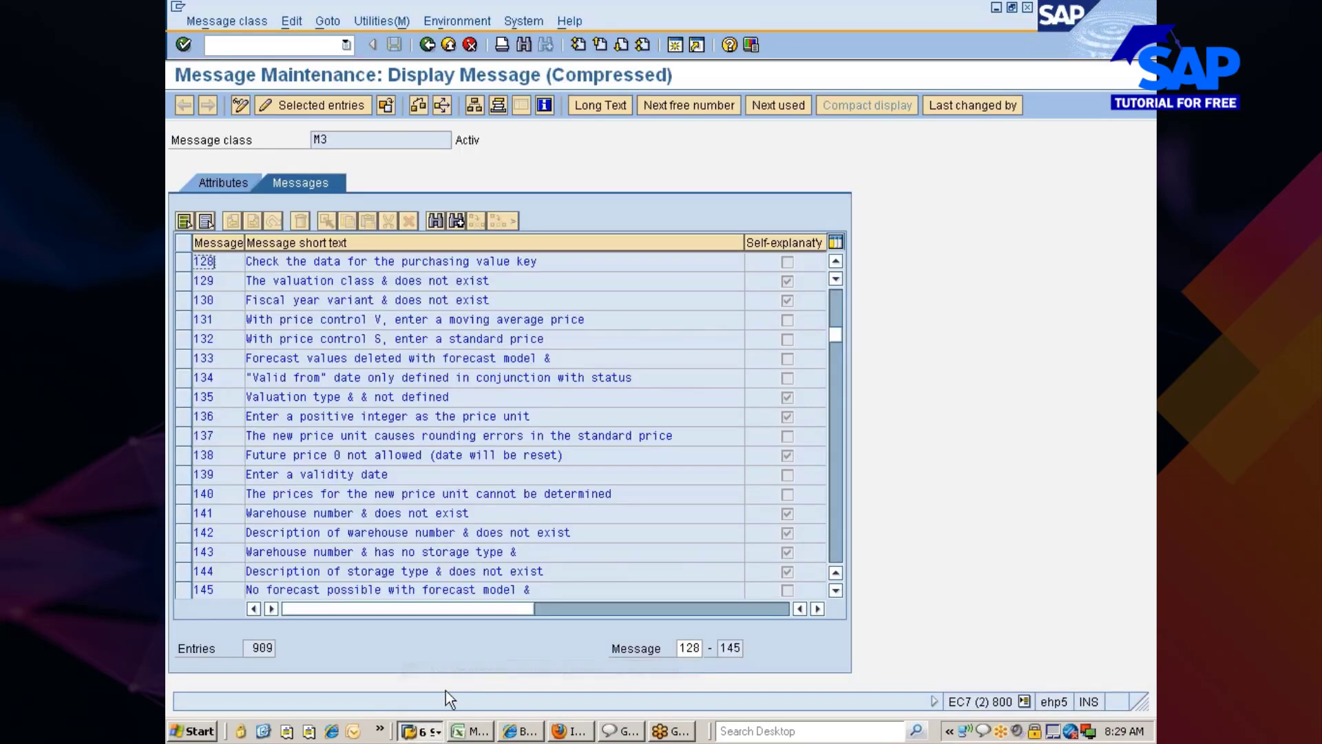
click(427, 730)
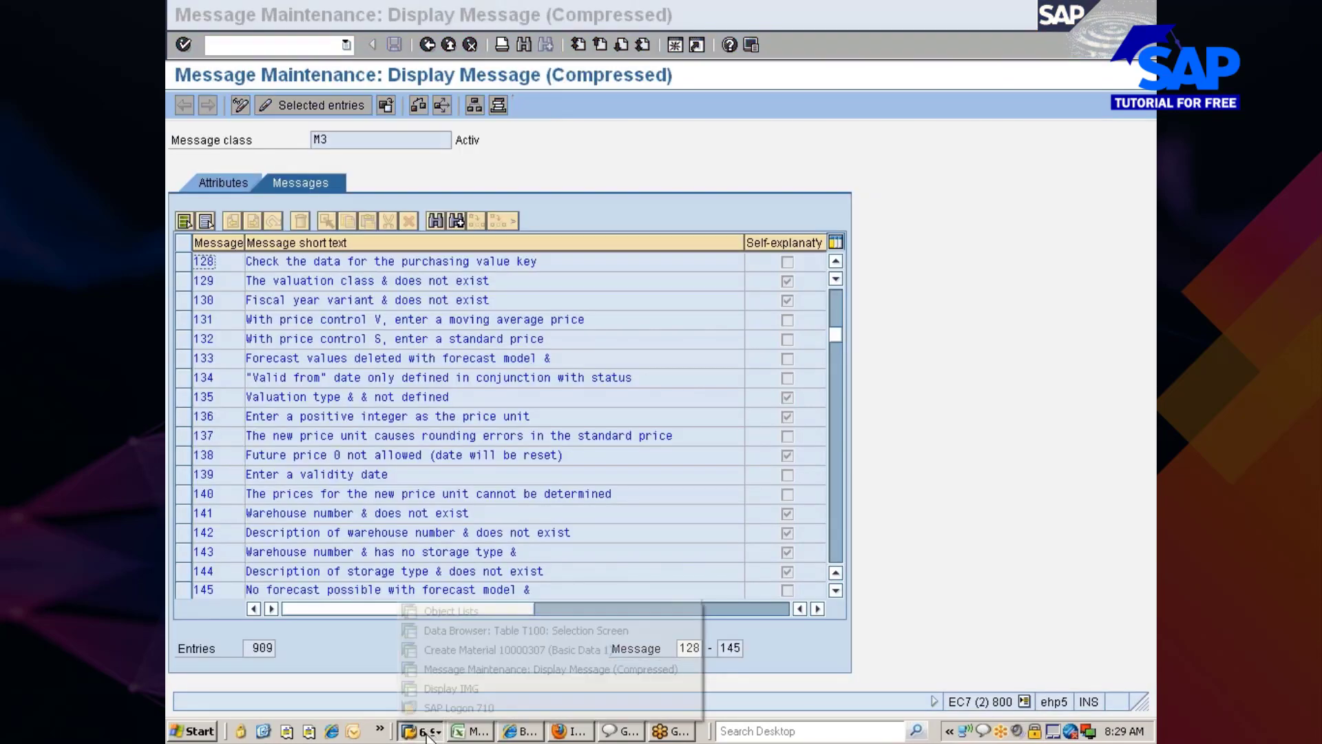
click(455, 651)
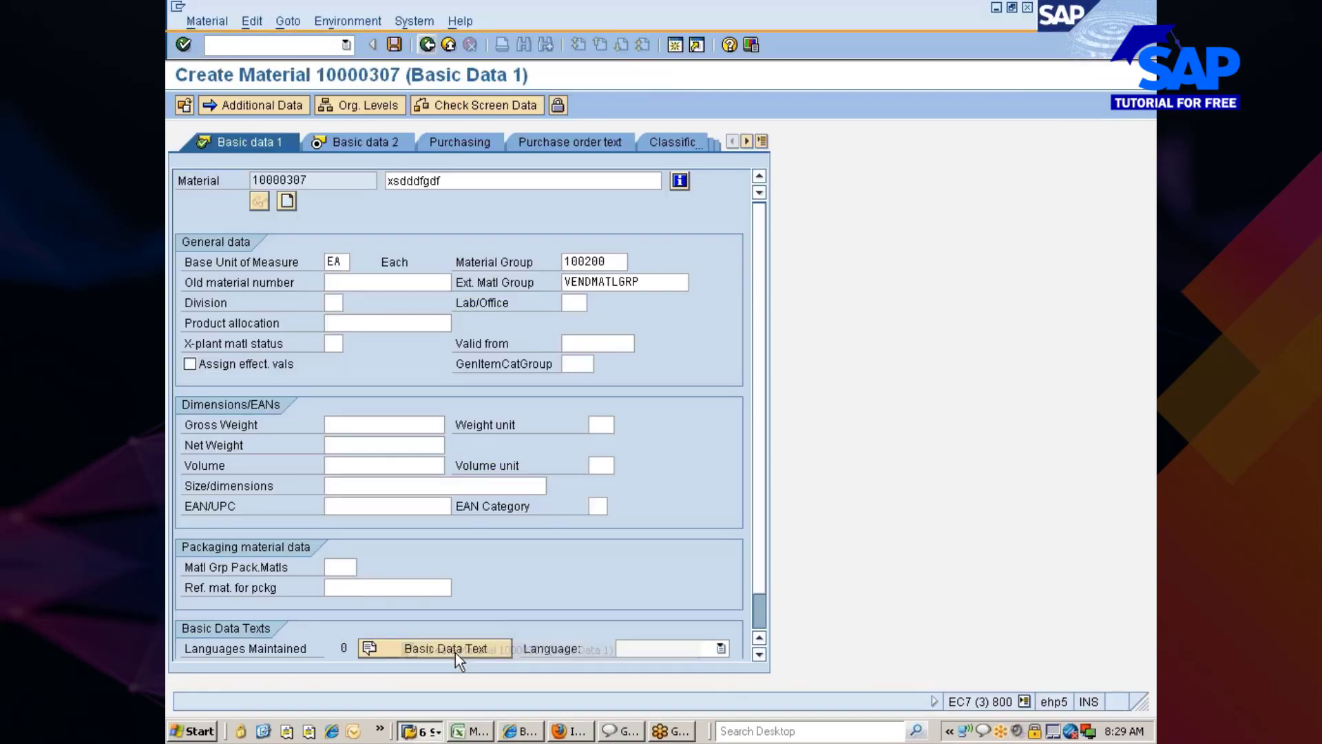
click(424, 730)
click(458, 687)
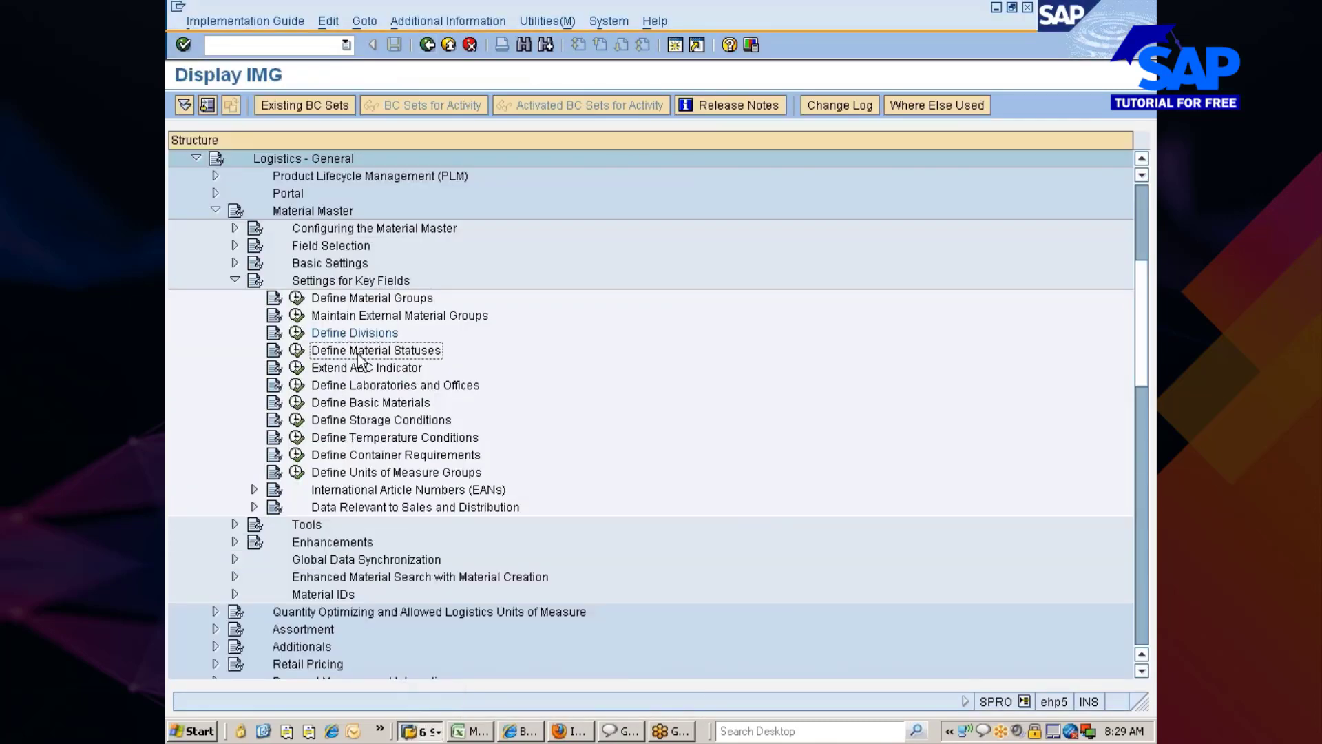
- Switch to the Create Material 10000307 session, locate the cross-plant material status field, and open the Purchasing view for plant 777C
click(432, 731)
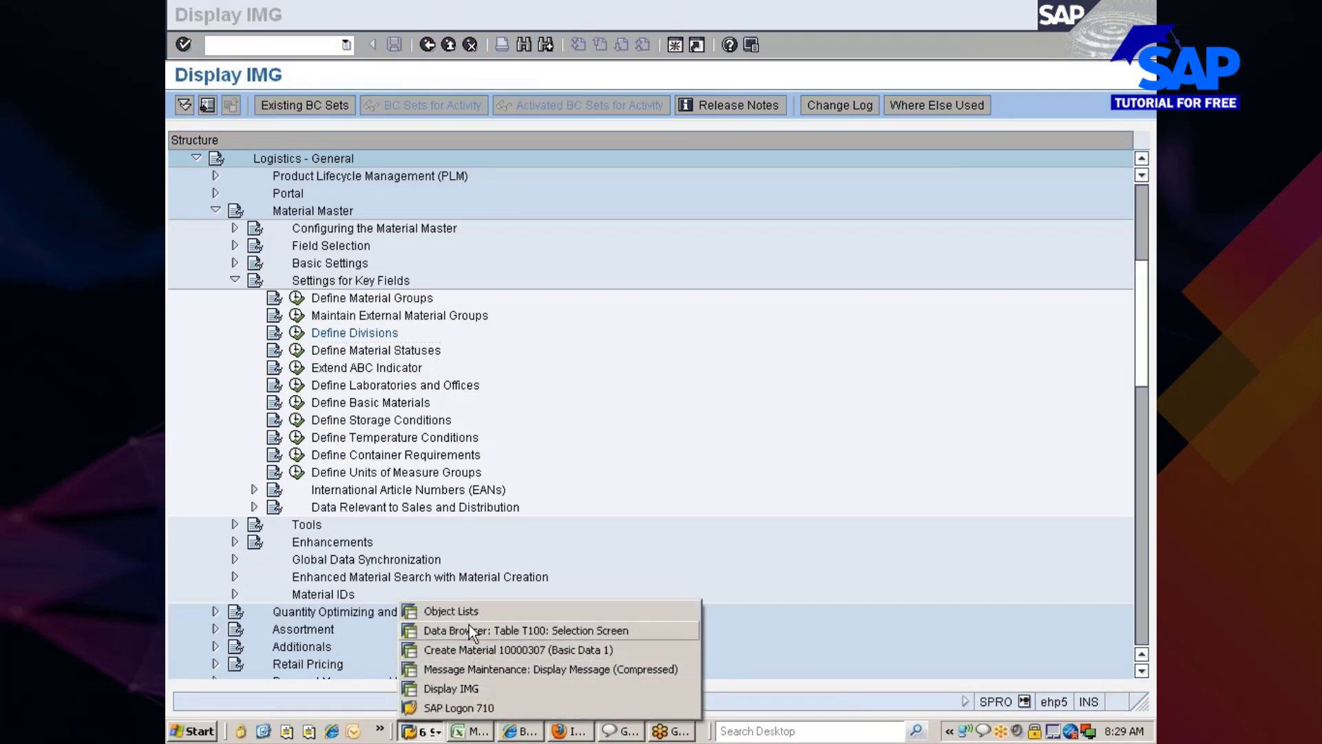
click(462, 649)
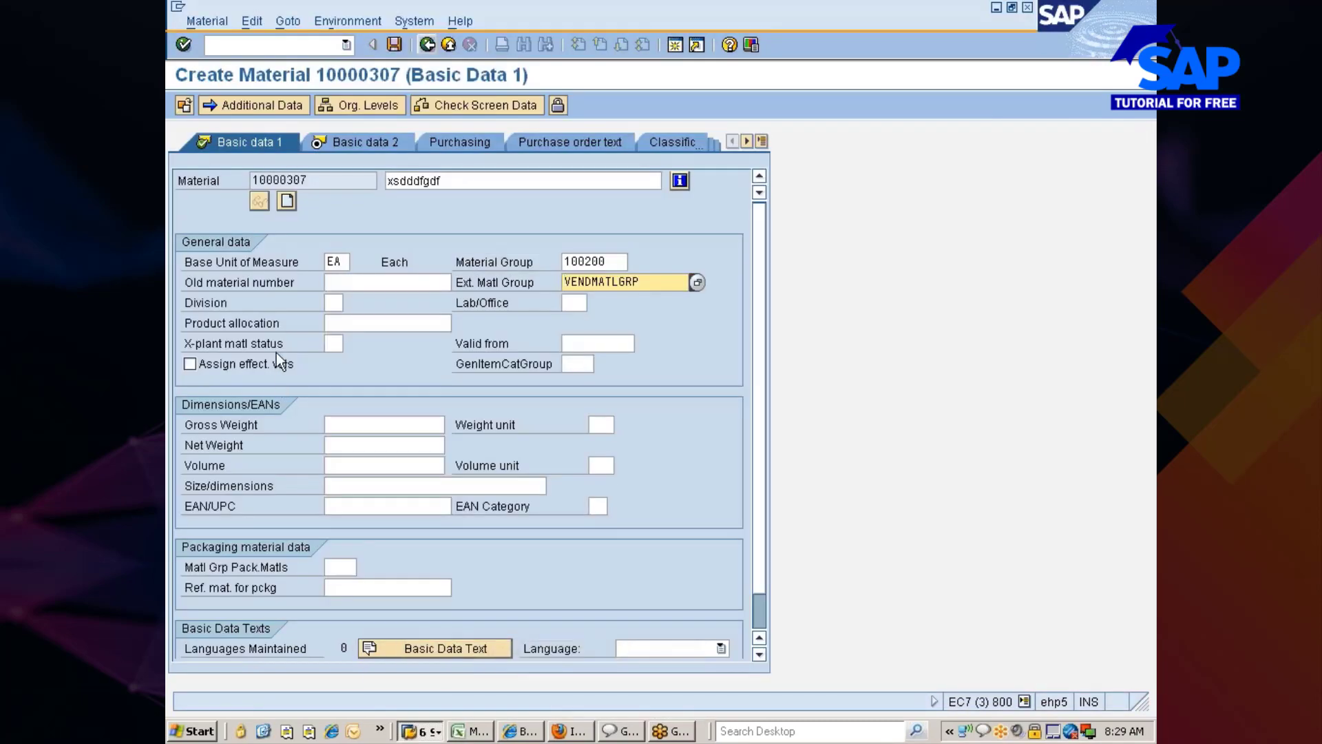
click(333, 344)
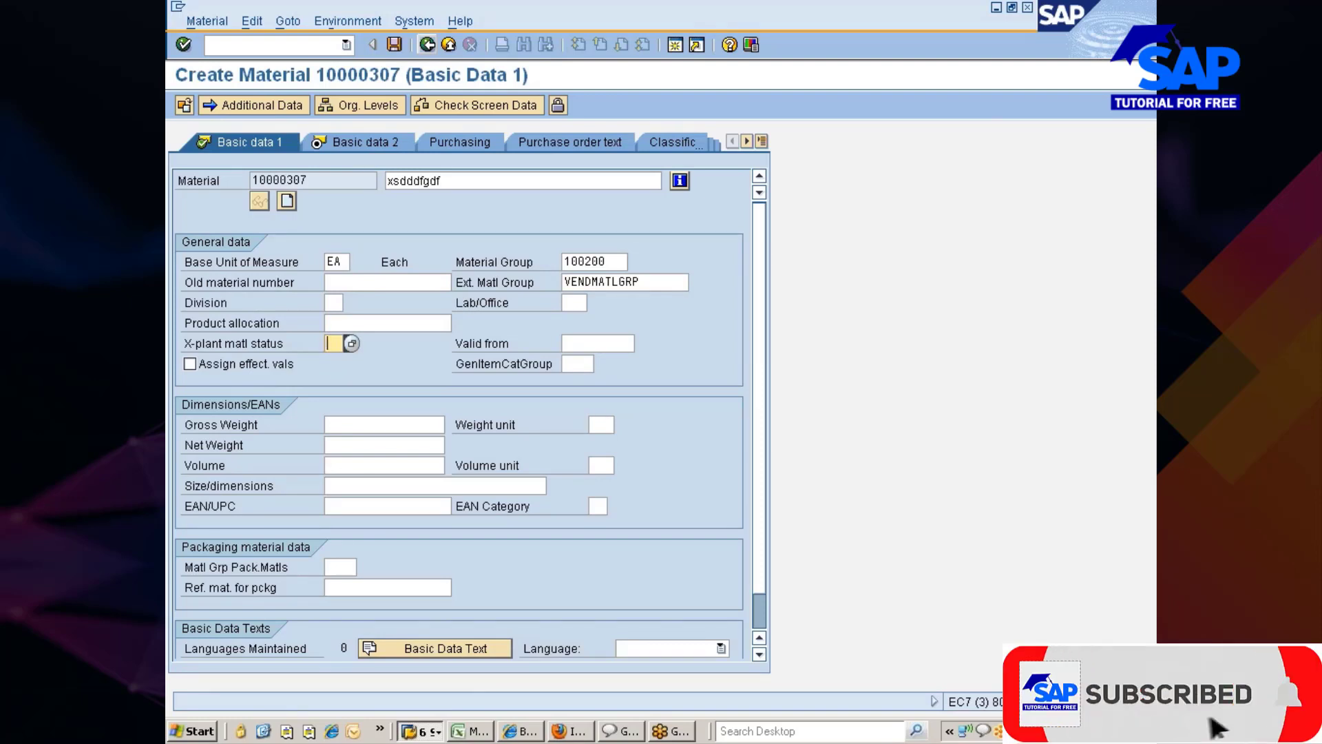
click(434, 143)
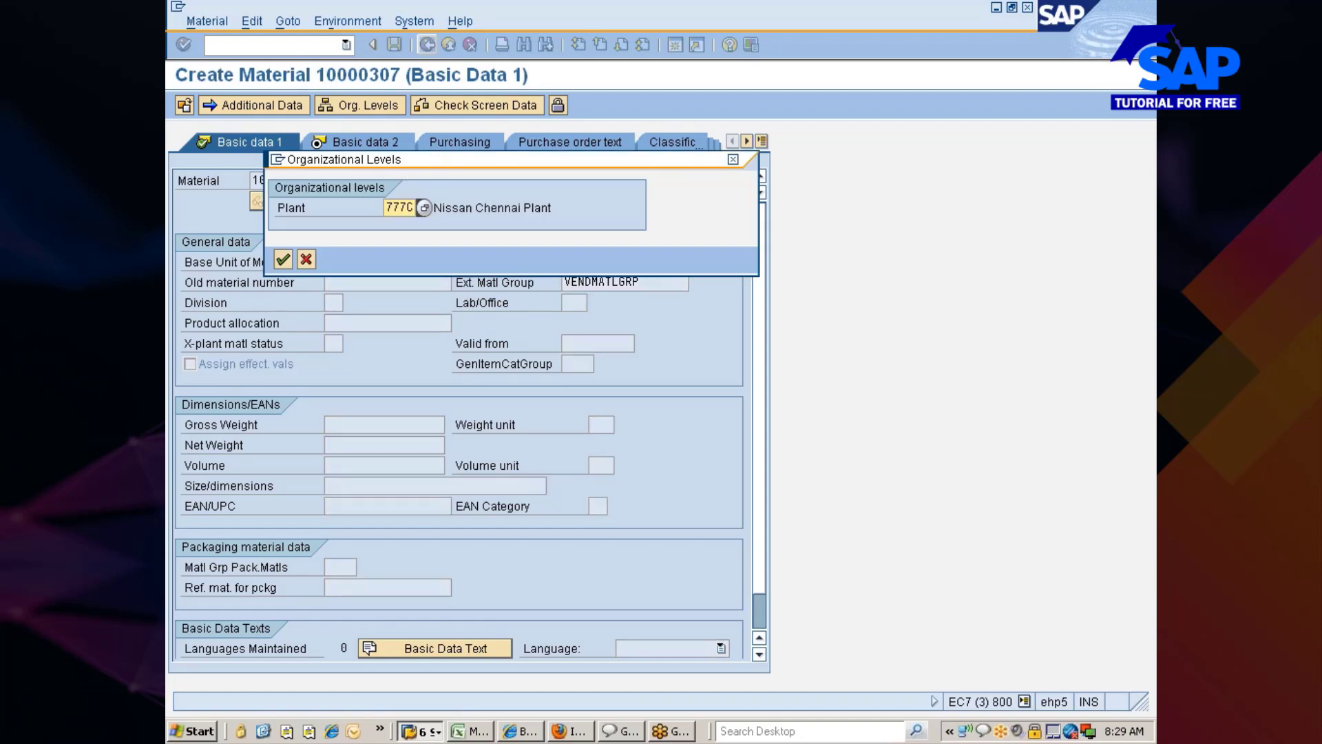
key(Return)
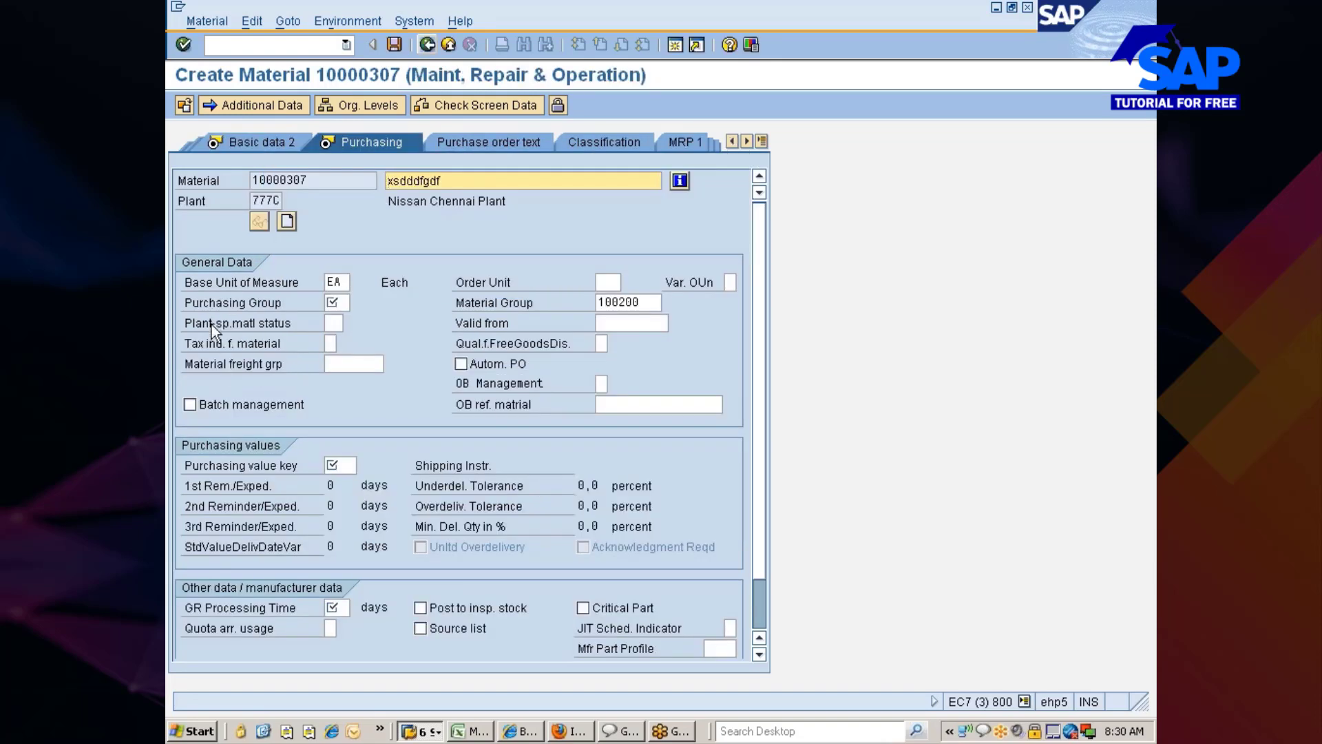
- Display the possible plant-specific material statuses in the Purchasing view and close the list without choosing one
click(333, 323)
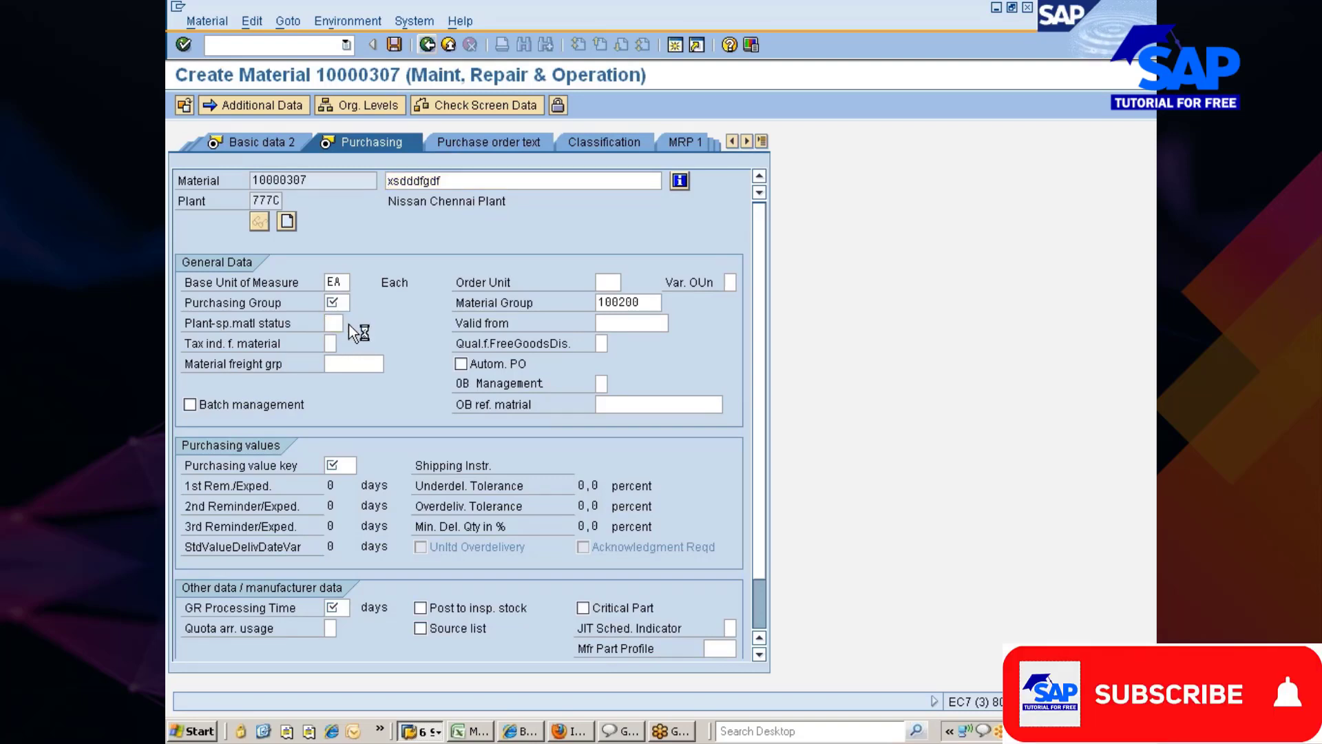
key(F4)
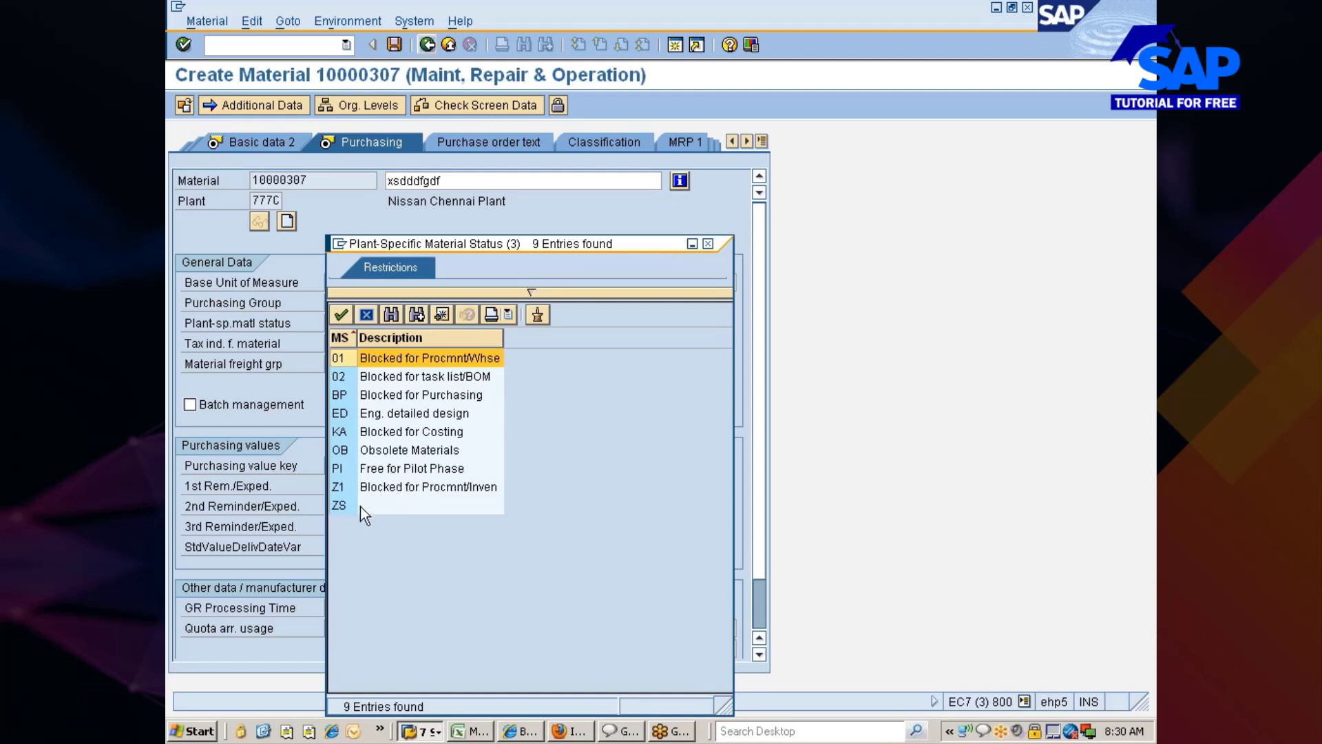
click(372, 319)
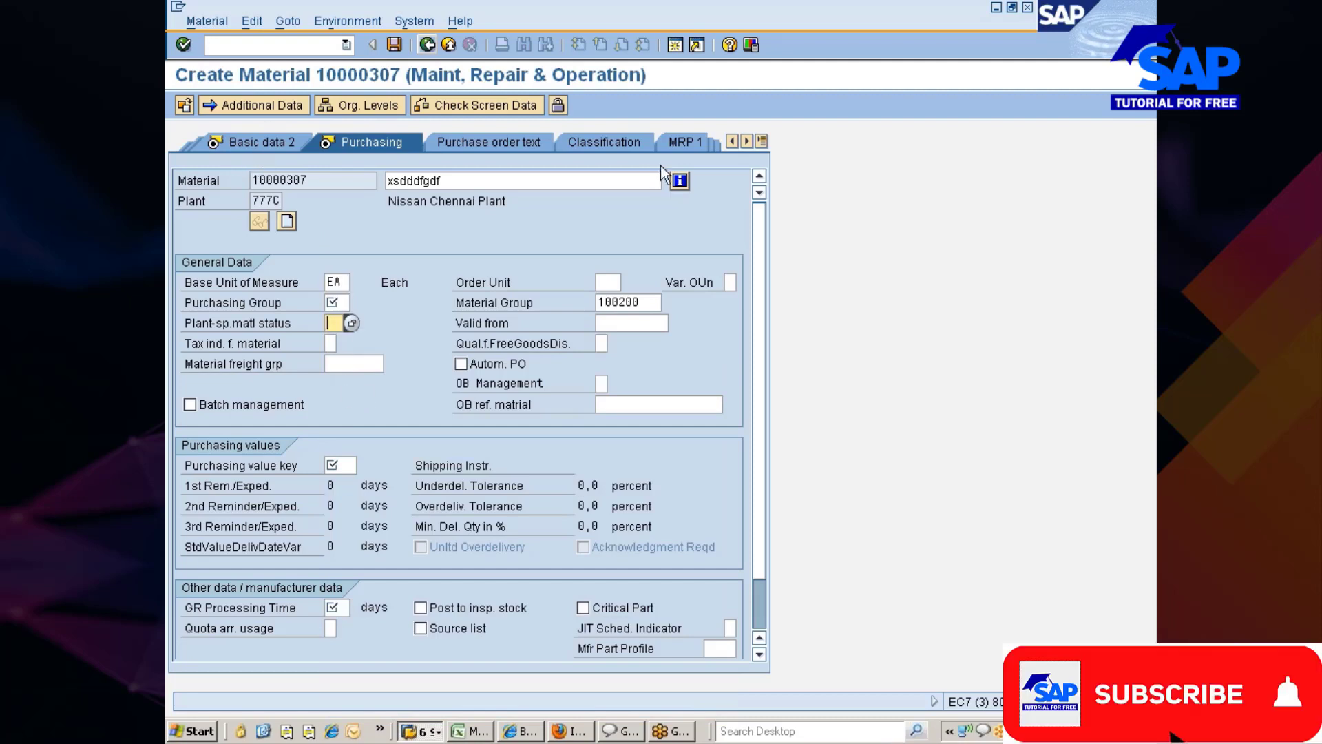
- Fill in purchasing group 002, purchasing value key 1 and GR processing time 1, and return to the Basic data 1 view
click(761, 141)
click(766, 164)
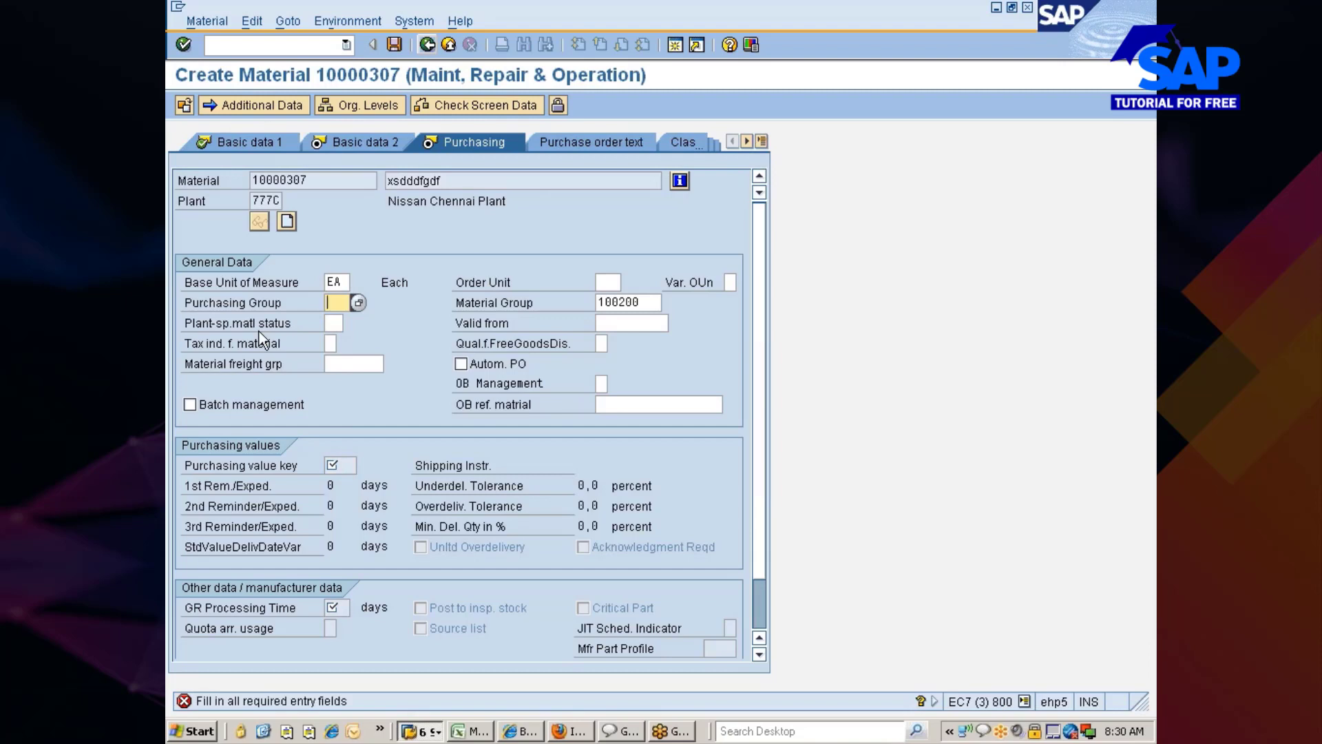
text(002)
key(Return)
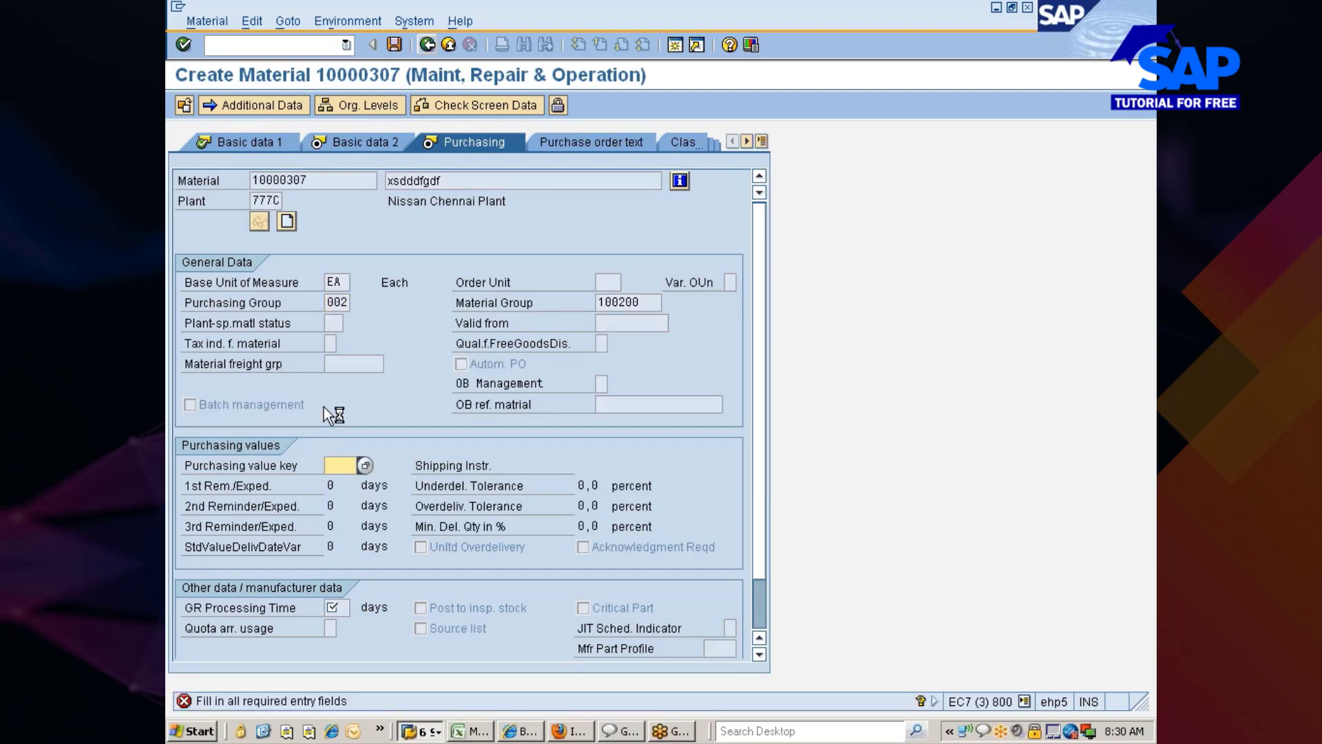
key(BackSpace)
key(Down)
key(Return)
key(Return)
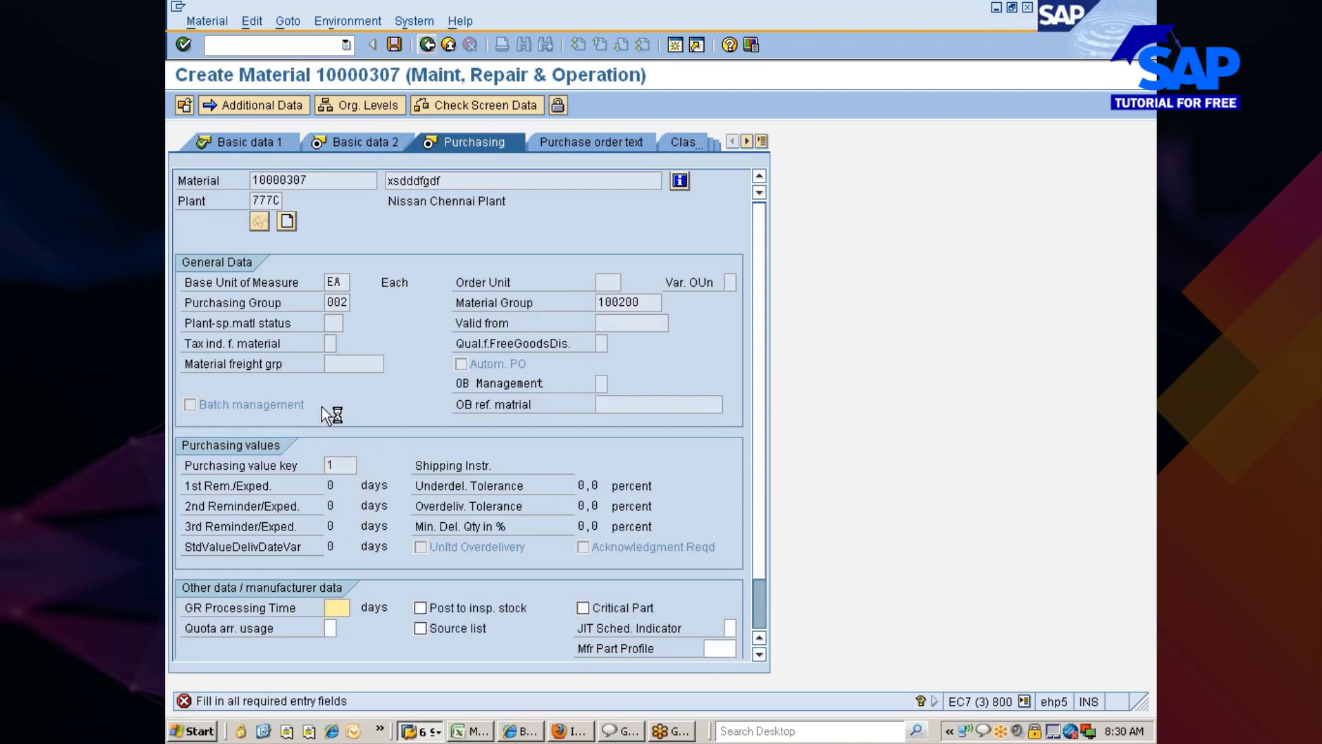
text(1)
click(259, 146)
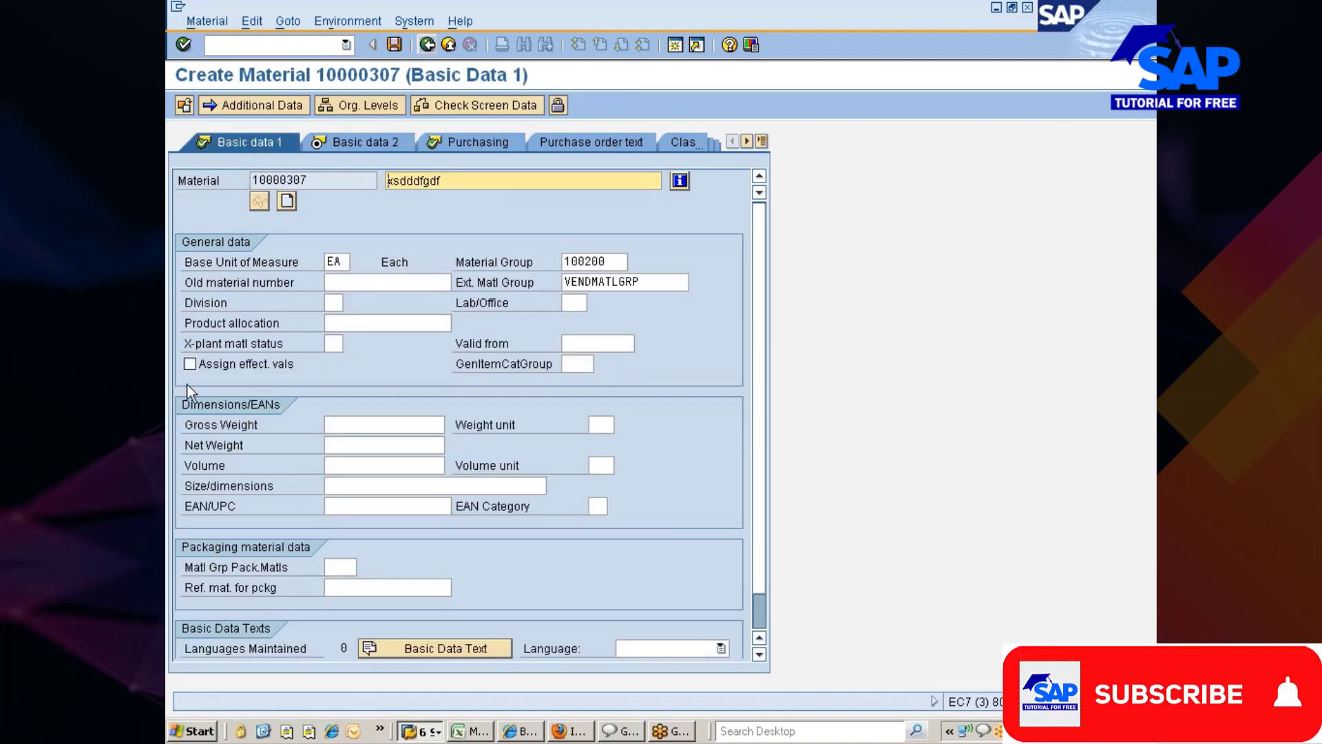
- Display the possible cross-plant material statuses for the material and switch back to the IMG structure
click(332, 343)
click(352, 345)
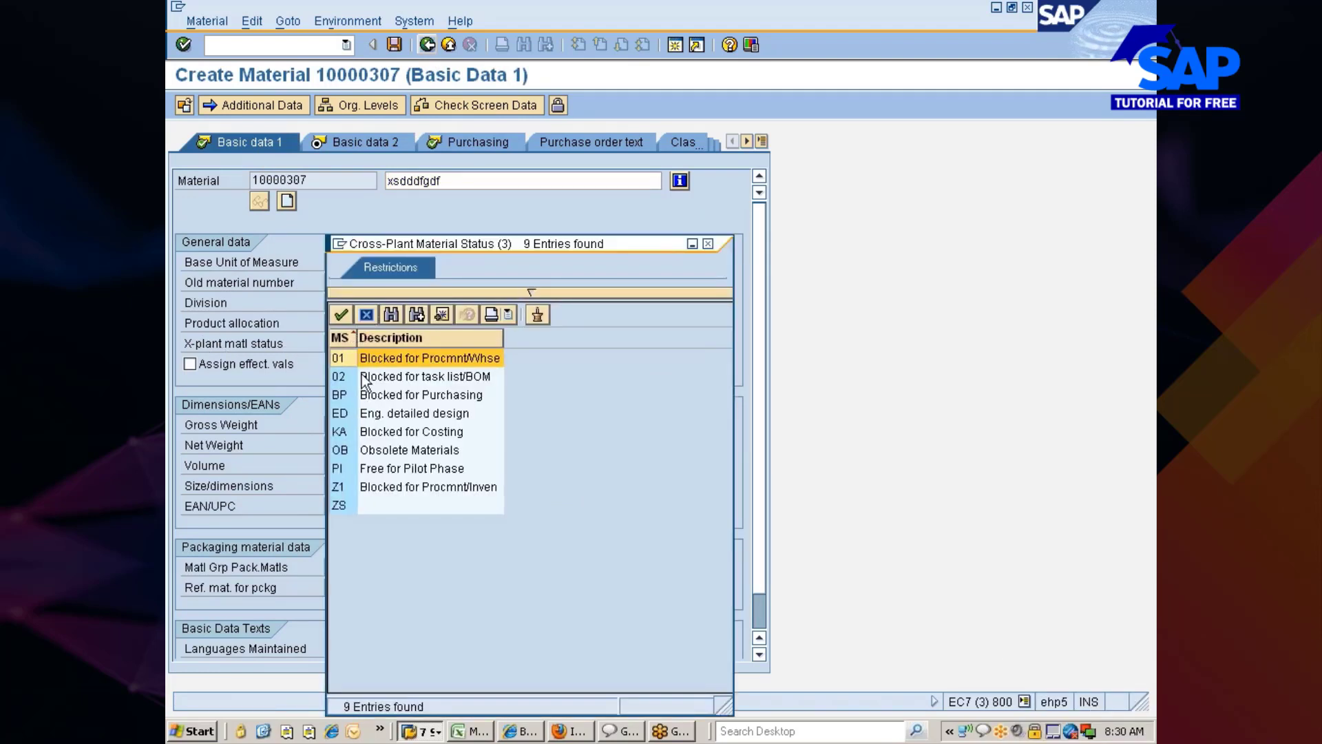
click(422, 732)
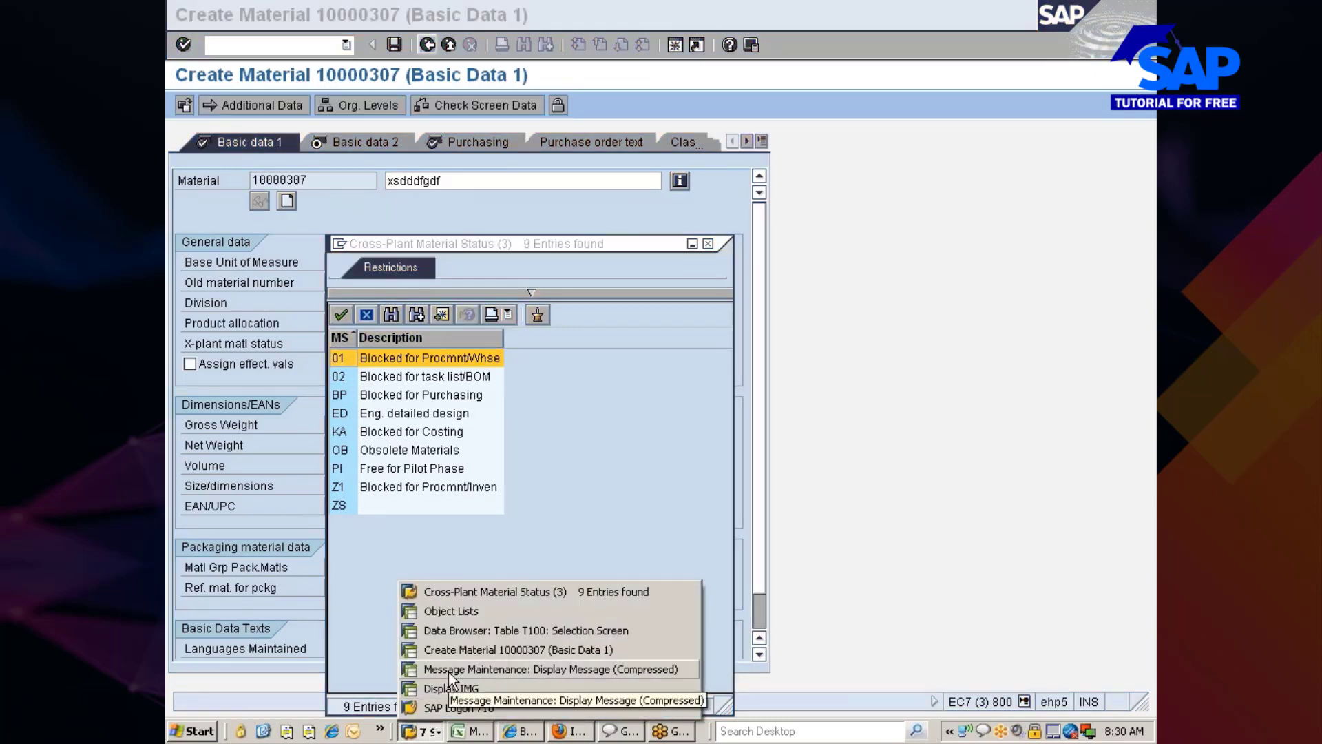
click(448, 687)
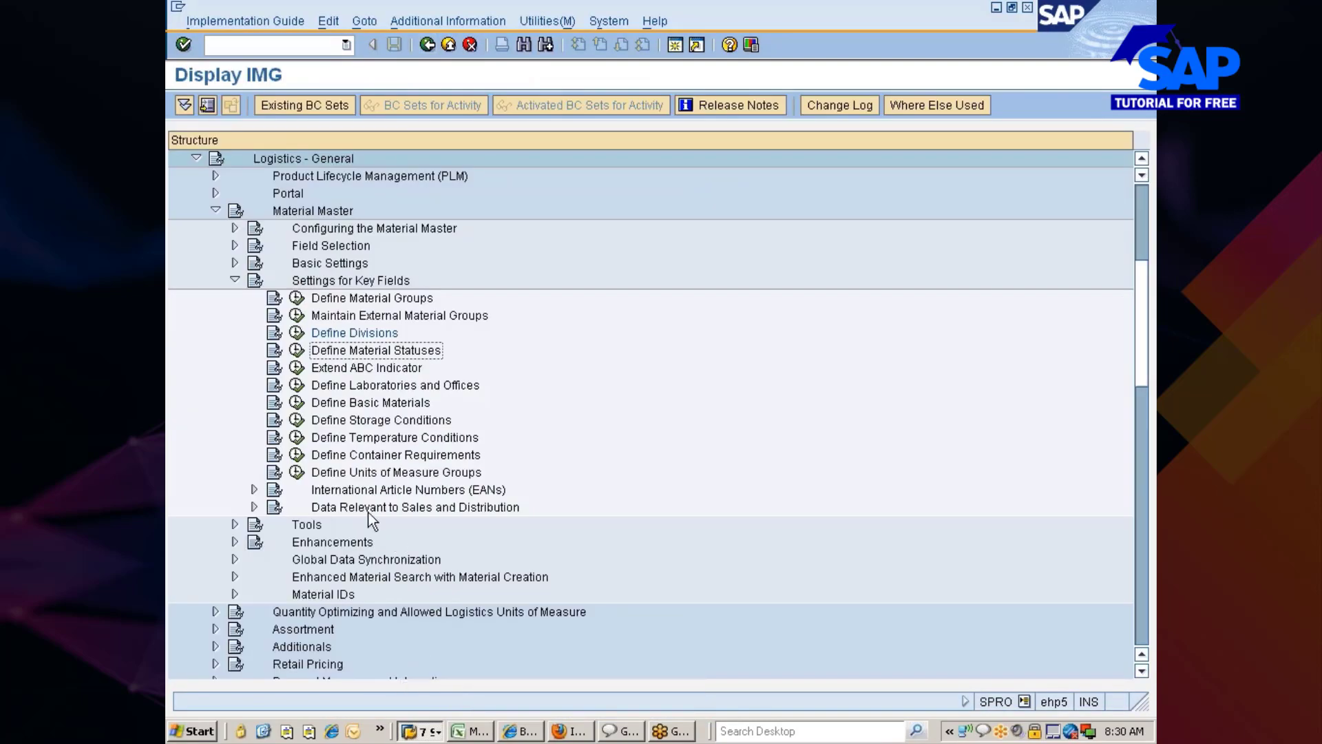
- Open the Define Material Statuses activity, select status ZS and display its detailed settings
click(297, 350)
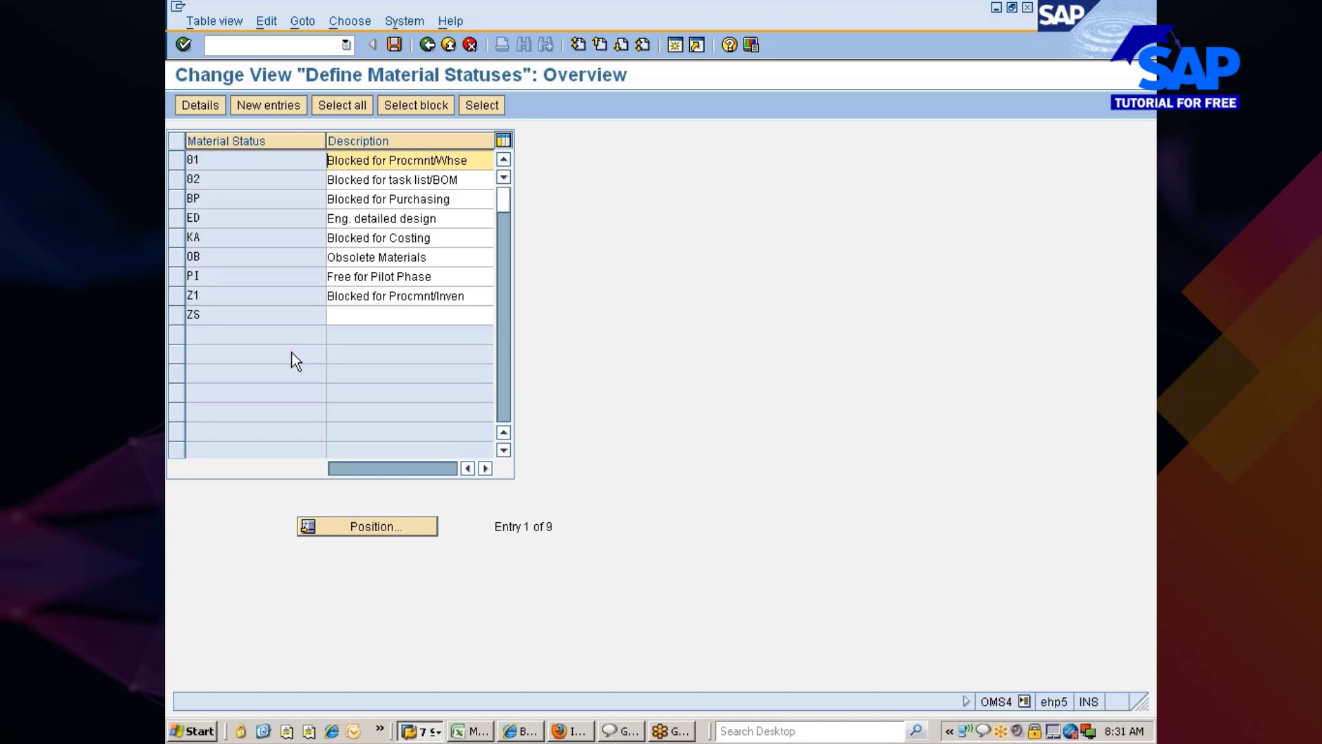
click(184, 315)
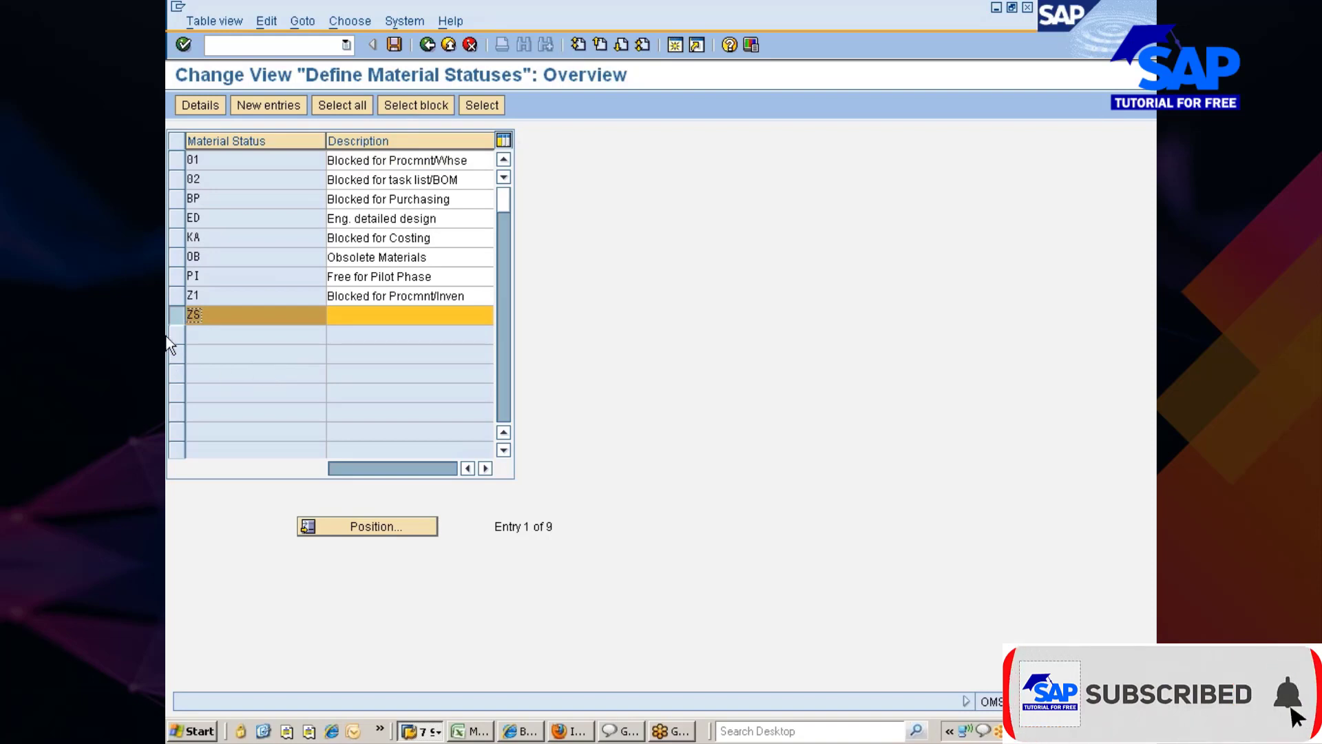
click(180, 316)
key(Tab)
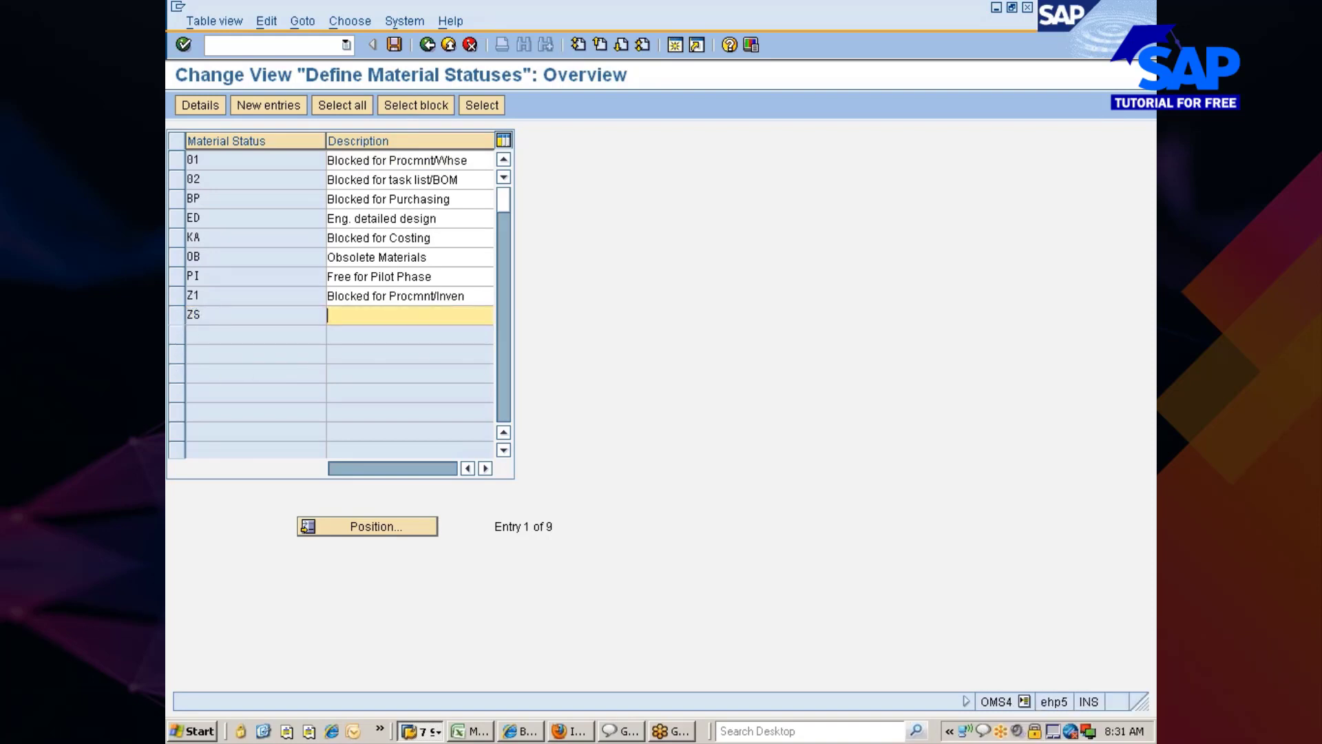
click(181, 316)
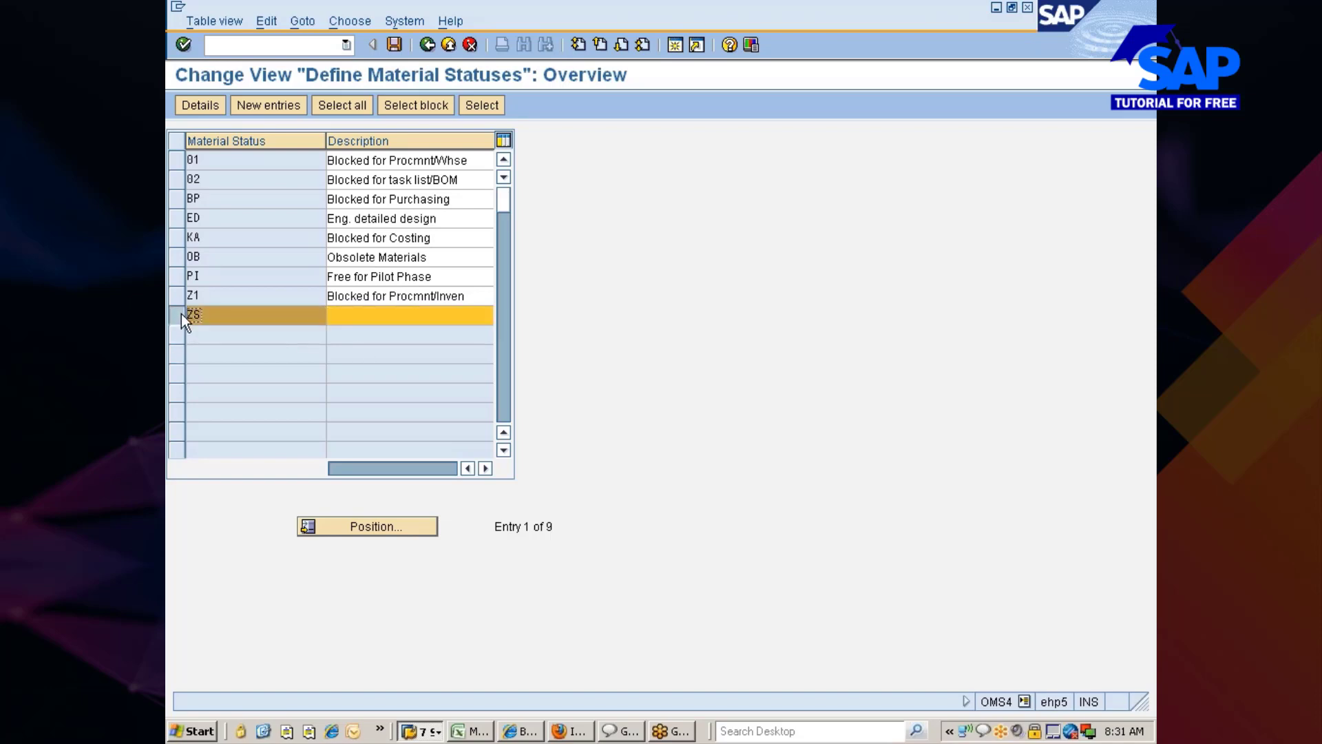
click(212, 107)
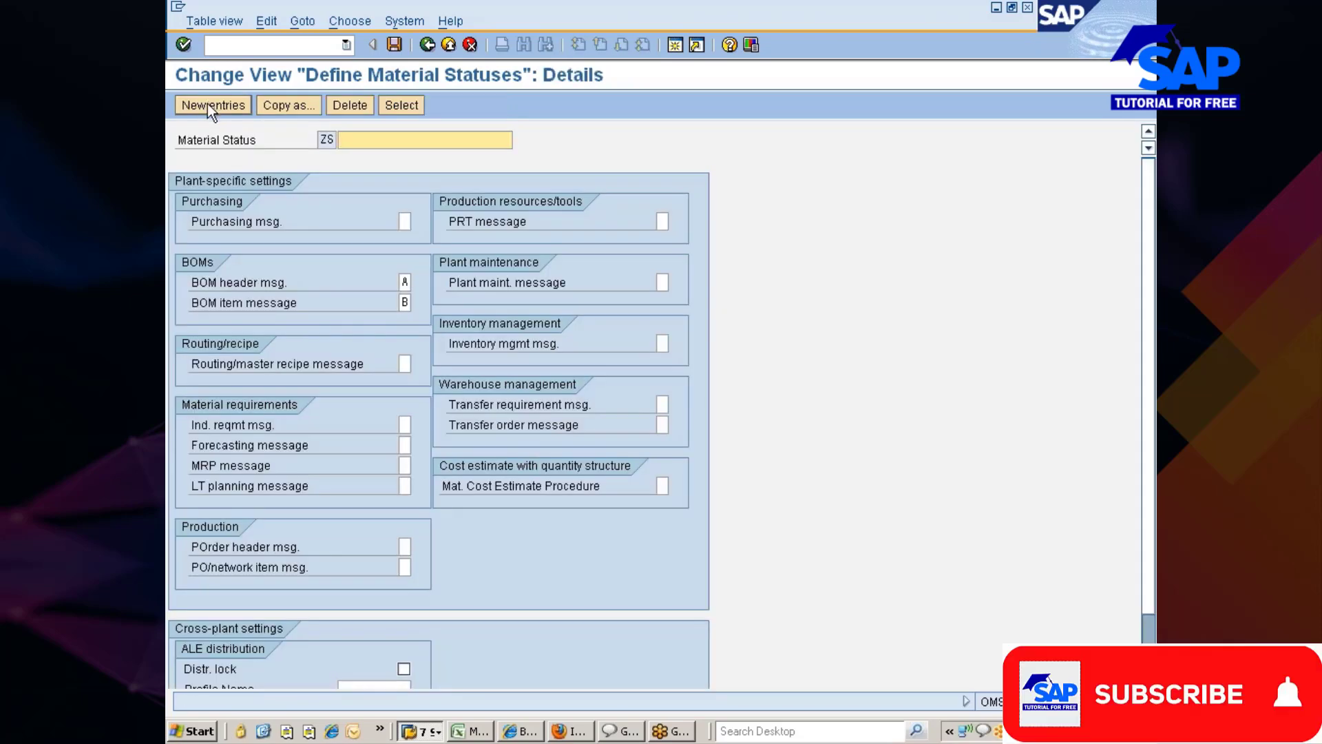
- Delete material status ZS and narrow the Material Status column in the overview
click(356, 105)
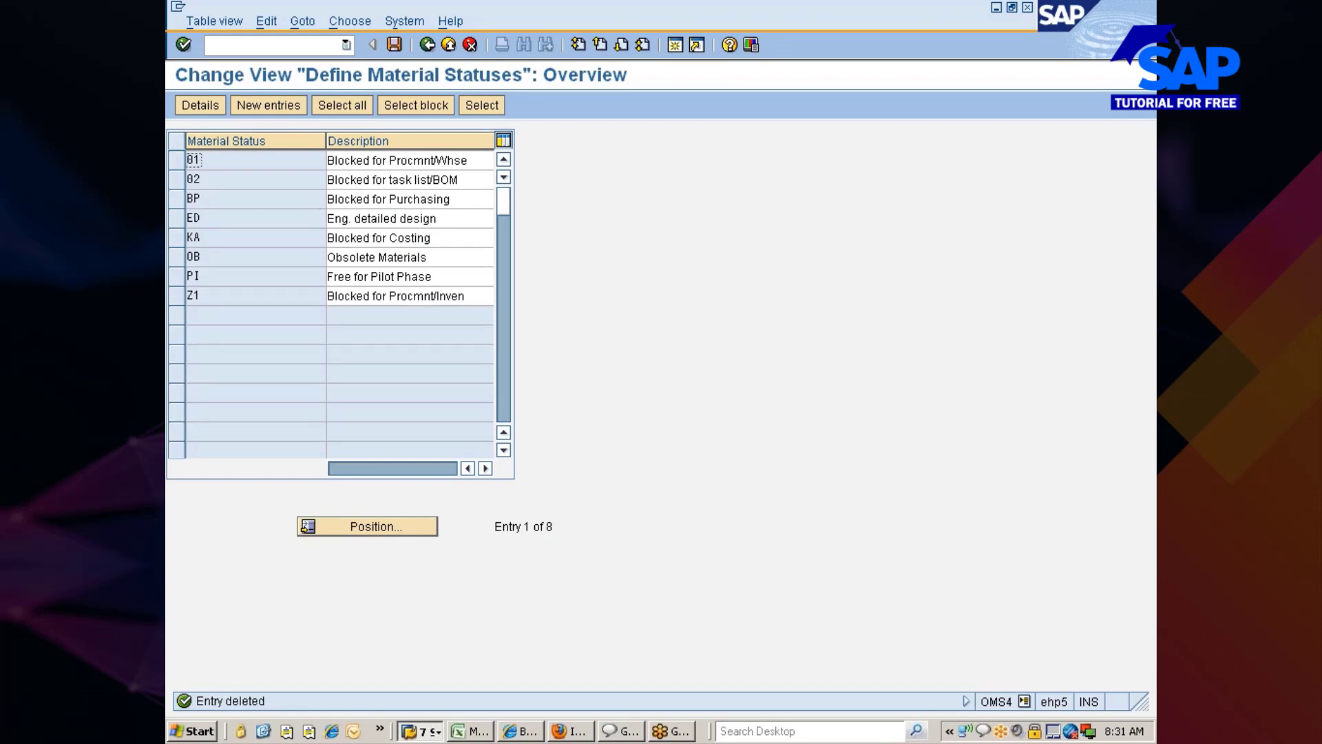
drag(325, 140, 293, 142)
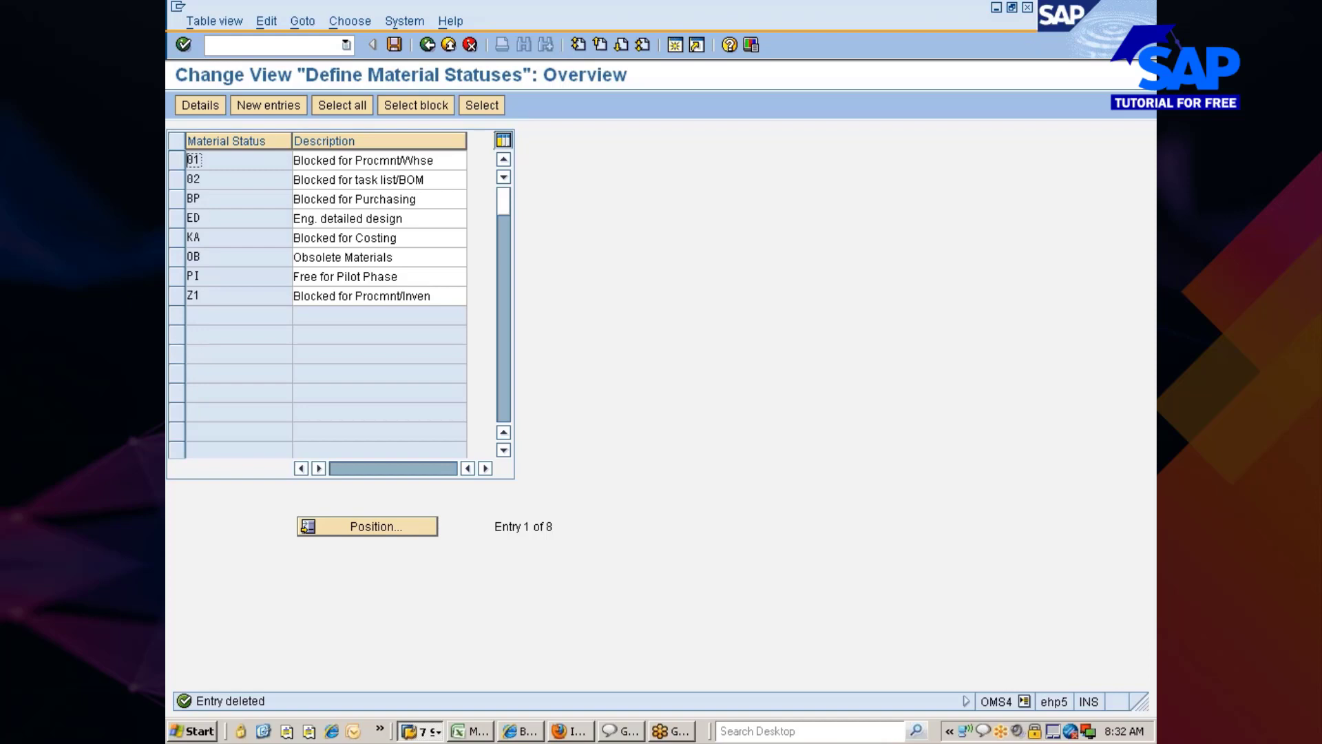
- Select material status 01, Blocked for Procmnt/Whse, and display its detailed settings
click(175, 163)
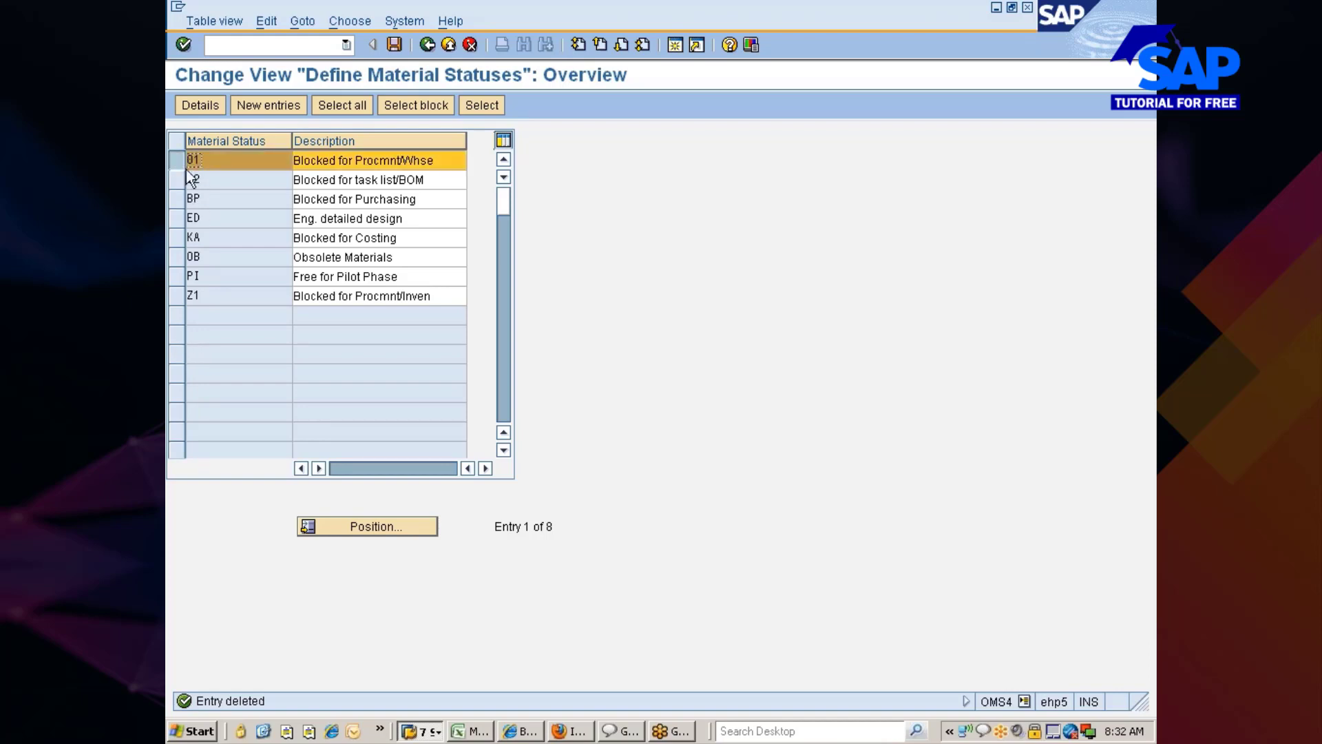
click(187, 160)
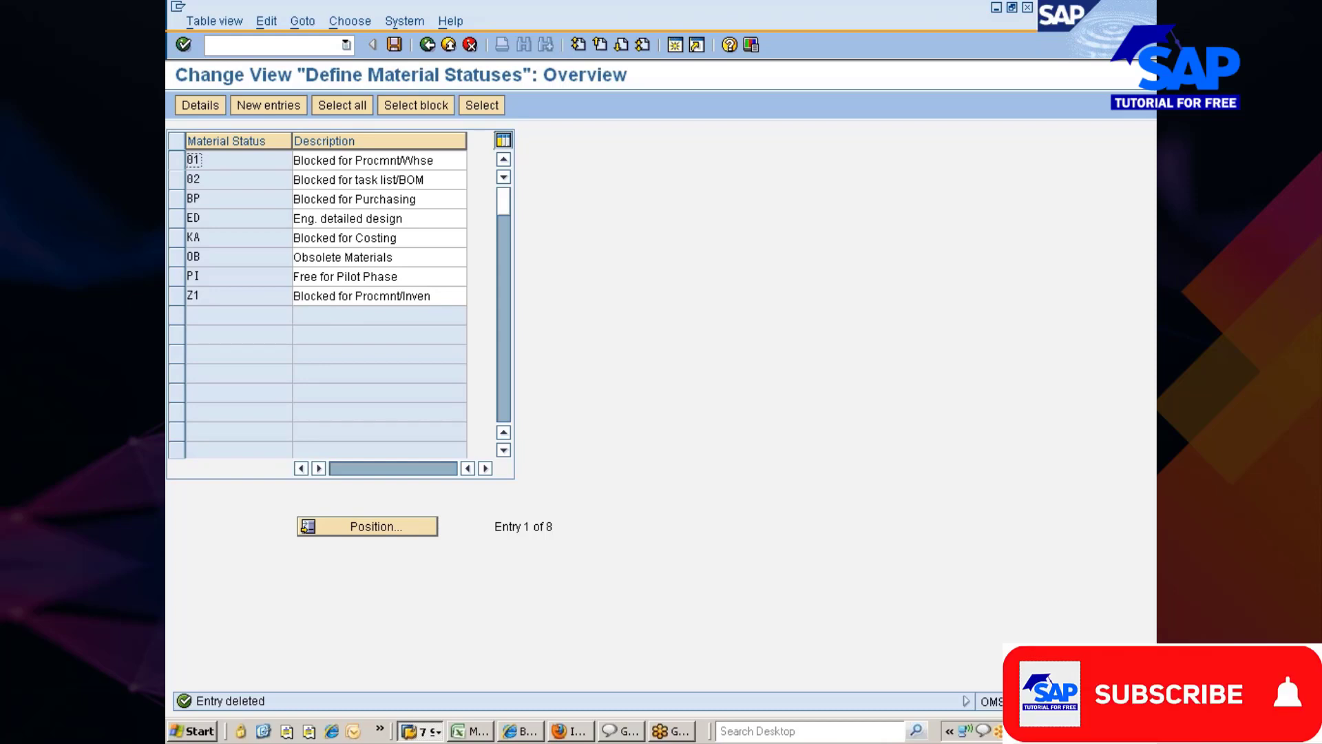
click(181, 162)
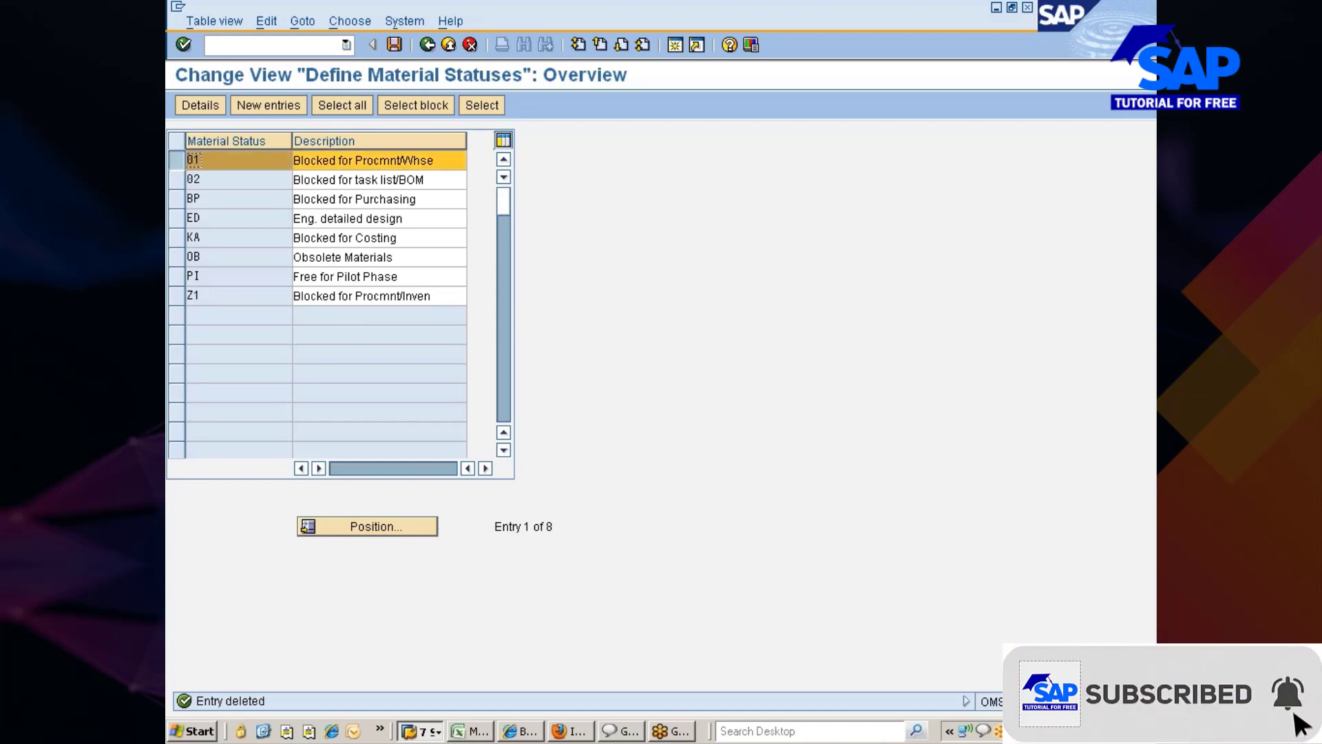
click(204, 107)
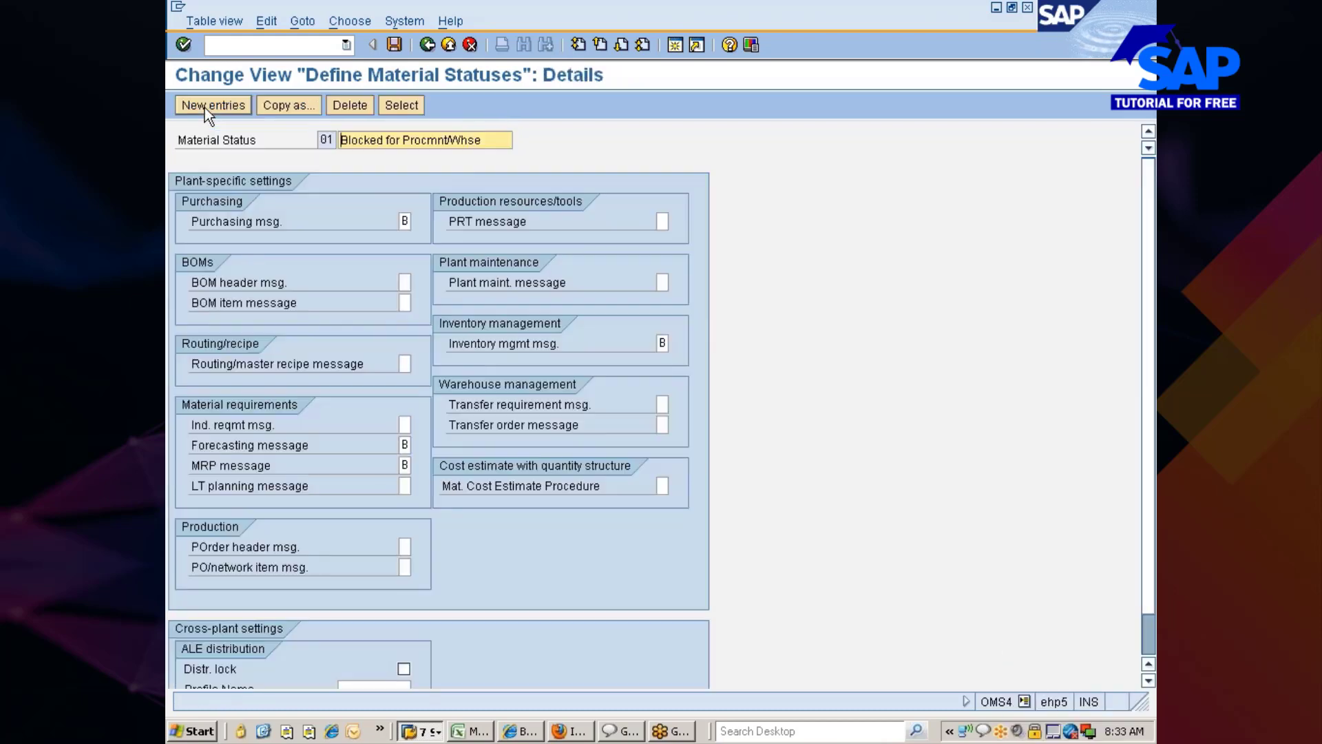
- Start a copy of material status 01 and give the new status the key ZM
click(288, 106)
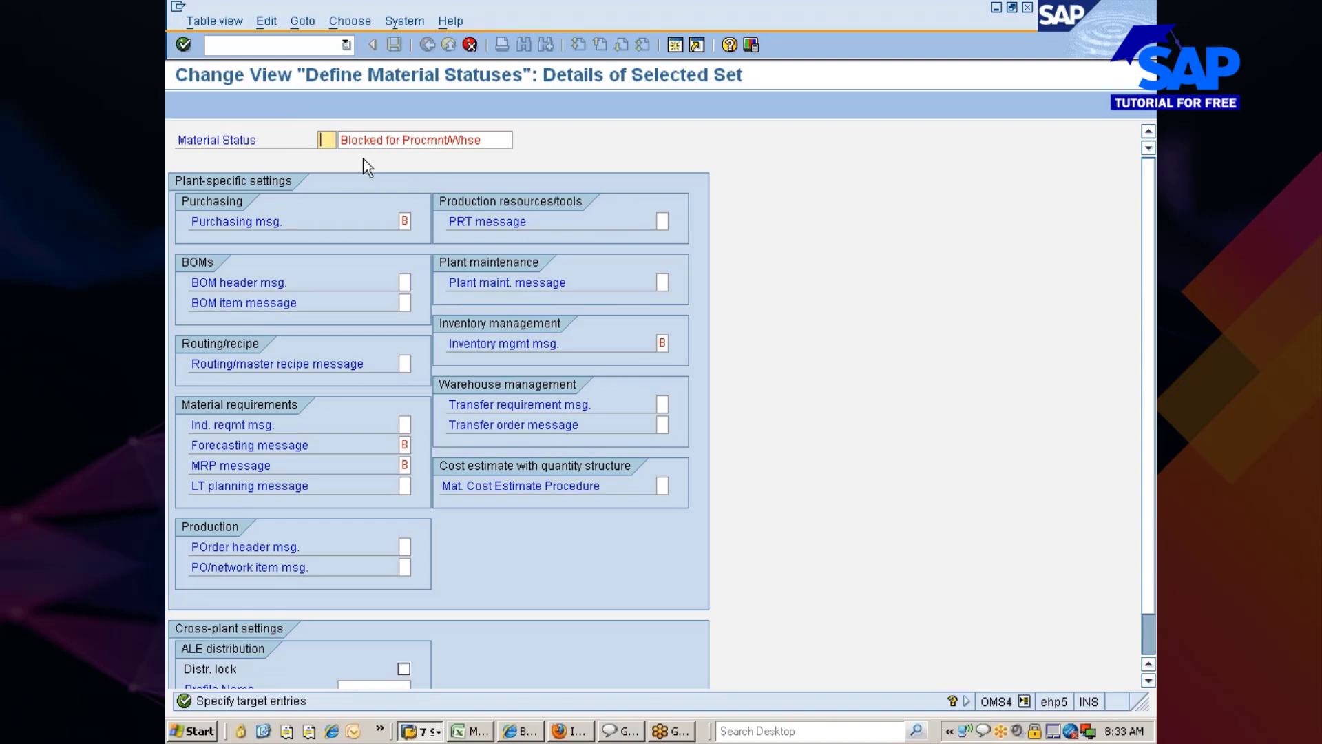
text(ZM)
key(Tab)
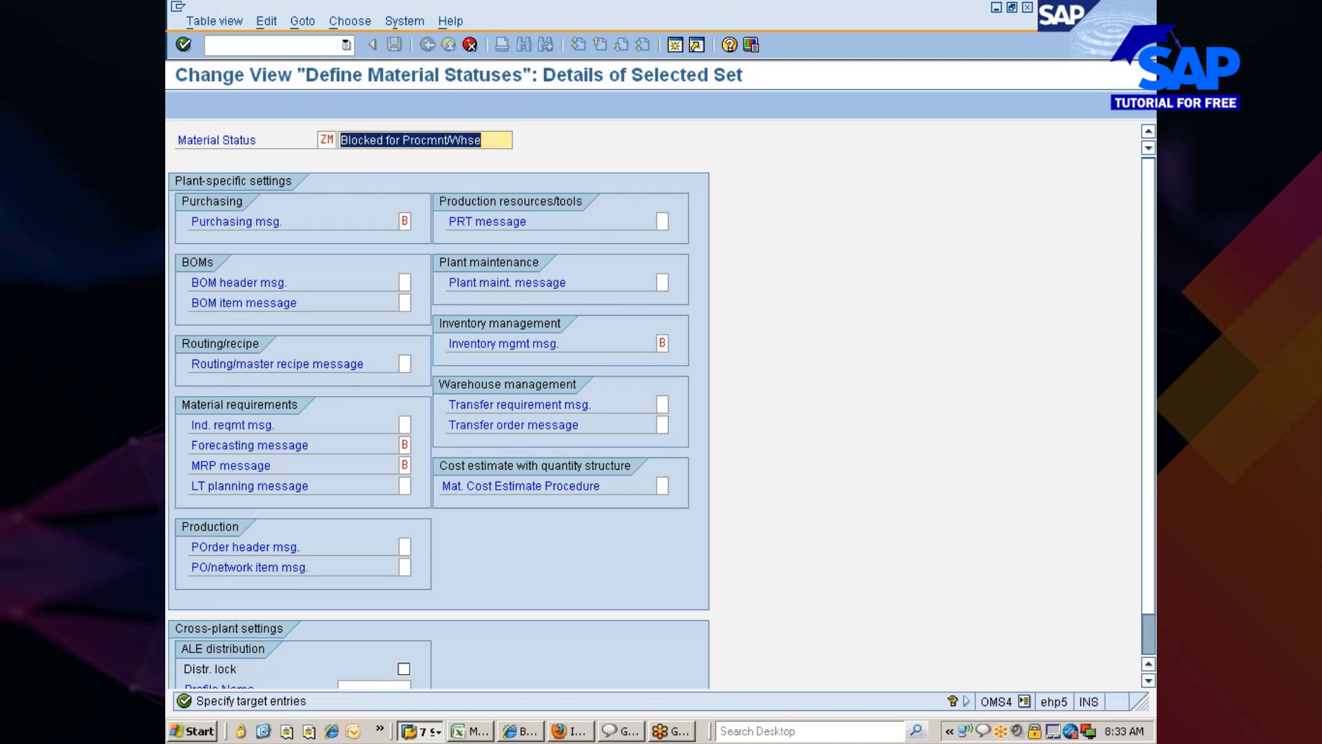
- Replace the copied status's description with "Not for for Planning", confirm the copy and save it
click(403, 140)
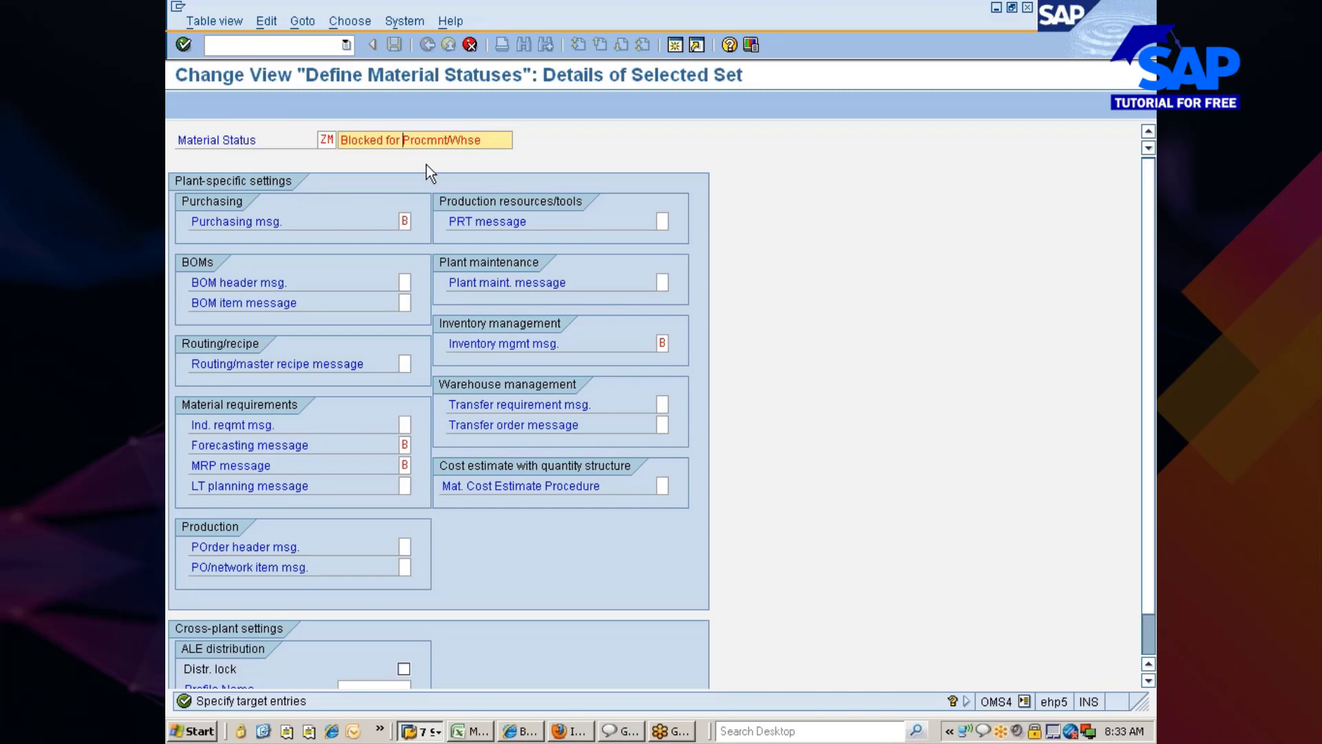
key(Home)
key(ctrl+shift+Right)
key(ctrl+shift+Right)
key(ctrl+shift+Right)
key(Tab)
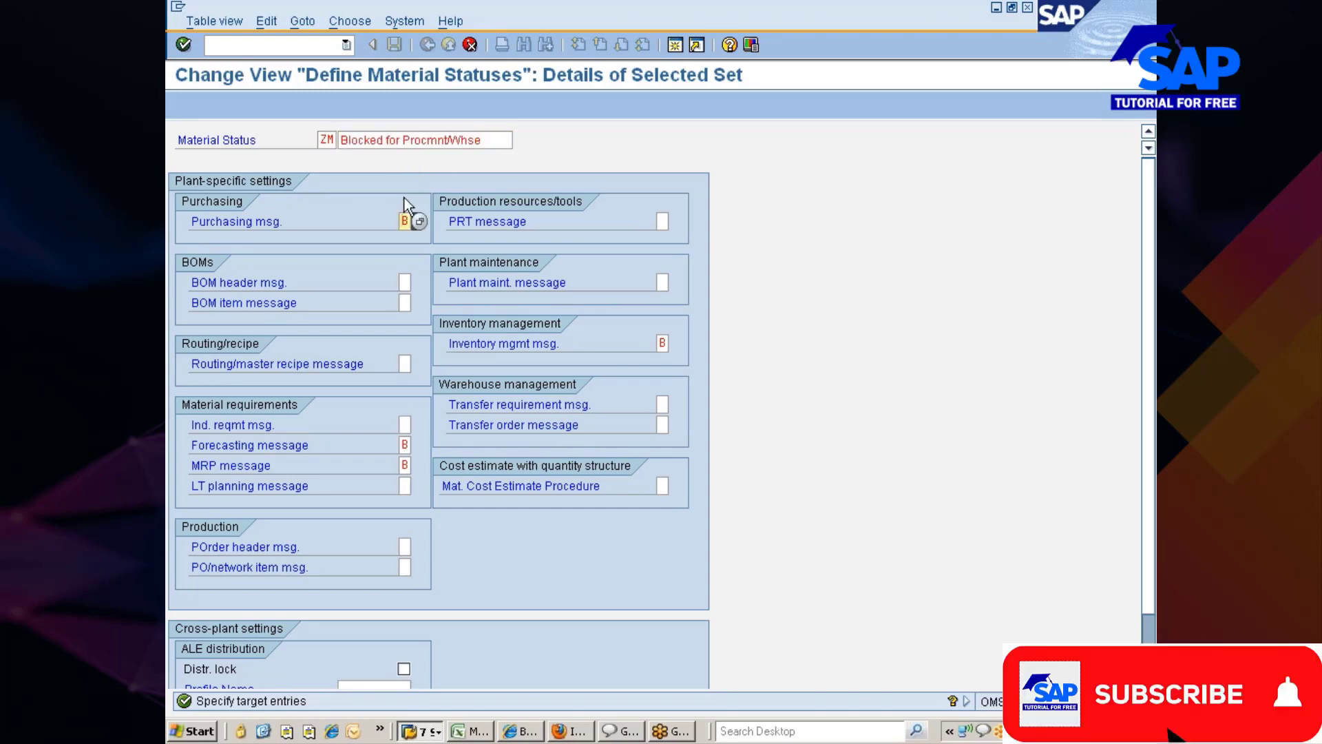
key(shift+Tab)
key(shift+End)
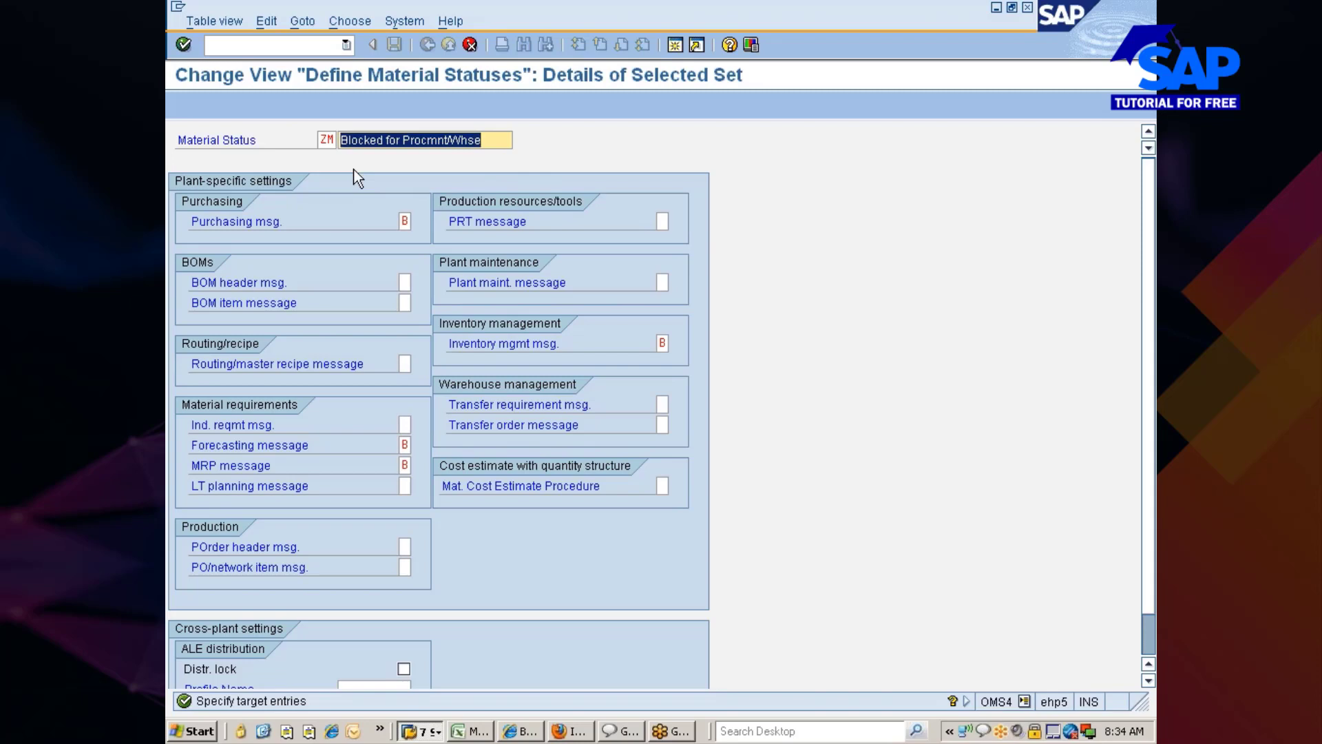
text(N)
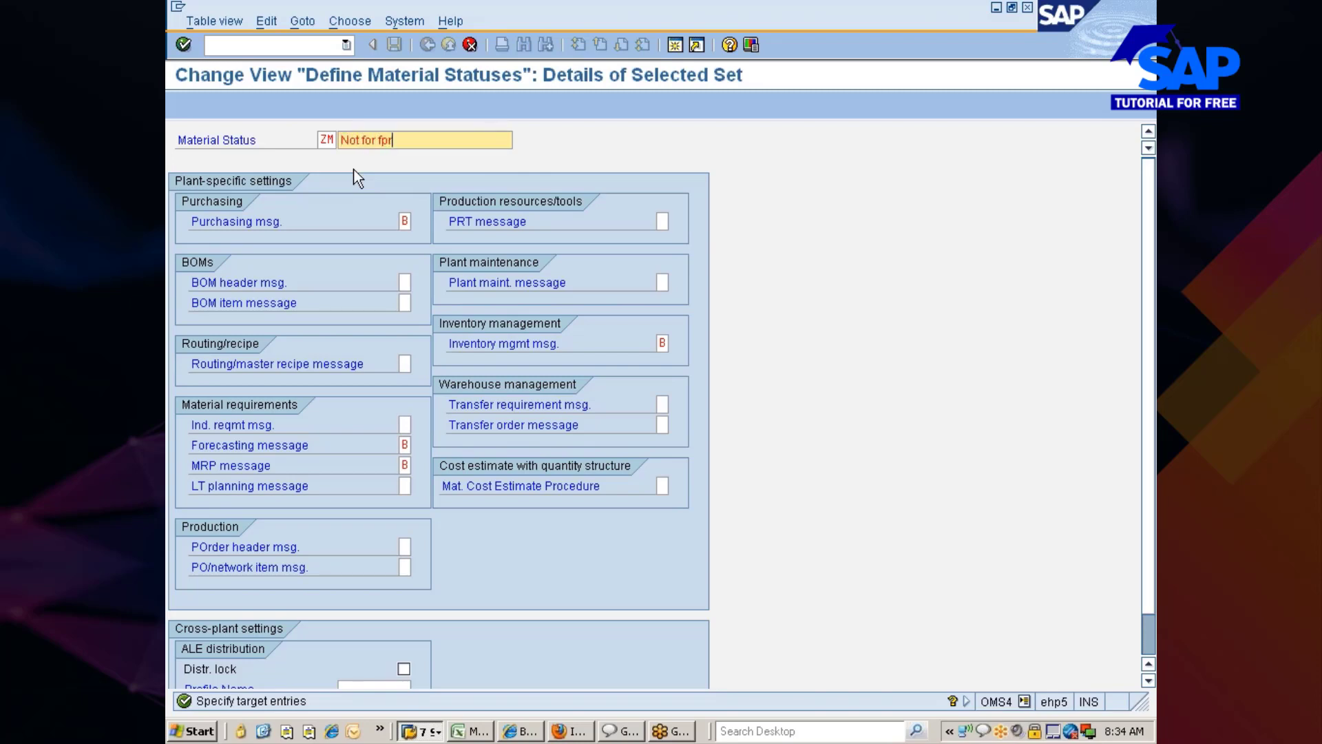
text(ot for fo)
text(r for Plann)
text(ing)
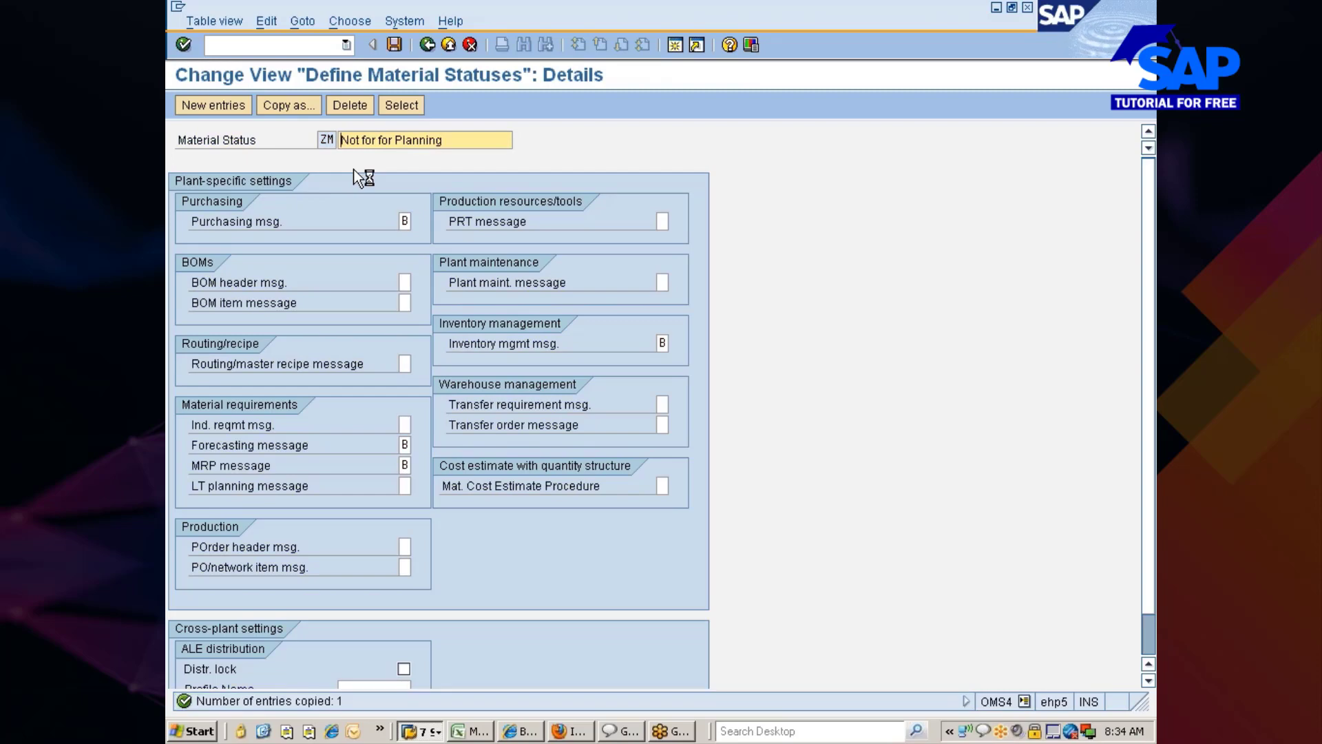
key(Return)
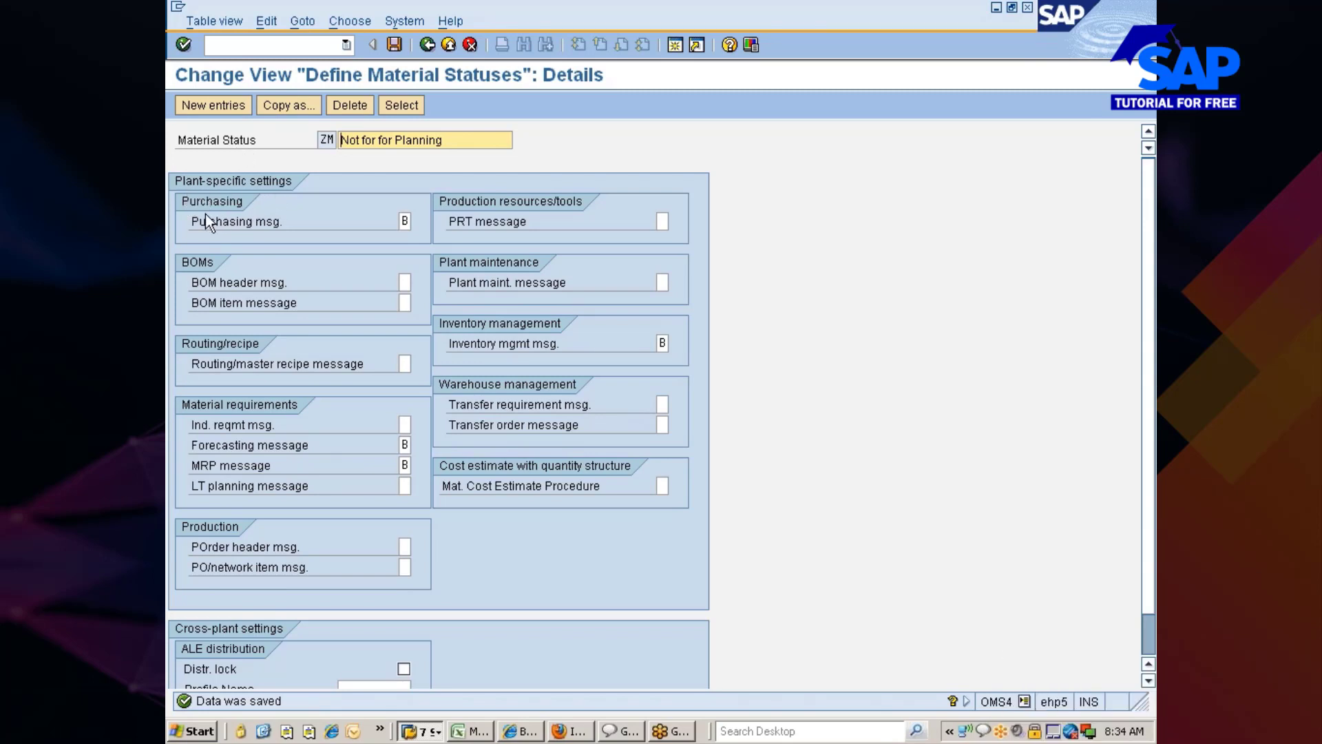
- Set the purchasing message of status ZM to A (Warning) from the list of possible values
click(405, 221)
click(419, 225)
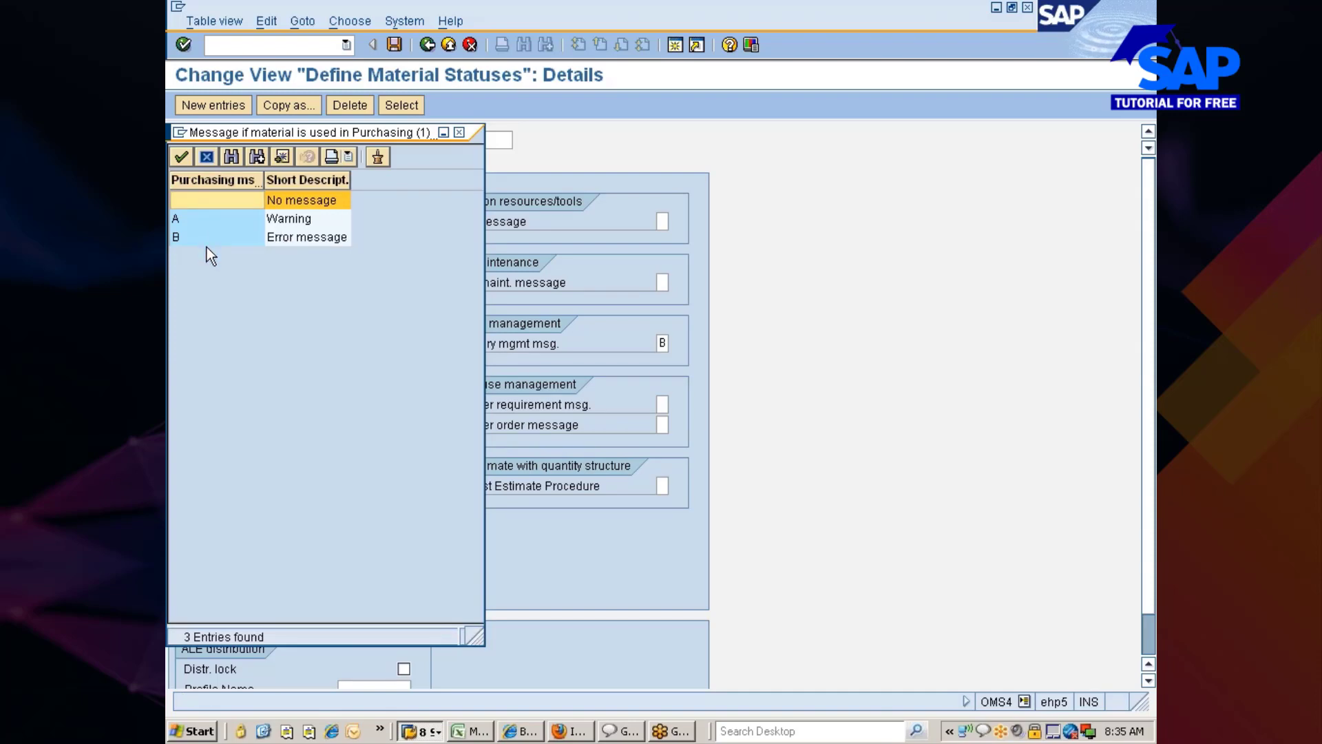
drag(245, 134, 528, 151)
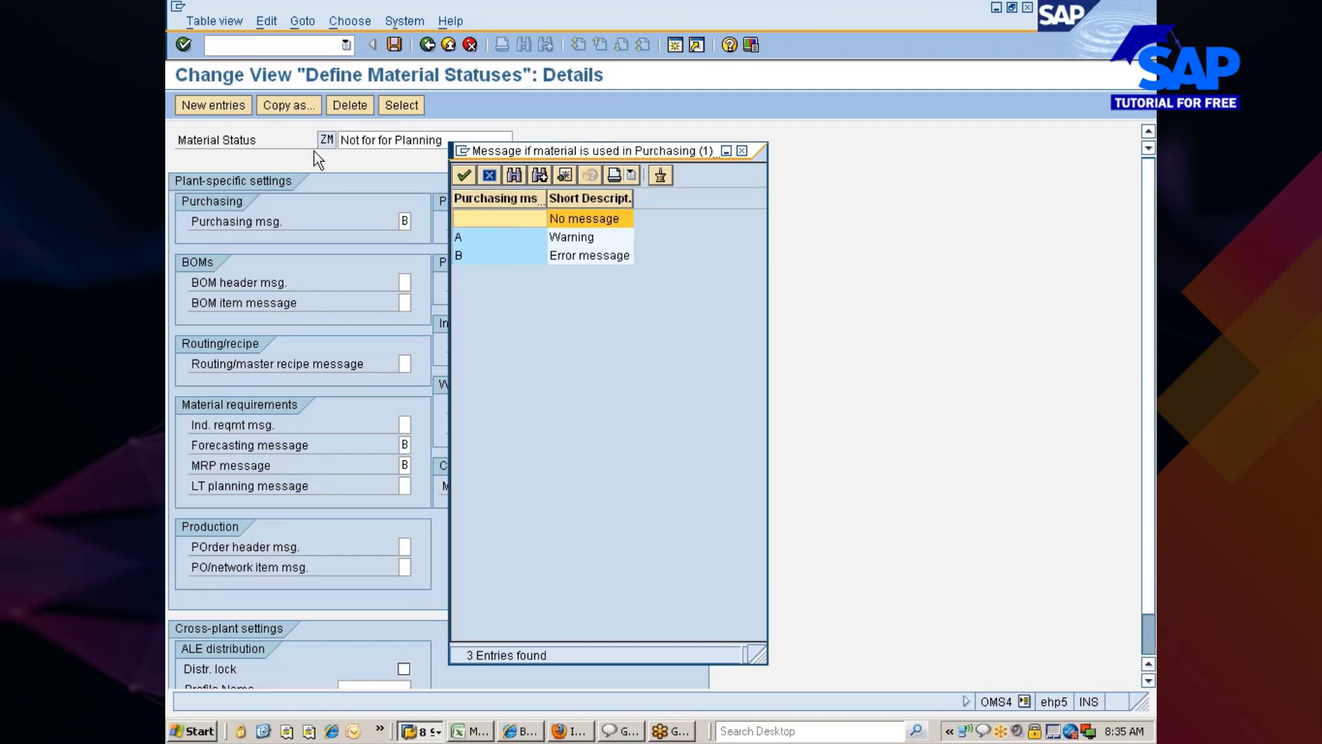
double_click(458, 241)
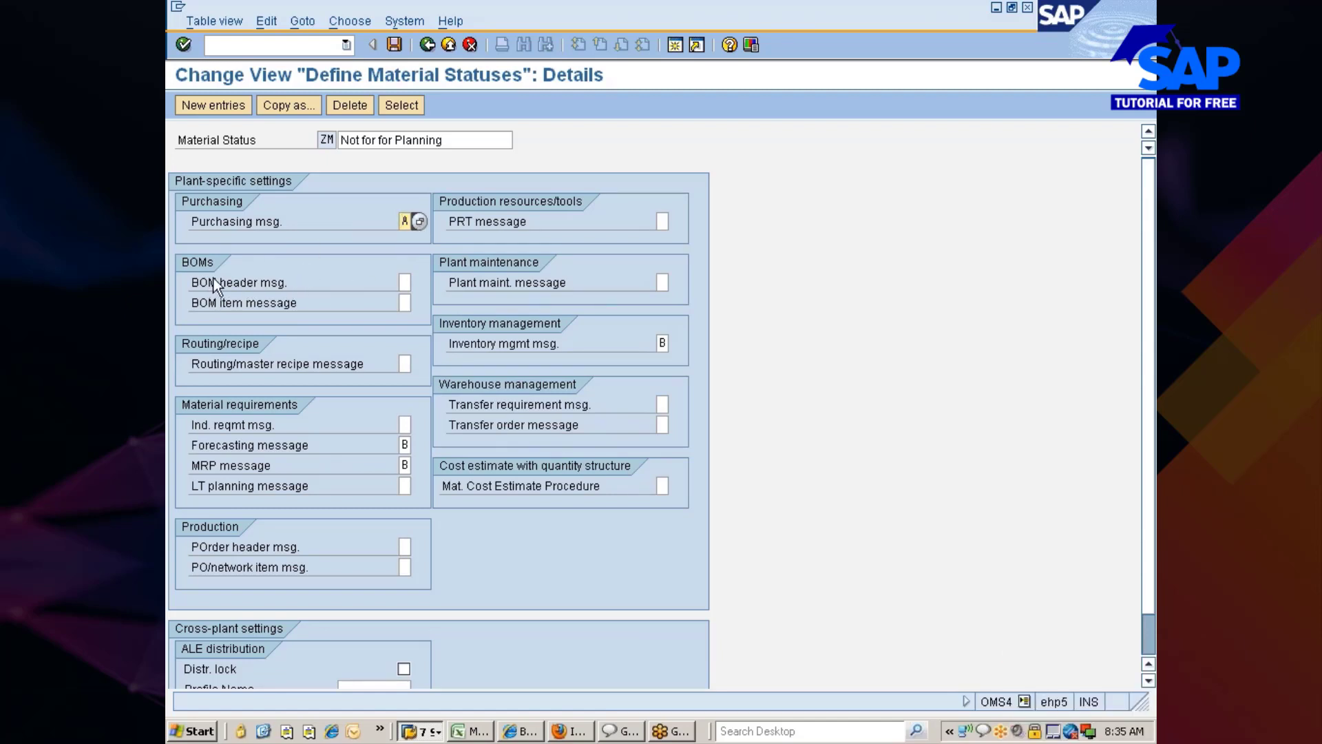
- Leave the BOM and routing messages blank and choose B (Error message) as the forecasting message
click(405, 283)
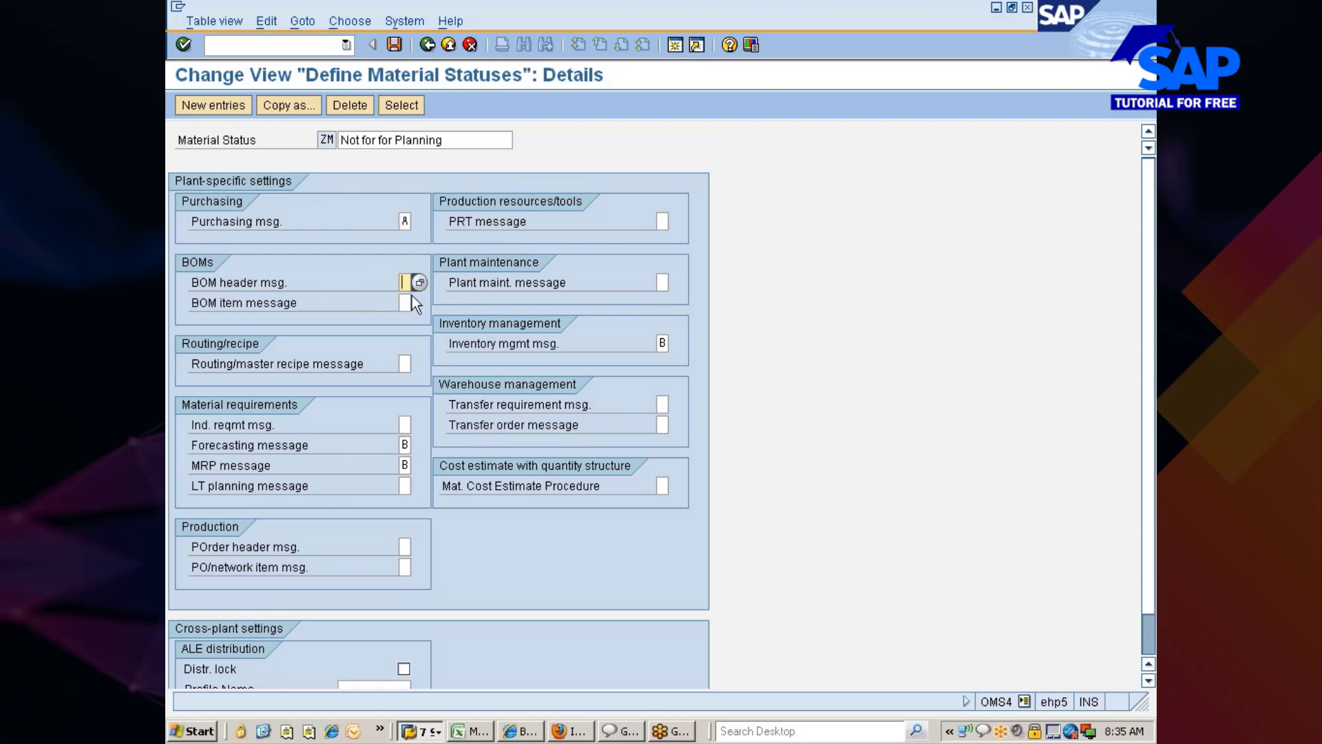
click(405, 303)
click(405, 364)
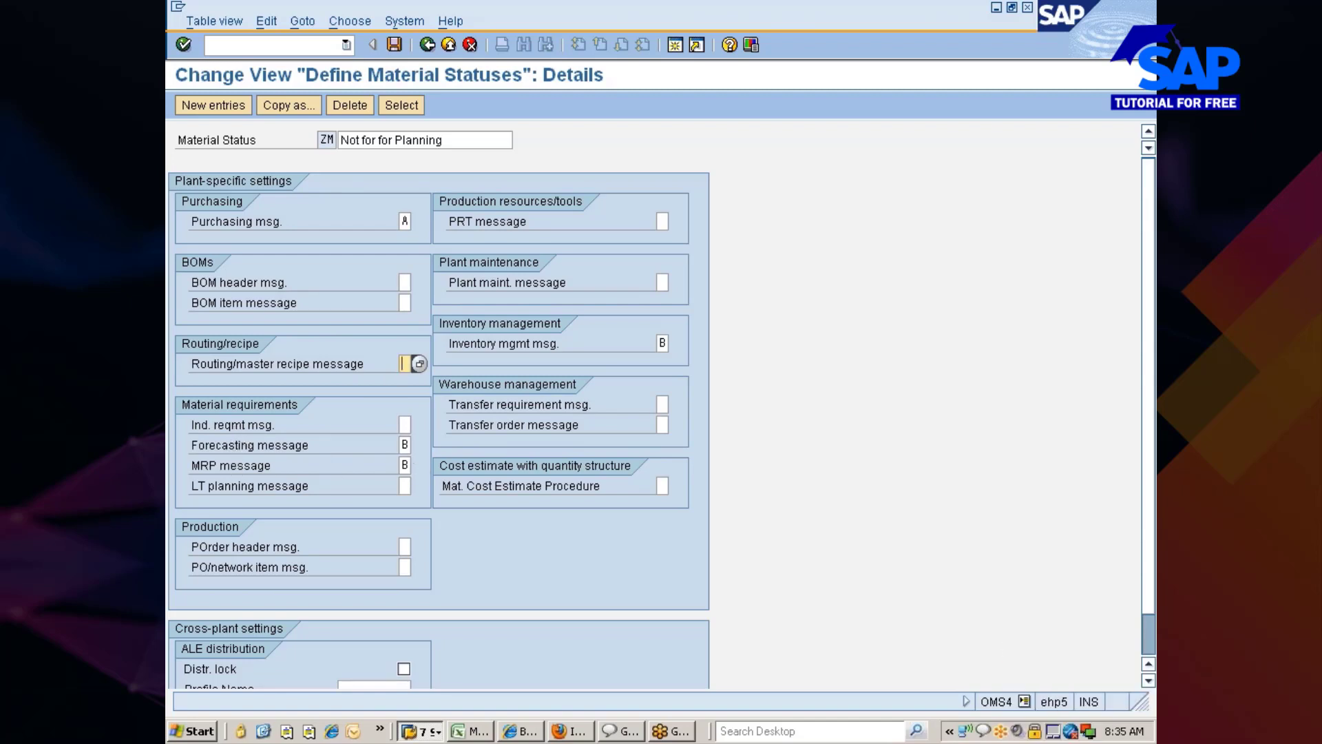
click(403, 446)
click(418, 446)
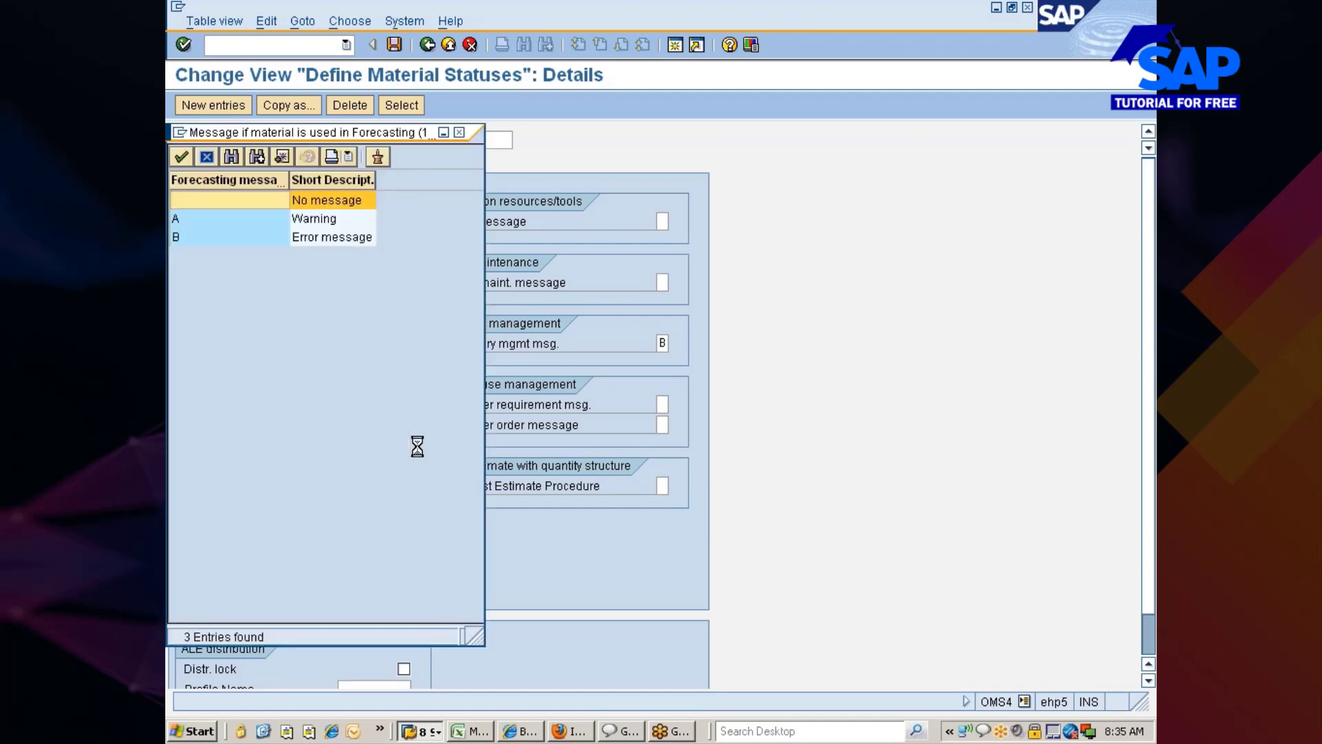
double_click(191, 238)
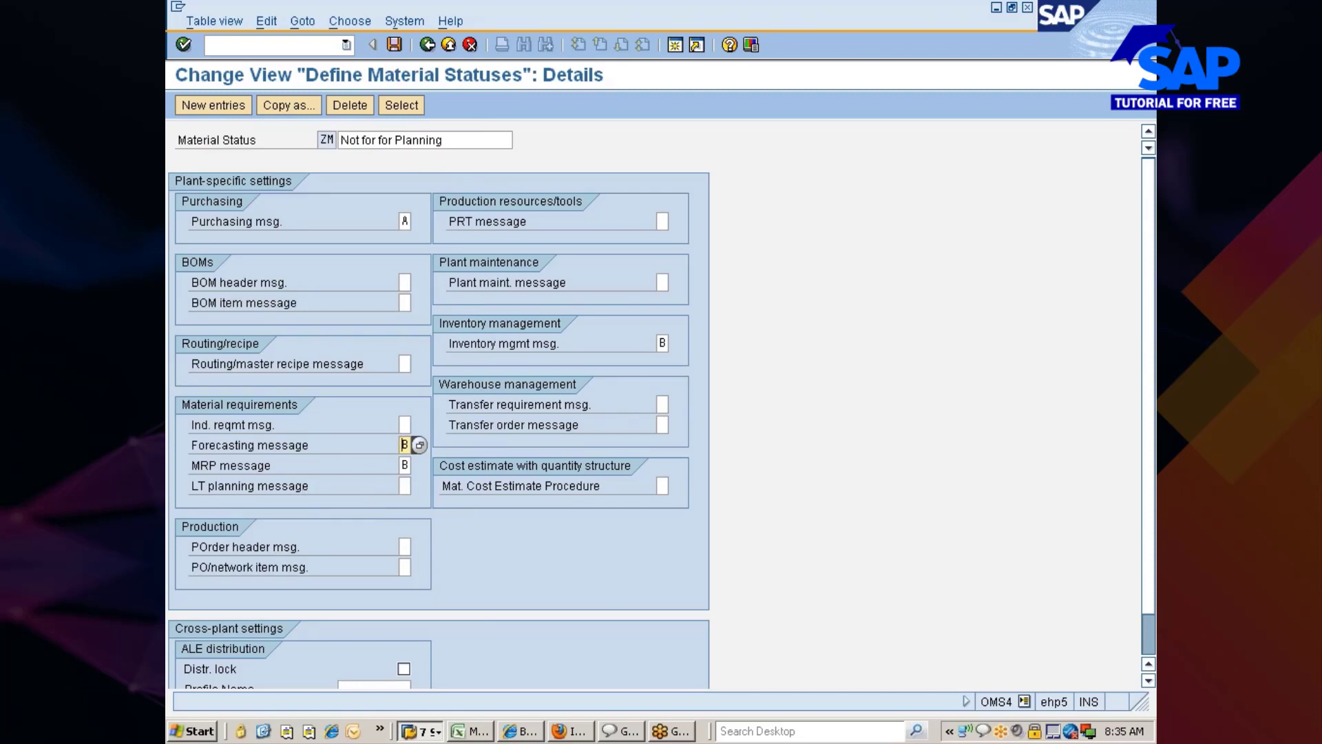
- Set the LT planning message of status ZM to B (Error message)
click(405, 486)
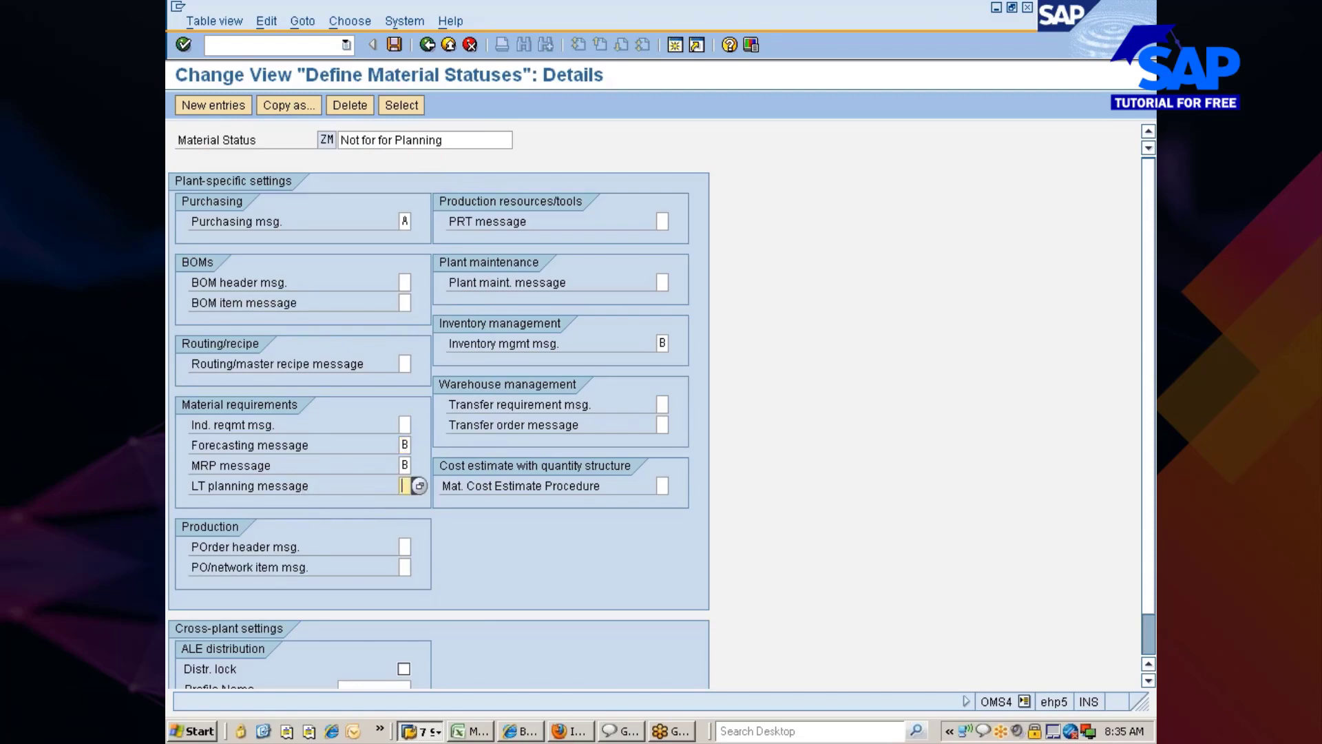
click(418, 487)
click(419, 487)
click(418, 486)
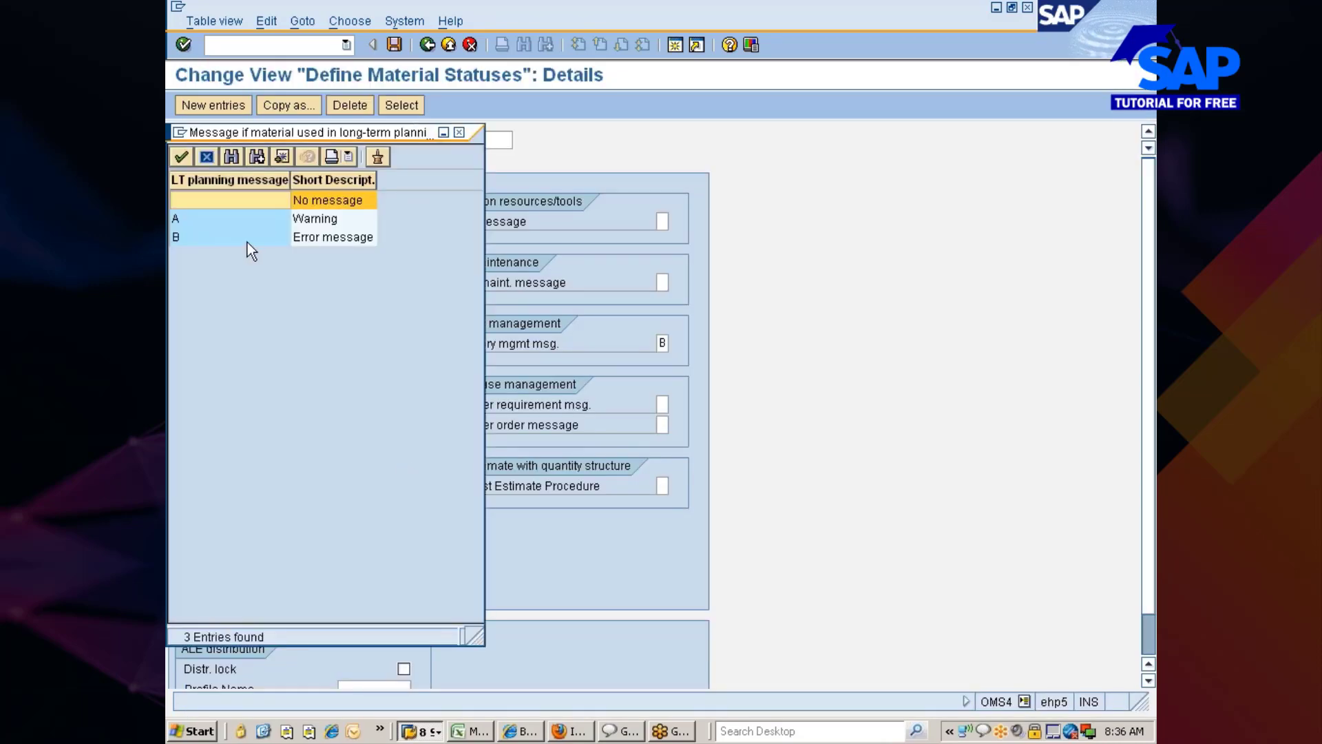
double_click(201, 237)
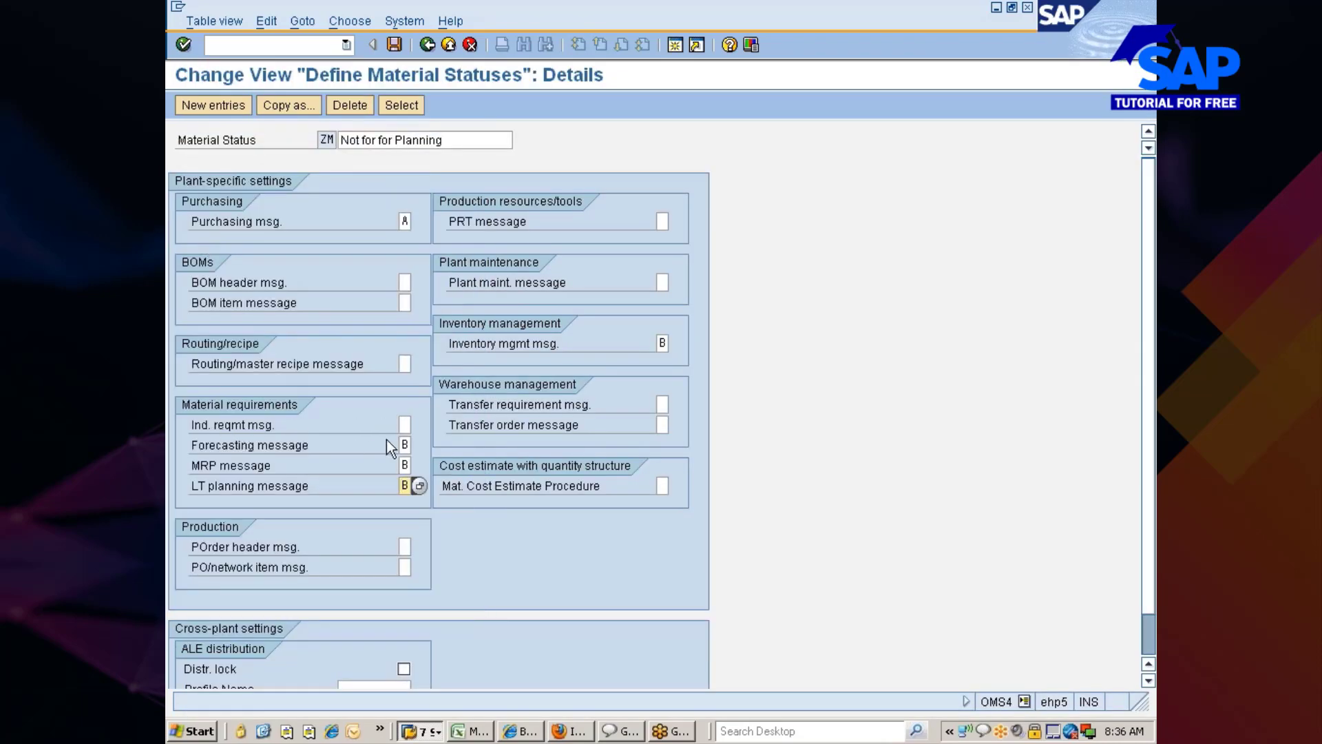
- Set the independent requirement message of status ZM to B (Error message) and confirm the settings
click(404, 424)
click(413, 425)
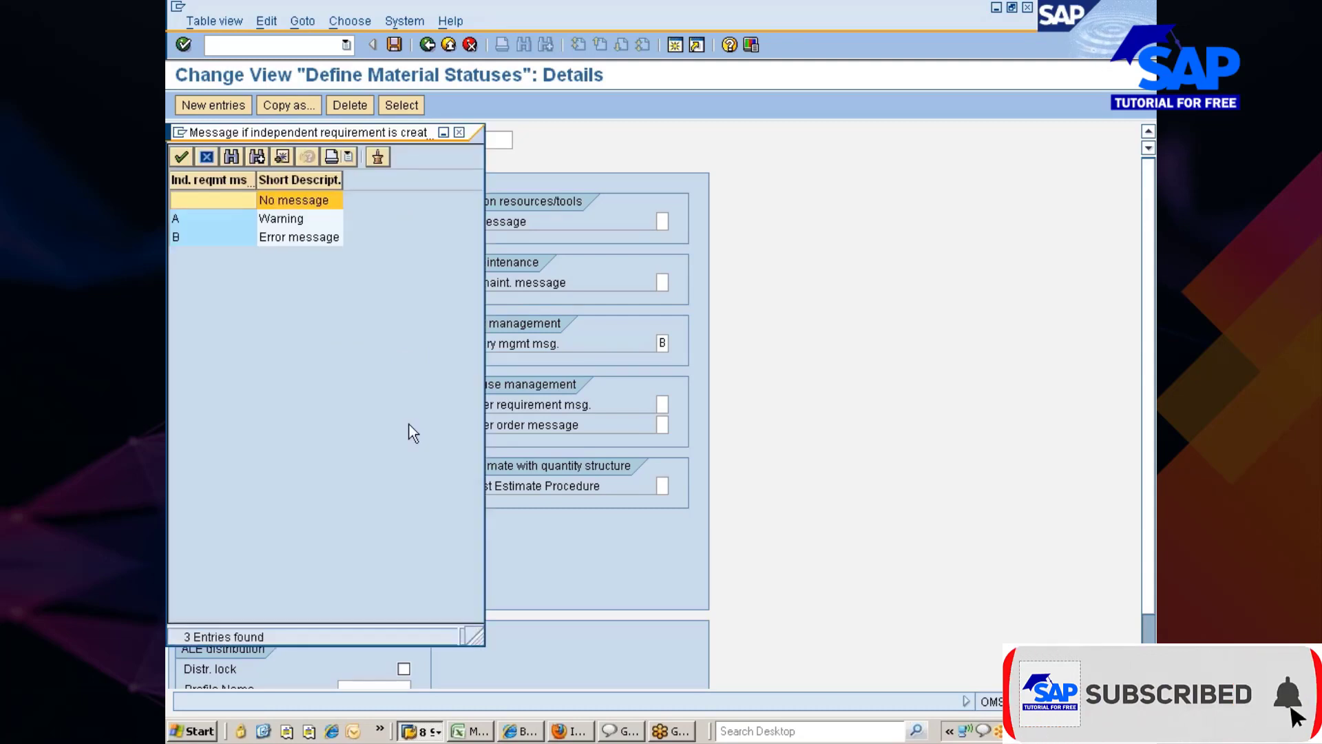
double_click(275, 238)
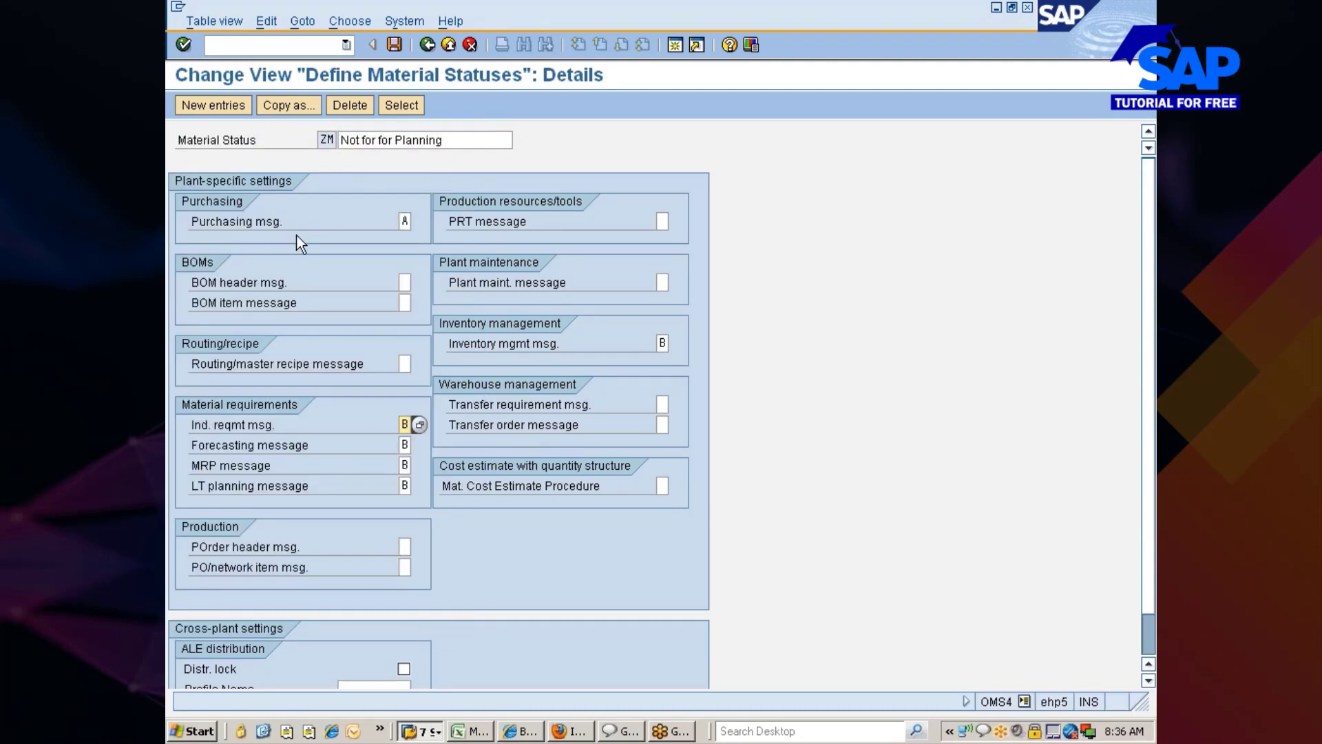
key(Return)
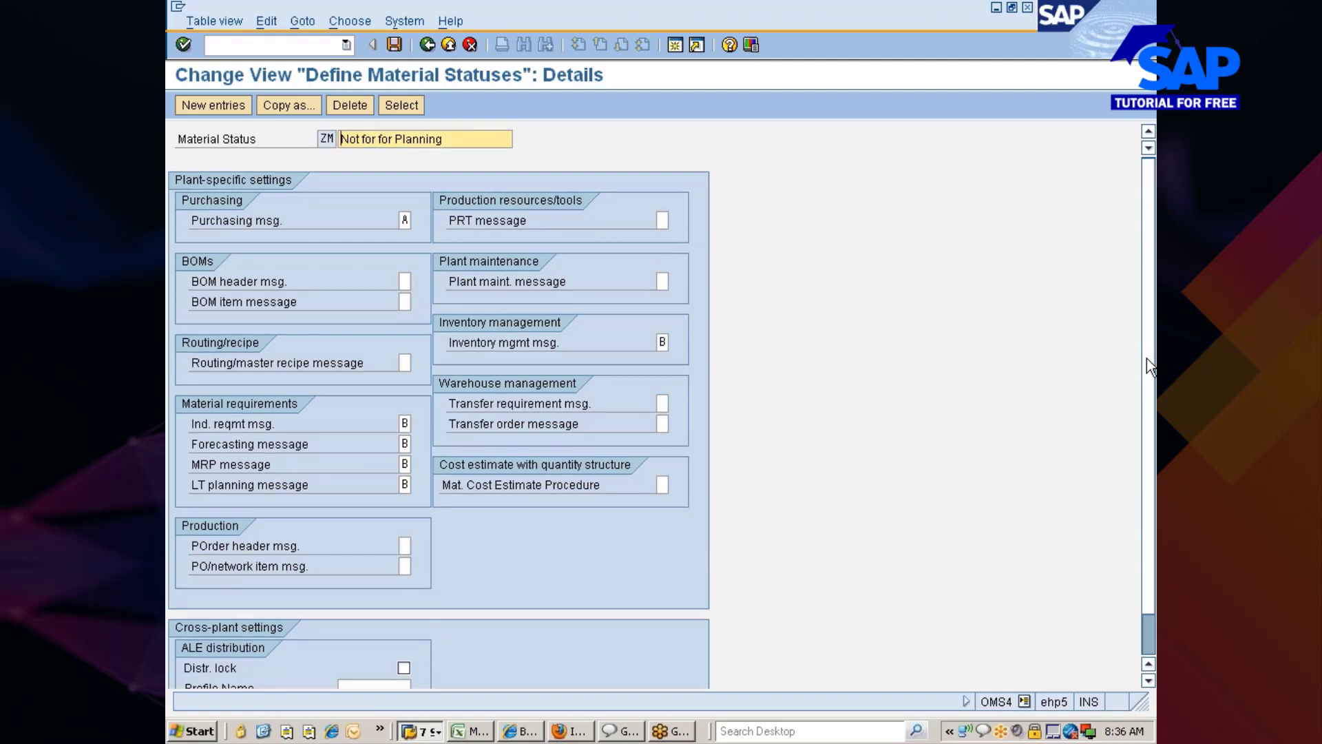
- Set the inventory management message of status ZM to A and save the material status
scroll(1146, 359, down, 2)
scroll(476, 304, up, 1)
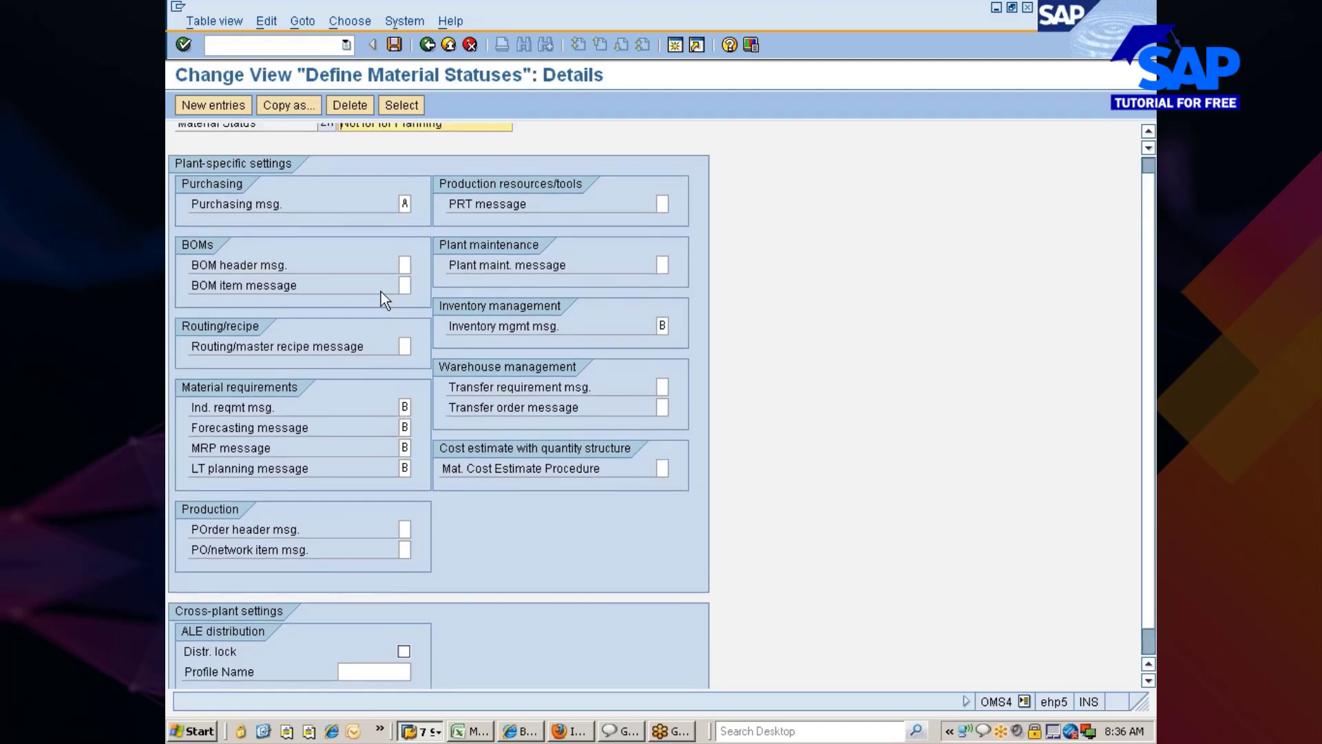
scroll(390, 263, up, 1)
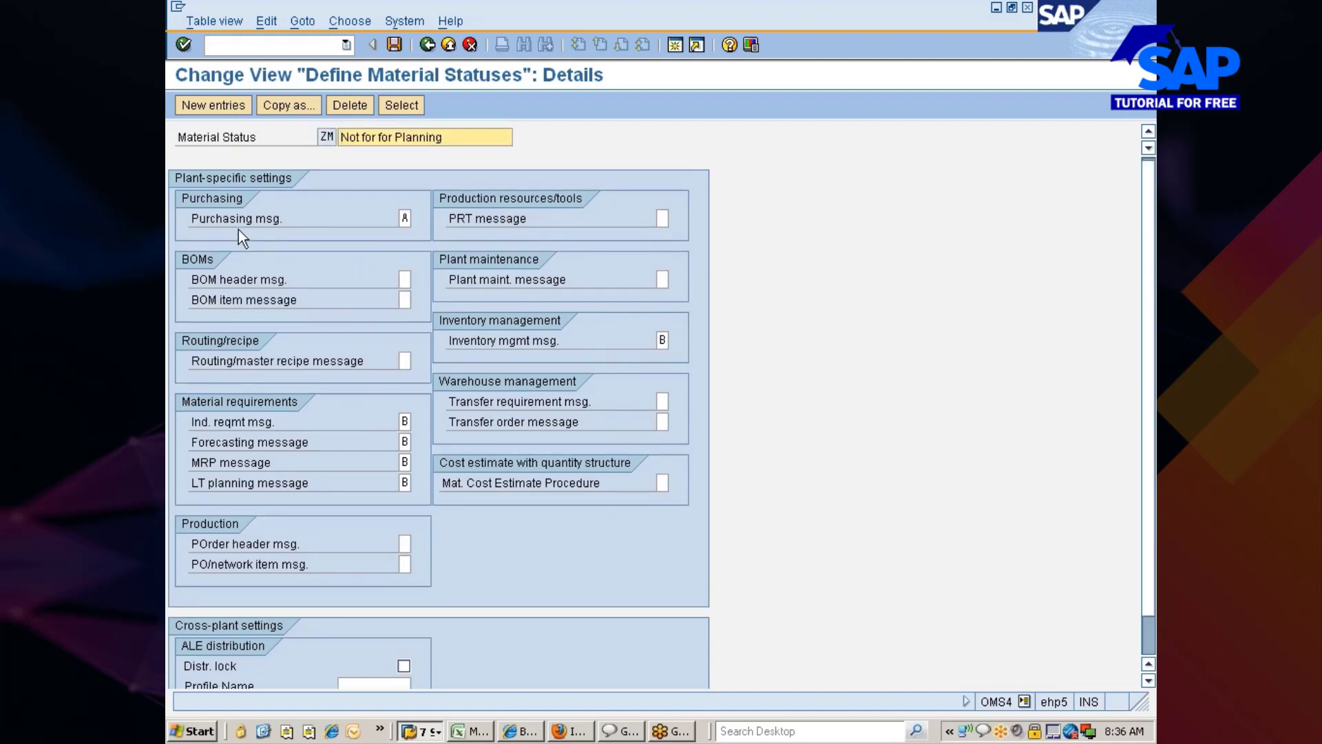
click(405, 218)
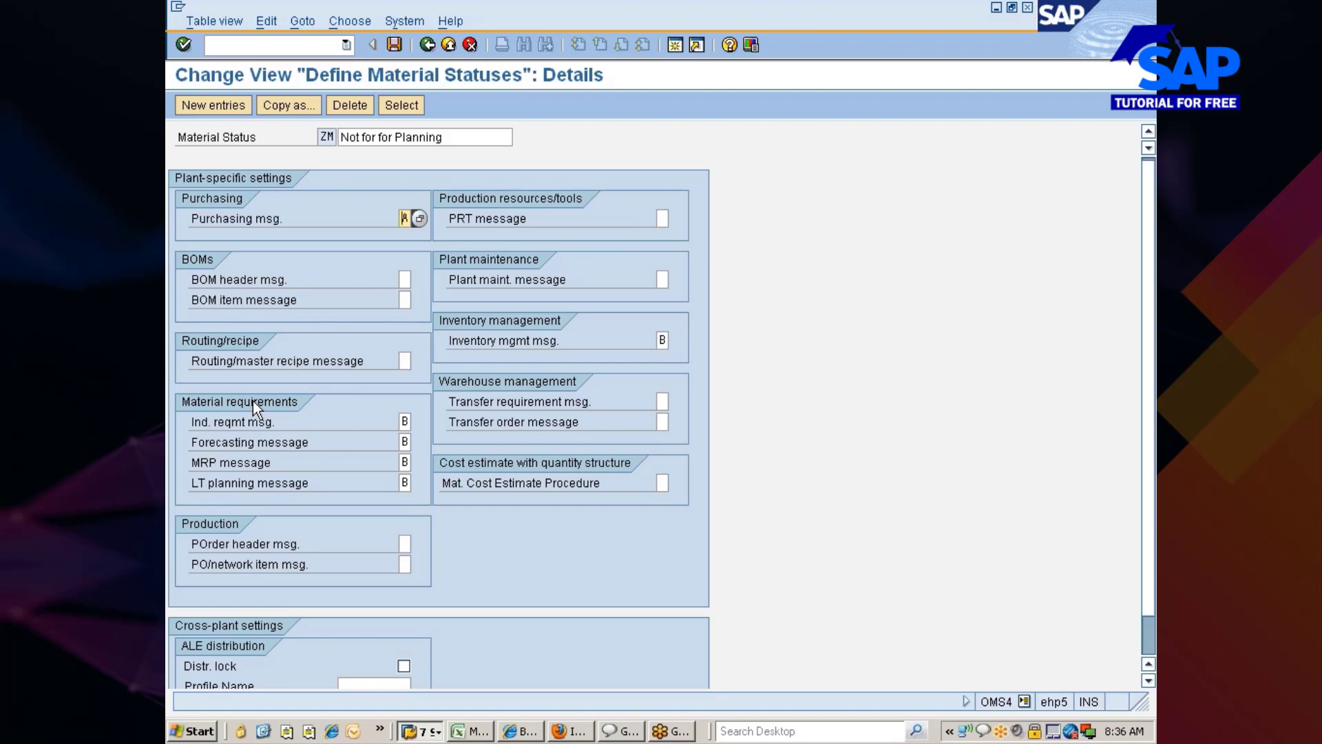
click(662, 340)
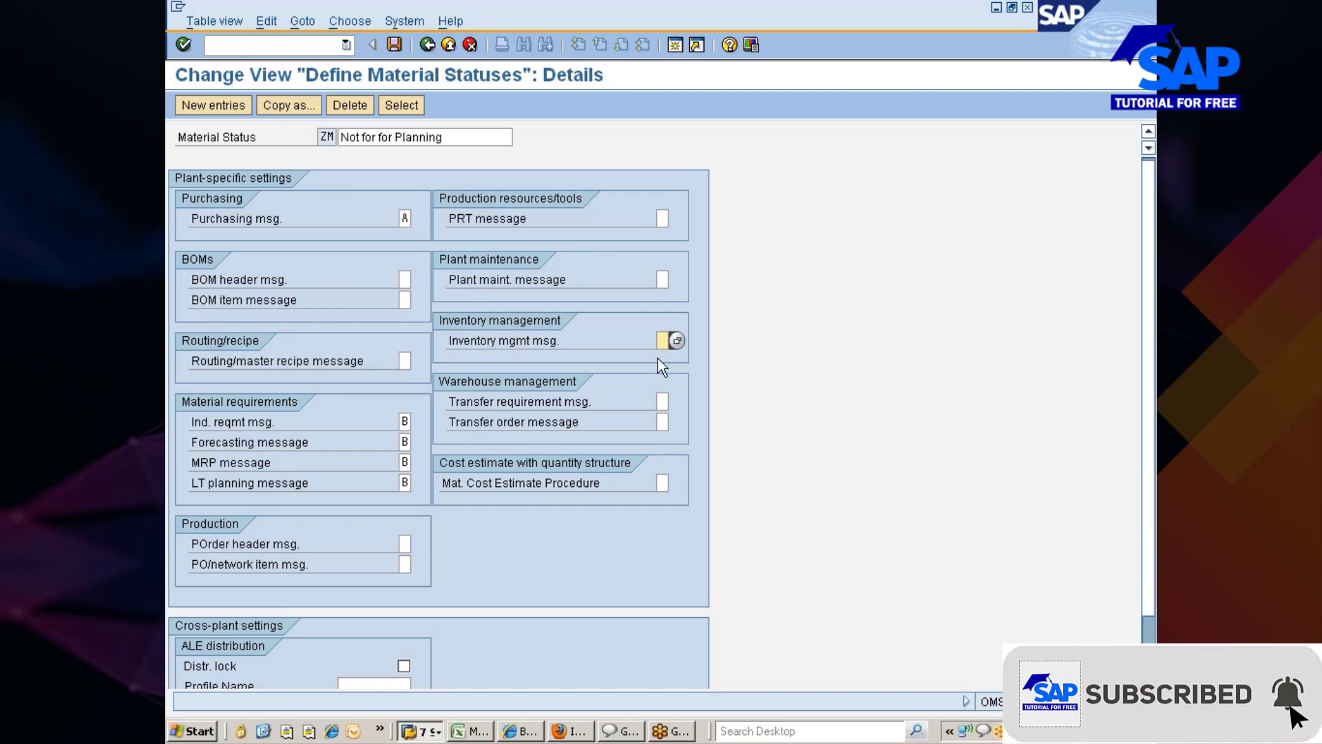
text(A)
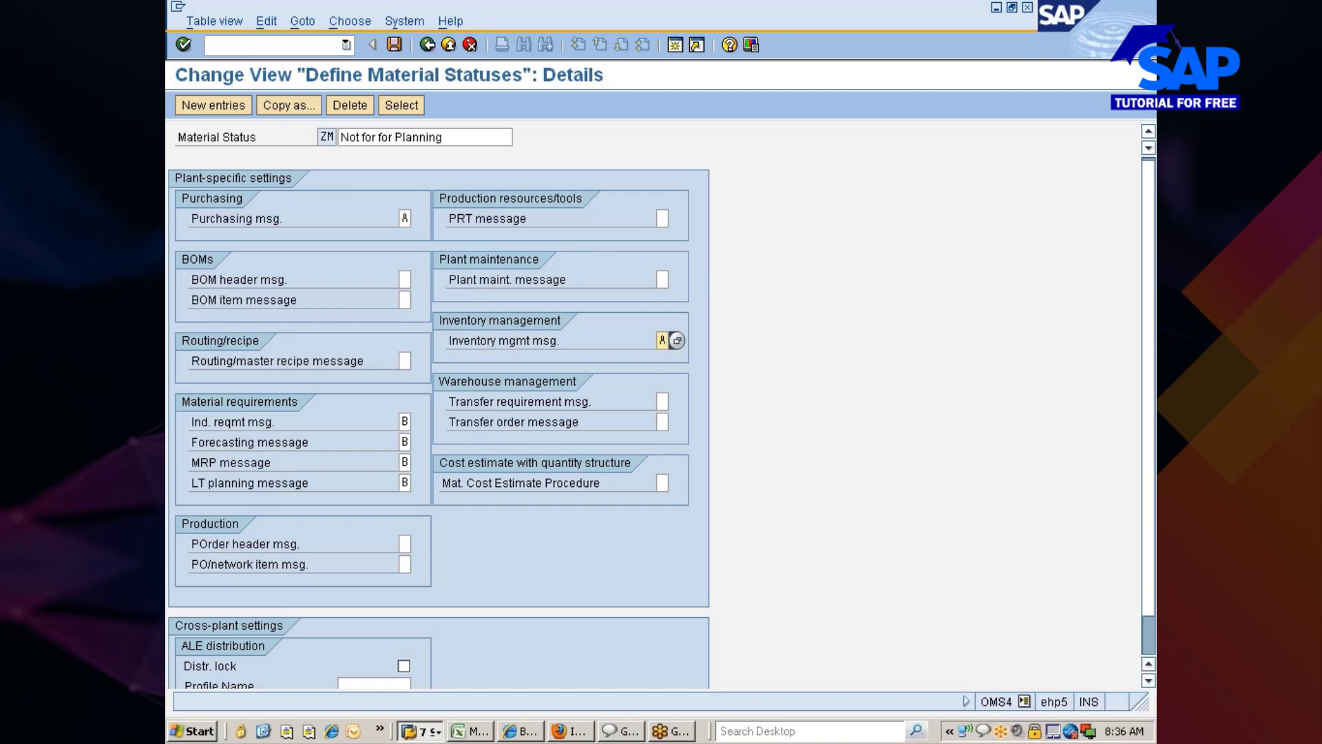
click(662, 280)
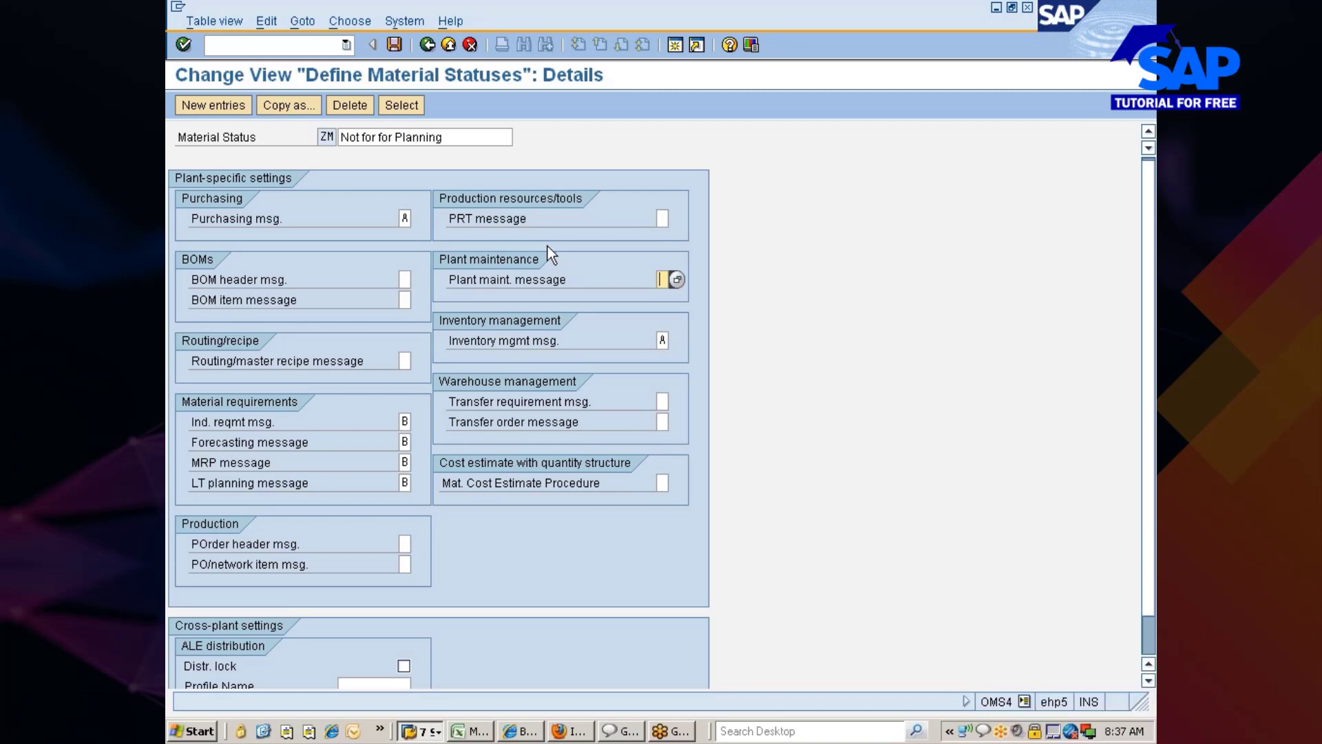
key(F3)
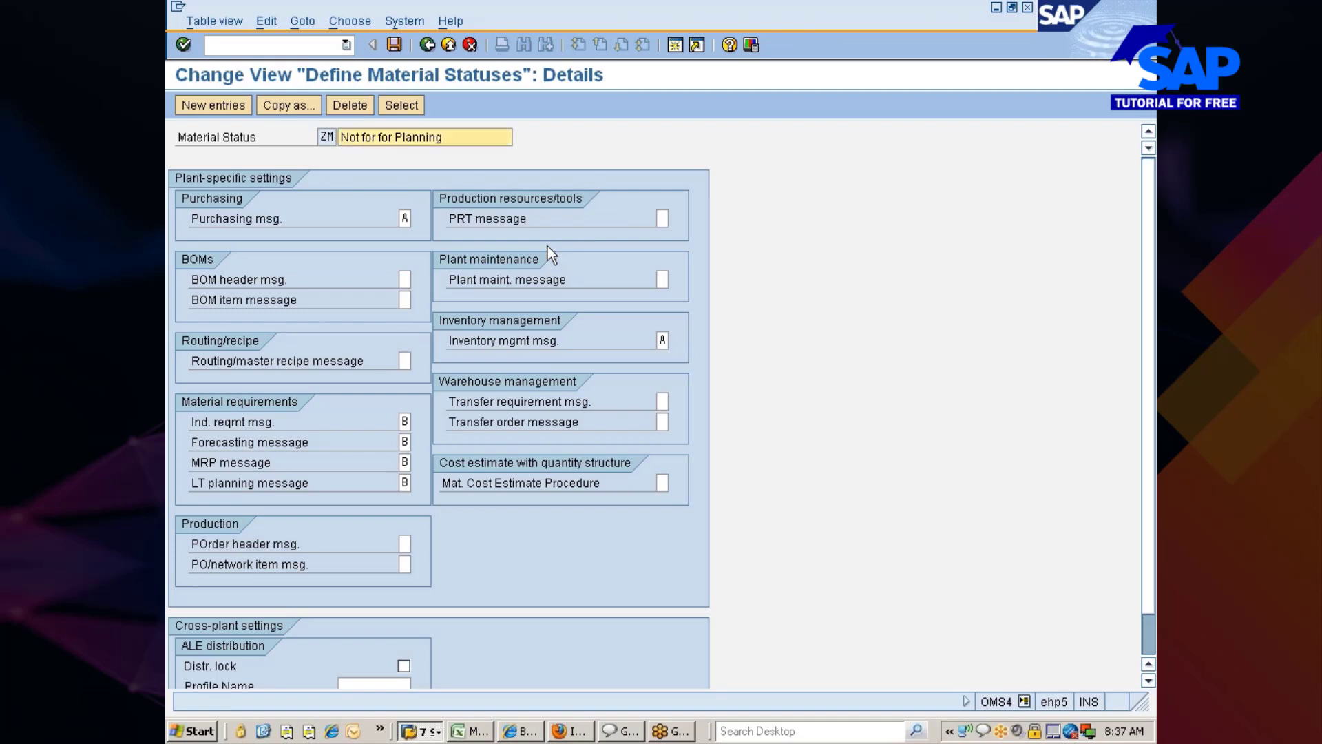
click(394, 45)
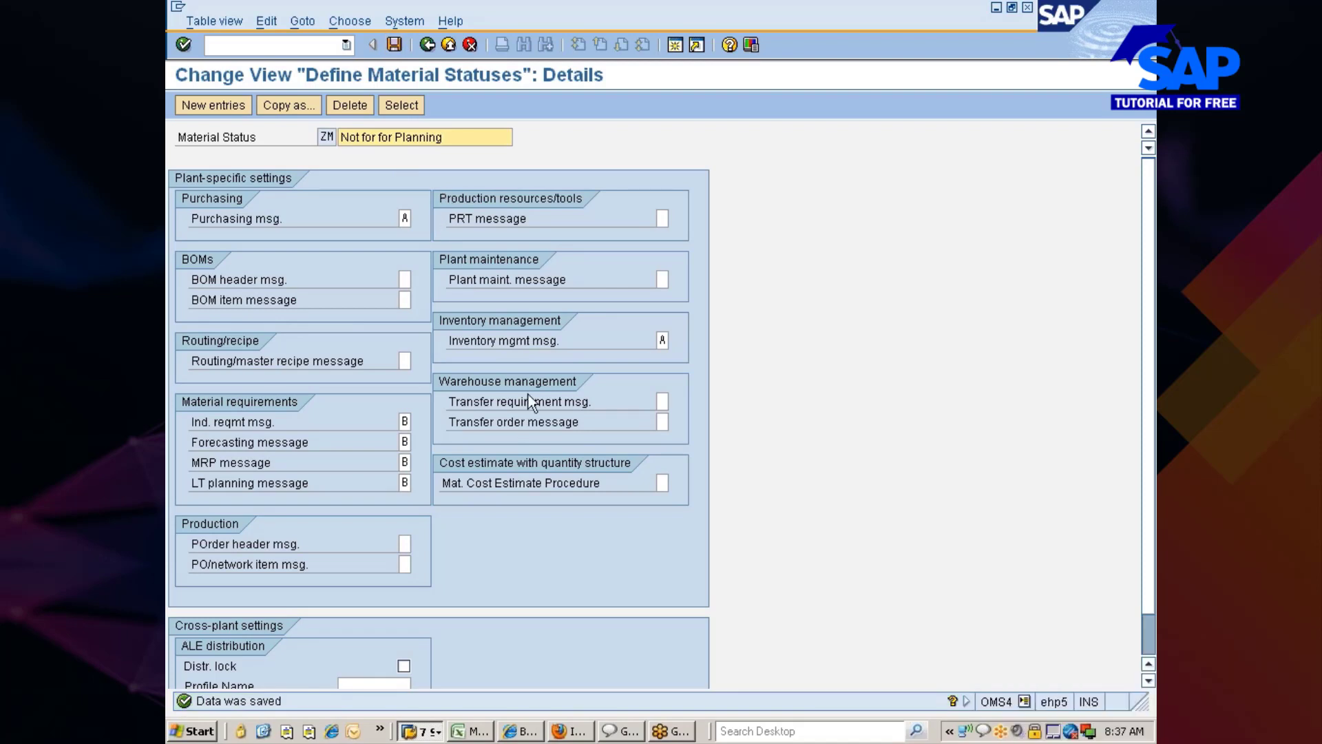
- Return to the open Create Material session and set the material's cross-plant material status to ZM using a refreshed value list
click(428, 45)
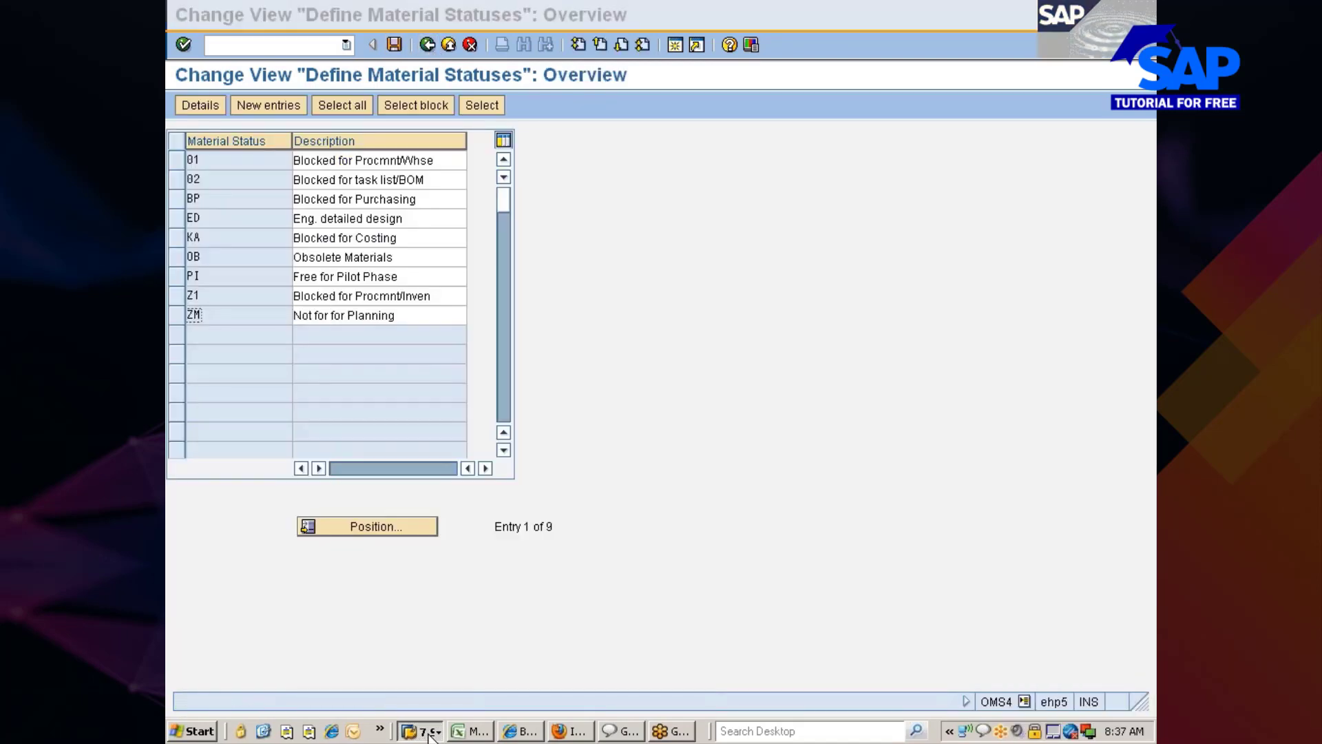
click(421, 730)
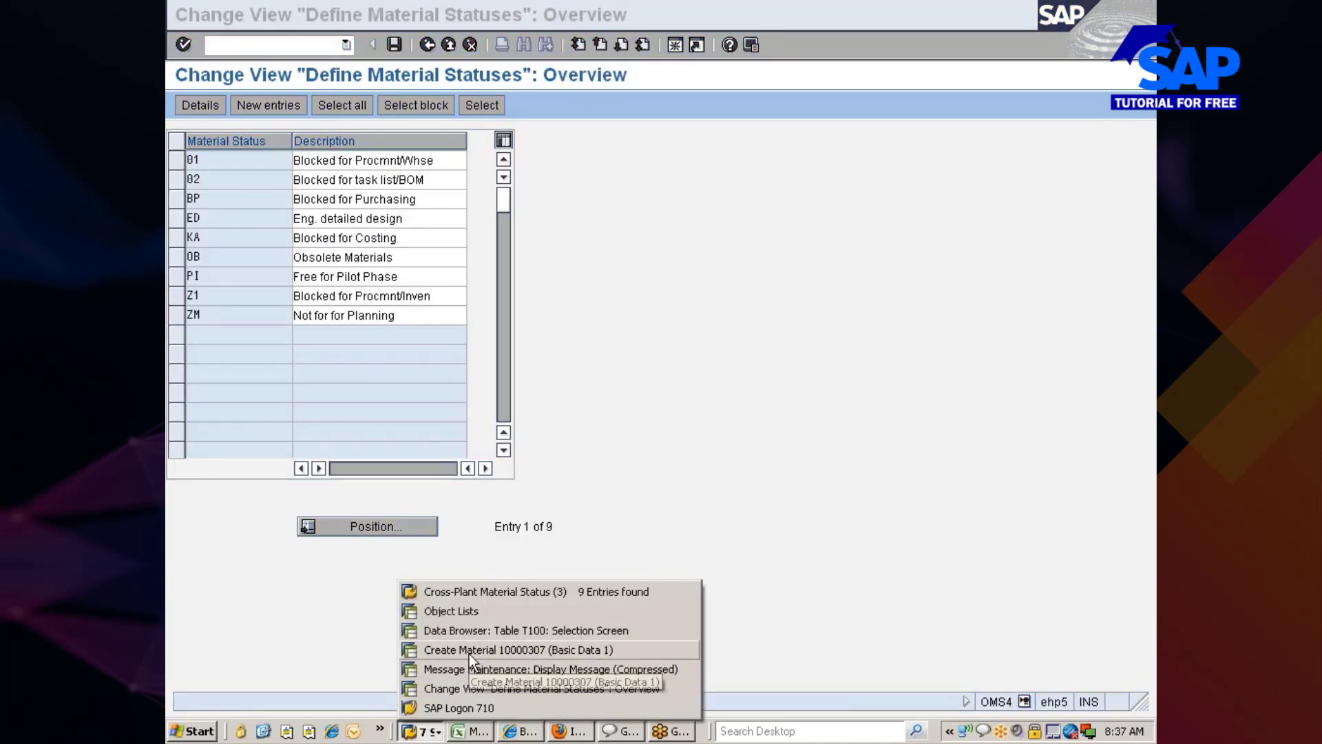
click(469, 655)
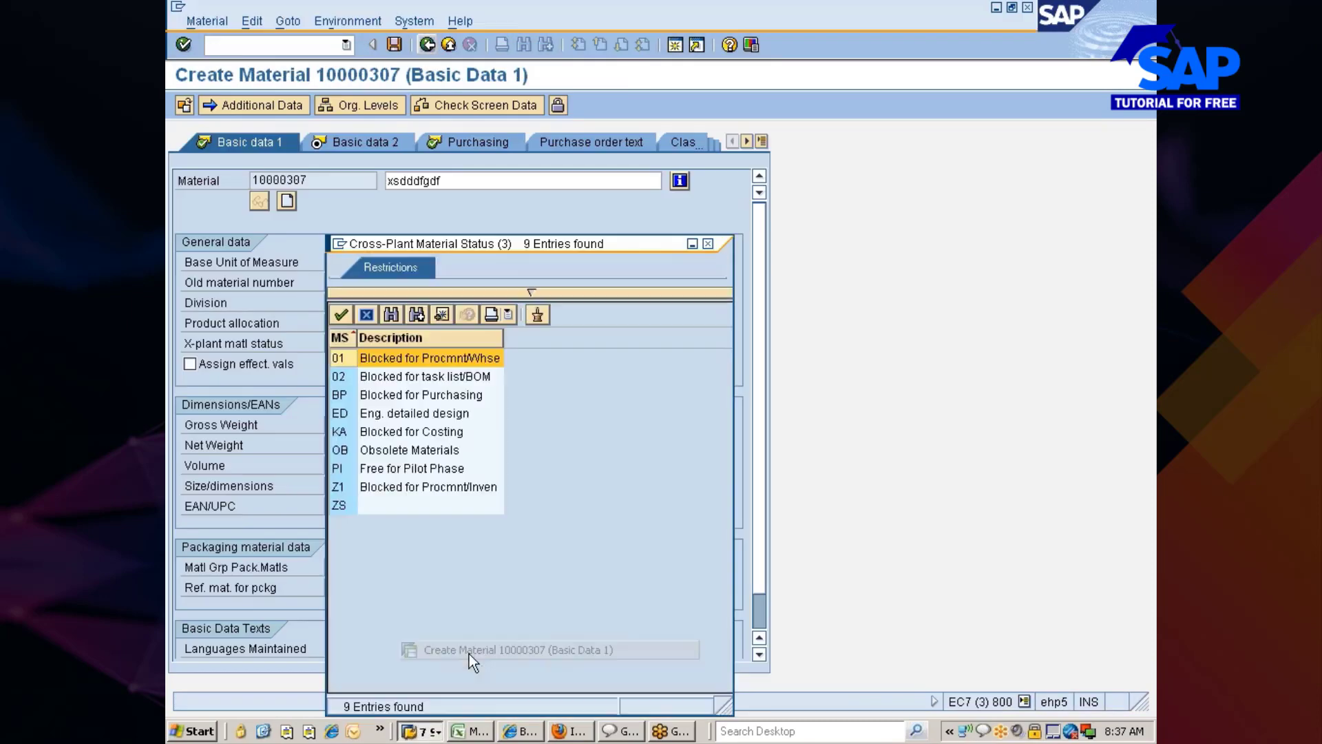
click(708, 244)
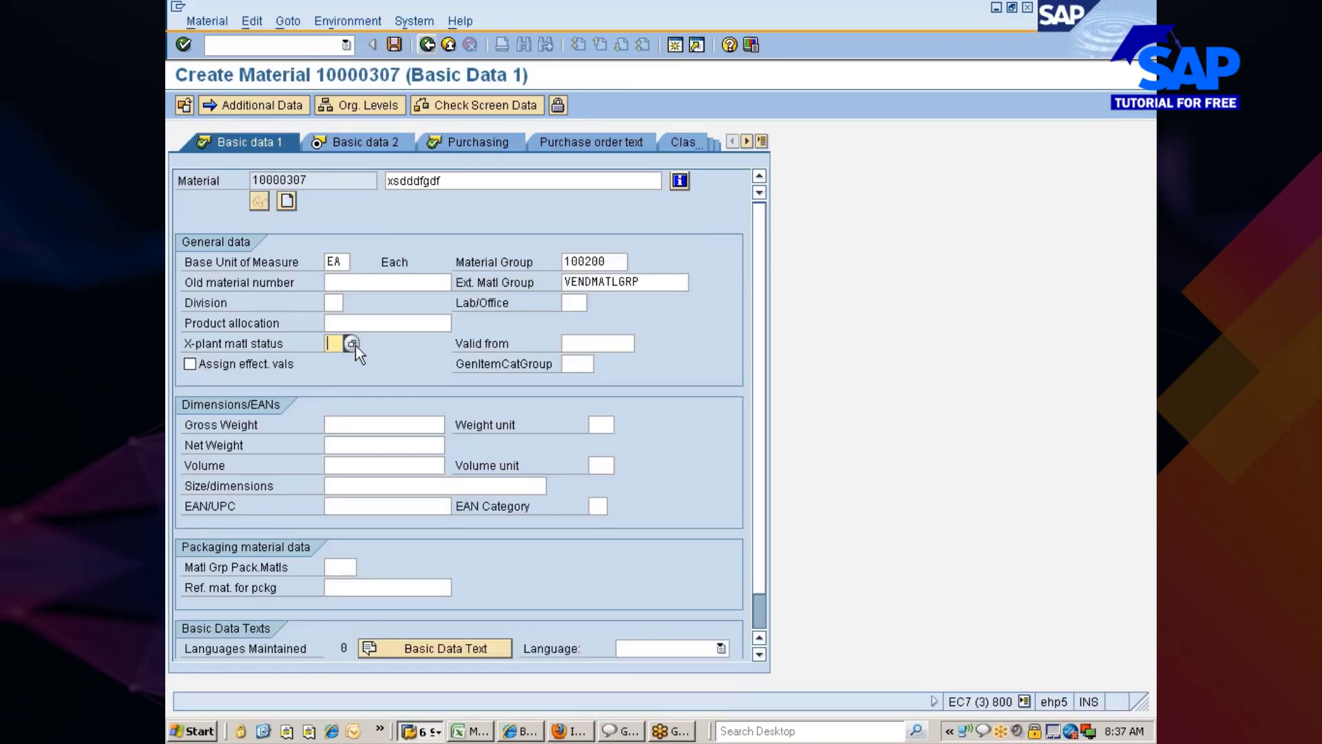
click(352, 344)
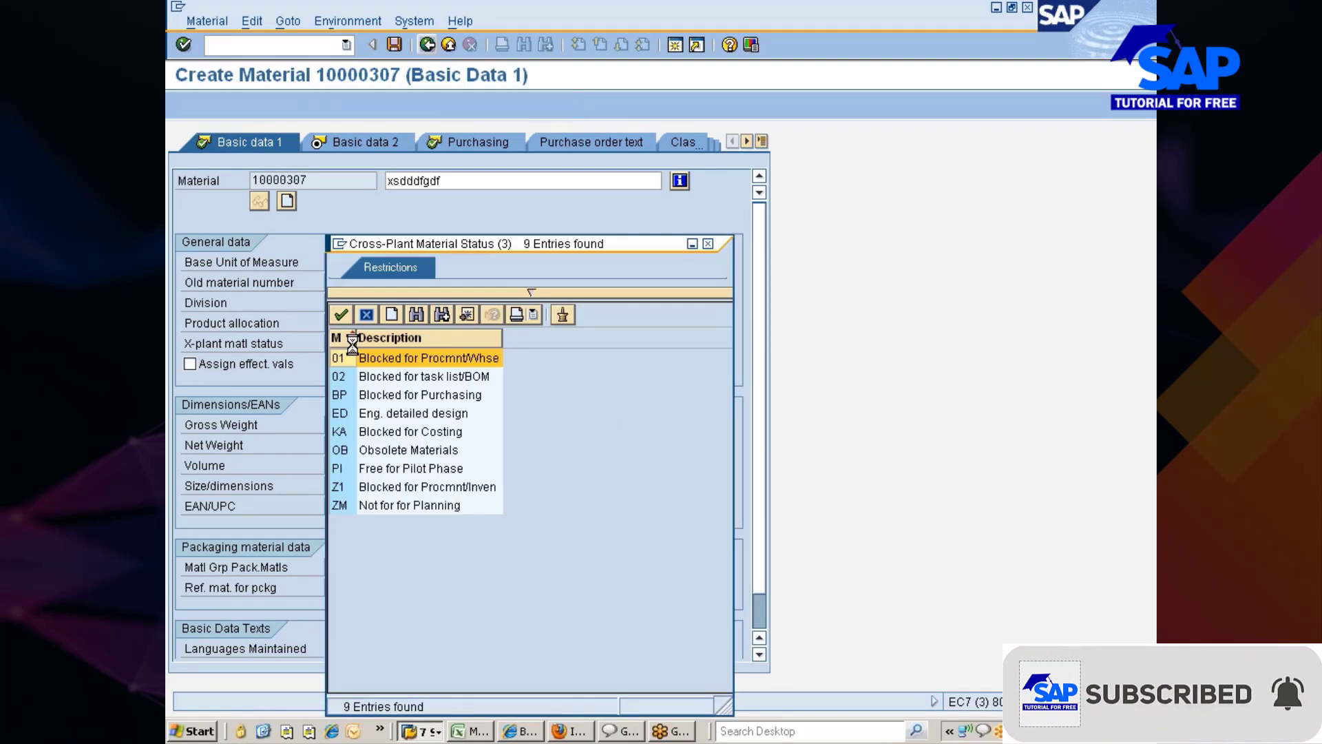
click(341, 509)
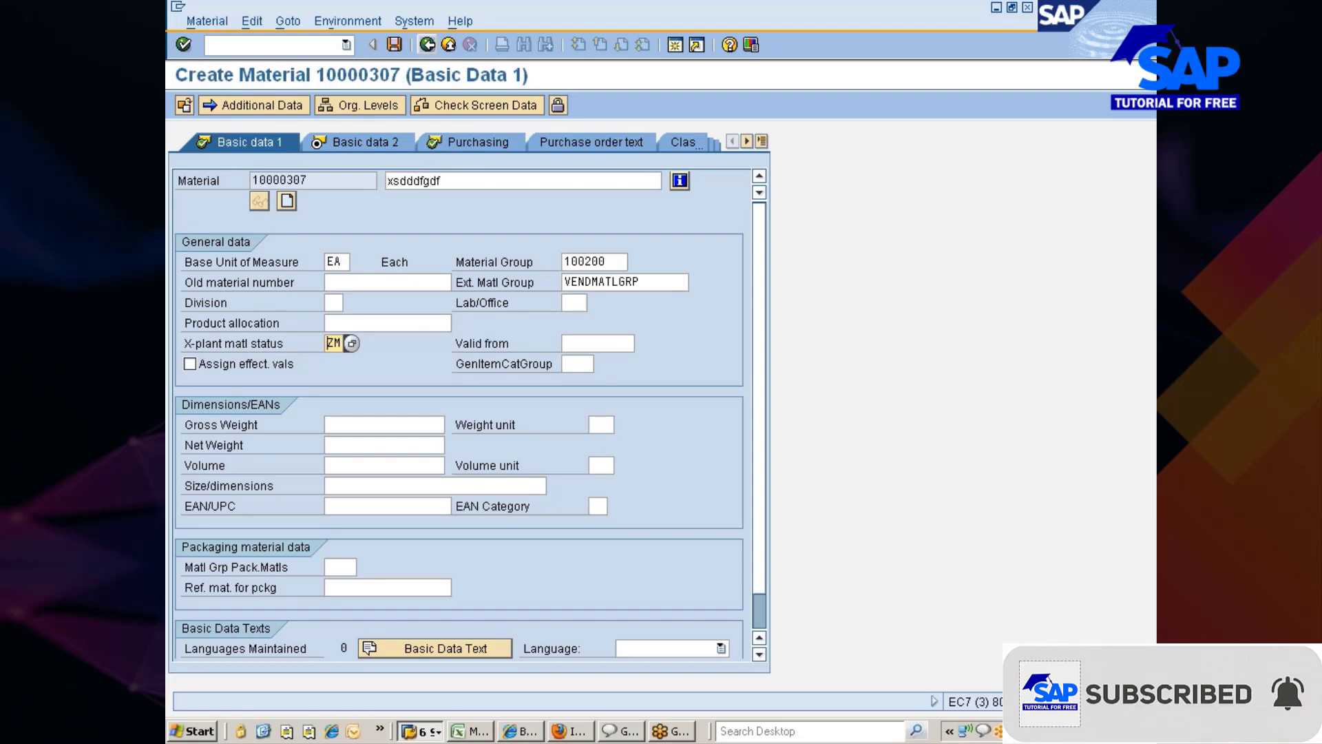
click(566, 344)
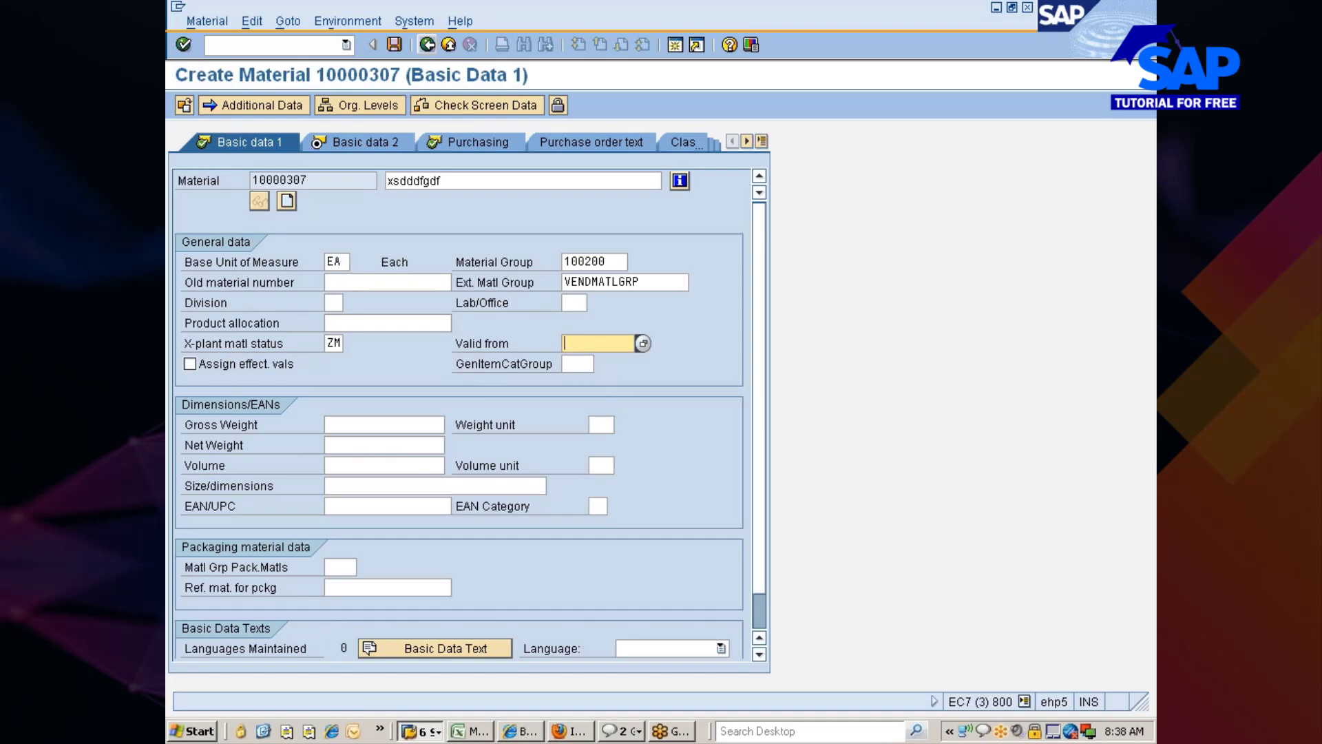
- Switch back to the Define Material Statuses overview and exit it
key(alt+Tab)
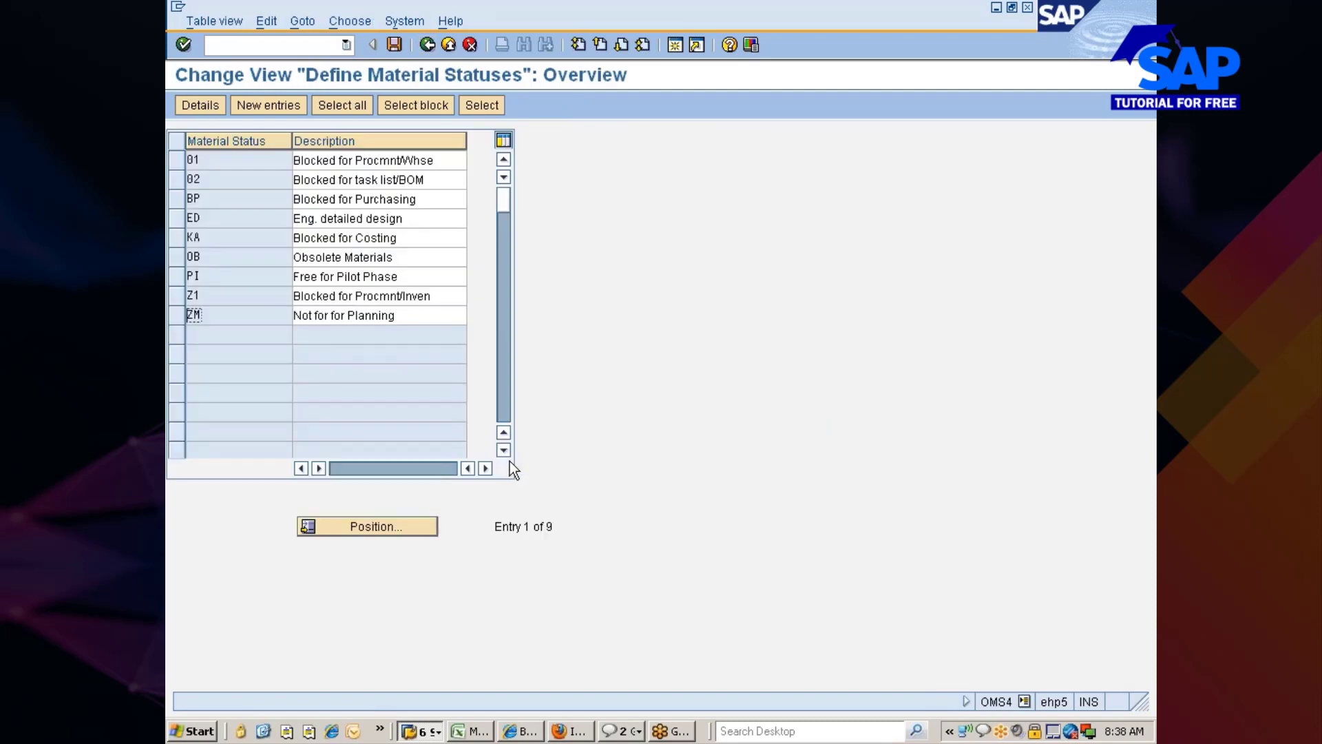
click(428, 46)
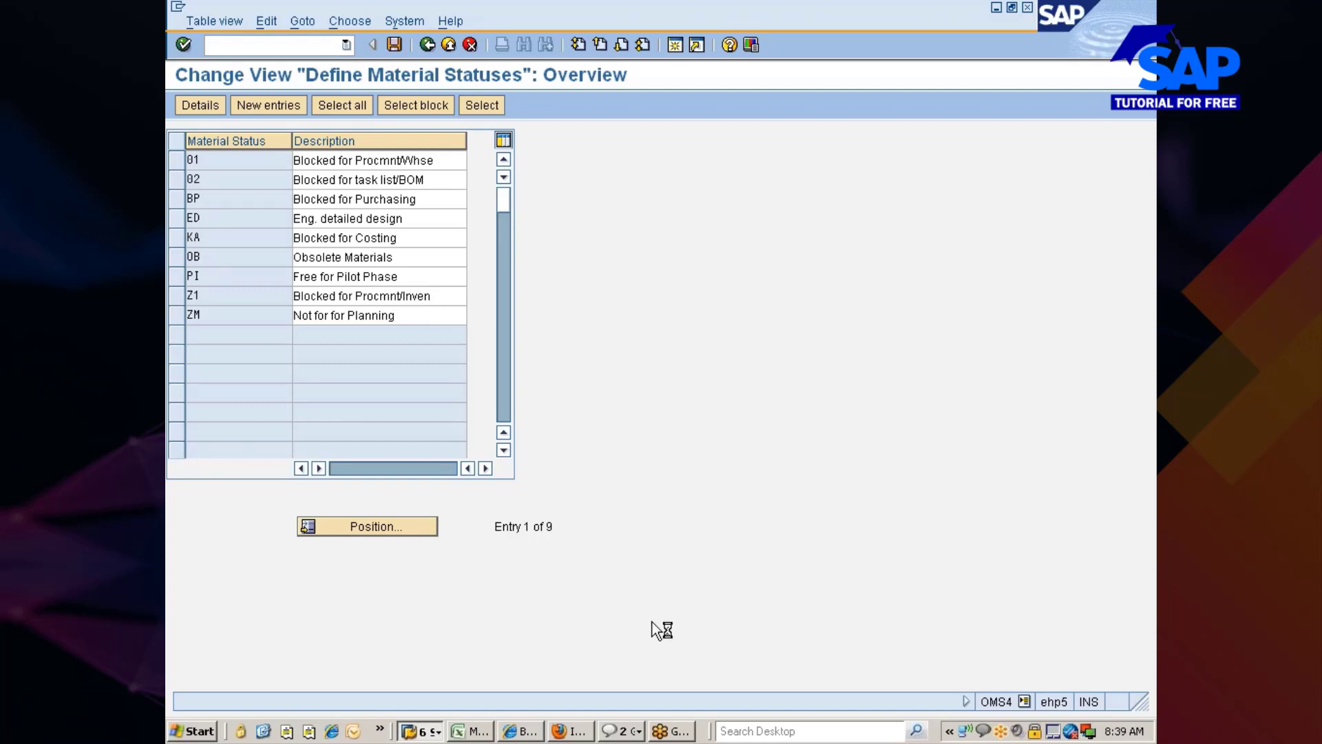
- Open the pending chat conversation, close it, and exit the chat program
click(623, 731)
click(655, 688)
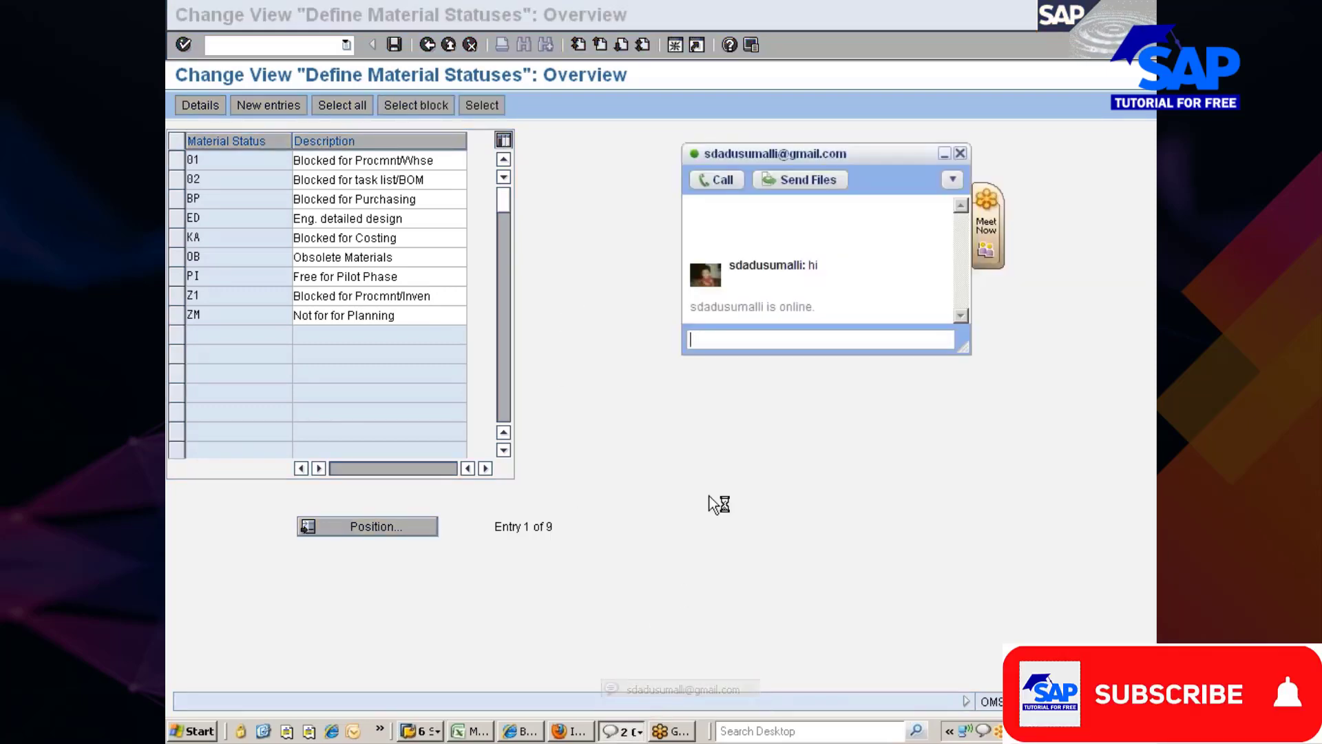
click(960, 150)
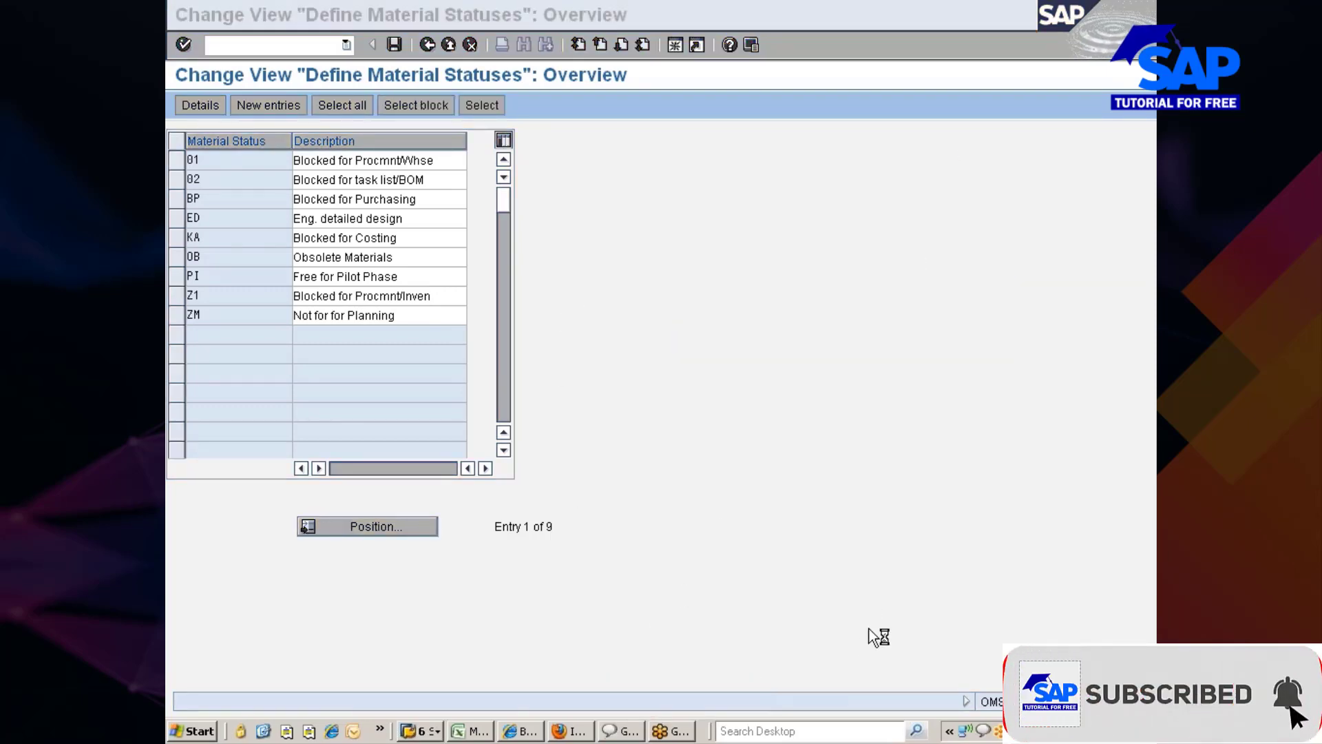
right_click(996, 728)
click(999, 722)
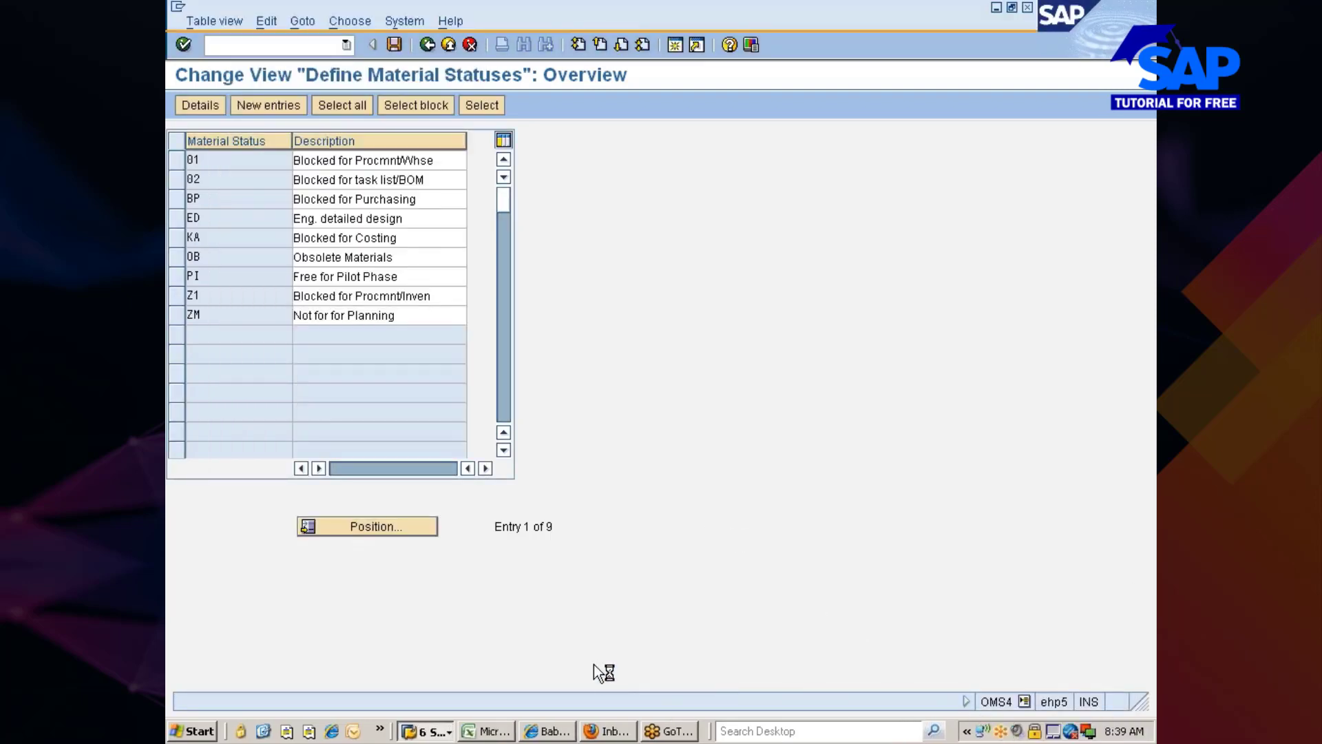
- Switch to Firefox, sign out of the Yahoo Mail account, and return to the SAP material status overview
click(609, 733)
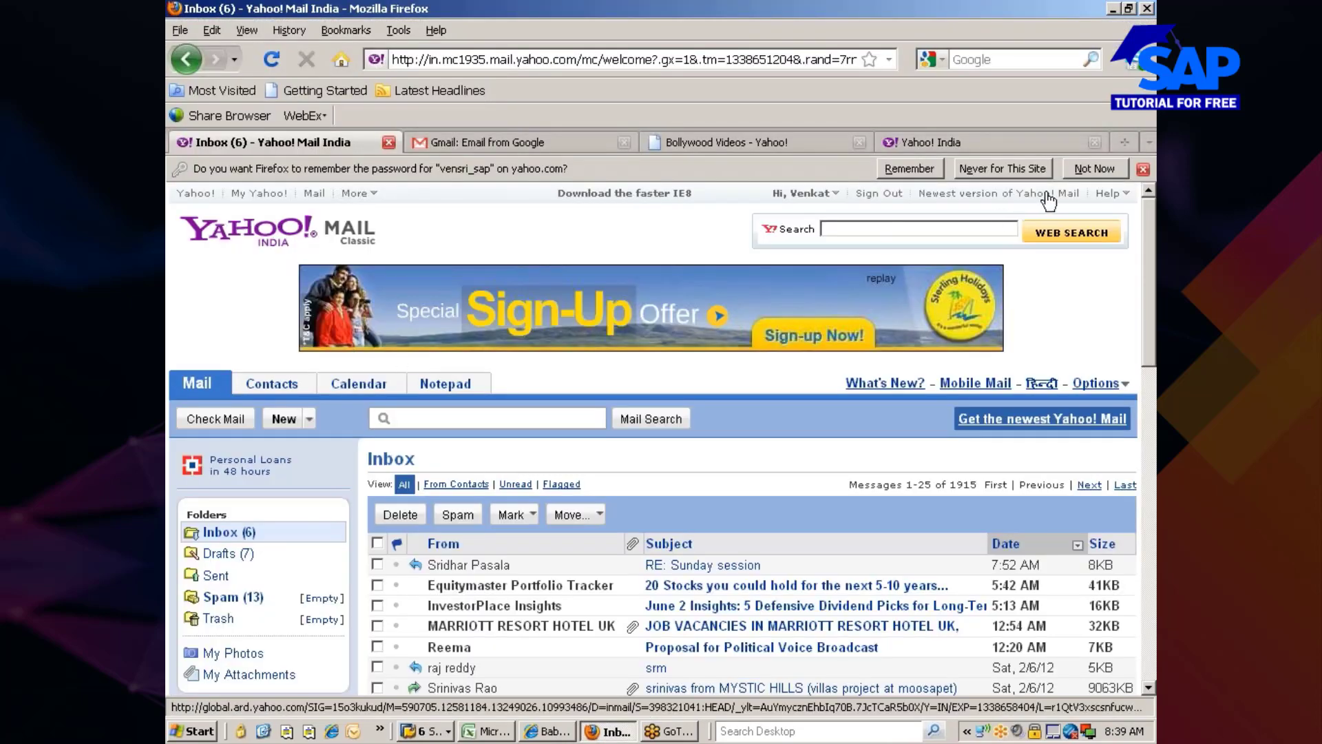
key(alt+Tab)
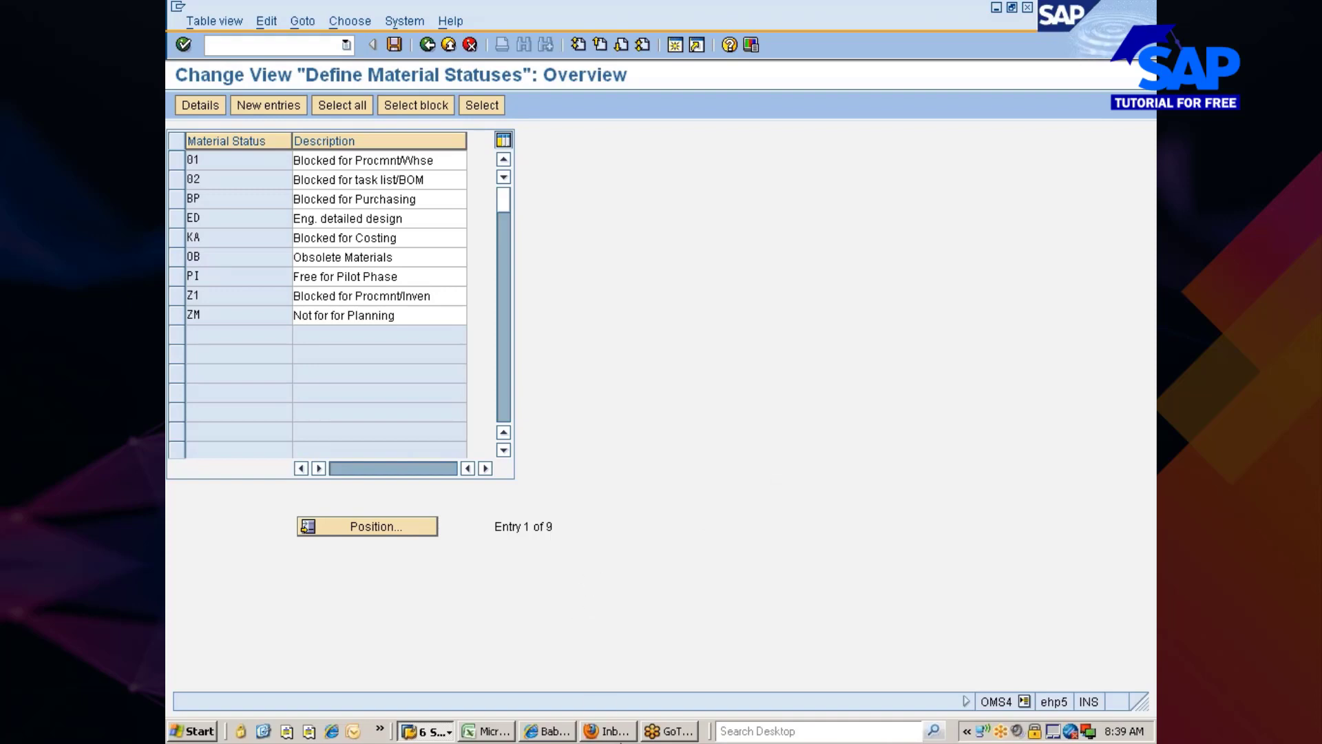
click(620, 733)
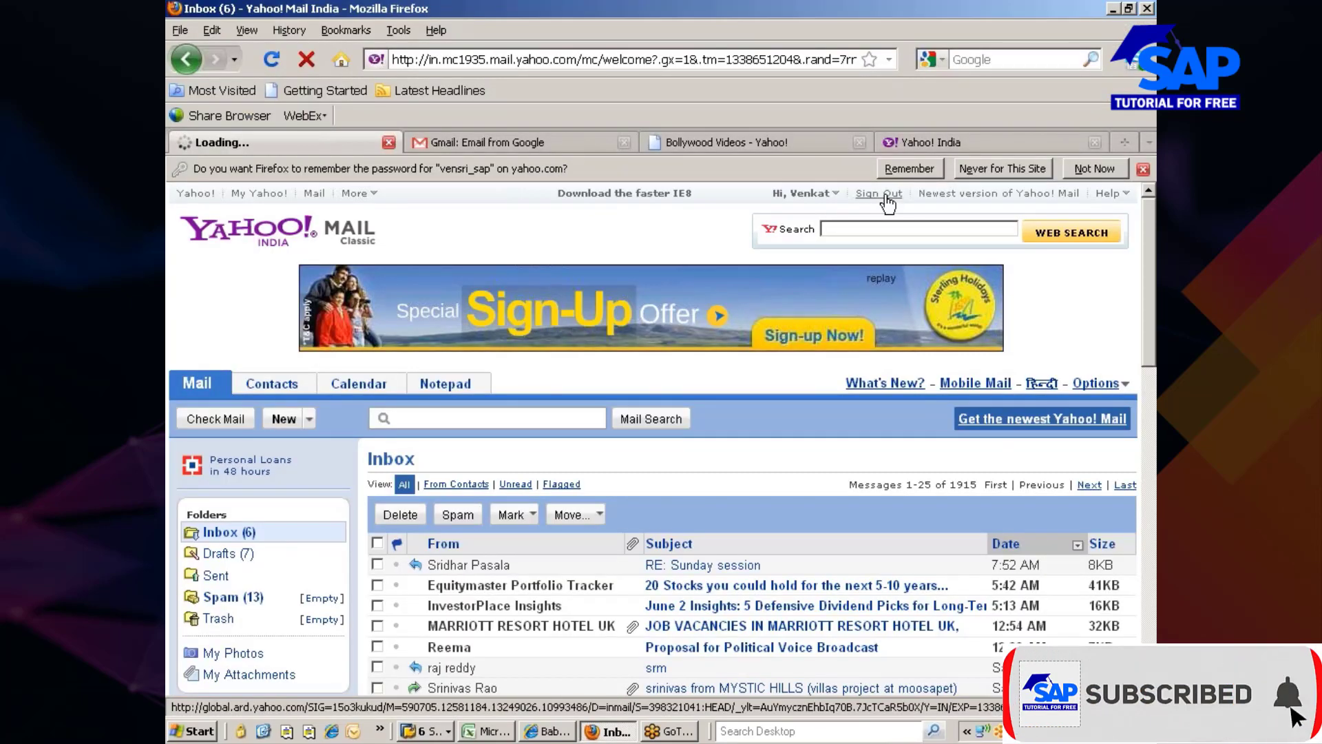
key(alt+Tab)
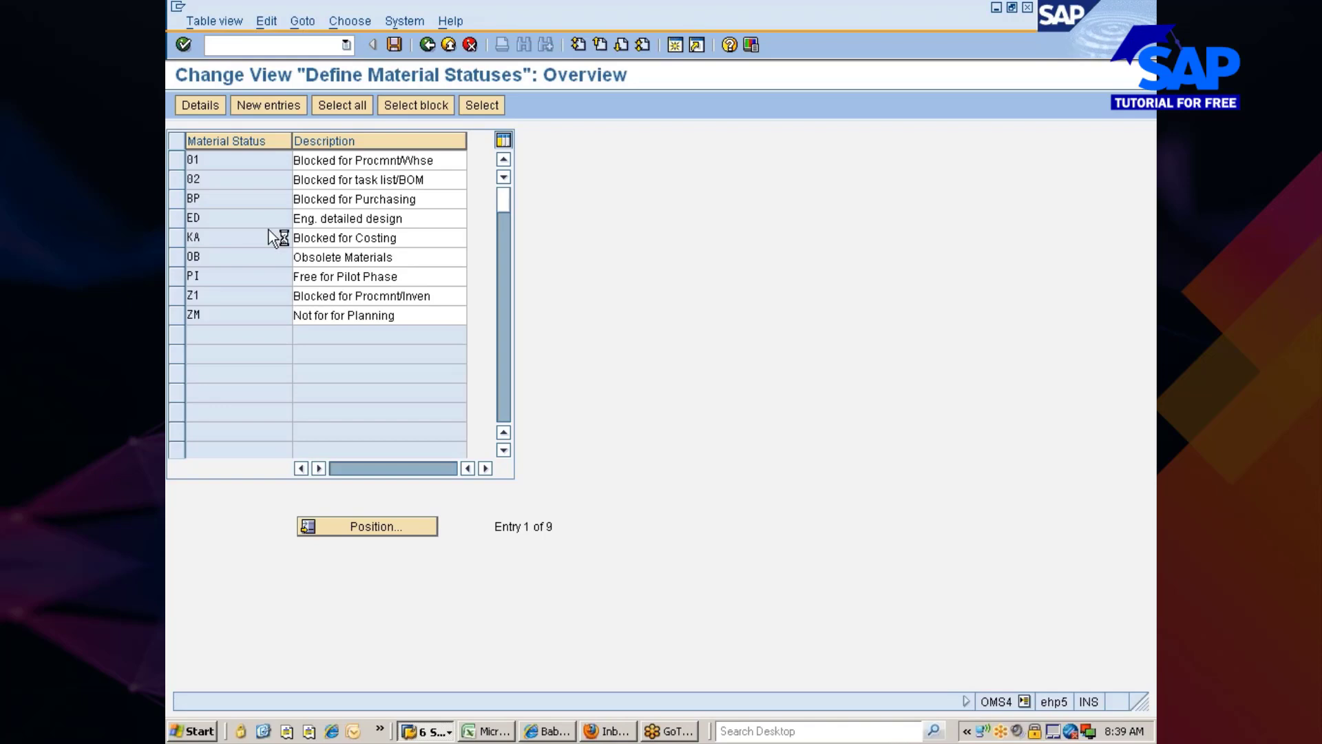